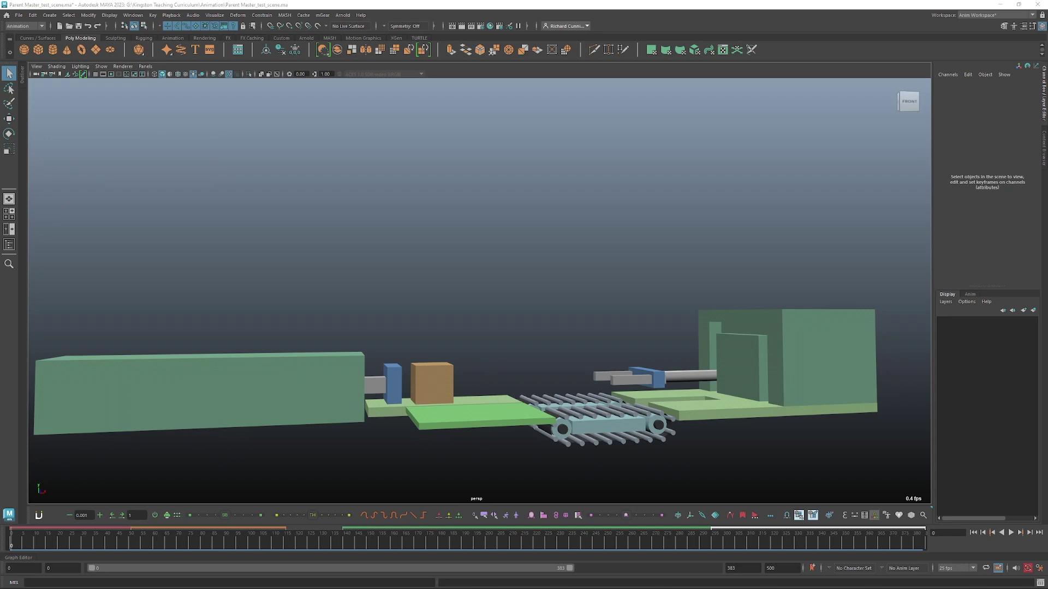
Play through the scene's animation in stages to review how the pistons, rollers and gripper arm move
{"action": "mouse_move", "coordinate": [487, 227]}
{"action": "middle_mouse_down", "text": "alt"}
{"action": "mouse_move", "coordinate": [496, 222]}
{"action": "mouse_move", "coordinate": [482, 211]}
{"action": "middle_mouse_up", "text": "alt"}
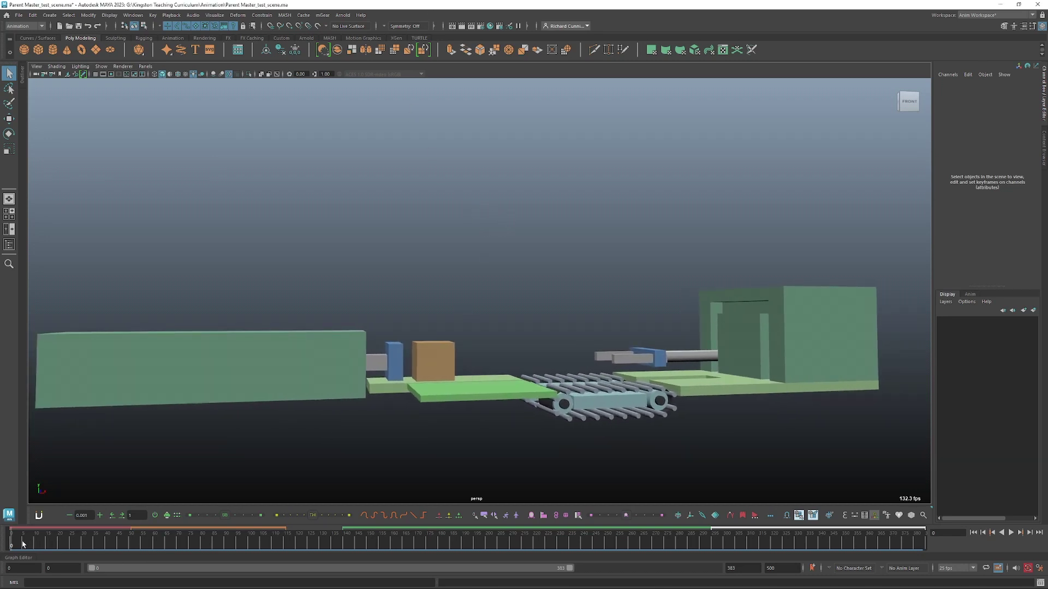
{"action": "key", "text": "alt+v"}
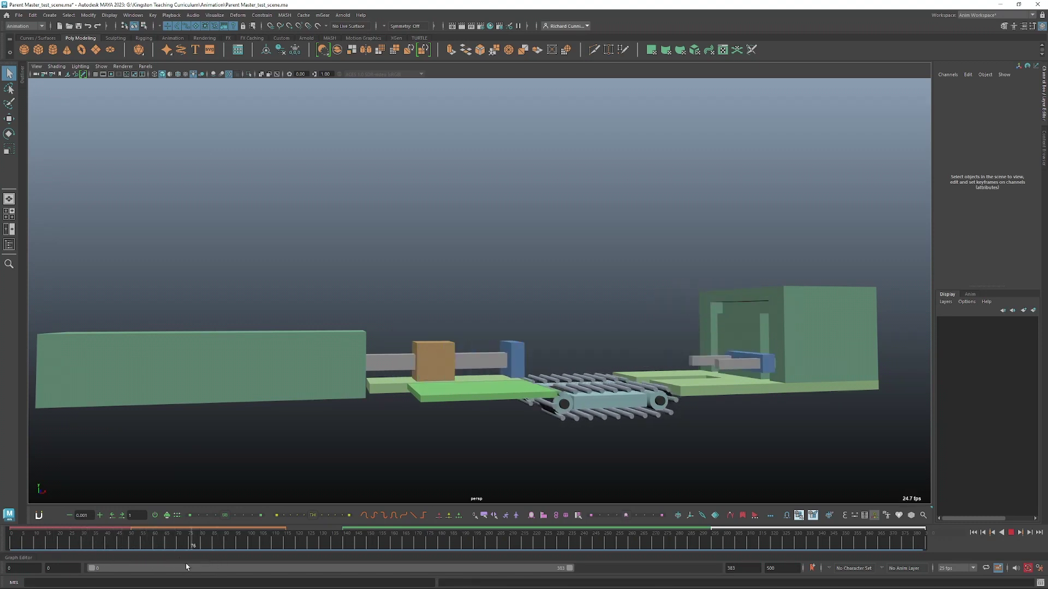
{"action": "key", "text": "alt+v"}
{"action": "left_click", "coordinate": [582, 389]}
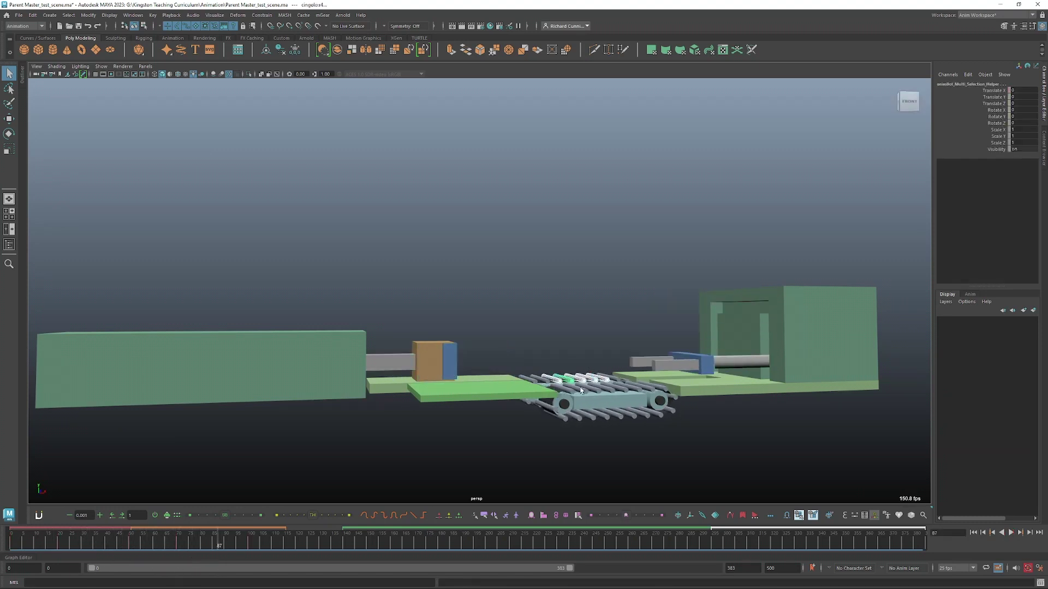
{"action": "key", "text": "alt+v"}
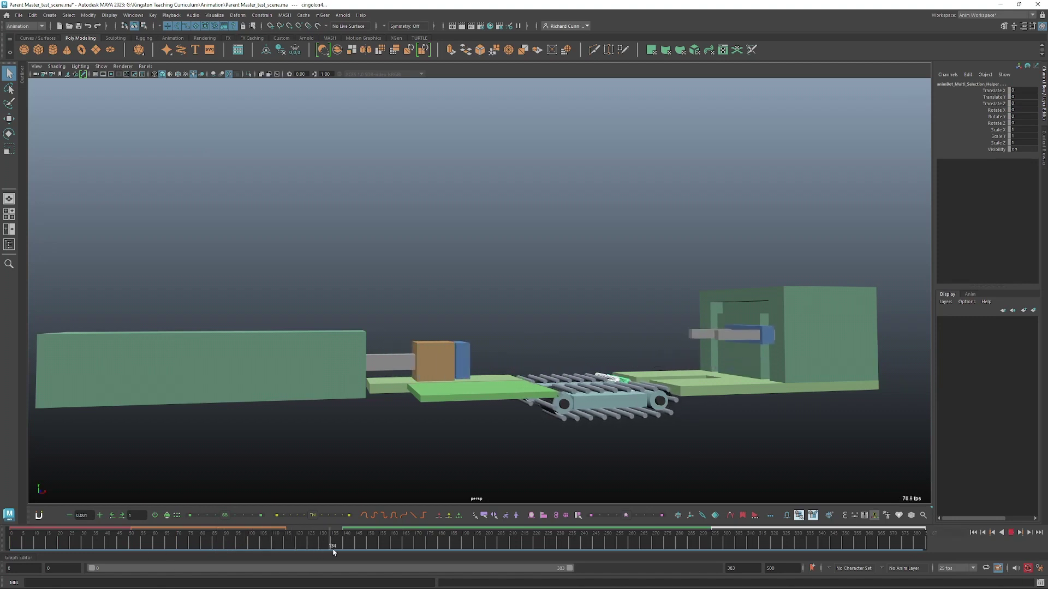
{"action": "key", "text": "alt+v"}
{"action": "left_click", "coordinate": [664, 351]}
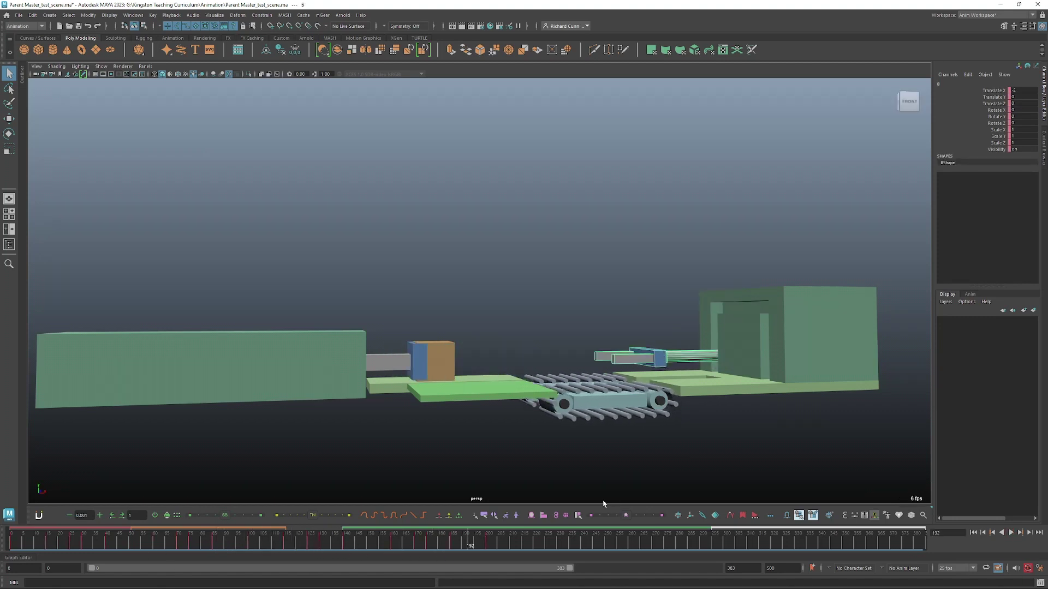
{"action": "key", "text": "alt+v"}
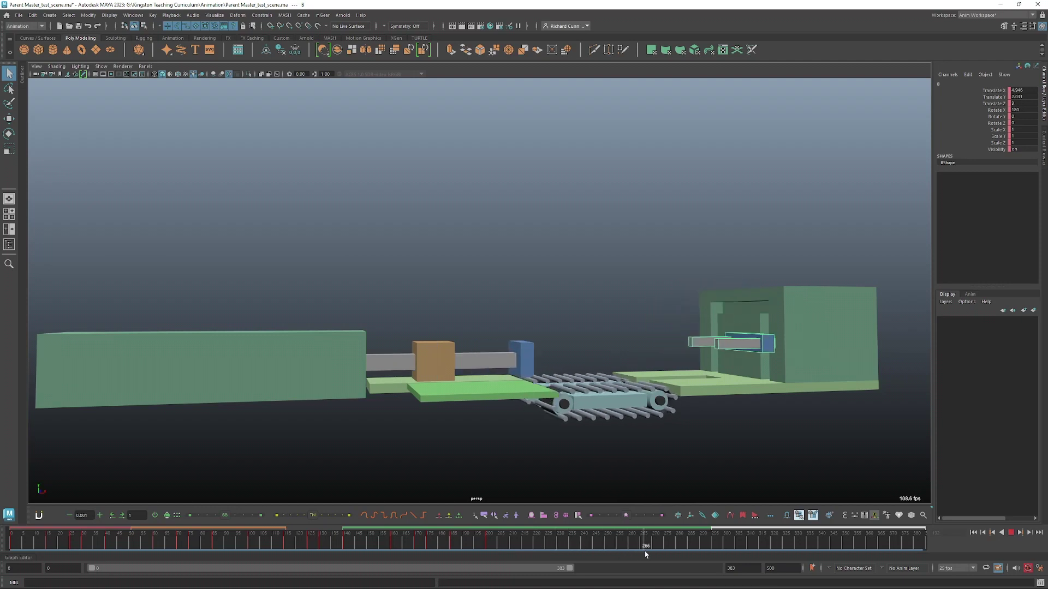
{"action": "key", "text": "alt+v"}
{"action": "left_click", "coordinate": [635, 382]}
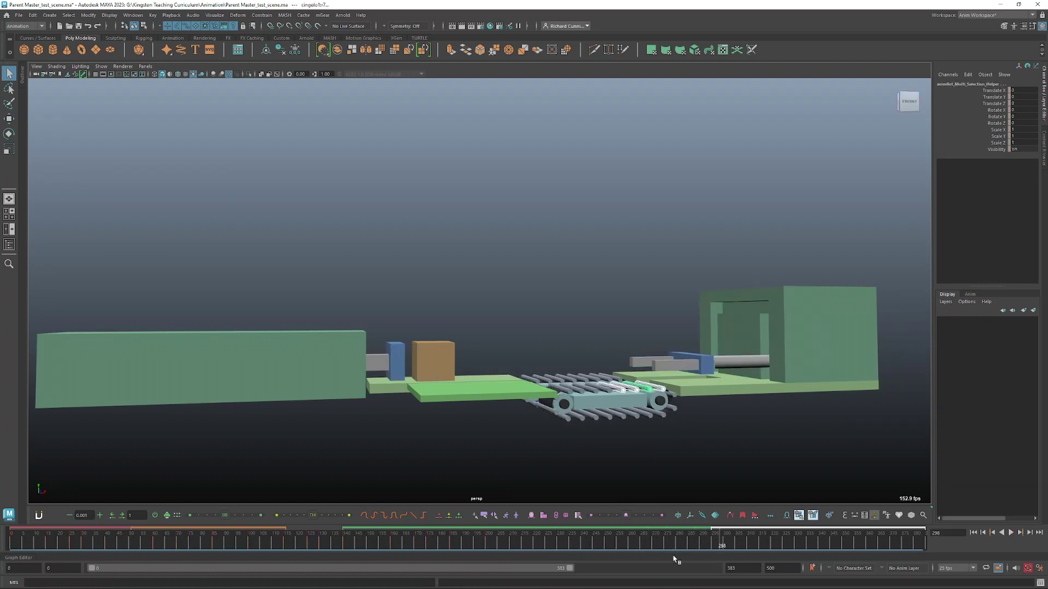
{"action": "key", "text": "alt+v"}
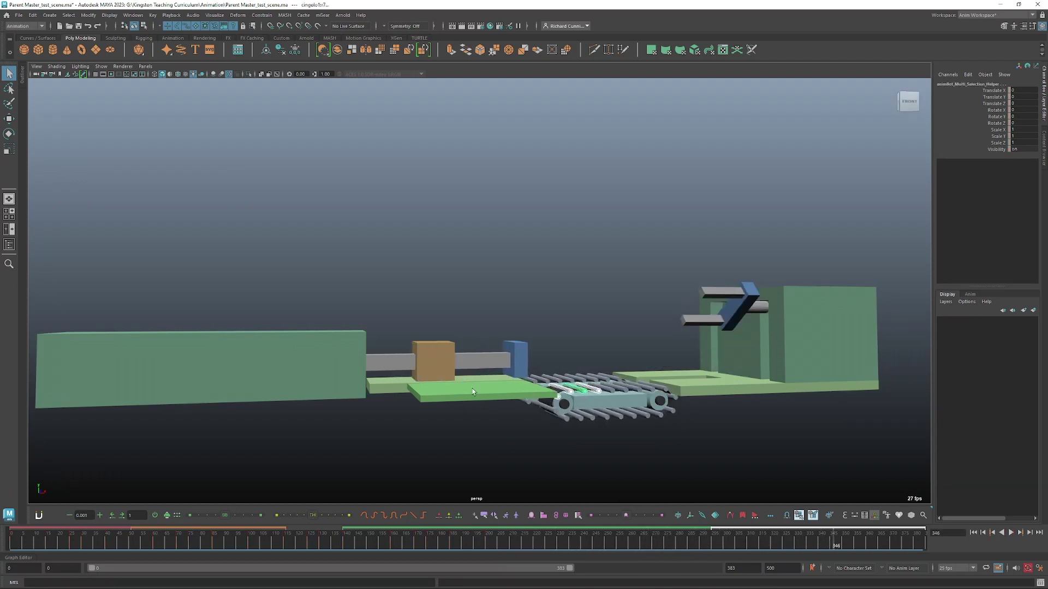
{"action": "left_click", "coordinate": [517, 409]}
{"action": "mouse_move", "coordinate": [516, 388]}
{"action": "left_mouse_down", "text": "alt"}
{"action": "mouse_move", "coordinate": [517, 410]}
{"action": "mouse_move", "coordinate": [521, 396]}
{"action": "left_mouse_up", "text": "alt"}
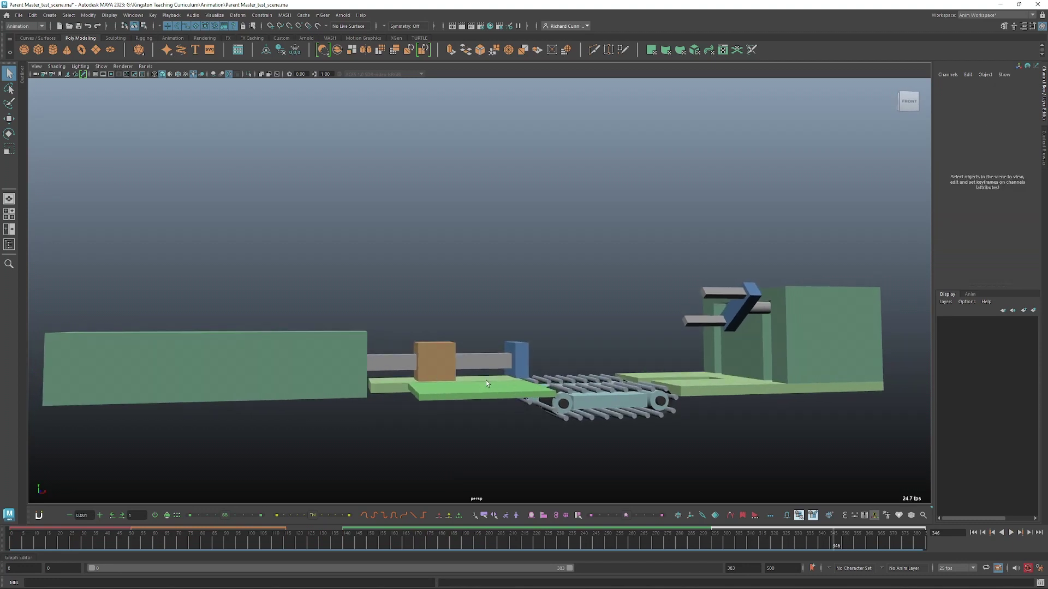
{"action": "left_click_drag", "start_coordinate": [486, 383], "coordinate": [497, 389], "text": "alt"}
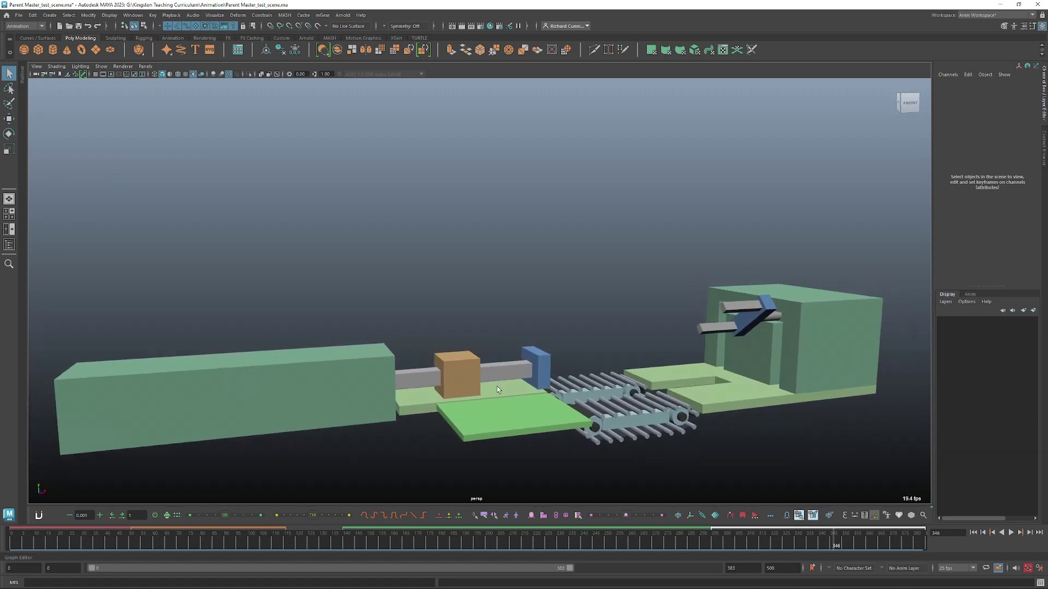
{"action": "left_click_drag", "start_coordinate": [484, 451], "coordinate": [480, 443], "text": "alt"}
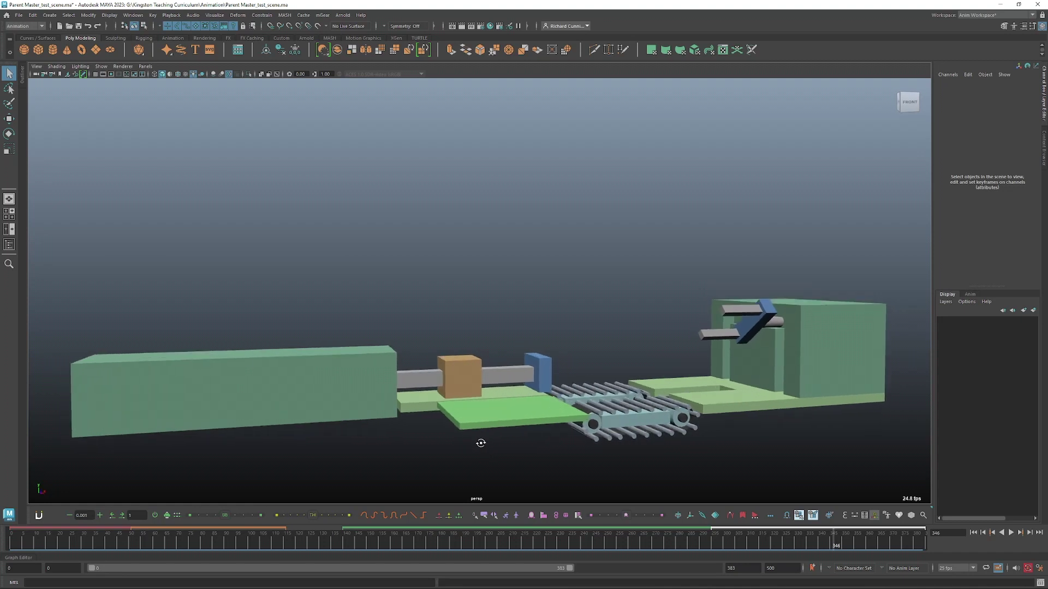
{"action": "middle_click_drag", "start_coordinate": [481, 443], "coordinate": [502, 443], "text": "alt"}
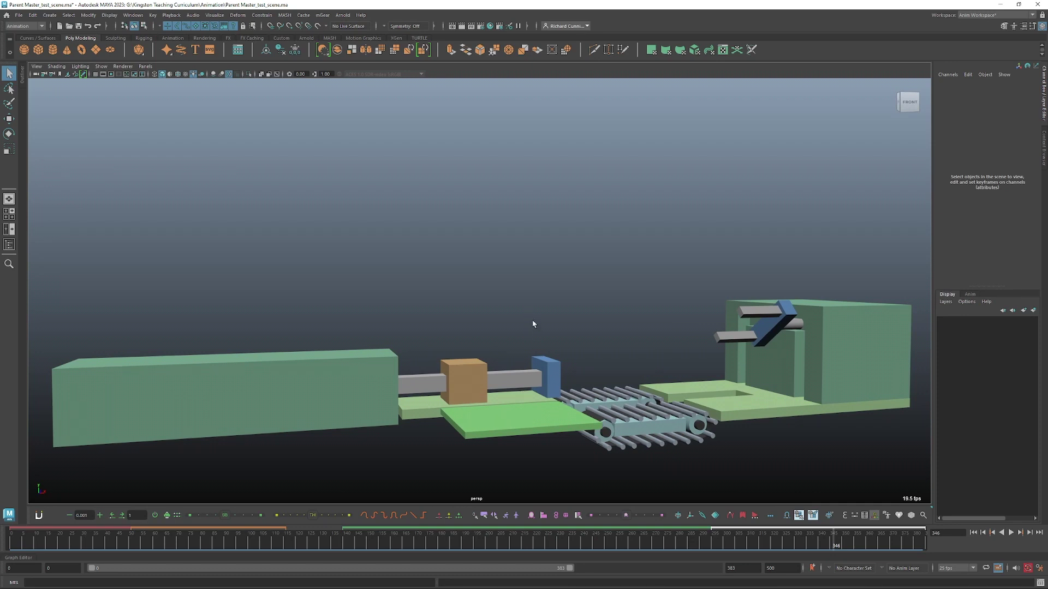
{"action": "left_click_drag", "start_coordinate": [533, 328], "coordinate": [556, 394], "text": "alt"}
{"action": "middle_click_drag", "start_coordinate": [557, 394], "coordinate": [548, 384], "text": "alt"}
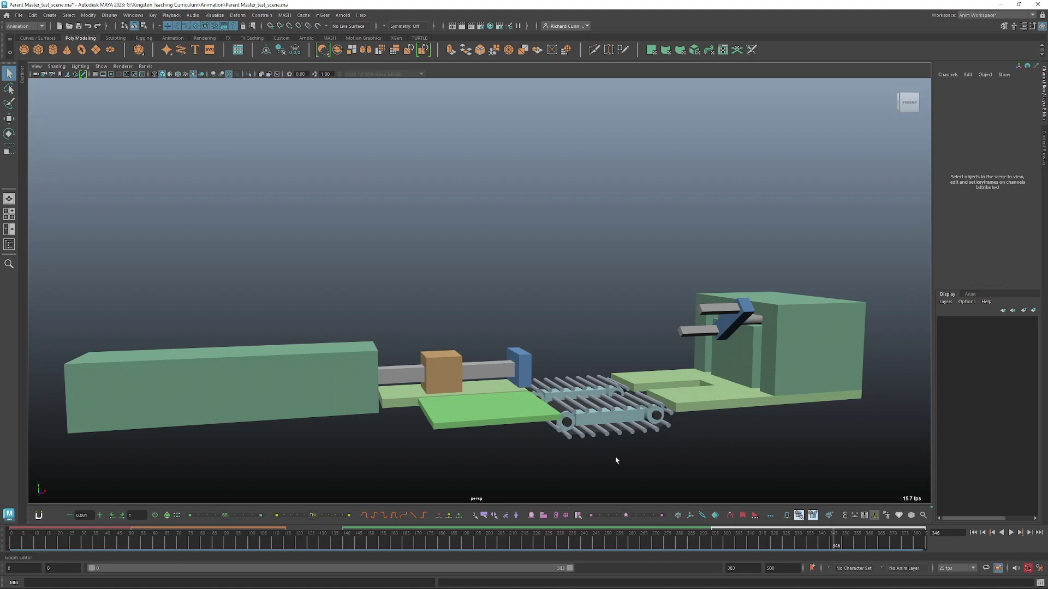
Create a Simple Control for the orange package at frame 0, using Grab Release Space for both position and orientation
{"action": "left_click_drag", "start_coordinate": [26, 547], "coordinate": [10, 546]}
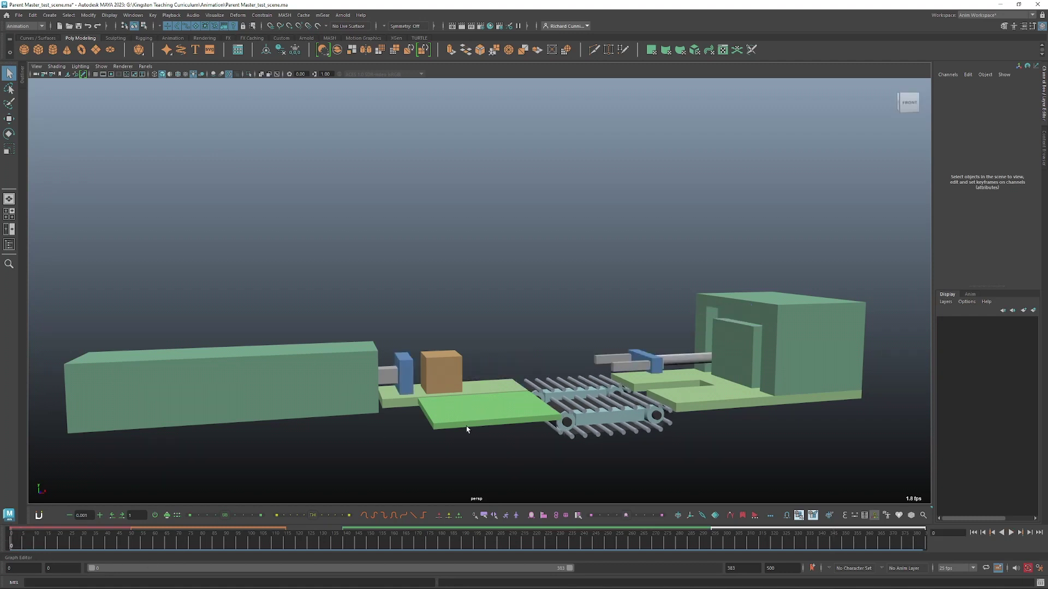
{"action": "left_click_drag", "start_coordinate": [467, 430], "coordinate": [447, 423], "text": "alt"}
{"action": "right_click_drag", "start_coordinate": [447, 424], "coordinate": [496, 426], "text": "alt"}
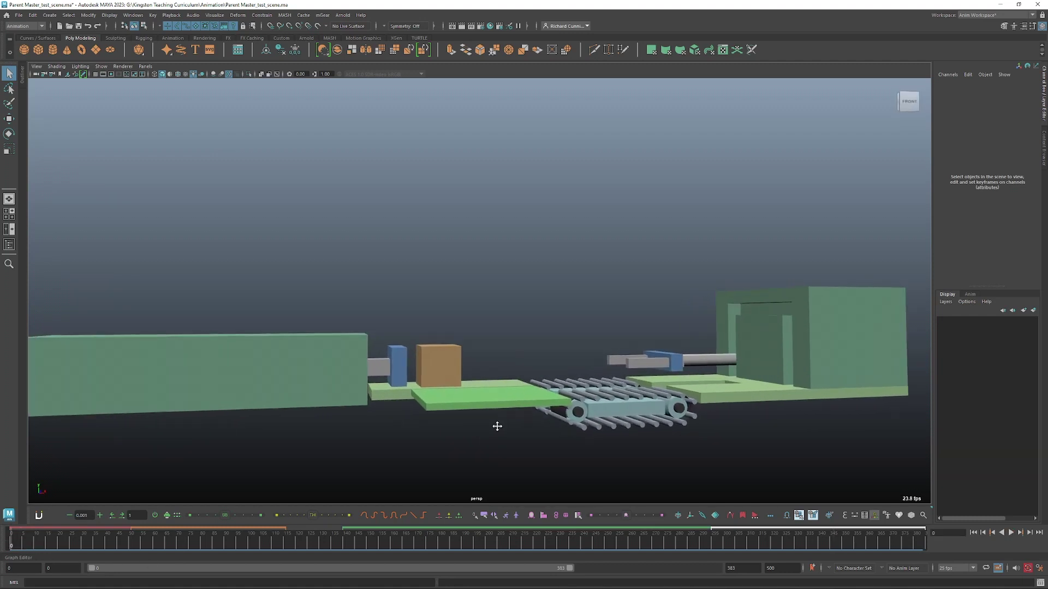
{"action": "left_click", "coordinate": [447, 369]}
{"action": "left_click_drag", "start_coordinate": [465, 443], "coordinate": [472, 438], "text": "alt"}
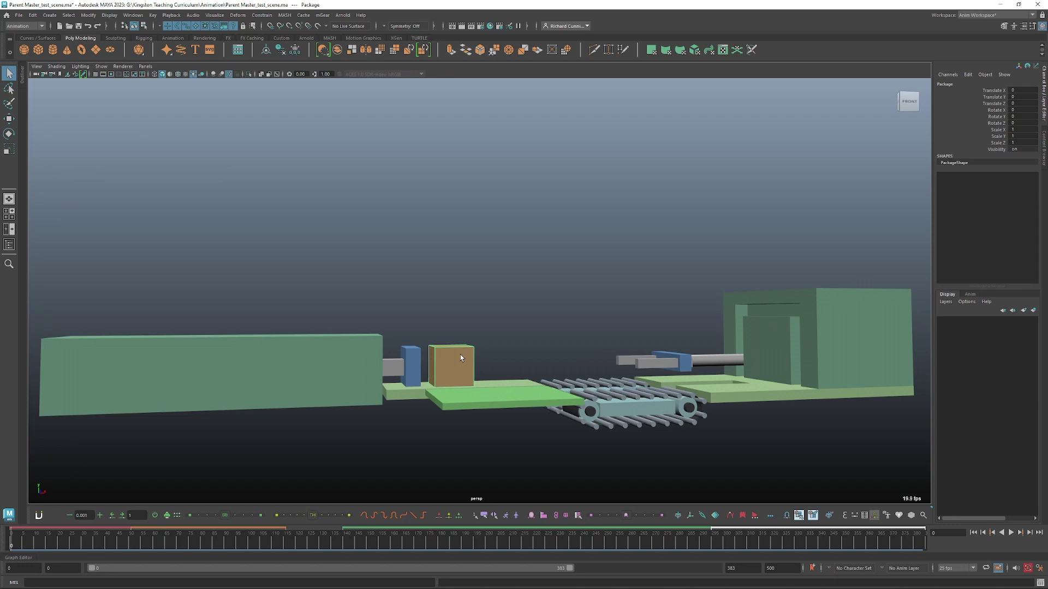
{"action": "left_click_drag", "start_coordinate": [510, 322], "coordinate": [497, 363], "text": "alt"}
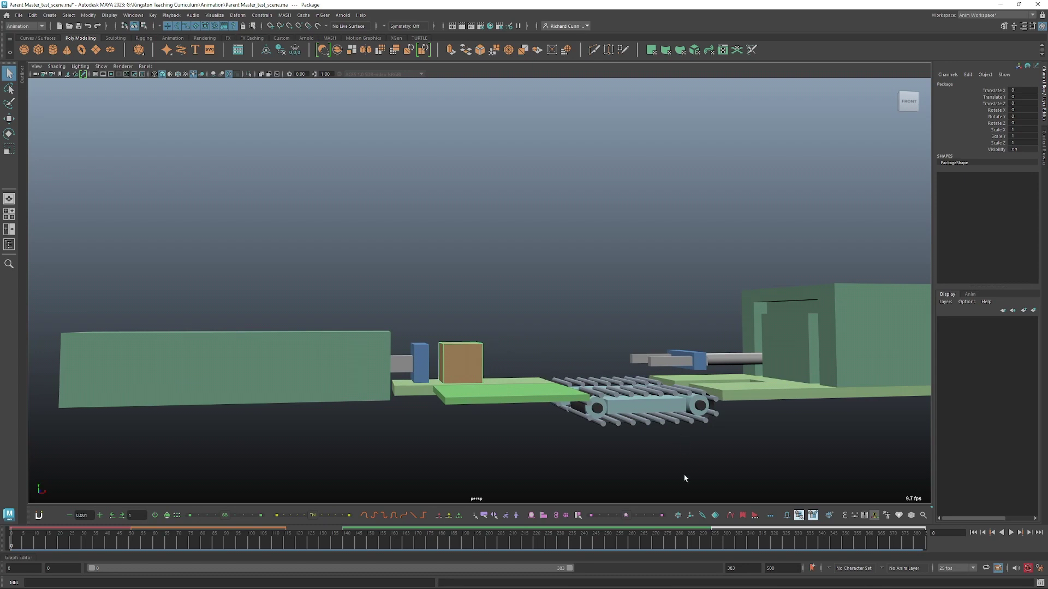
{"action": "left_click", "coordinate": [687, 518]}
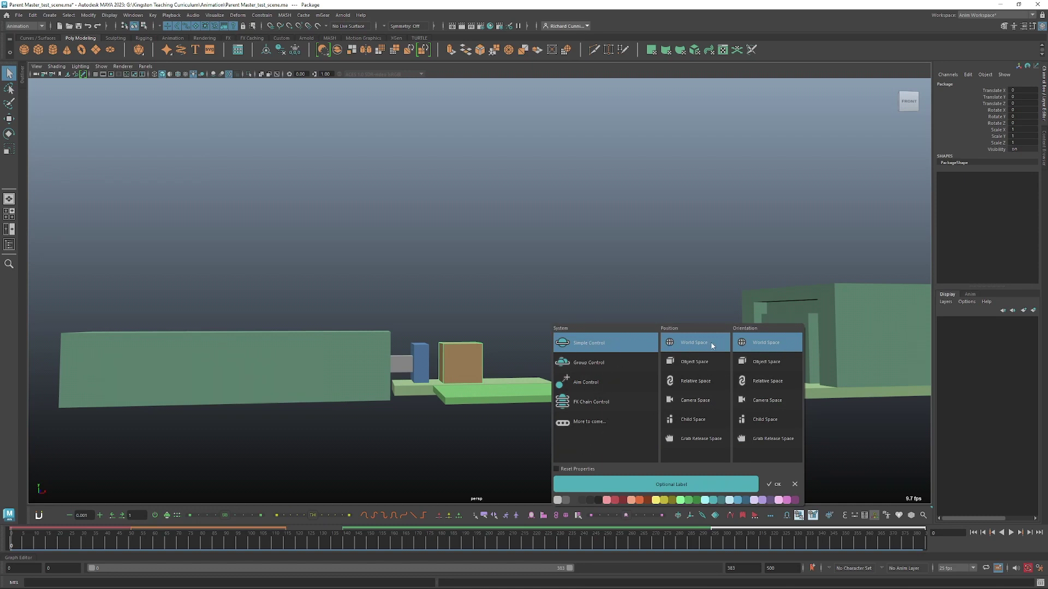
{"action": "left_click", "coordinate": [702, 439]}
{"action": "left_click", "coordinate": [760, 345]}
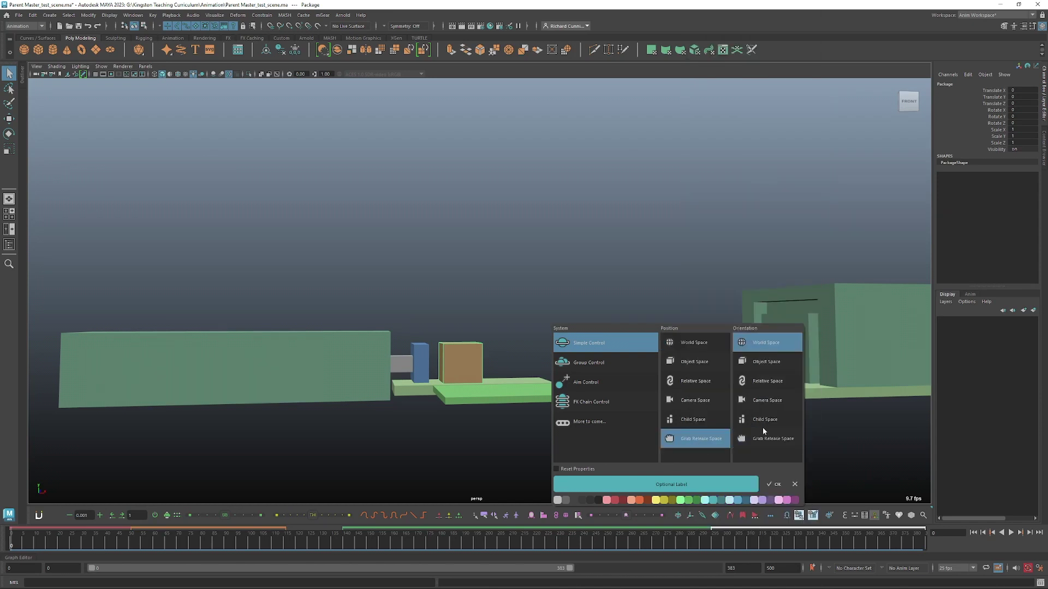
{"action": "left_click", "coordinate": [763, 436]}
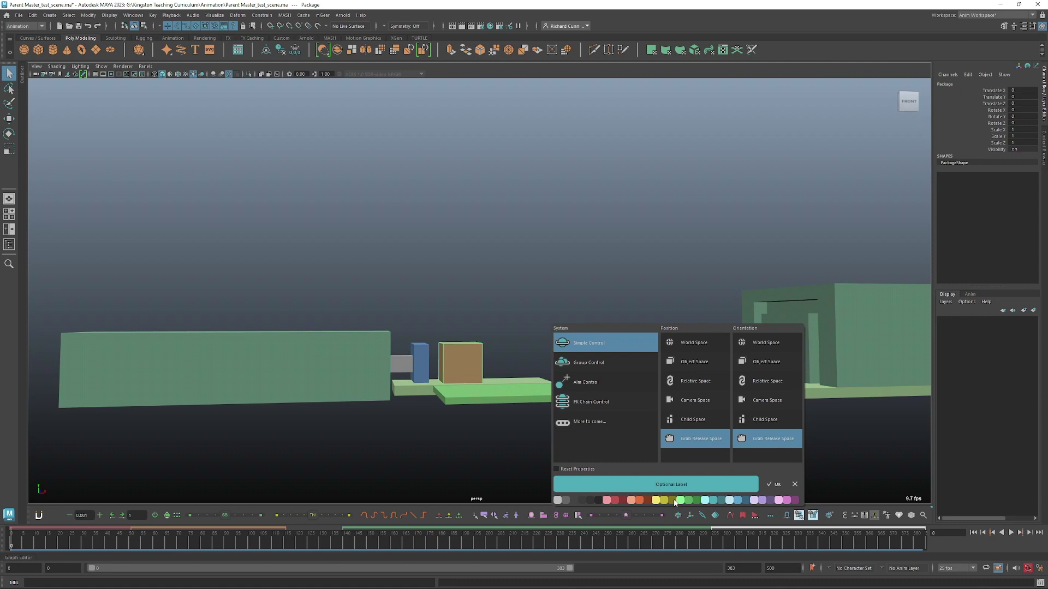
{"action": "left_click", "coordinate": [779, 487]}
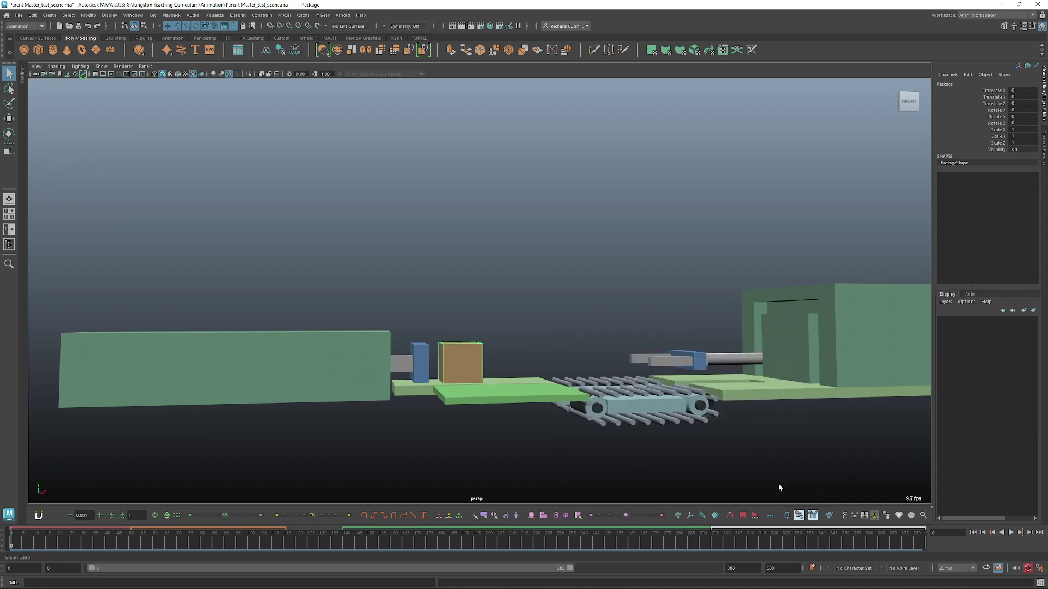
Frame the first time slider bookmark so the timeline shows only that section, with a closer view of the package
{"action": "right_click", "coordinate": [71, 535]}
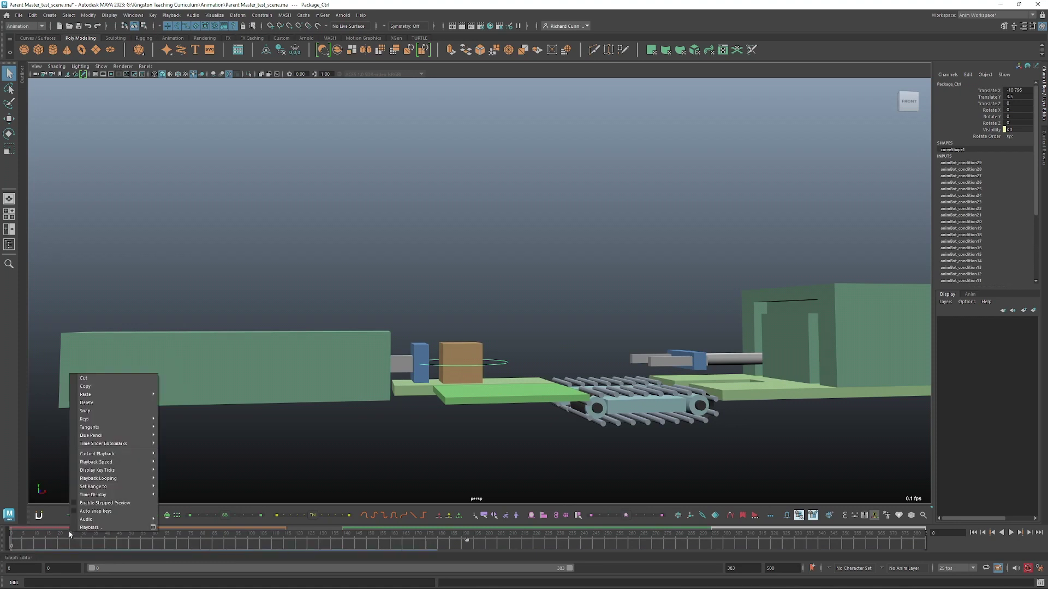
{"action": "mouse_move", "coordinate": [98, 437]}
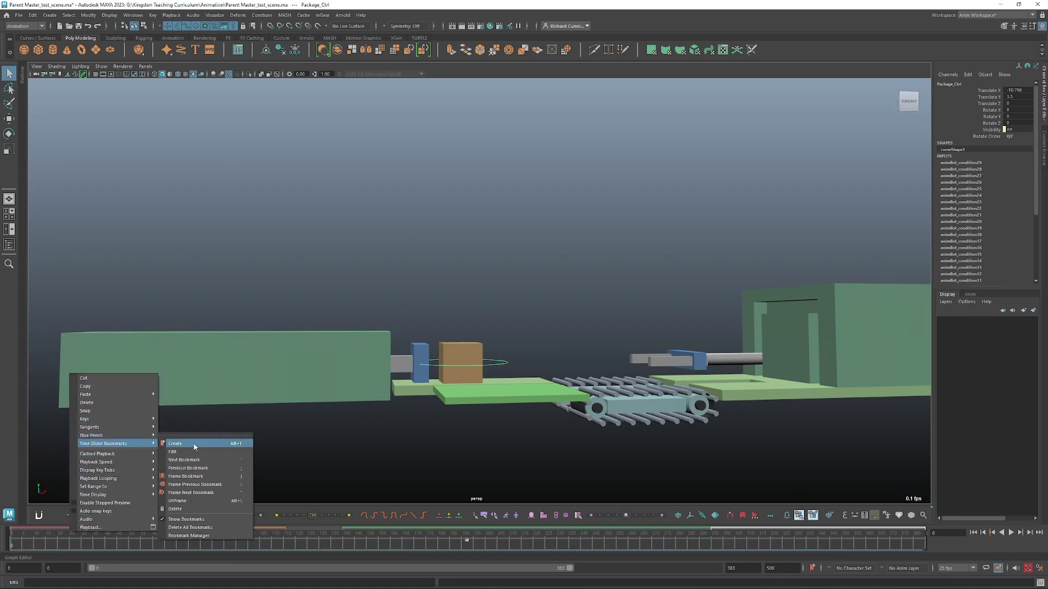
{"action": "left_click", "coordinate": [185, 478]}
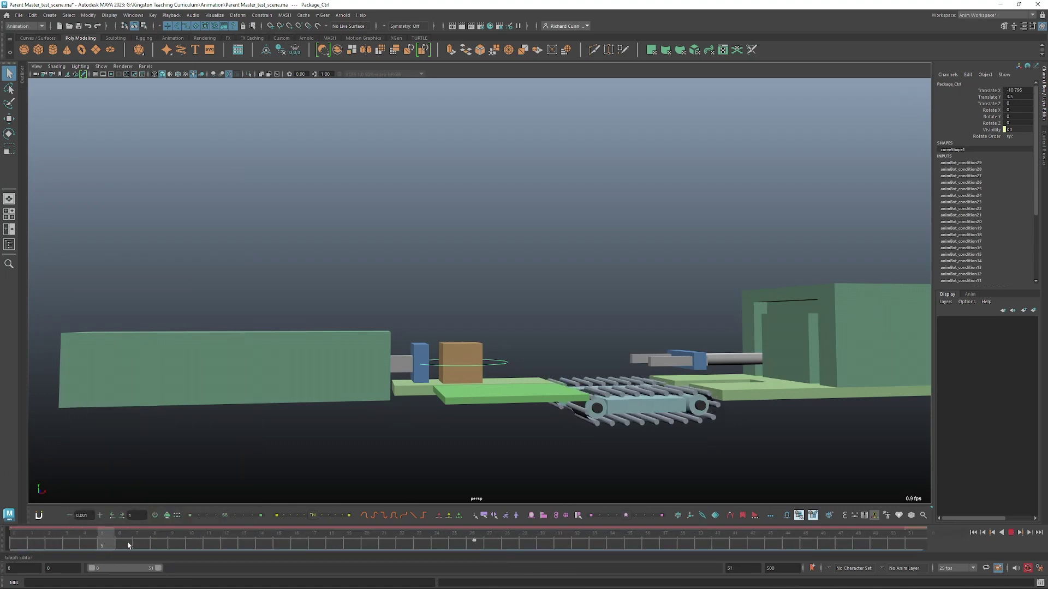
{"action": "middle_click_drag", "start_coordinate": [628, 335], "coordinate": [563, 357], "text": "alt"}
{"action": "right_click_drag", "start_coordinate": [563, 356], "coordinate": [478, 359], "text": "alt"}
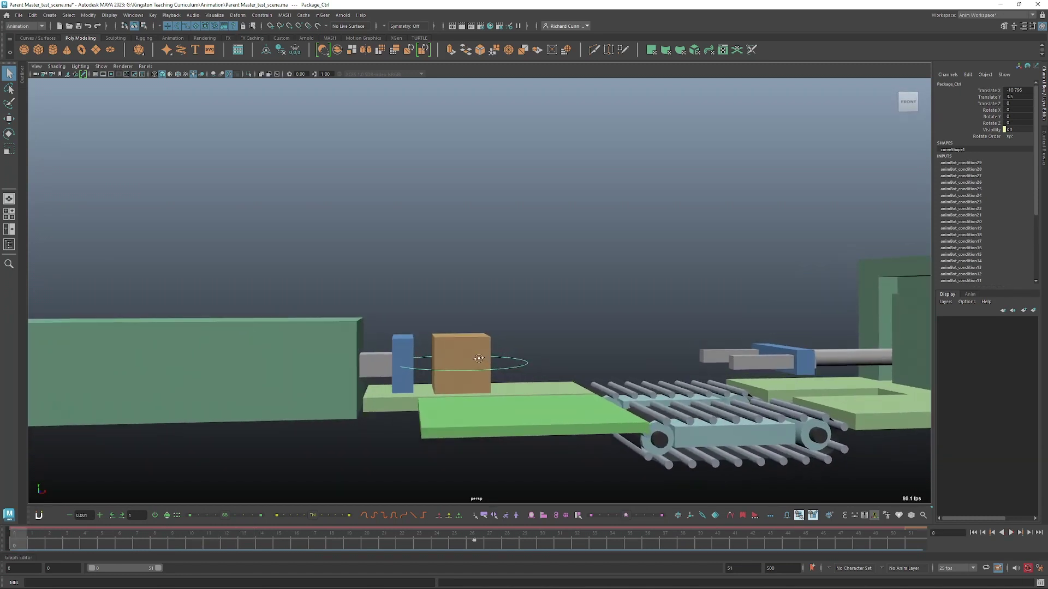
Play the section to find the contact point, stop at frame 26, and select the blue pusher touching the package
{"action": "key", "text": "alt+v"}
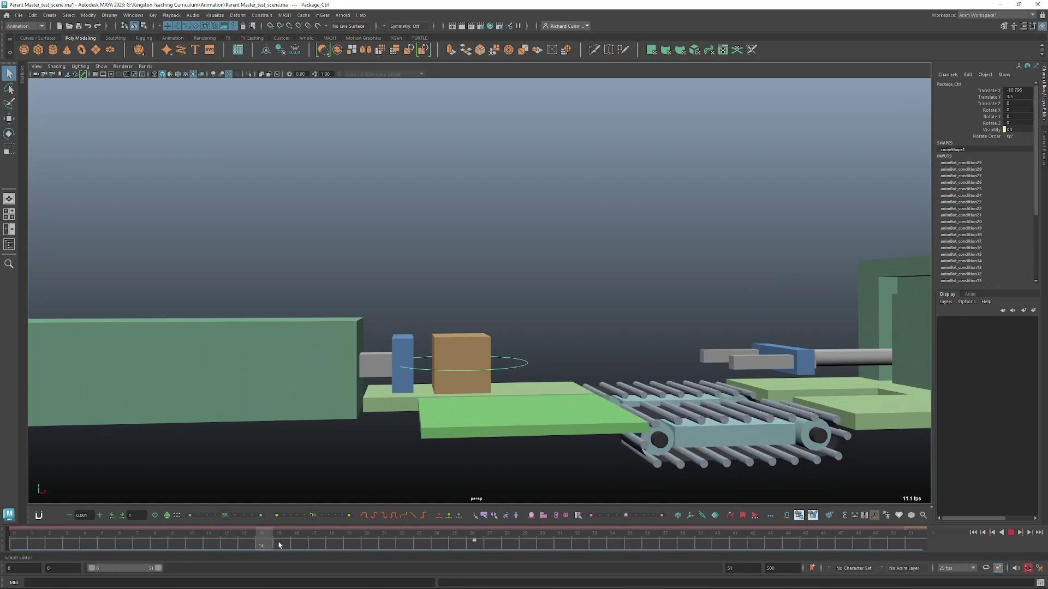
{"action": "key", "text": "alt+v"}
{"action": "left_click", "coordinate": [422, 345]}
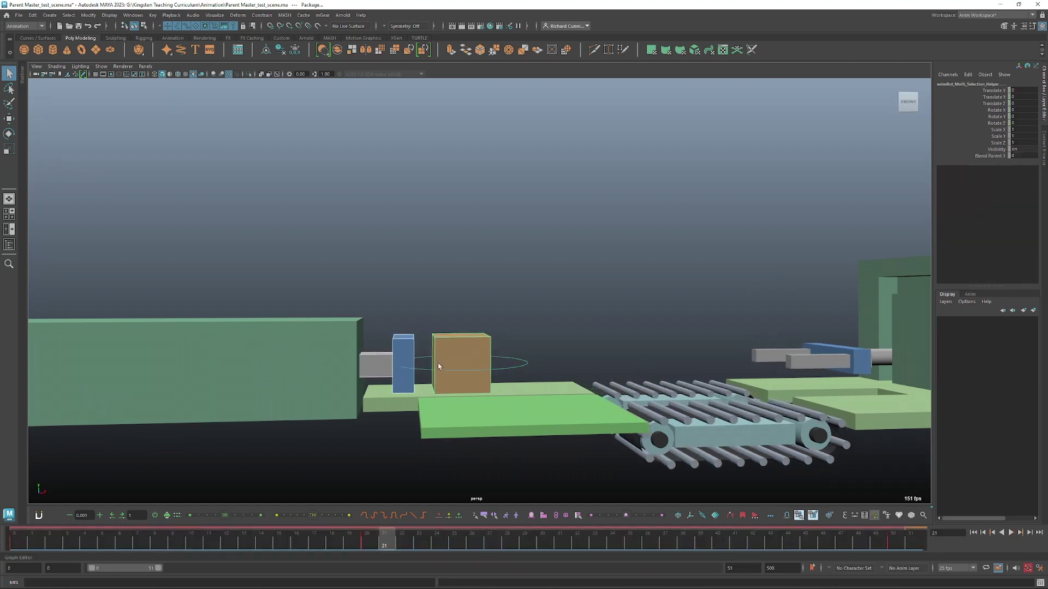
{"action": "key", "text": "alt+v"}
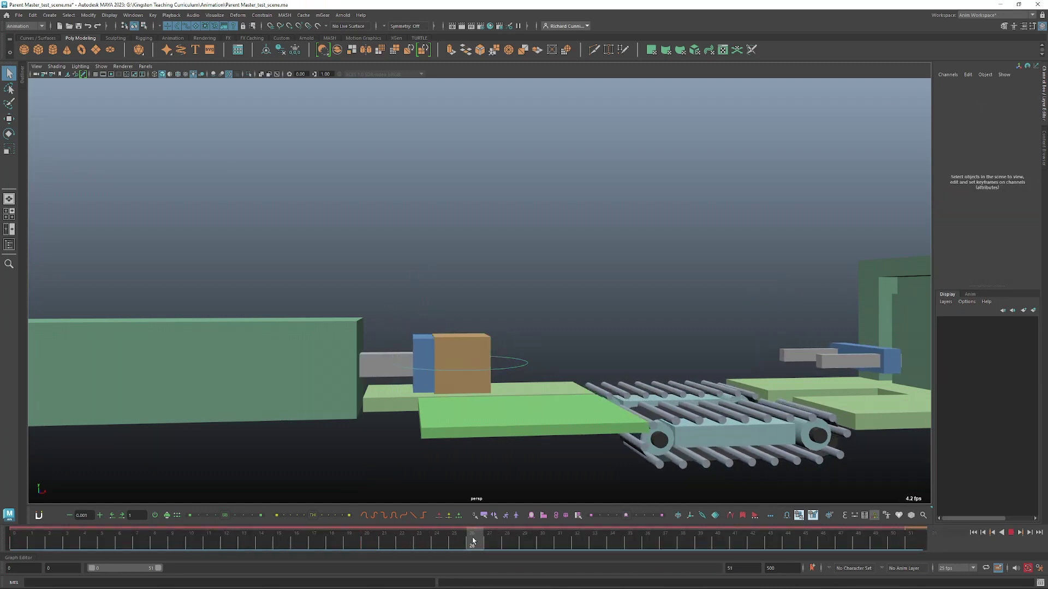
{"action": "left_click", "coordinate": [473, 541]}
{"action": "left_click_drag", "start_coordinate": [479, 299], "coordinate": [324, 315], "text": "alt"}
{"action": "left_click", "coordinate": [326, 317]}
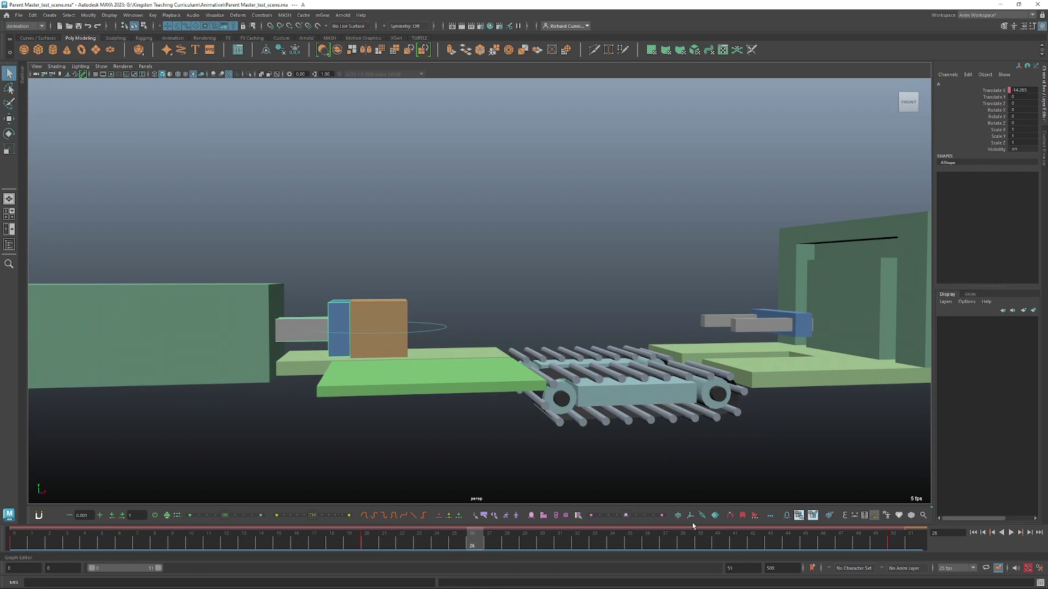
Open the Temp Controls Panel clear of the package, and unlock then relock the link between position and orientation spaces
{"action": "right_click", "coordinate": [678, 517]}
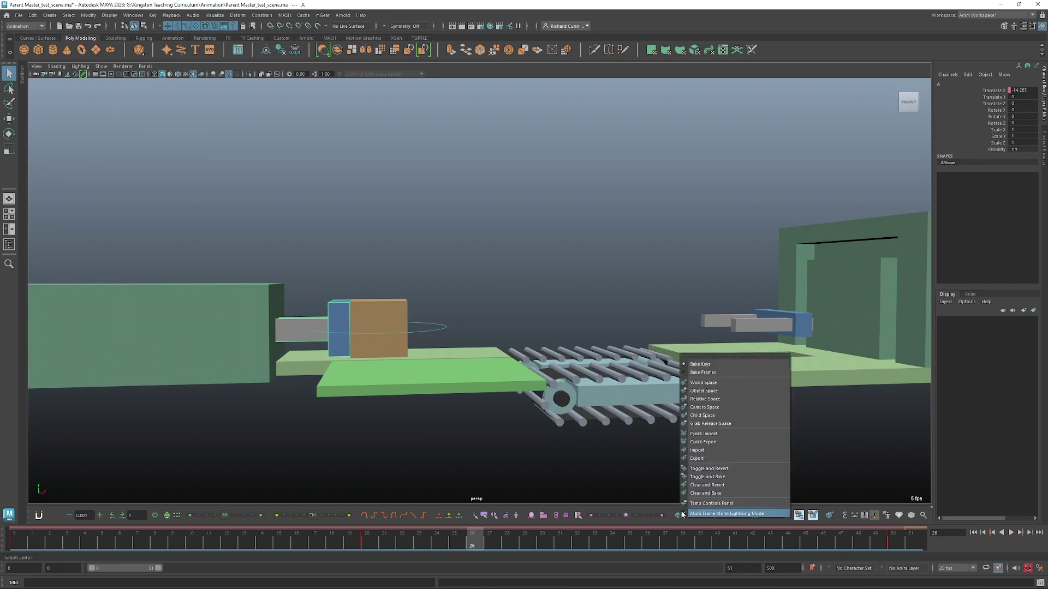
{"action": "left_click", "coordinate": [715, 504]}
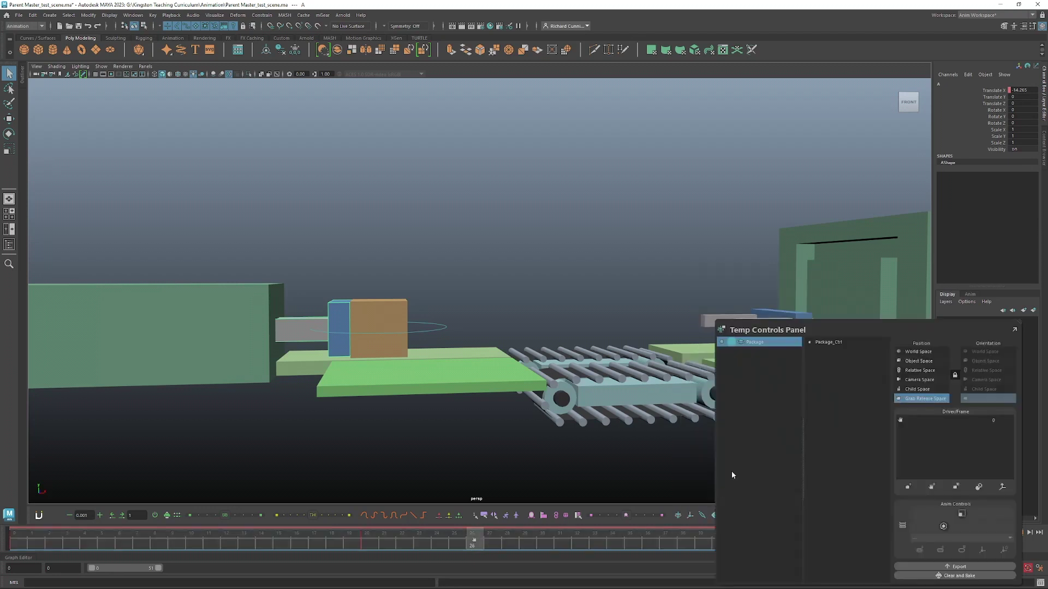
{"action": "left_click_drag", "start_coordinate": [849, 323], "coordinate": [830, 71]}
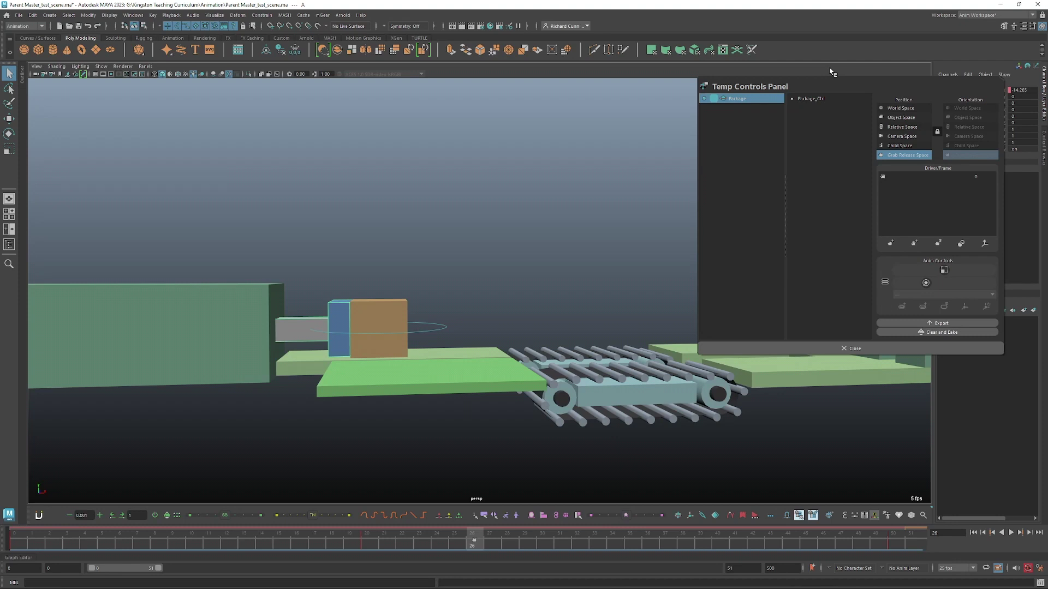
{"action": "left_click_drag", "start_coordinate": [831, 72], "coordinate": [830, 80]}
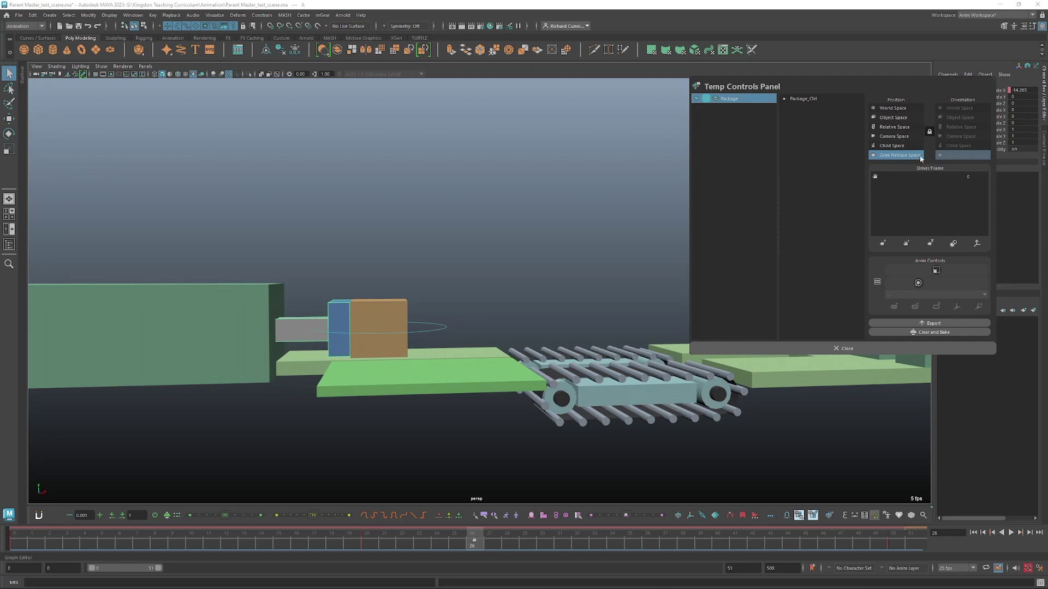
{"action": "left_click", "coordinate": [929, 133]}
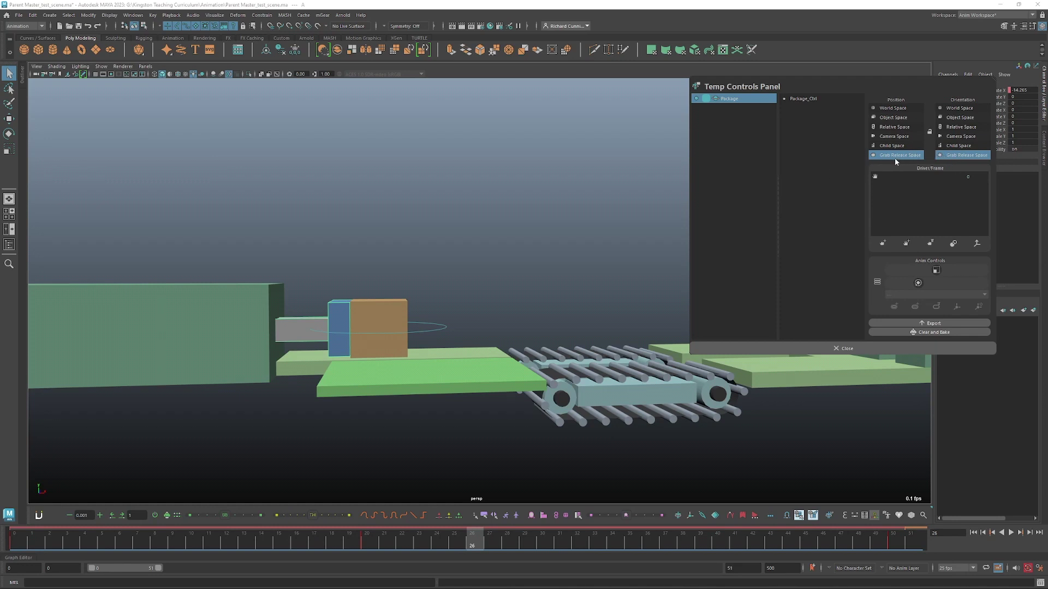
{"action": "left_click", "coordinate": [930, 131]}
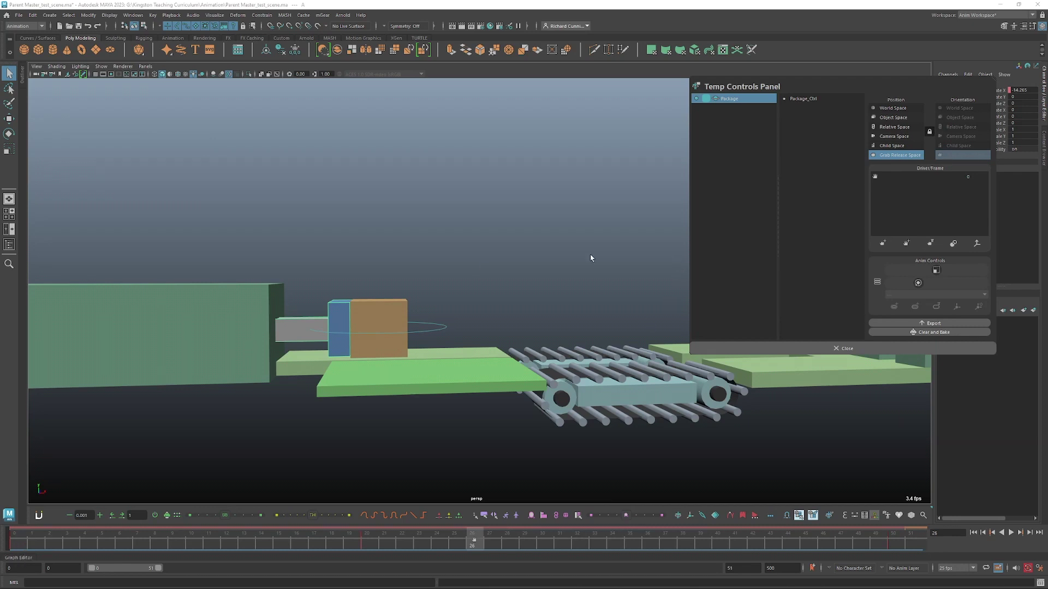
Select the package's circular temp control and make its shape slightly smaller around the package
{"action": "left_click_drag", "start_coordinate": [550, 353], "coordinate": [466, 381], "text": "alt"}
{"action": "right_click_drag", "start_coordinate": [465, 382], "coordinate": [583, 373], "text": "alt"}
{"action": "middle_click_drag", "start_coordinate": [584, 373], "coordinate": [614, 364], "text": "alt"}
{"action": "left_click_drag", "start_coordinate": [614, 364], "coordinate": [657, 363], "text": "alt"}
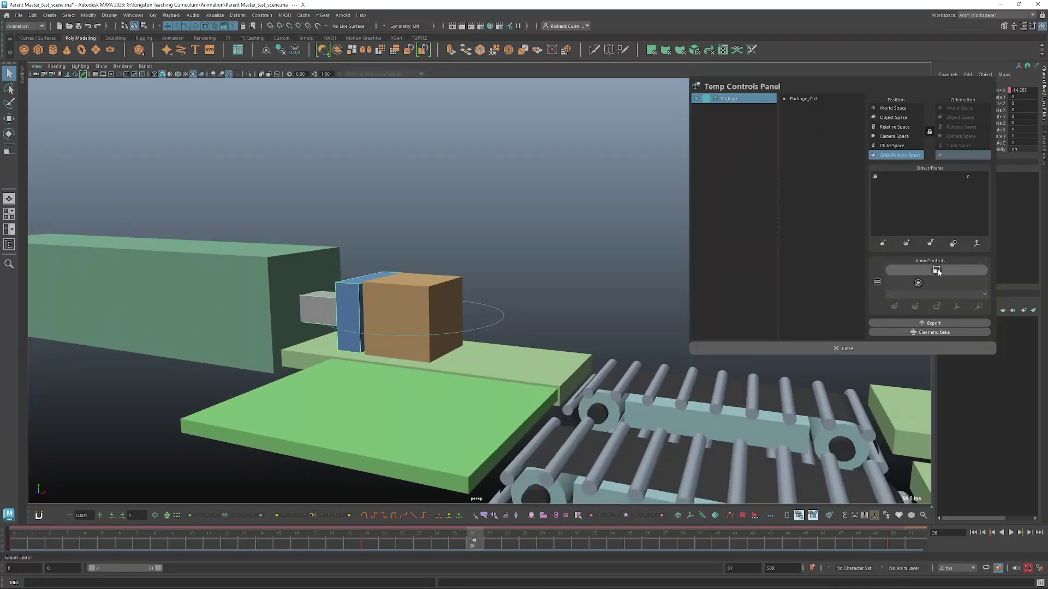
{"action": "mouse_move", "coordinate": [936, 271]}
{"action": "left_mouse_down"}
{"action": "mouse_move", "coordinate": [912, 271]}
{"action": "mouse_move", "coordinate": [946, 273]}
{"action": "mouse_move", "coordinate": [922, 274]}
{"action": "left_mouse_up"}
{"action": "left_click", "coordinate": [485, 318]}
{"action": "left_click_drag", "start_coordinate": [945, 274], "coordinate": [918, 283]}
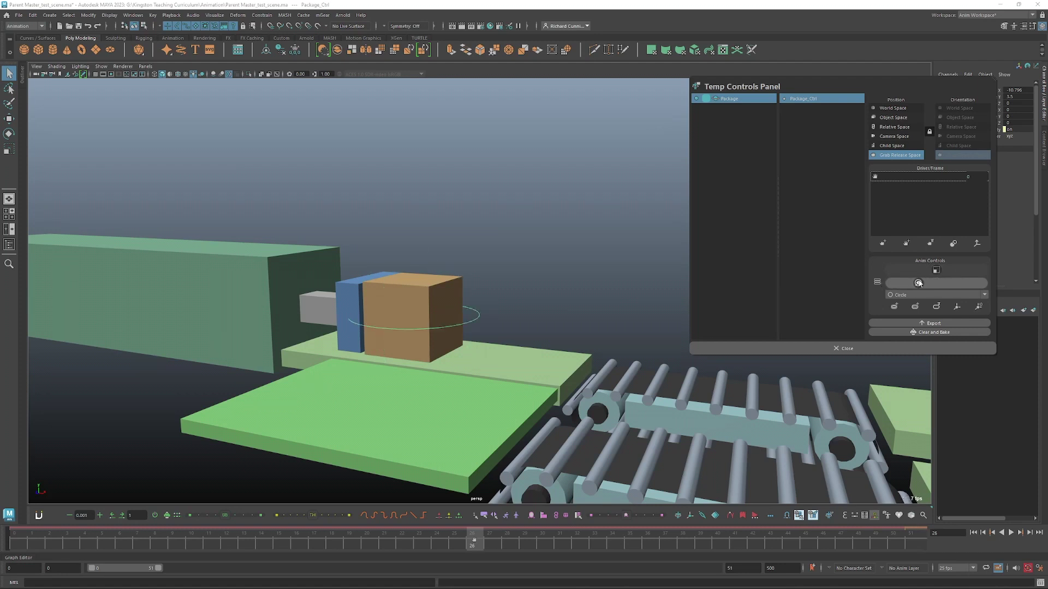
Change the package control's shape to Rounded Square and reduce its size to fit closer around the package
{"action": "left_click", "coordinate": [924, 294]}
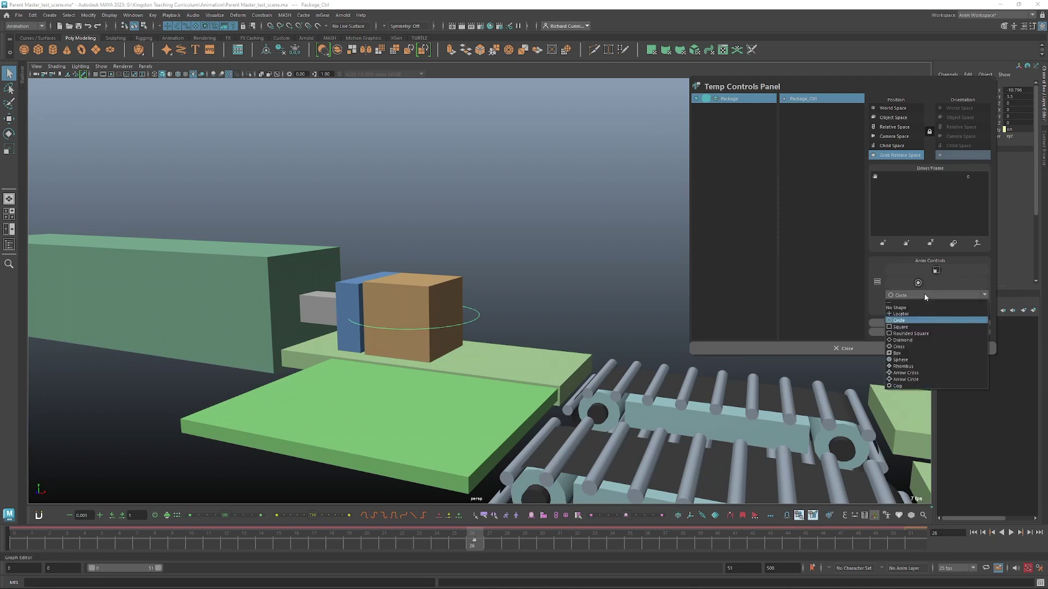
{"action": "left_click", "coordinate": [908, 333]}
{"action": "left_click_drag", "start_coordinate": [595, 323], "coordinate": [706, 328], "text": "alt"}
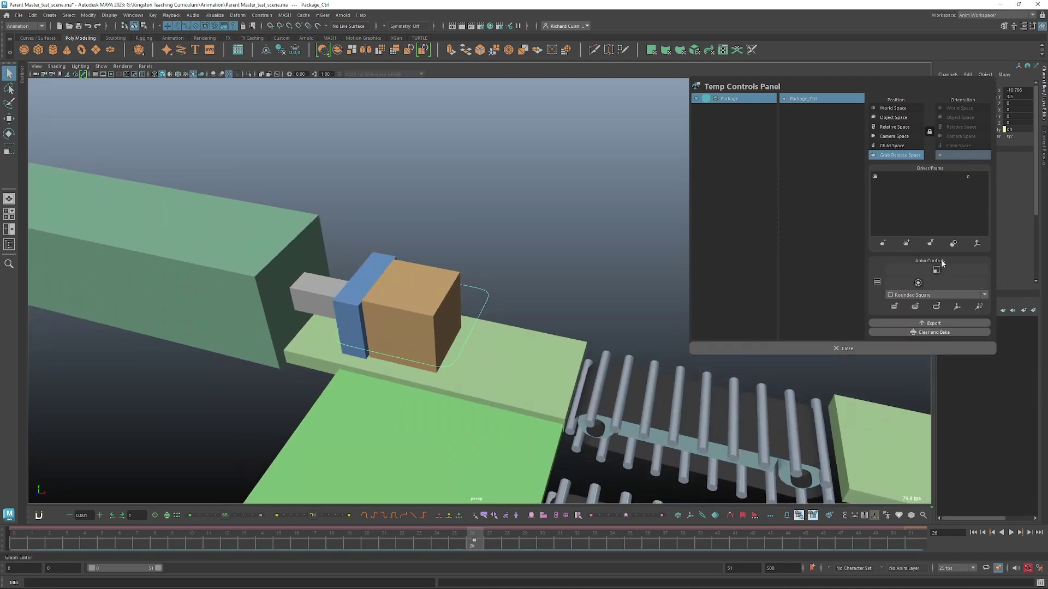
{"action": "left_click_drag", "start_coordinate": [936, 270], "coordinate": [925, 270]}
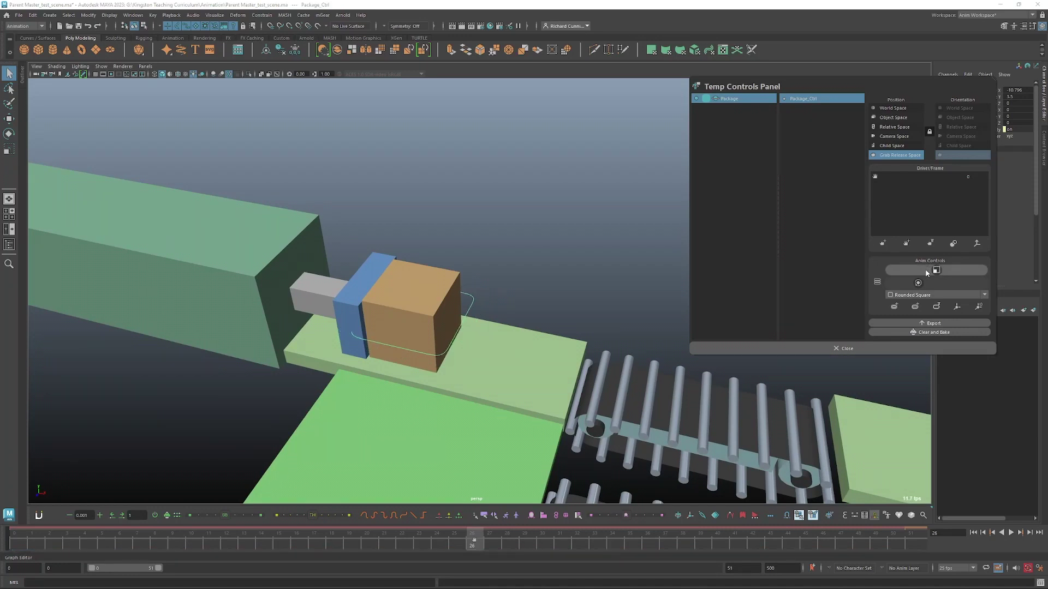
Add a child control under Package_Ctrl, using the Rounded Square shape
{"action": "left_click", "coordinate": [895, 307]}
{"action": "left_click_drag", "start_coordinate": [545, 335], "coordinate": [611, 309], "text": "alt"}
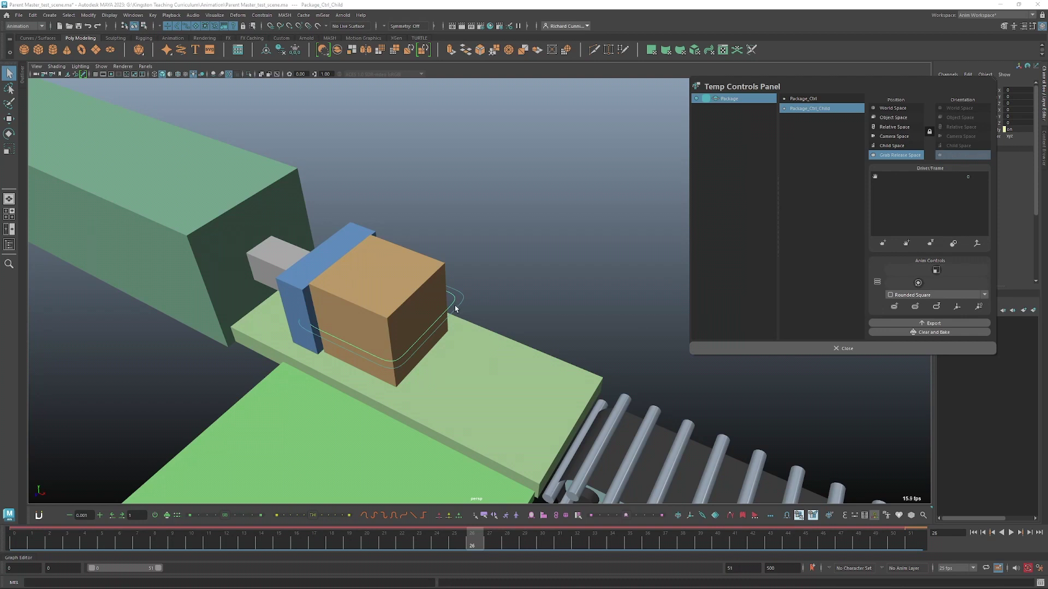
{"action": "key", "text": "r"}
{"action": "left_click", "coordinate": [907, 299]}
{"action": "left_click", "coordinate": [902, 334]}
{"action": "left_click", "coordinate": [453, 300]}
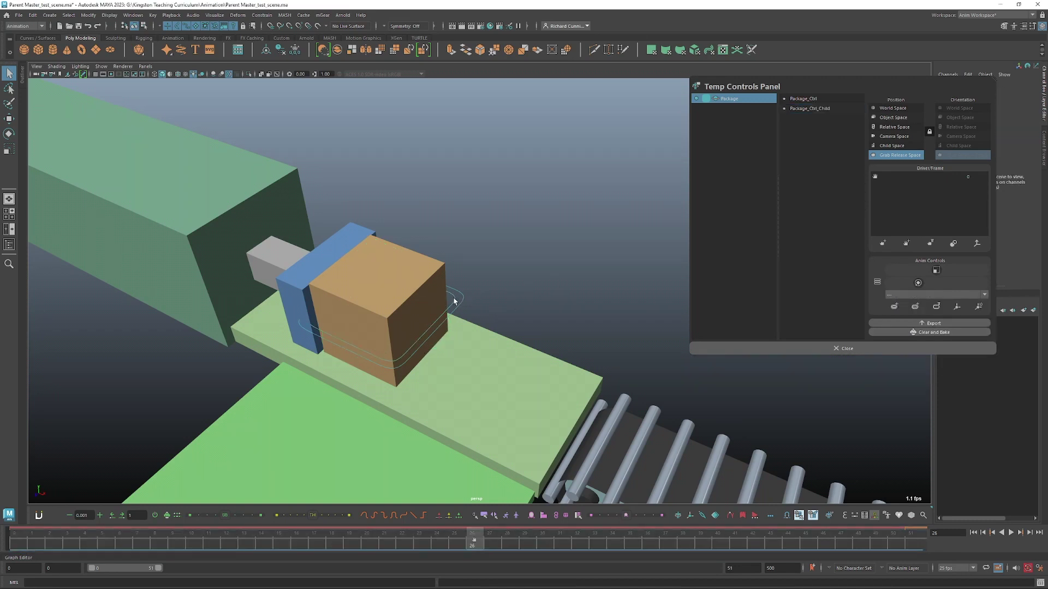
Try rotating the package with its child control, and undo the rotation
{"action": "key", "text": "e"}
{"action": "left_click", "coordinate": [454, 300]}
{"action": "left_click_drag", "start_coordinate": [455, 301], "coordinate": [428, 309], "text": "alt"}
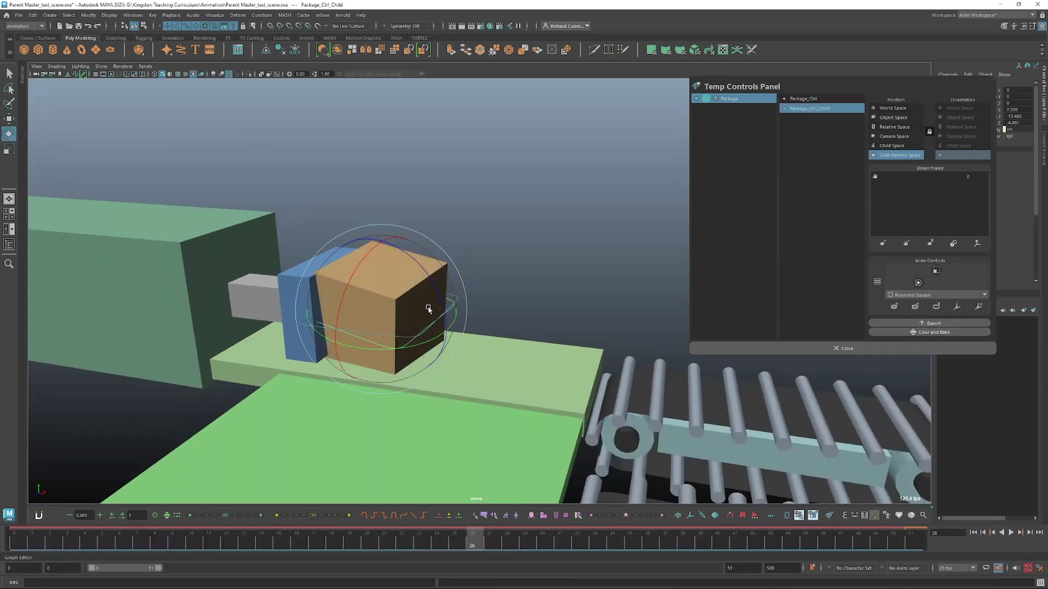
{"action": "key", "text": "ctrl+z"}
{"action": "key", "text": "q"}
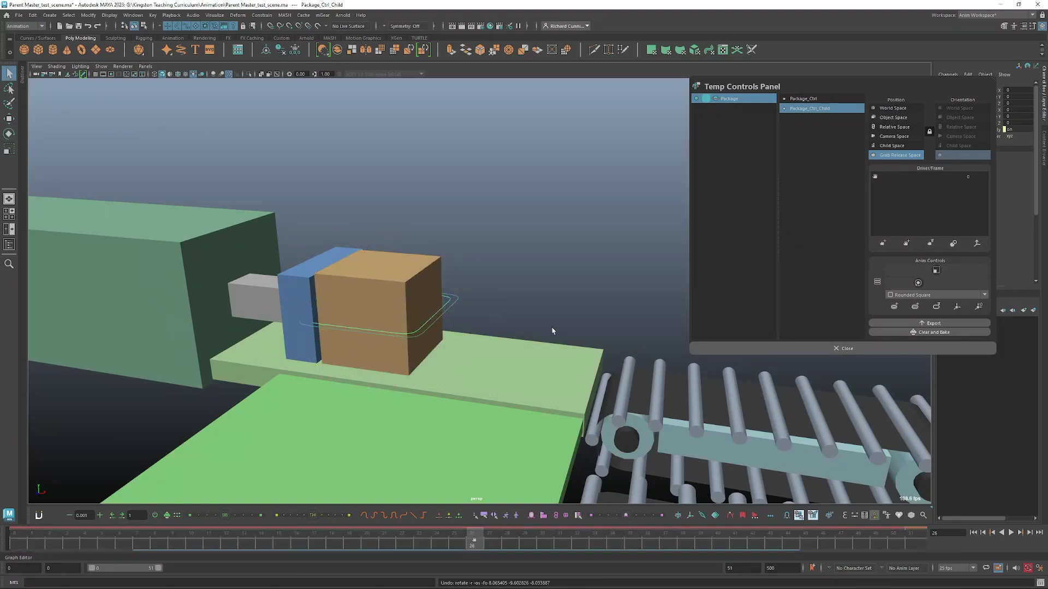
Remove the child control from the package's temp control setup
{"action": "left_click_drag", "start_coordinate": [489, 305], "coordinate": [484, 304], "text": "alt"}
{"action": "right_click_drag", "start_coordinate": [485, 303], "coordinate": [497, 306], "text": "alt"}
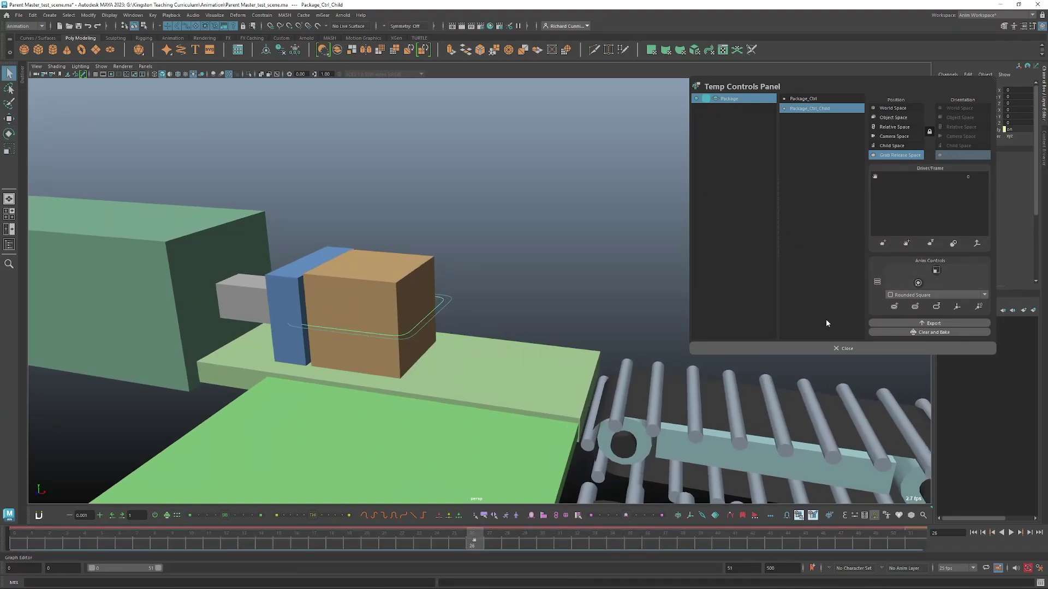
{"action": "left_click", "coordinate": [937, 308]}
{"action": "mouse_move", "coordinate": [515, 331]}
{"action": "middle_mouse_down", "text": "alt"}
{"action": "mouse_move", "coordinate": [540, 318]}
{"action": "mouse_move", "coordinate": [512, 330]}
{"action": "middle_mouse_up", "text": "alt"}
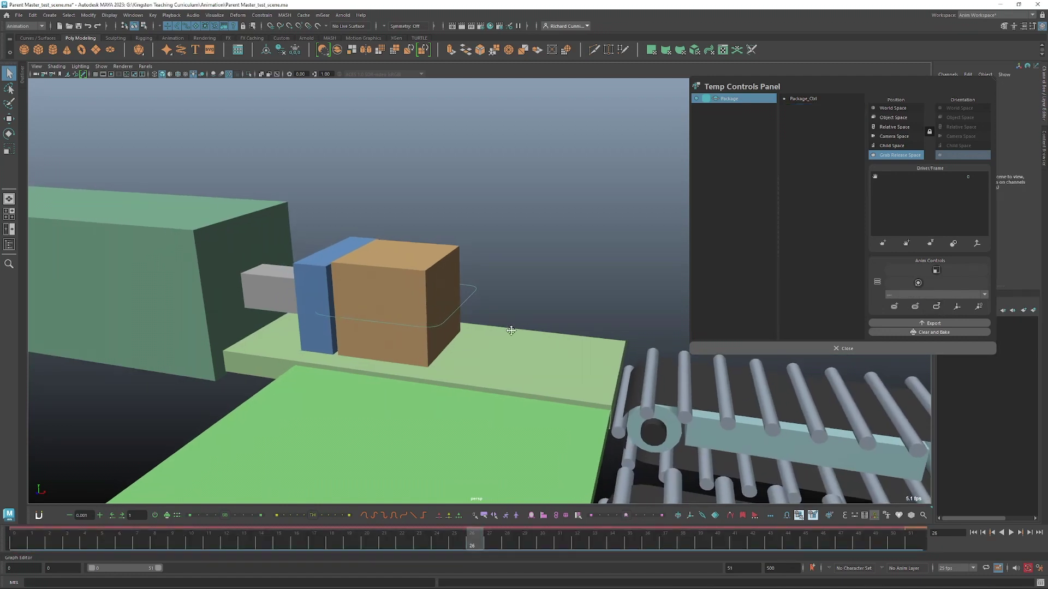
{"action": "mouse_move", "coordinate": [512, 330]}
{"action": "right_mouse_down", "text": "alt"}
{"action": "mouse_move", "coordinate": [548, 344]}
{"action": "mouse_move", "coordinate": [517, 313]}
{"action": "right_mouse_up", "text": "alt"}
{"action": "mouse_move", "coordinate": [519, 302]}
{"action": "middle_mouse_down", "text": "alt"}
{"action": "mouse_move", "coordinate": [535, 307]}
{"action": "mouse_move", "coordinate": [519, 310]}
{"action": "middle_mouse_up", "text": "alt"}
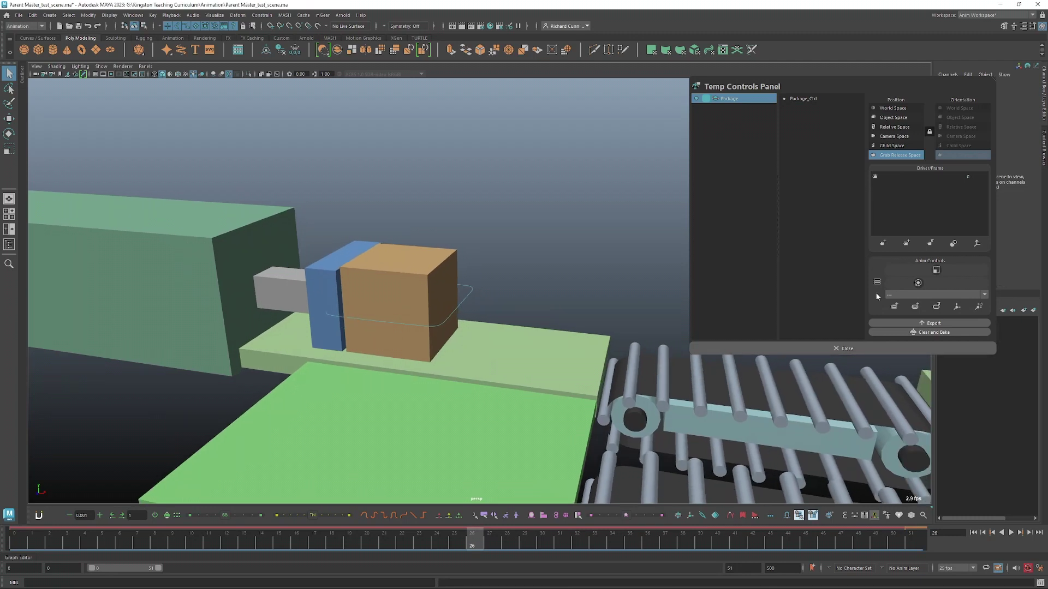
Edit the package control's pivot and move it along X to the package face farthest from the pusher
{"action": "left_click", "coordinate": [478, 300]}
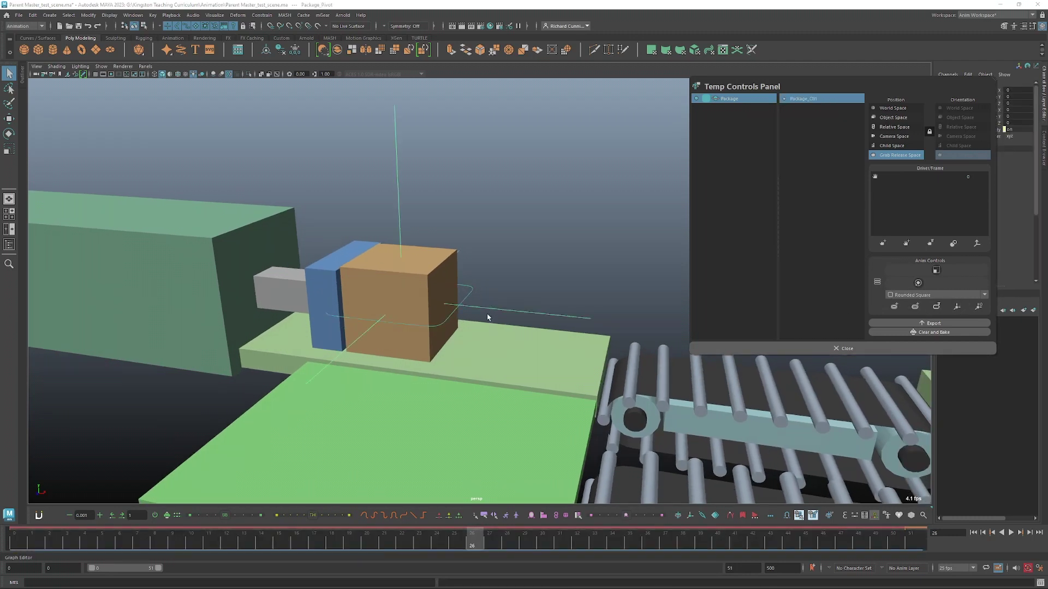
{"action": "left_click_drag", "start_coordinate": [488, 318], "coordinate": [499, 317], "text": "alt"}
{"action": "key", "text": "w"}
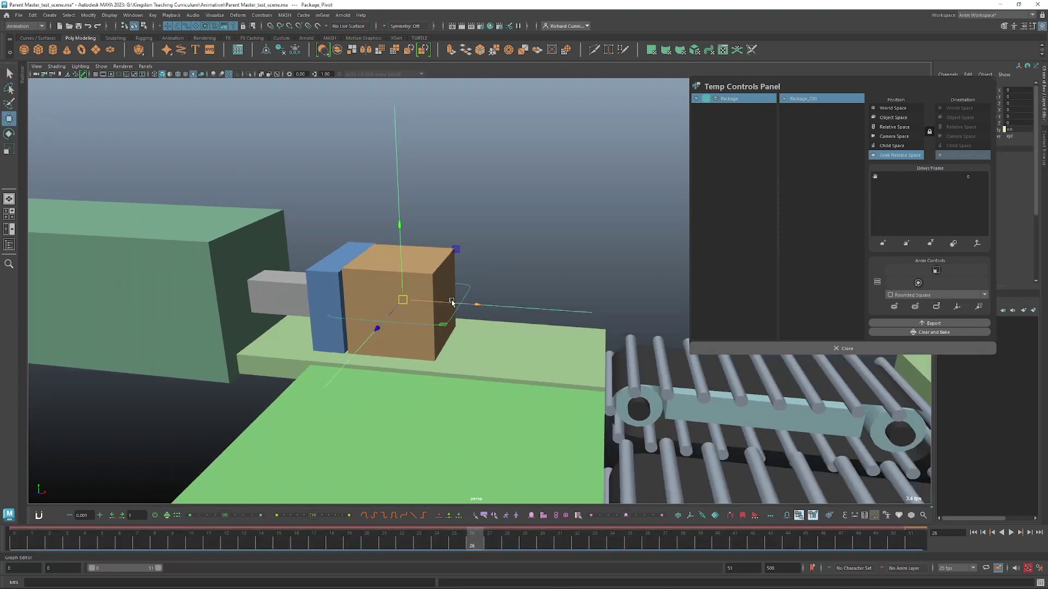
{"action": "left_click_drag", "start_coordinate": [445, 303], "coordinate": [468, 307]}
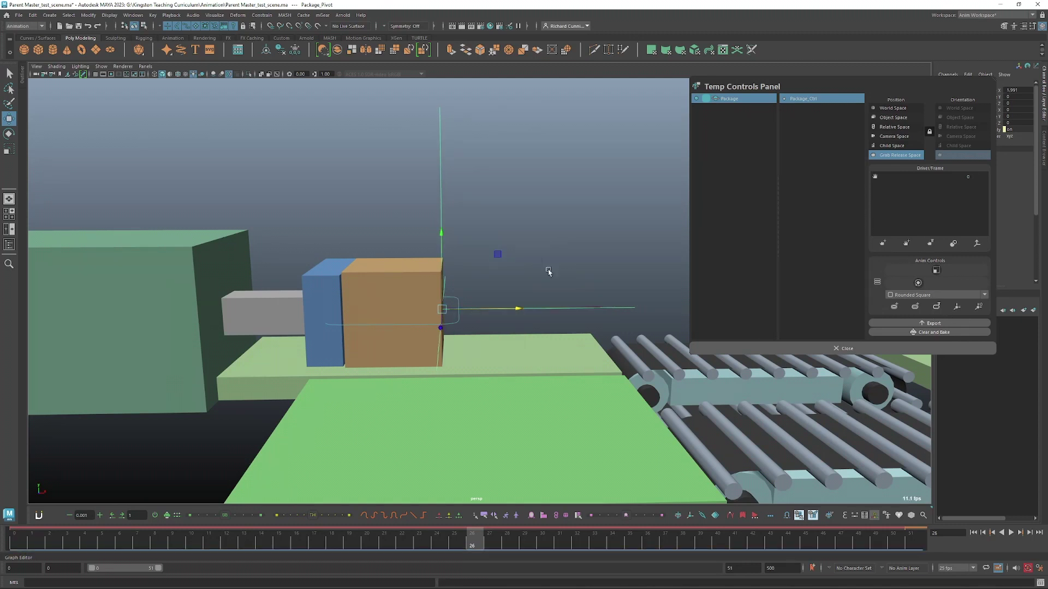
{"action": "left_click", "coordinate": [533, 231]}
{"action": "left_click_drag", "start_coordinate": [546, 256], "coordinate": [395, 328], "text": "alt"}
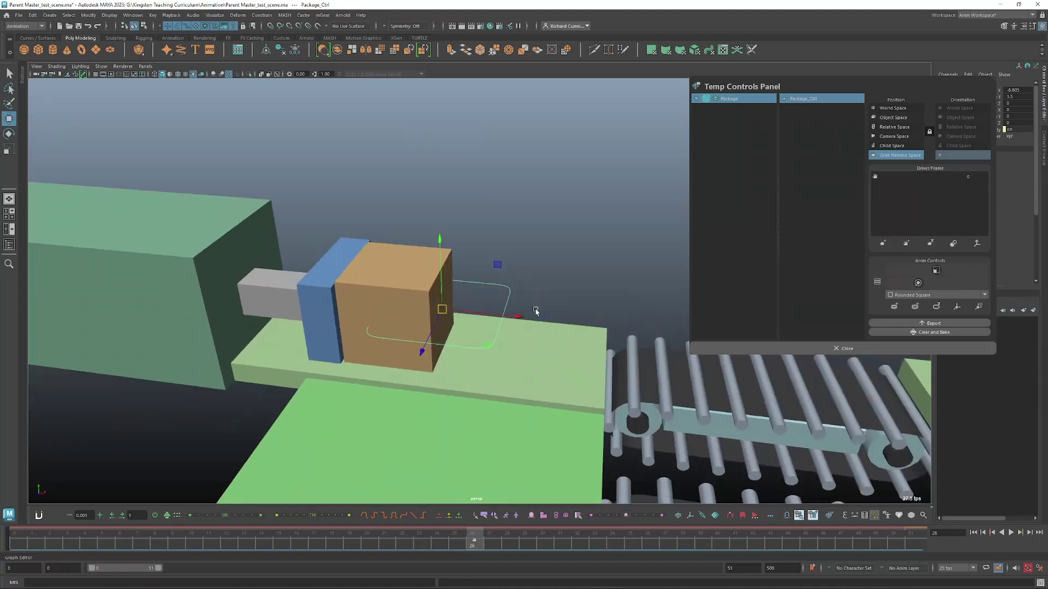
Try rotating the package around the relocated pivot, and undo the rotation
{"action": "key", "text": "e"}
{"action": "left_click_drag", "start_coordinate": [472, 263], "coordinate": [418, 324]}
{"action": "key", "text": "ctrl+z"}
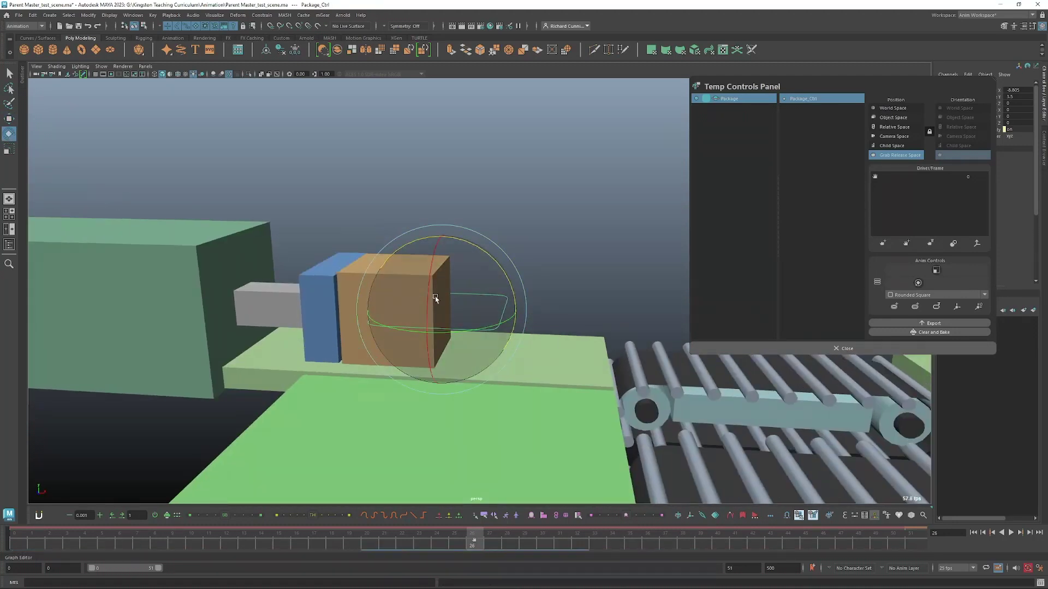
Reset the package control's pivot to its default position
{"action": "left_click", "coordinate": [979, 306]}
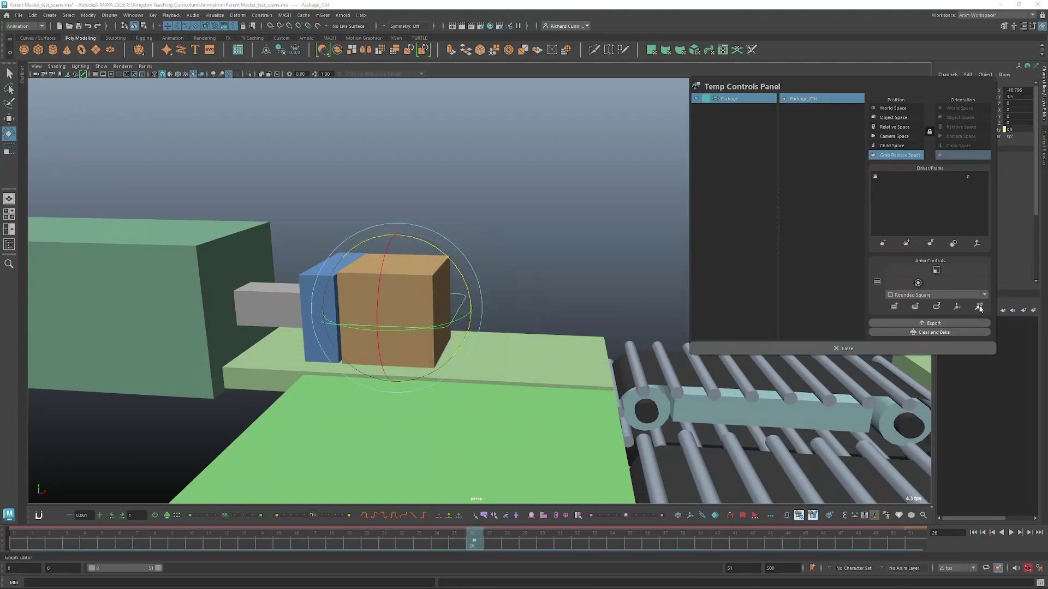
{"action": "left_click_drag", "start_coordinate": [575, 344], "coordinate": [418, 324], "text": "alt"}
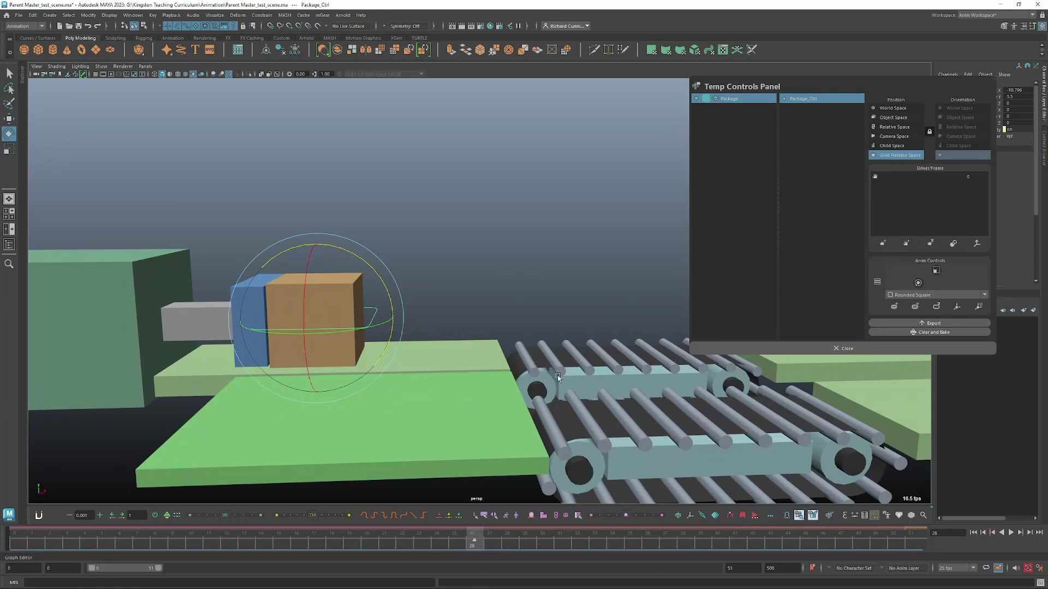
{"action": "scroll", "coordinate": [431, 387], "scroll_direction": "up", "scroll_amount": 5}
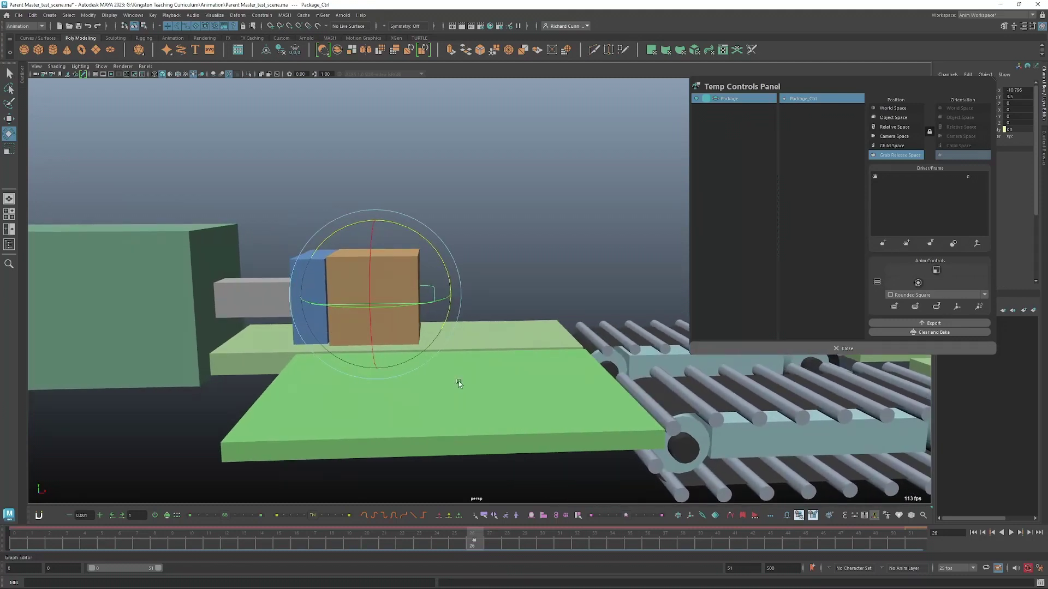
{"action": "scroll", "coordinate": [480, 381], "scroll_direction": "up", "scroll_amount": 4}
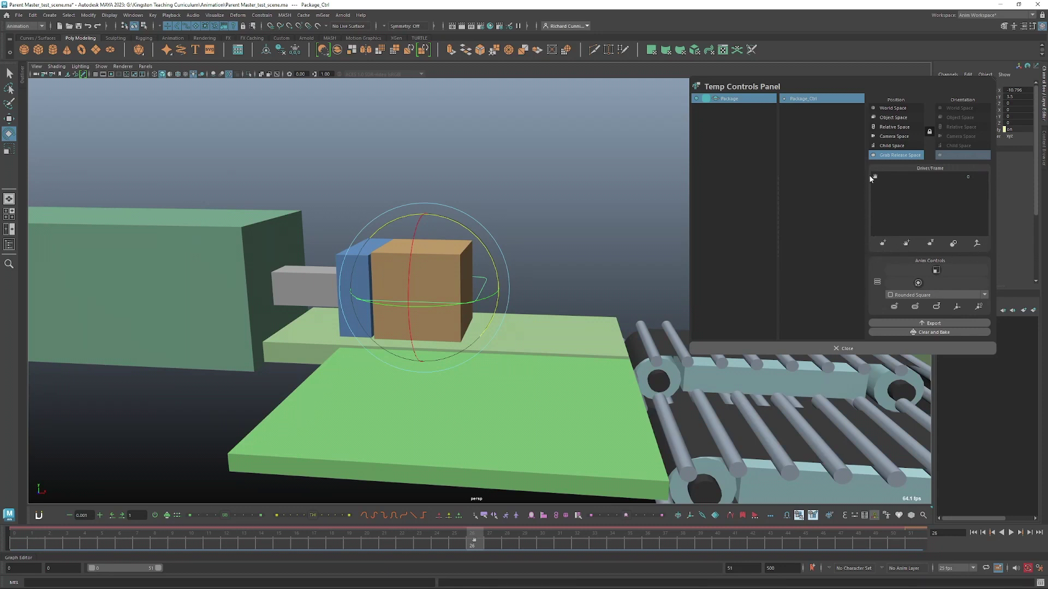
Select the blue pusher and add it as the package's Grab Release driver at frame 26
{"action": "left_click_drag", "start_coordinate": [513, 202], "coordinate": [464, 261], "text": "alt"}
{"action": "key", "text": "q"}
{"action": "left_click", "coordinate": [374, 260]}
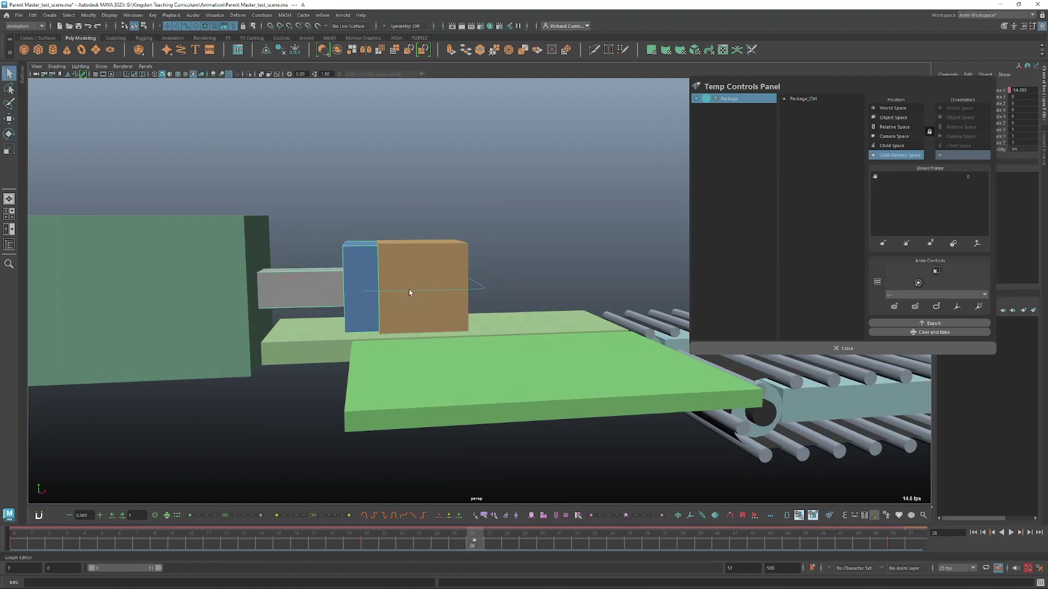
{"action": "left_click_drag", "start_coordinate": [486, 279], "coordinate": [524, 279], "text": "alt"}
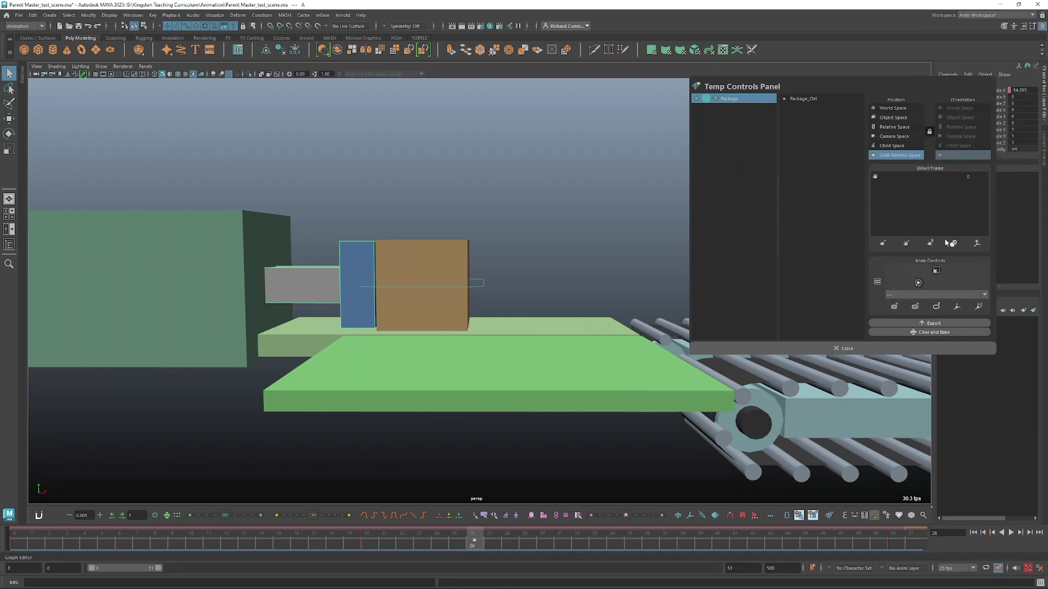
{"action": "left_click_drag", "start_coordinate": [482, 341], "coordinate": [479, 308], "text": "alt"}
{"action": "left_click", "coordinate": [882, 243]}
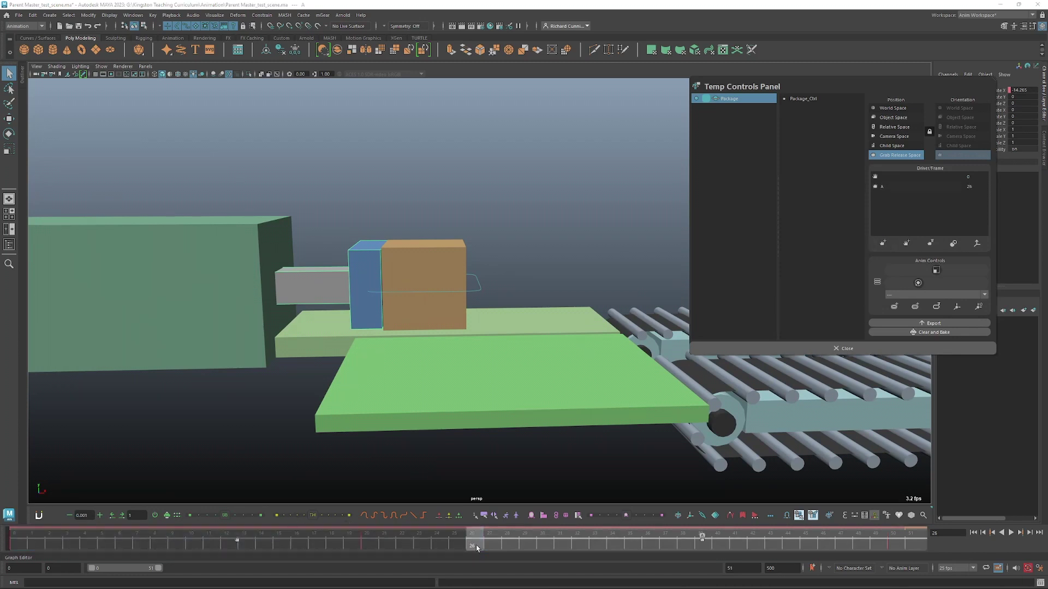
Play and scrub the timeline before and after frame 26 to check how the package follows the pusher
{"action": "key", "text": "alt+v"}
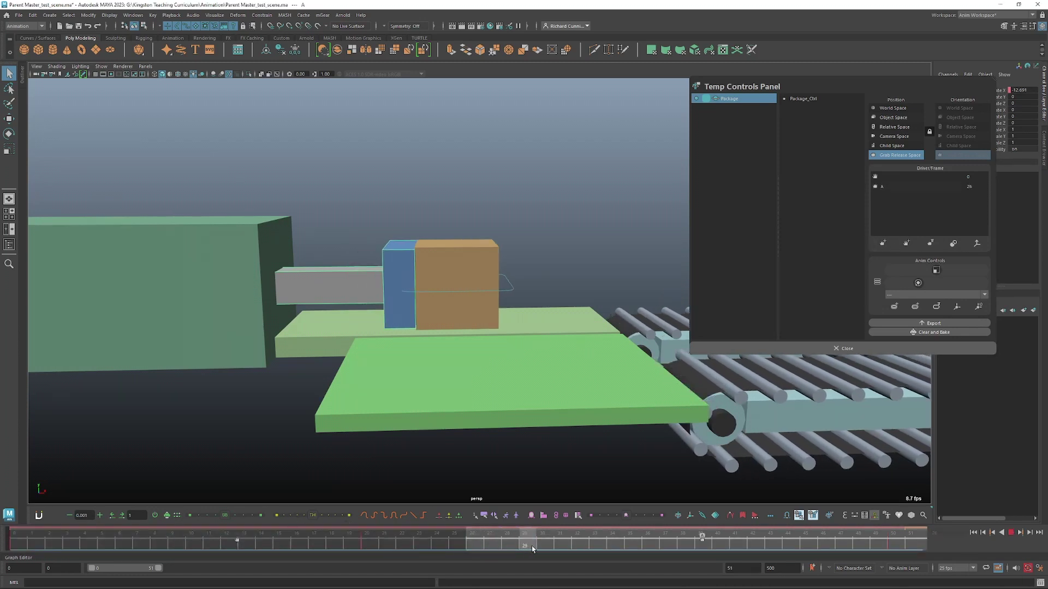
{"action": "left_click_drag", "start_coordinate": [679, 551], "coordinate": [468, 551]}
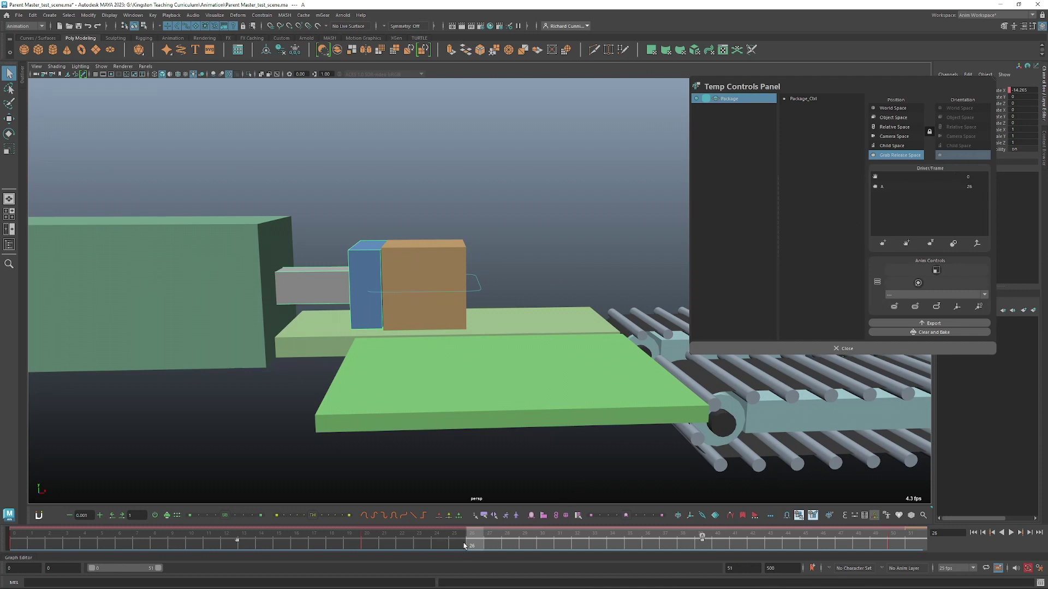
{"action": "left_click", "coordinate": [19, 546]}
{"action": "left_click_drag", "start_coordinate": [454, 545], "coordinate": [484, 547]}
{"action": "key", "text": "alt+v"}
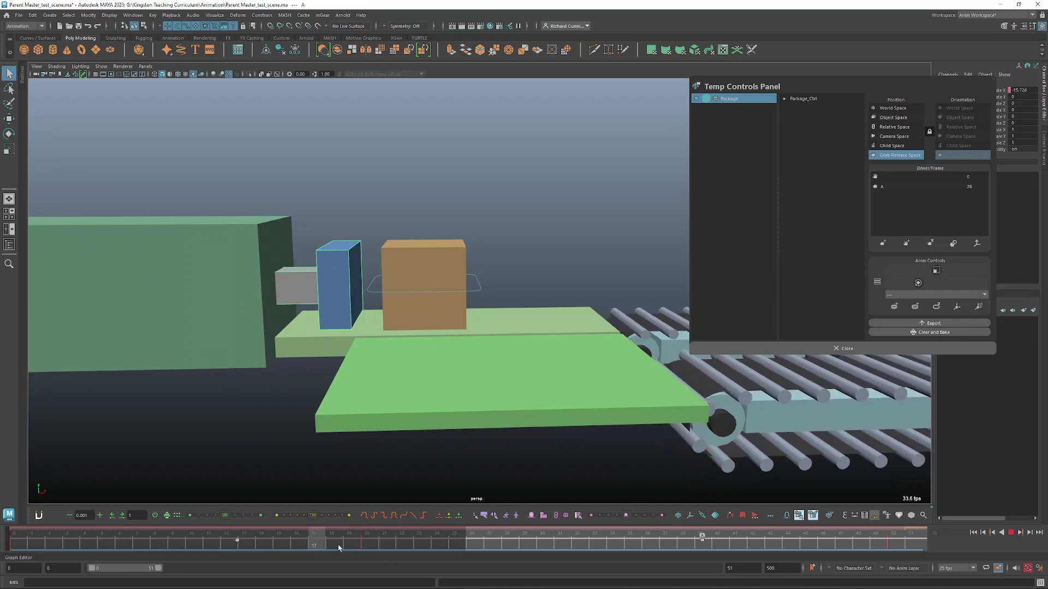
{"action": "left_click_drag", "start_coordinate": [338, 545], "coordinate": [478, 548]}
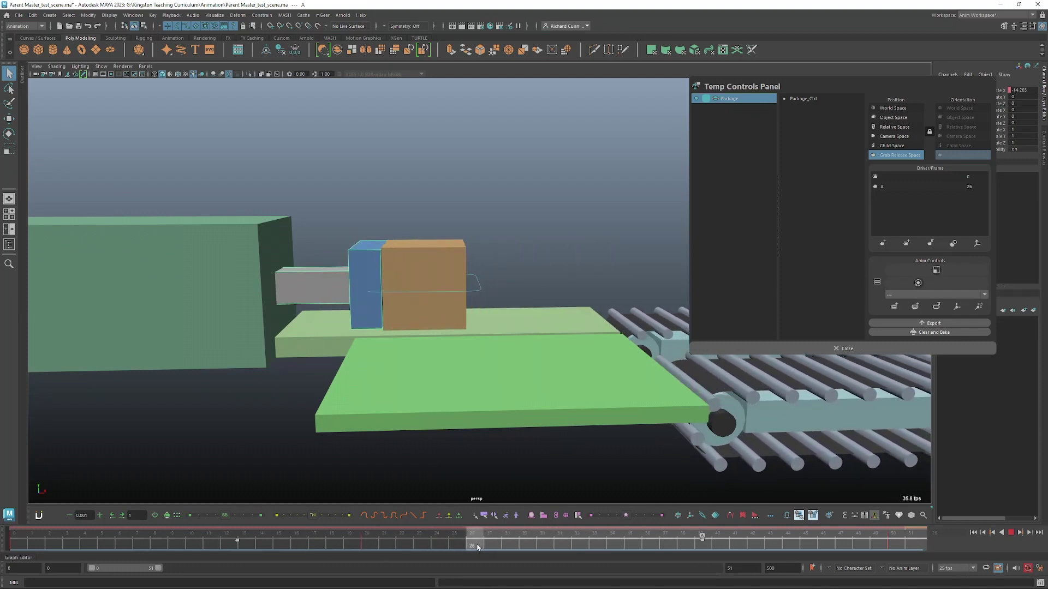
Follow the package along its push onto the conveyor rollers and stop the timeline at frame 47
{"action": "middle_click_drag", "start_coordinate": [536, 314], "coordinate": [284, 323], "text": "alt"}
{"action": "scroll", "coordinate": [340, 340], "scroll_direction": "down", "scroll_amount": 3}
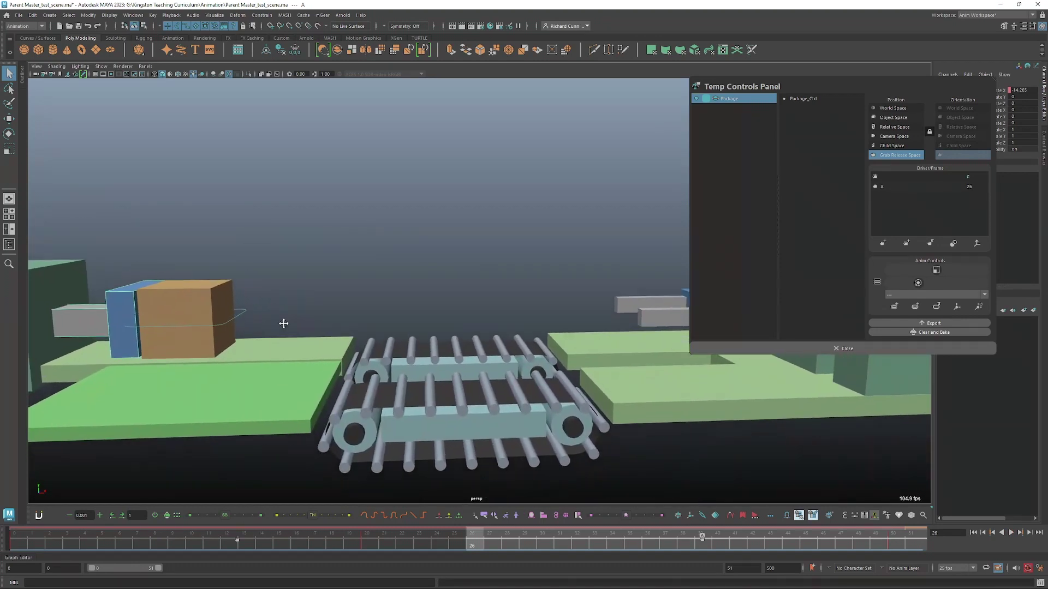
{"action": "left_click_drag", "start_coordinate": [482, 540], "coordinate": [711, 545]}
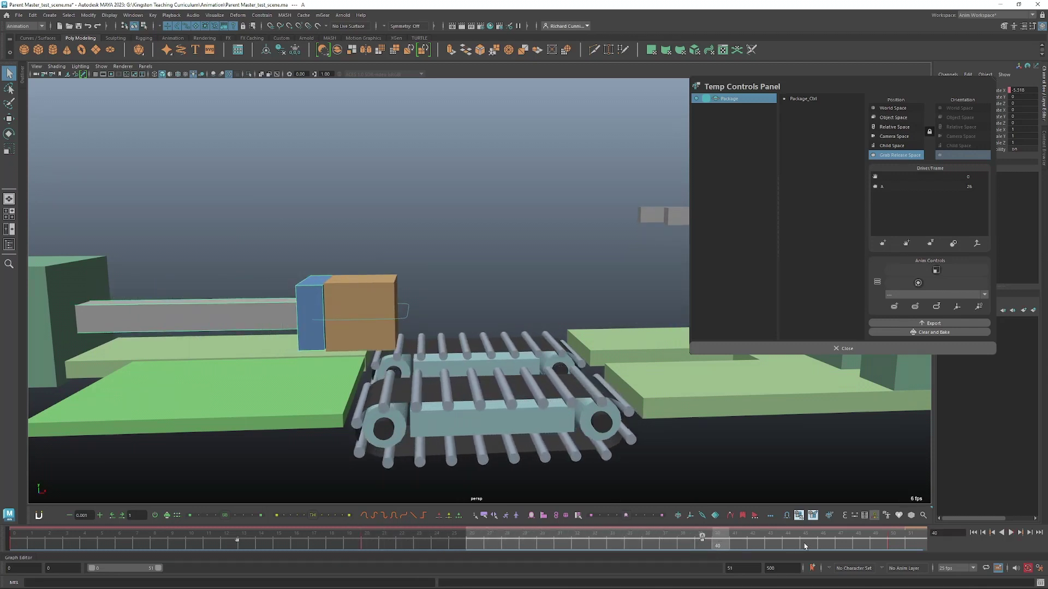
{"action": "key", "text": "alt+v"}
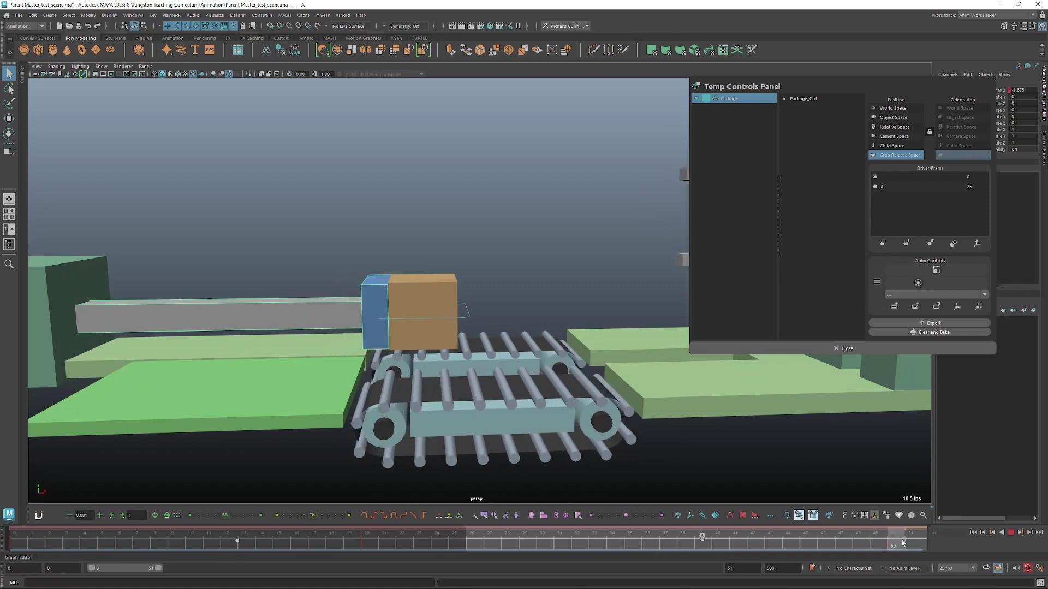
{"action": "left_click_drag", "start_coordinate": [798, 547], "coordinate": [841, 548]}
Select the conveyor roller directly beneath the package
{"action": "left_click_drag", "start_coordinate": [481, 348], "coordinate": [457, 386], "text": "alt"}
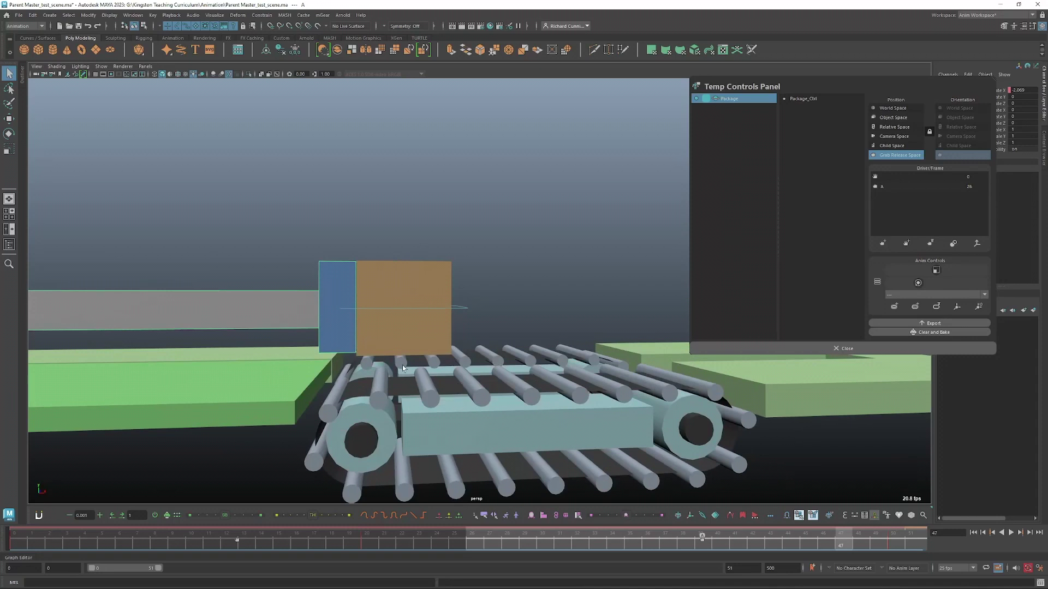
{"action": "left_click", "coordinate": [401, 363]}
{"action": "middle_click_drag", "start_coordinate": [425, 376], "coordinate": [424, 360], "text": "alt"}
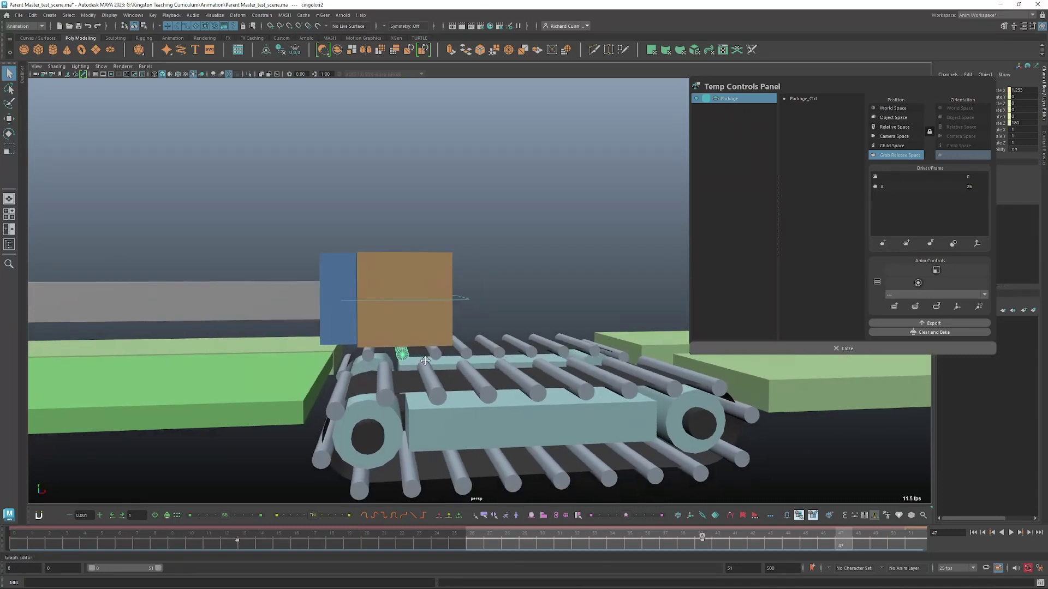
{"action": "scroll", "coordinate": [420, 360], "scroll_direction": "up", "scroll_amount": 2}
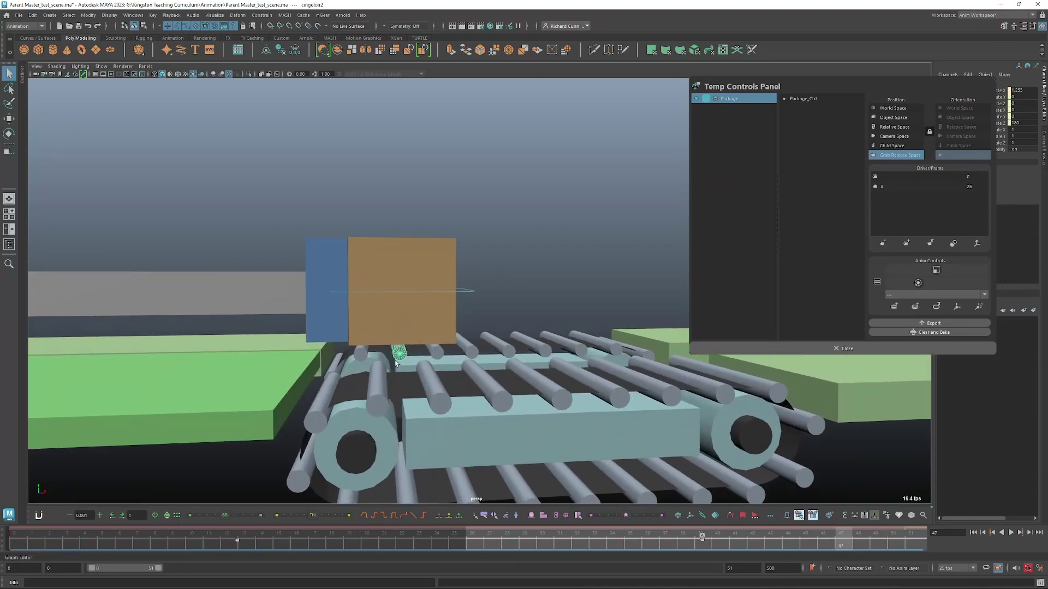
{"action": "middle_click_drag", "start_coordinate": [413, 354], "coordinate": [391, 373], "text": "alt"}
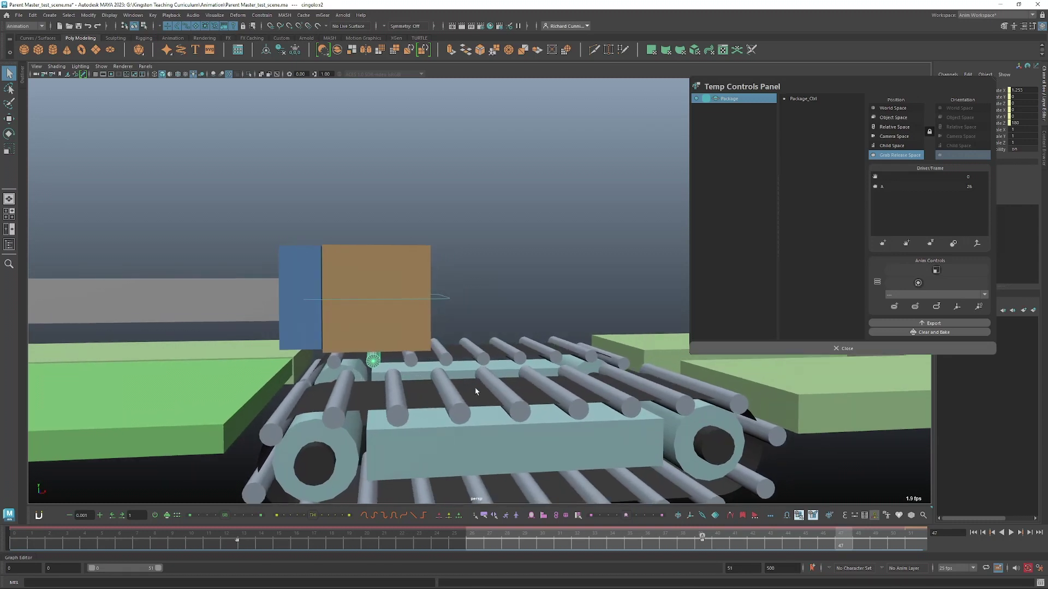
Add the selected conveyor roller as the package's Grab Release driver at frame 47
{"action": "middle_click_drag", "start_coordinate": [476, 392], "coordinate": [471, 372], "text": "alt"}
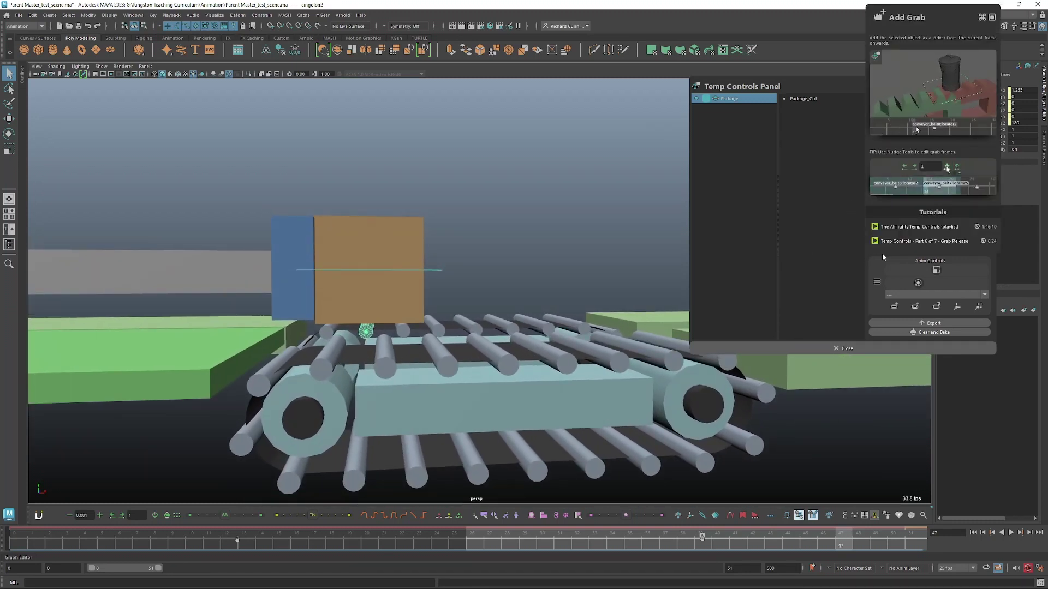
{"action": "left_click", "coordinate": [883, 243]}
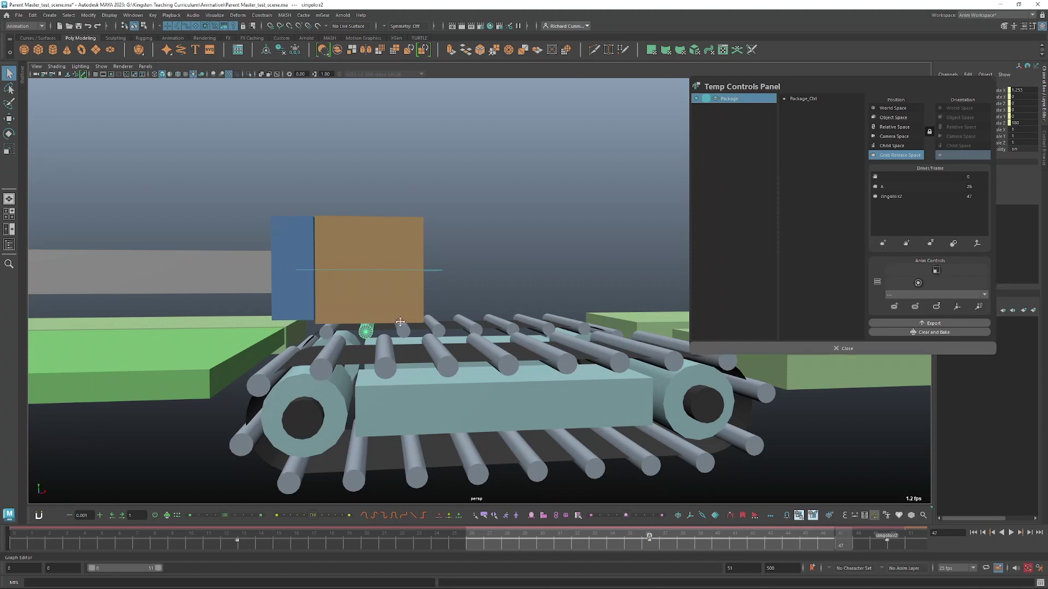
Select the blue pusher and the roller beneath the package in turn, and scrub to frame 50 to check the handover
{"action": "left_click_drag", "start_coordinate": [371, 253], "coordinate": [343, 290], "text": "alt"}
{"action": "left_click", "coordinate": [337, 293]}
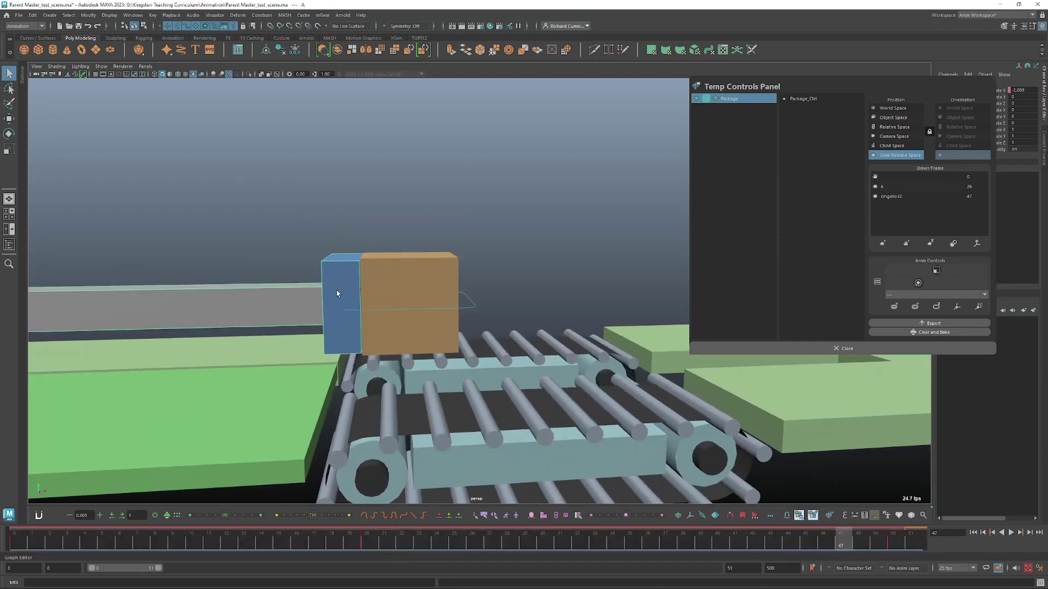
{"action": "left_click", "coordinate": [408, 364]}
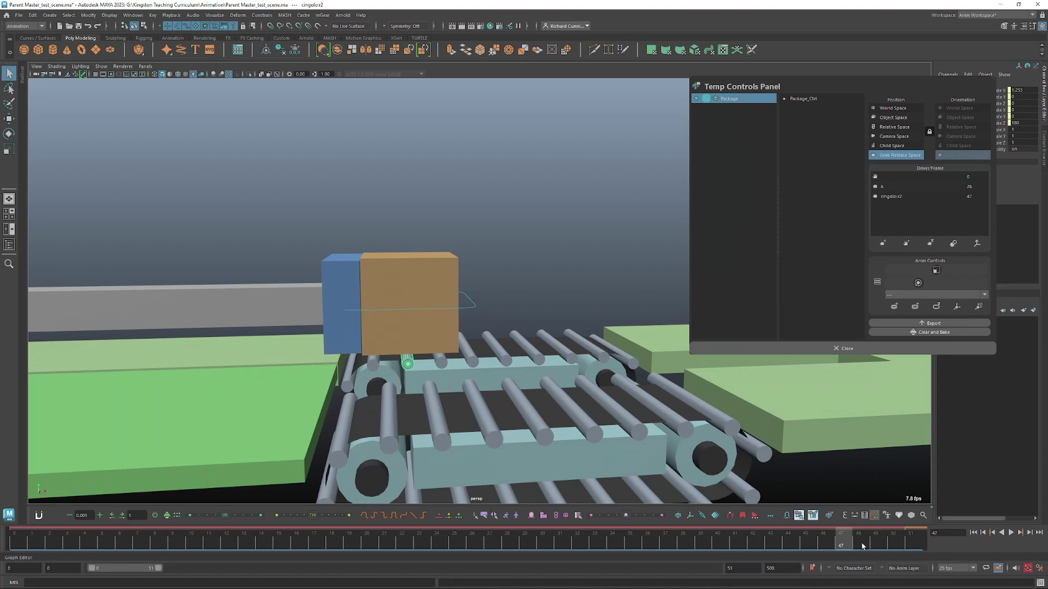
{"action": "left_click_drag", "start_coordinate": [862, 545], "coordinate": [892, 544]}
{"action": "left_click_drag", "start_coordinate": [420, 357], "coordinate": [392, 356], "text": "alt"}
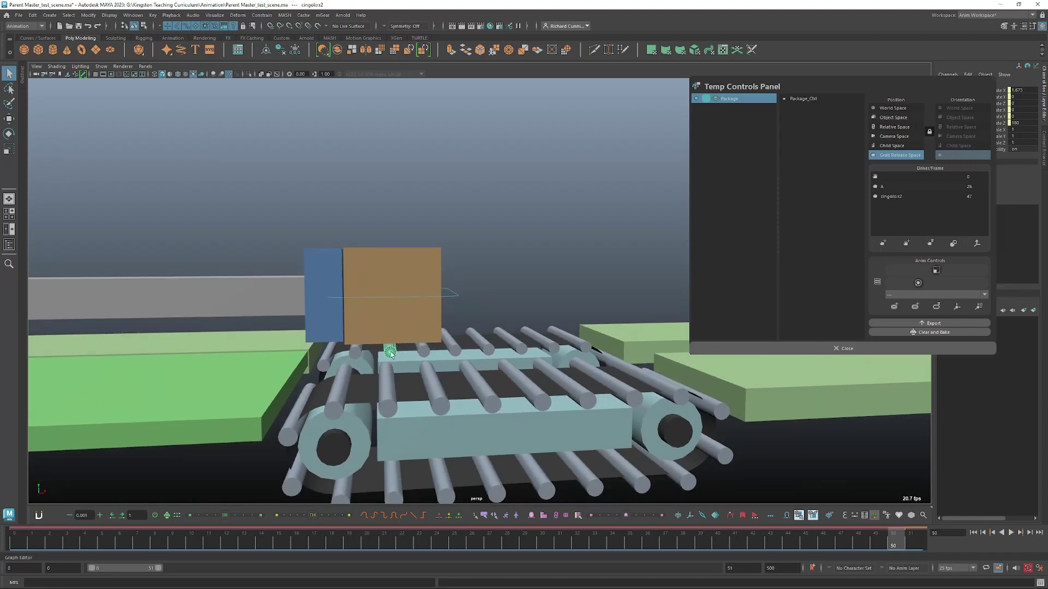
{"action": "mouse_move", "coordinate": [452, 380]}
{"action": "left_mouse_down", "text": "alt"}
{"action": "mouse_move", "coordinate": [459, 364]}
{"action": "mouse_move", "coordinate": [448, 365]}
{"action": "left_mouse_up", "text": "alt"}
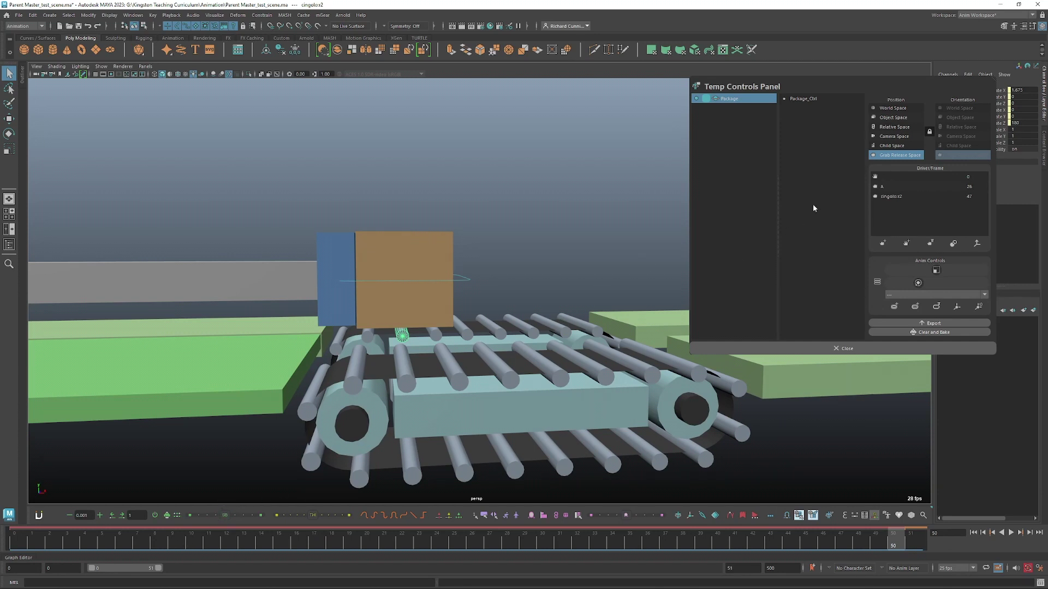
Select the frame 26 driver from the Driver/Frame list and move the Temp Controls Panel clear of the channel values
{"action": "left_click", "coordinate": [889, 188]}
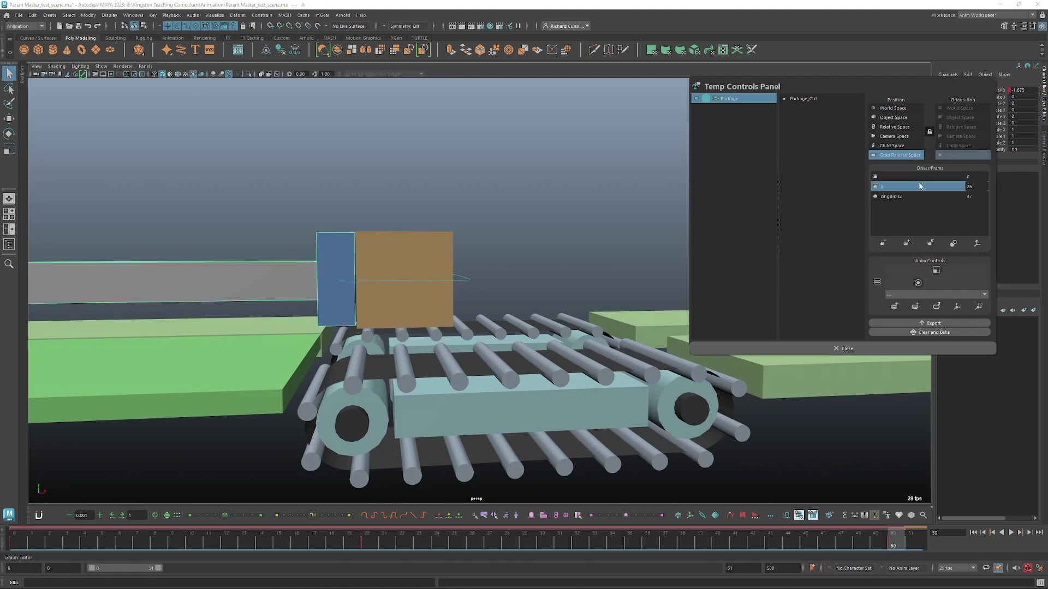
{"action": "left_click", "coordinate": [278, 246]}
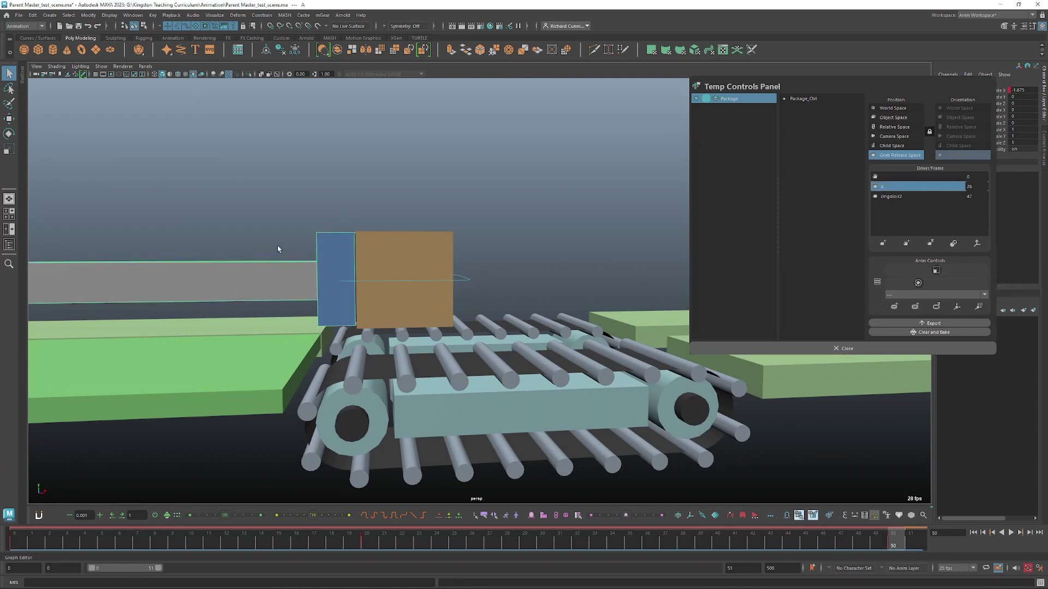
{"action": "left_click", "coordinate": [277, 280]}
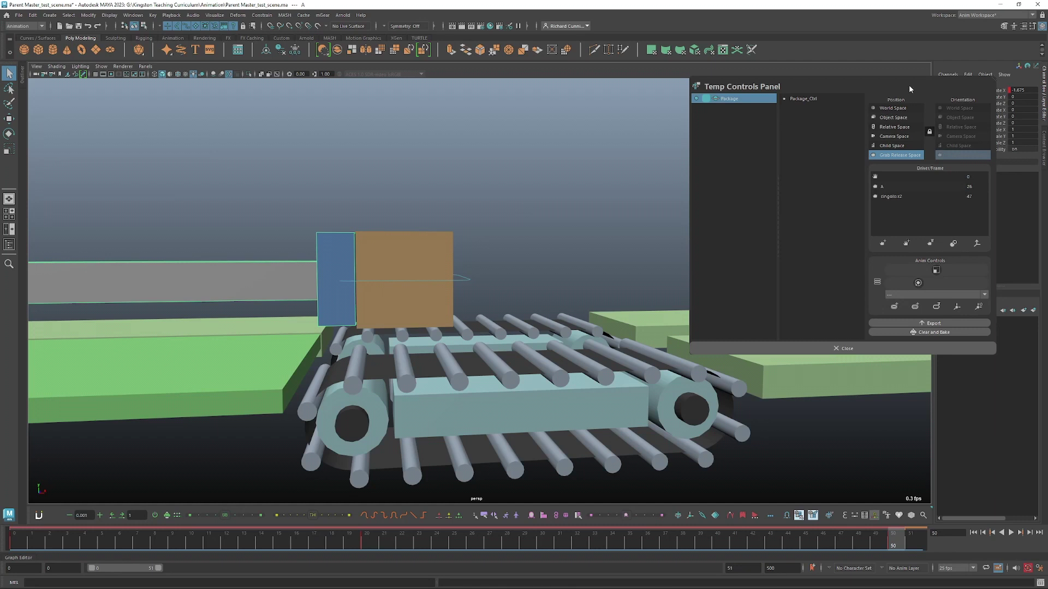
{"action": "left_click_drag", "start_coordinate": [909, 87], "coordinate": [919, 155]}
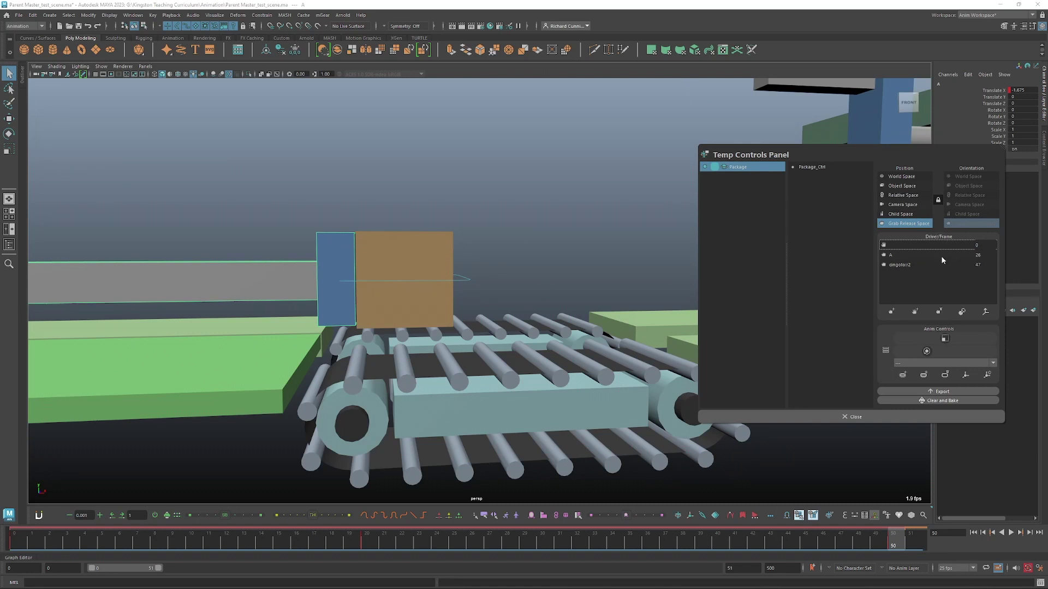
Select the package control at frame 26 and scrub to frame 28 to examine when the pusher takes over
{"action": "key", "text": "alt+v"}
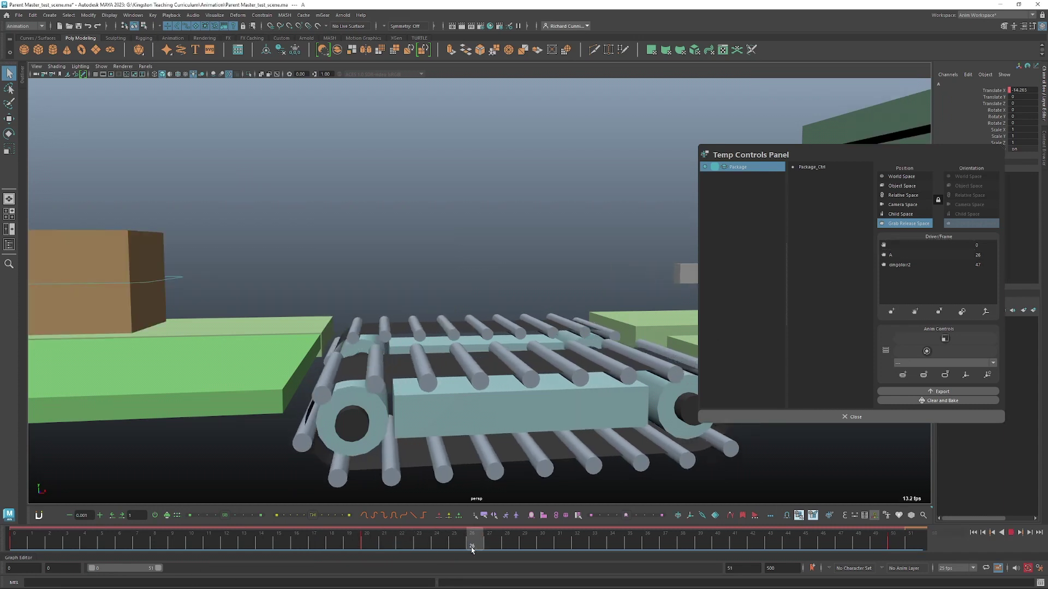
{"action": "key", "text": "alt+v"}
{"action": "left_click", "coordinate": [176, 280]}
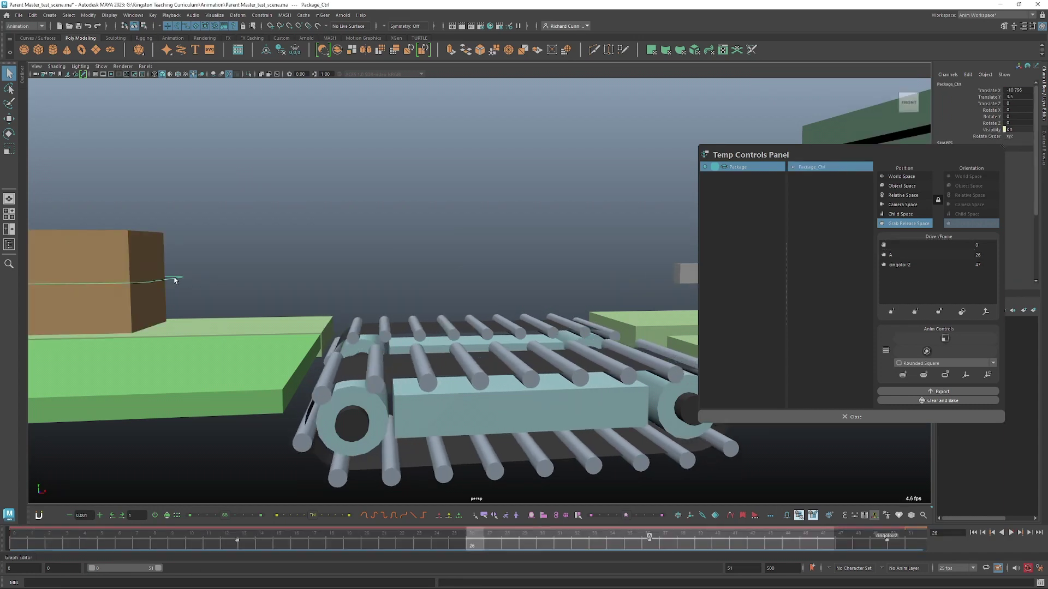
{"action": "mouse_move", "coordinate": [480, 544]}
{"action": "left_mouse_down"}
{"action": "mouse_move", "coordinate": [453, 546]}
{"action": "mouse_move", "coordinate": [505, 545]}
{"action": "mouse_move", "coordinate": [472, 542]}
{"action": "left_mouse_up"}
{"action": "left_click", "coordinate": [507, 542]}
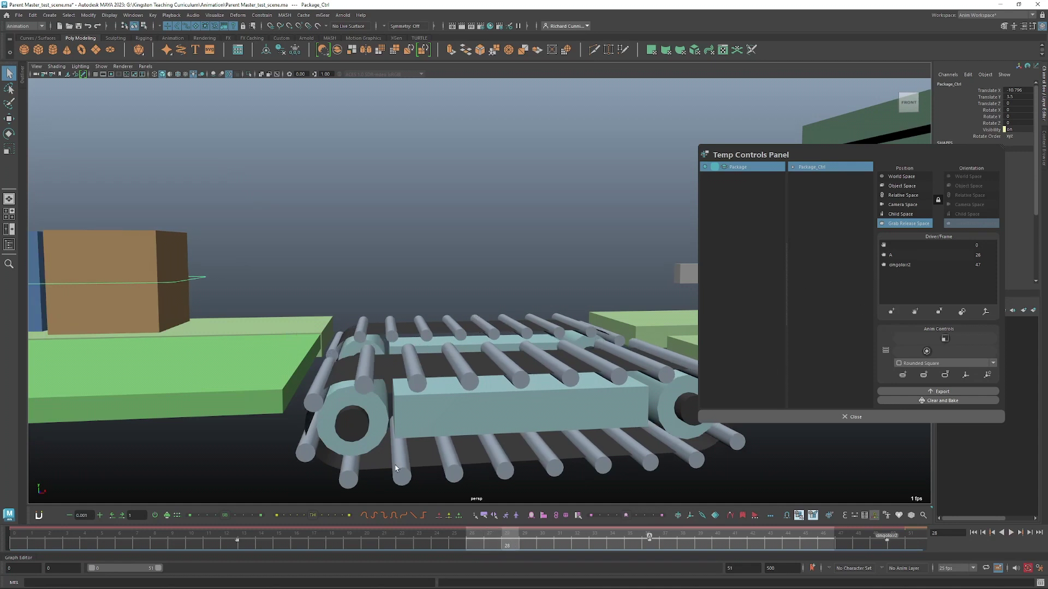
Play to frame 50 and select the driving roller followed by the package control to compare them after the handover
{"action": "key", "text": "alt+v"}
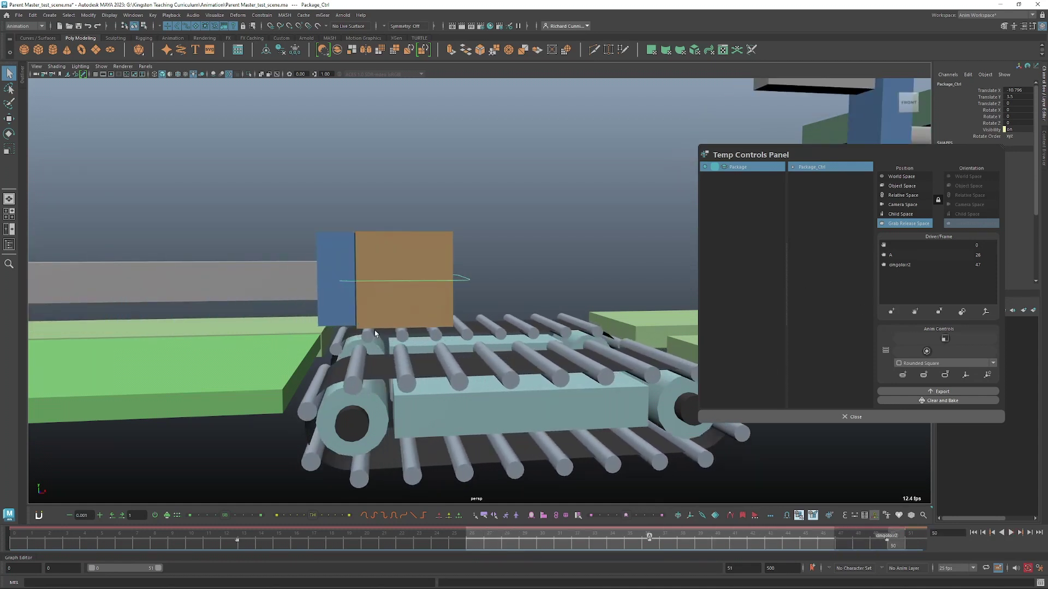
{"action": "left_click", "coordinate": [405, 335]}
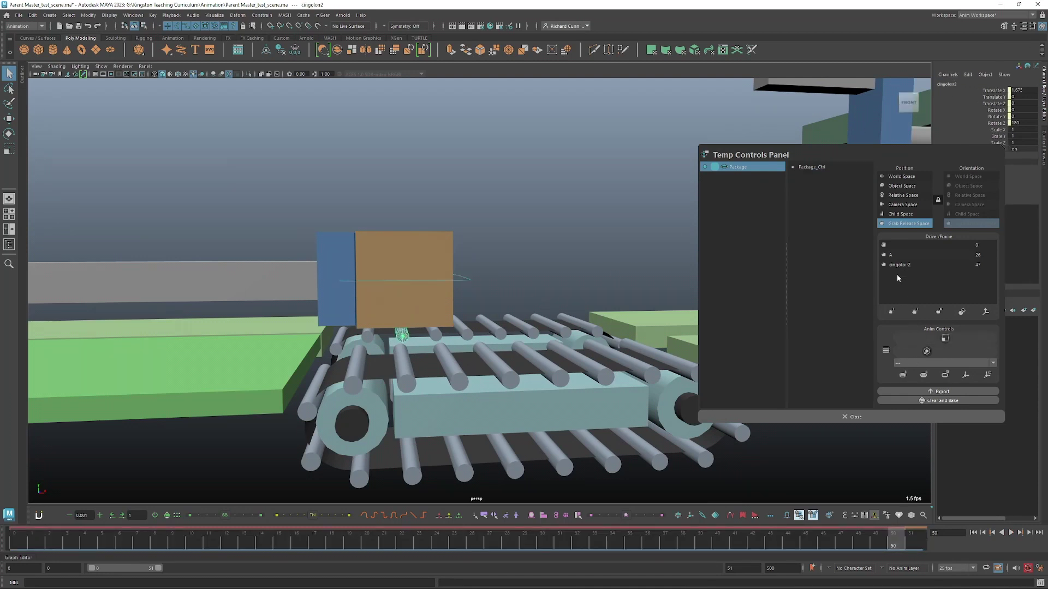
{"action": "left_click", "coordinate": [465, 282]}
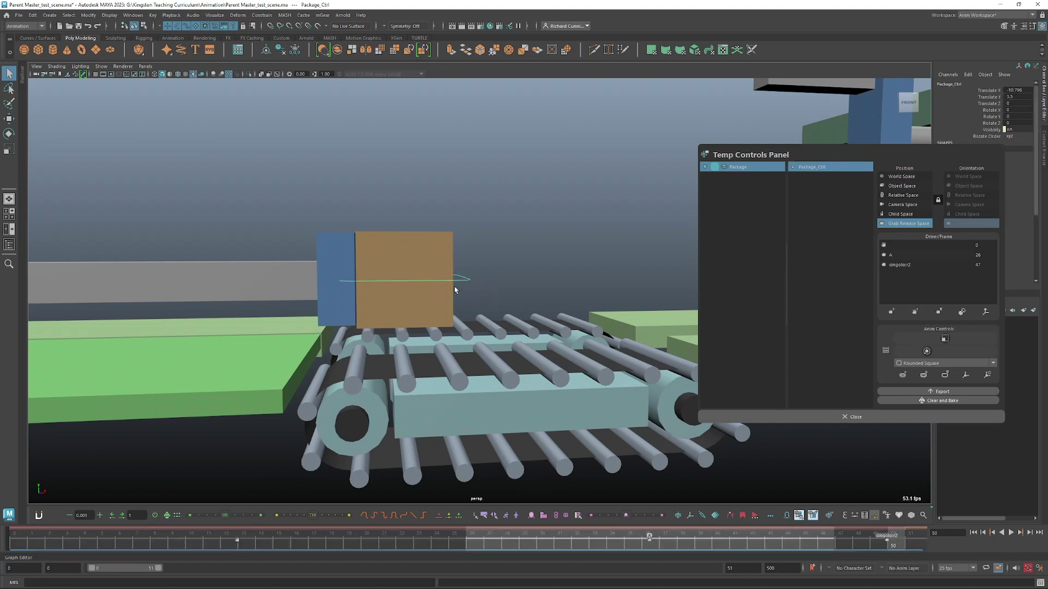
Review the package control from the start to frame 26 and on to frame 47, checking each driver's section of the timeline
{"action": "key", "text": "alt+v"}
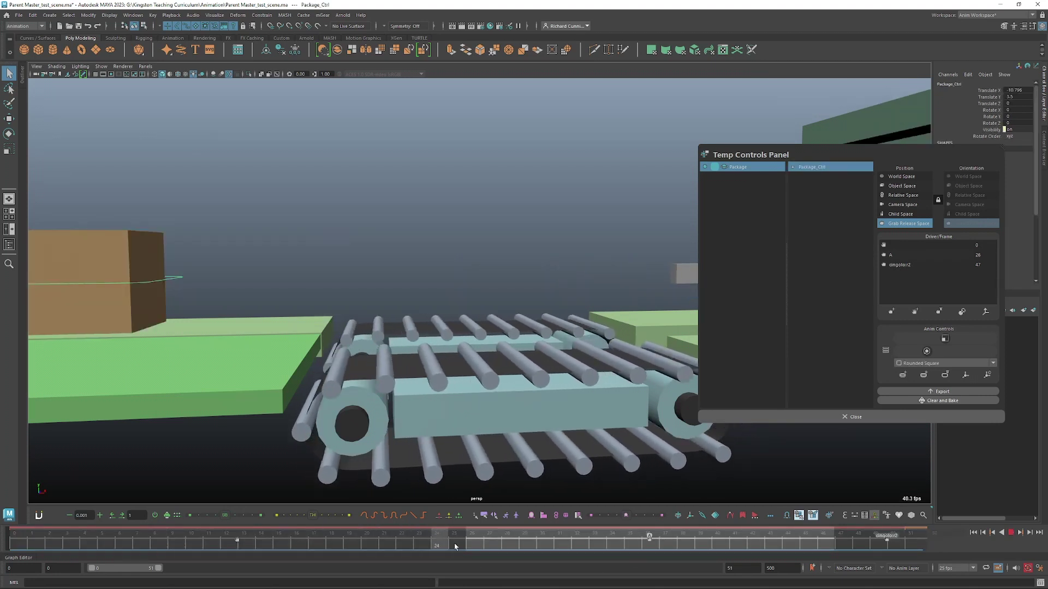
{"action": "left_click", "coordinate": [471, 544]}
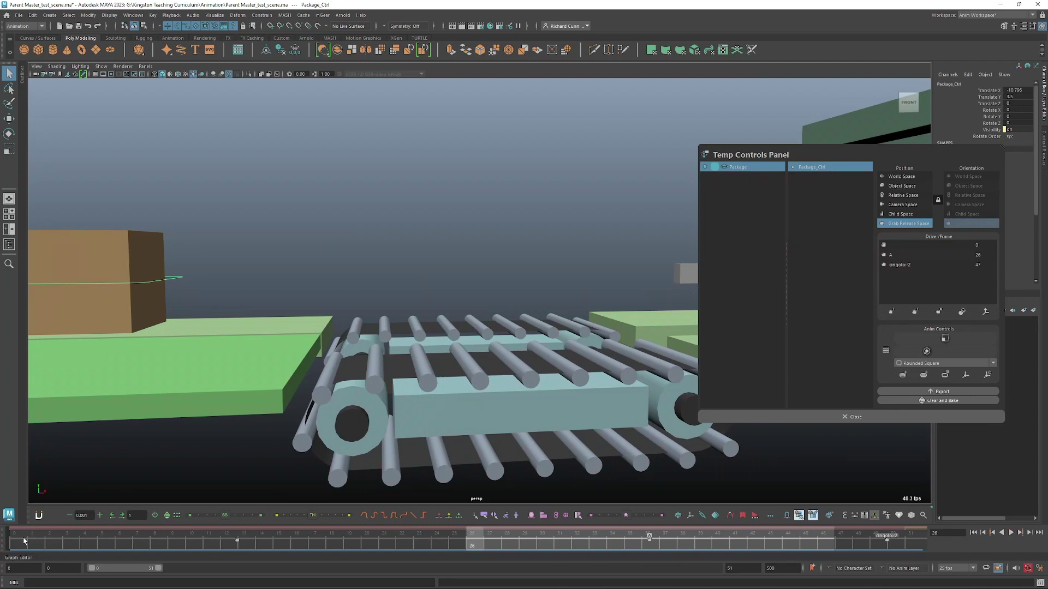
{"action": "left_click_drag", "start_coordinate": [24, 541], "coordinate": [478, 549]}
{"action": "right_click_drag", "start_coordinate": [443, 331], "coordinate": [386, 290], "text": "alt"}
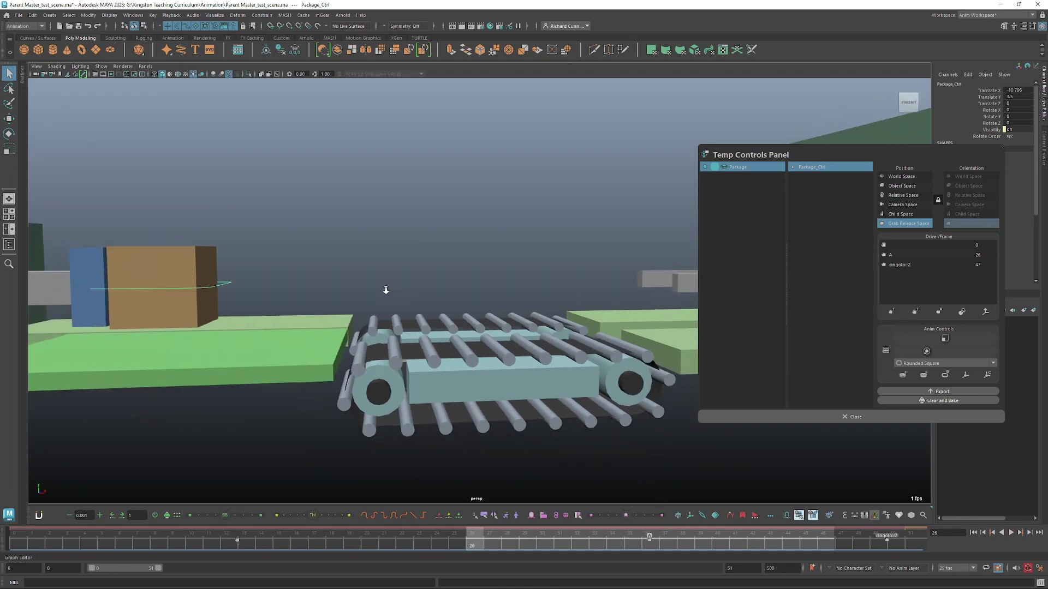
{"action": "middle_click_drag", "start_coordinate": [386, 290], "coordinate": [396, 270], "text": "alt"}
{"action": "left_click", "coordinate": [209, 281]}
{"action": "right_click_drag", "start_coordinate": [396, 271], "coordinate": [522, 501], "text": "alt"}
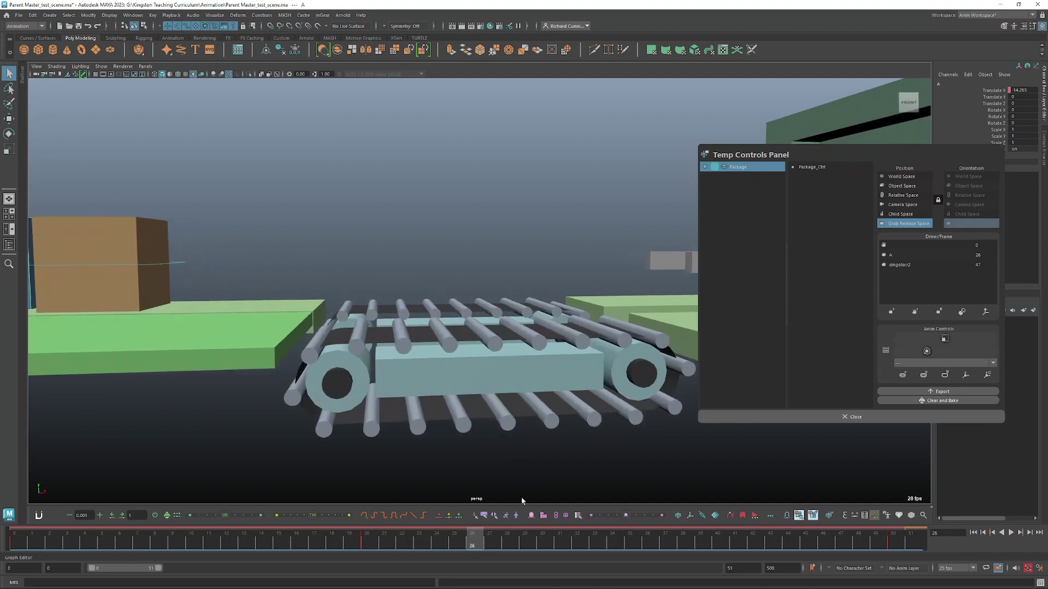
{"action": "left_click", "coordinate": [176, 265]}
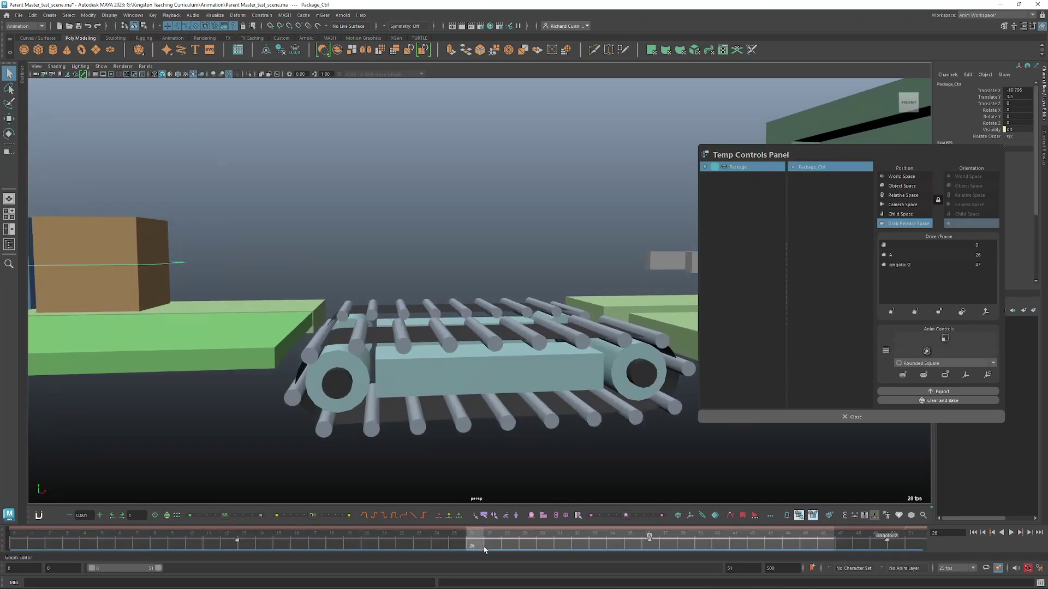
{"action": "left_click_drag", "start_coordinate": [484, 550], "coordinate": [862, 539]}
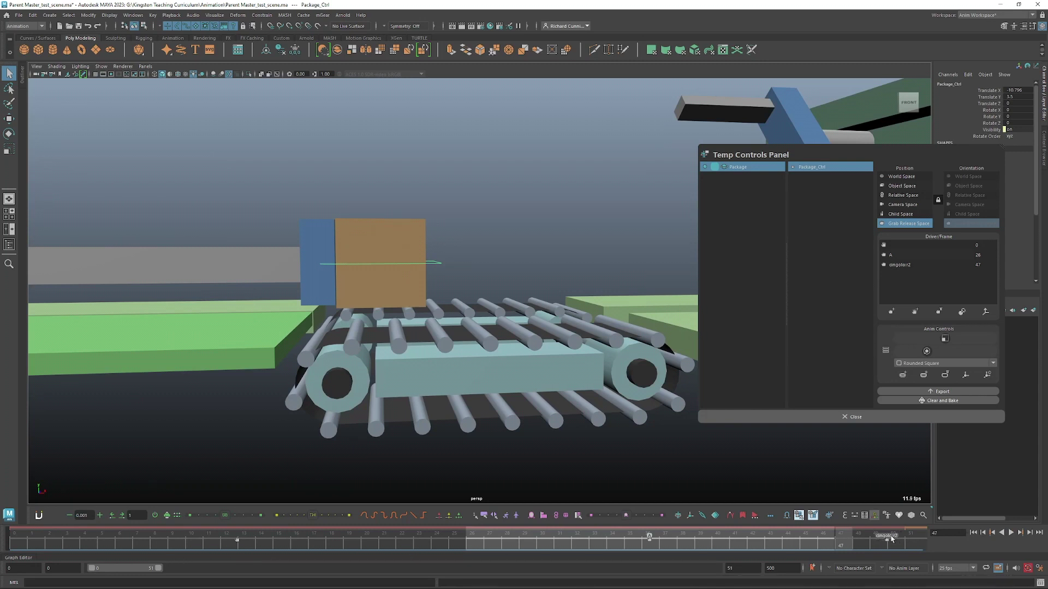
Unframe the time slider bookmark and frame the next bookmark covering frames 51 to 116
{"action": "left_click_drag", "start_coordinate": [534, 393], "coordinate": [441, 342], "text": "alt"}
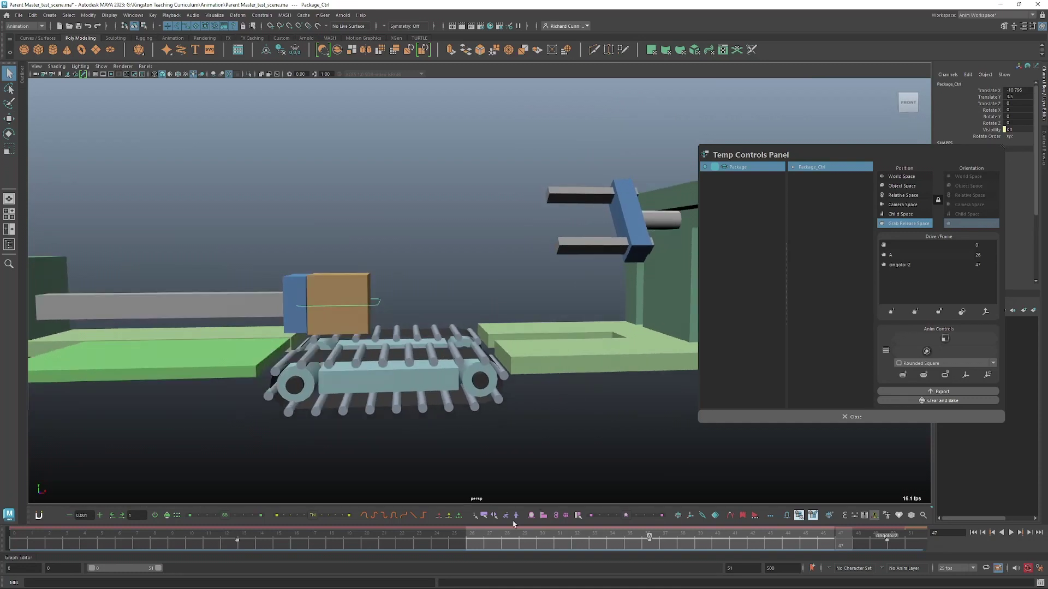
{"action": "right_click", "coordinate": [455, 548]}
{"action": "mouse_move", "coordinate": [493, 455]}
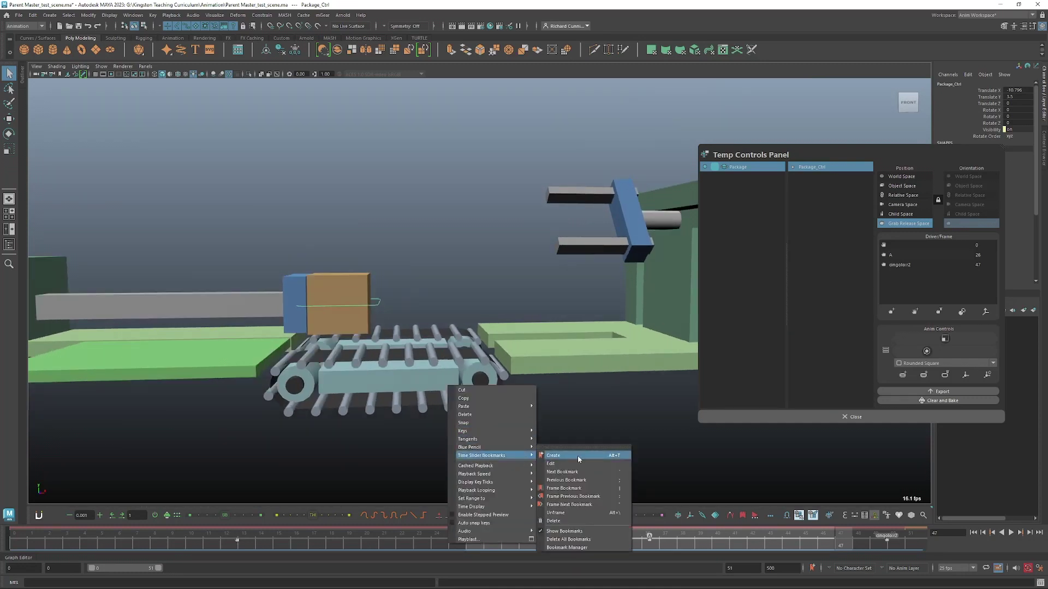
{"action": "left_click", "coordinate": [565, 514]}
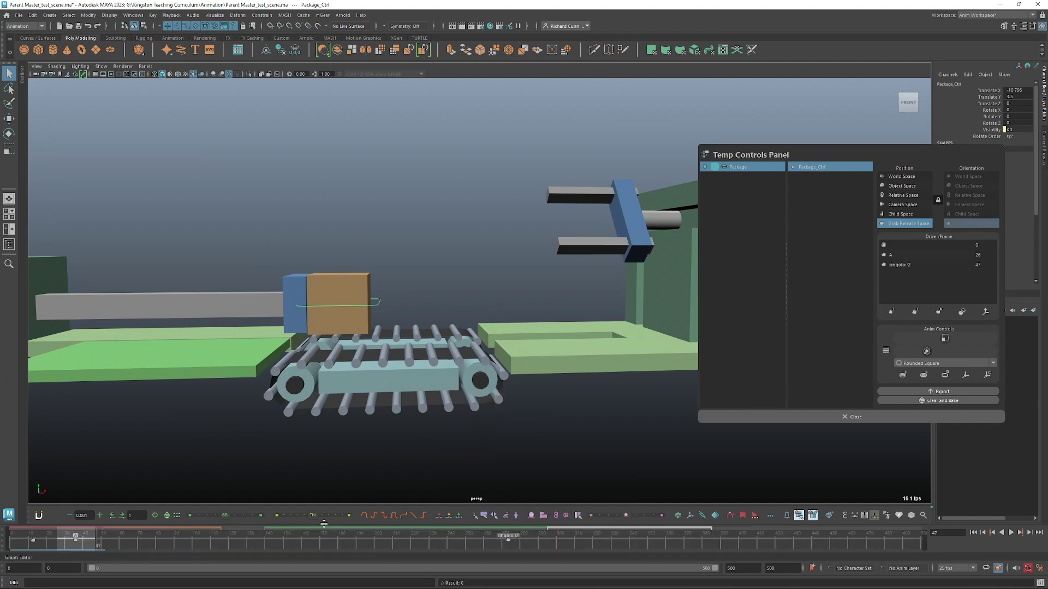
{"action": "right_click", "coordinate": [158, 528]}
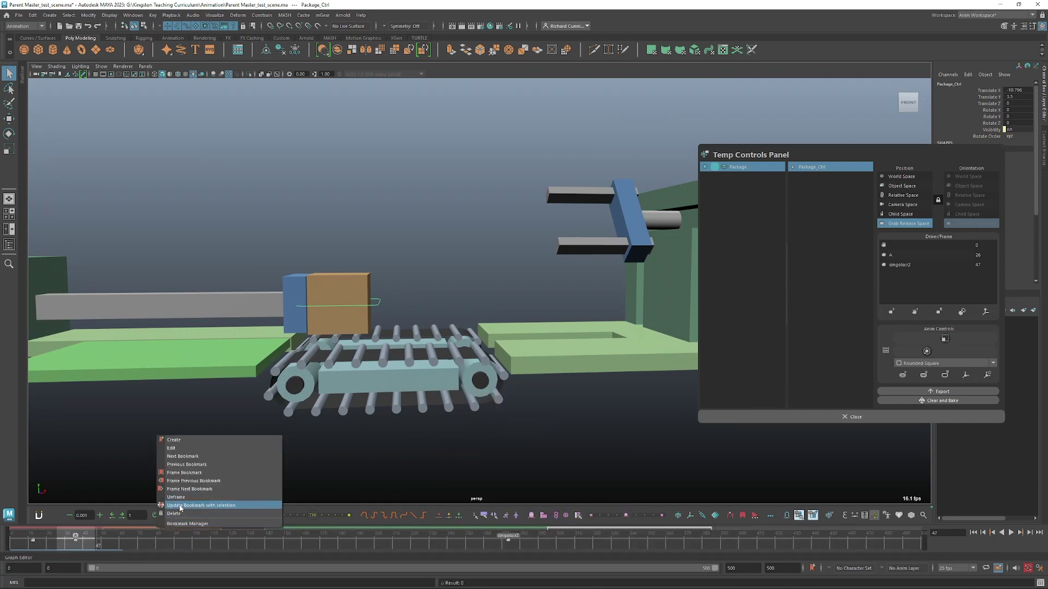
{"action": "left_click", "coordinate": [185, 473]}
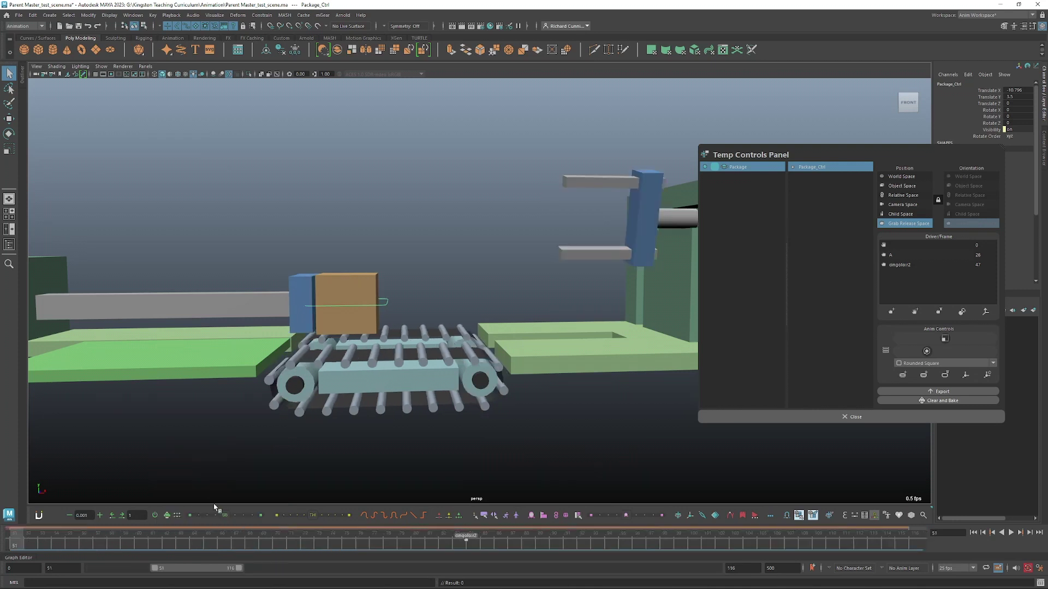
Play and scrub from frame 51 to frame 89 to follow the package along the rollers from the opposite side
{"action": "key", "text": "alt+v"}
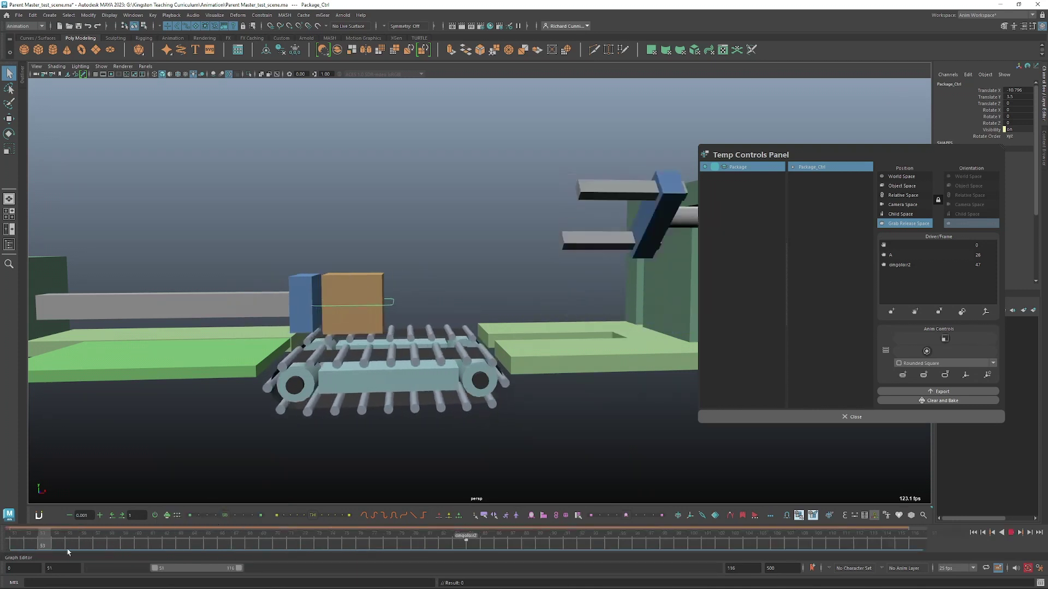
{"action": "key", "text": "alt+v"}
{"action": "left_click_drag", "start_coordinate": [377, 398], "coordinate": [486, 417], "text": "alt"}
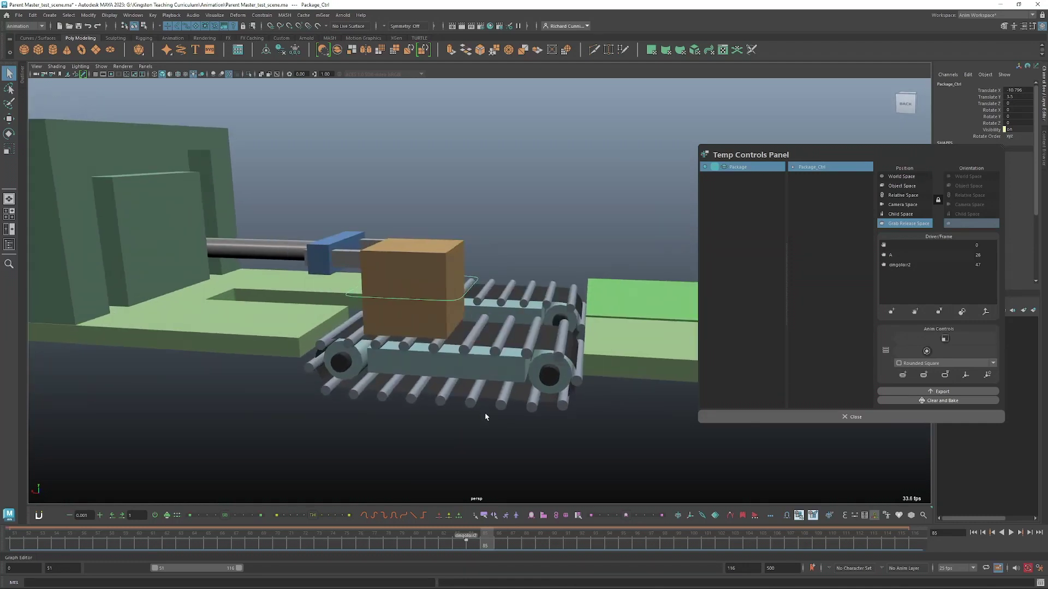
{"action": "left_click_drag", "start_coordinate": [488, 543], "coordinate": [540, 543]}
{"action": "left_click_drag", "start_coordinate": [480, 415], "coordinate": [439, 402], "text": "alt"}
Select the roller beneath the package and scrub to frame 104 to follow it toward the conveyor's end
{"action": "left_click", "coordinate": [389, 364]}
{"action": "left_click", "coordinate": [418, 369]}
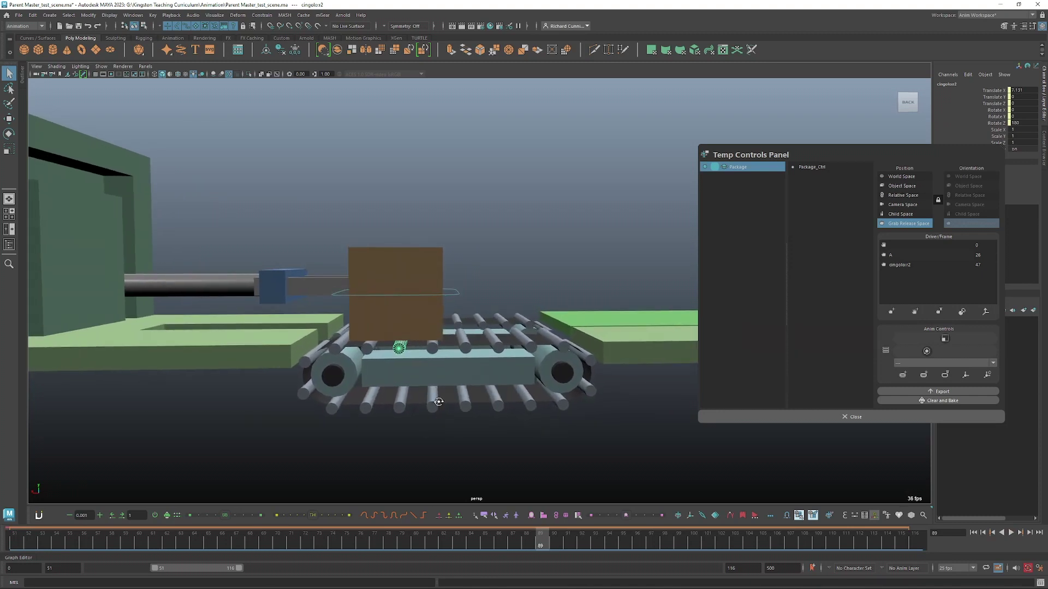
{"action": "left_click_drag", "start_coordinate": [543, 544], "coordinate": [749, 544]}
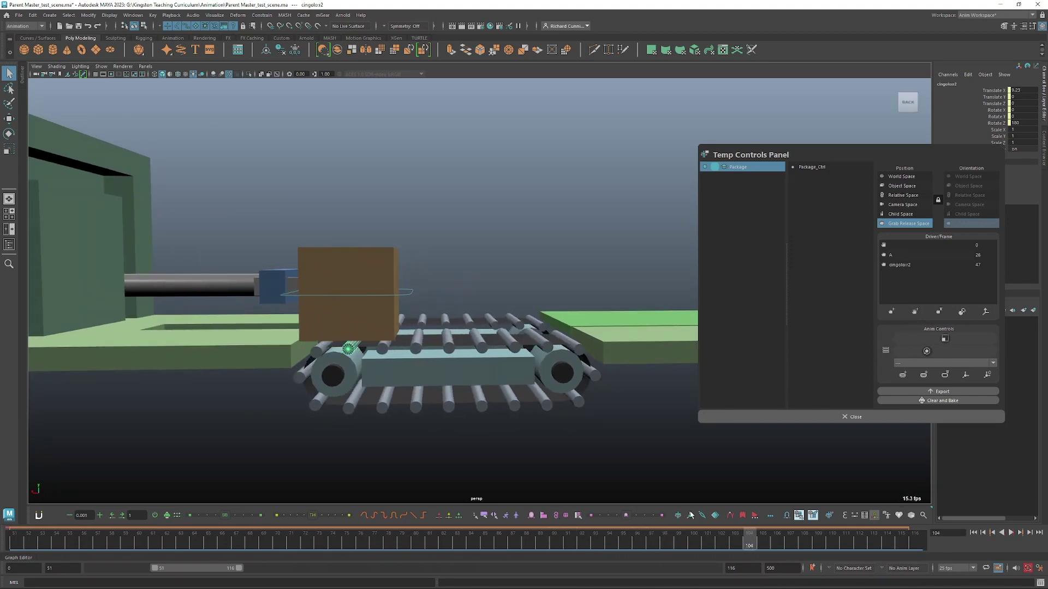
{"action": "left_click_drag", "start_coordinate": [432, 320], "coordinate": [490, 280], "text": "alt"}
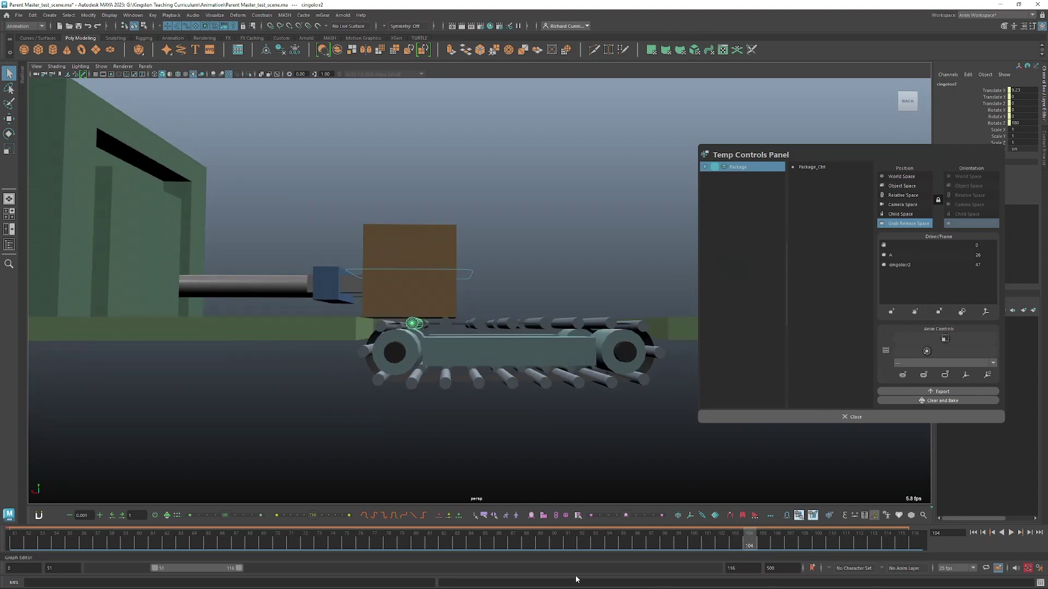
Shift the playback range to frames 86 to 151 and examine the package at frame 109 above the conveyor's end
{"action": "left_click_drag", "start_coordinate": [230, 569], "coordinate": [334, 545]}
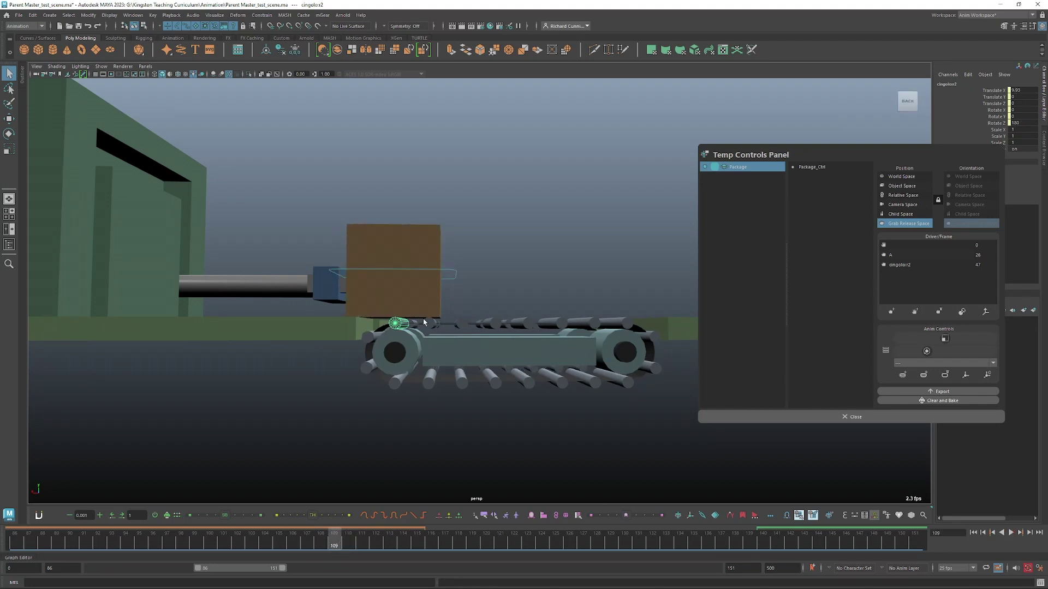
{"action": "scroll", "coordinate": [489, 394], "scroll_direction": "up", "scroll_amount": 3}
{"action": "scroll", "coordinate": [489, 394], "scroll_direction": "up", "scroll_amount": 2}
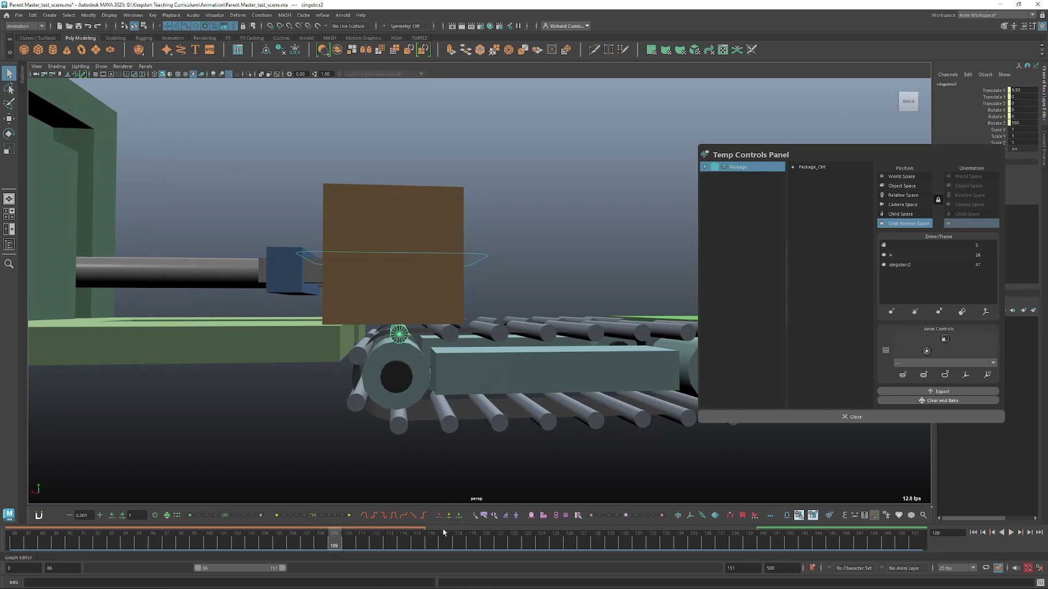
{"action": "mouse_move", "coordinate": [341, 547]}
{"action": "left_mouse_down"}
{"action": "mouse_move", "coordinate": [362, 548]}
{"action": "mouse_move", "coordinate": [344, 548]}
{"action": "left_mouse_up"}
{"action": "mouse_move", "coordinate": [456, 365]}
{"action": "middle_mouse_down", "text": "alt"}
{"action": "mouse_move", "coordinate": [398, 351]}
{"action": "mouse_move", "coordinate": [459, 369]}
{"action": "middle_mouse_up", "text": "alt"}
{"action": "right_click_drag", "start_coordinate": [458, 369], "coordinate": [475, 375], "text": "alt"}
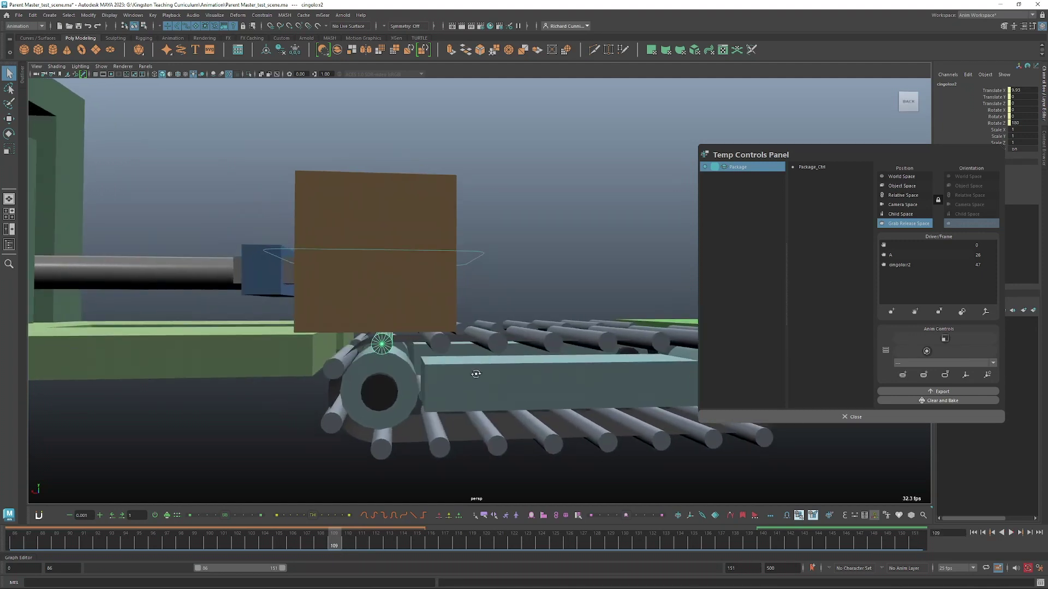
Grab the package at frame 109 with a roller midway along the top of the conveyor
{"action": "left_click_drag", "start_coordinate": [474, 374], "coordinate": [477, 370], "text": "alt"}
{"action": "middle_click_drag", "start_coordinate": [477, 369], "coordinate": [420, 371], "text": "alt"}
{"action": "right_click_drag", "start_coordinate": [420, 370], "coordinate": [428, 371], "text": "alt"}
{"action": "middle_click_drag", "start_coordinate": [460, 394], "coordinate": [393, 410], "text": "alt"}
{"action": "middle_click_drag", "start_coordinate": [429, 371], "coordinate": [388, 375], "text": "alt"}
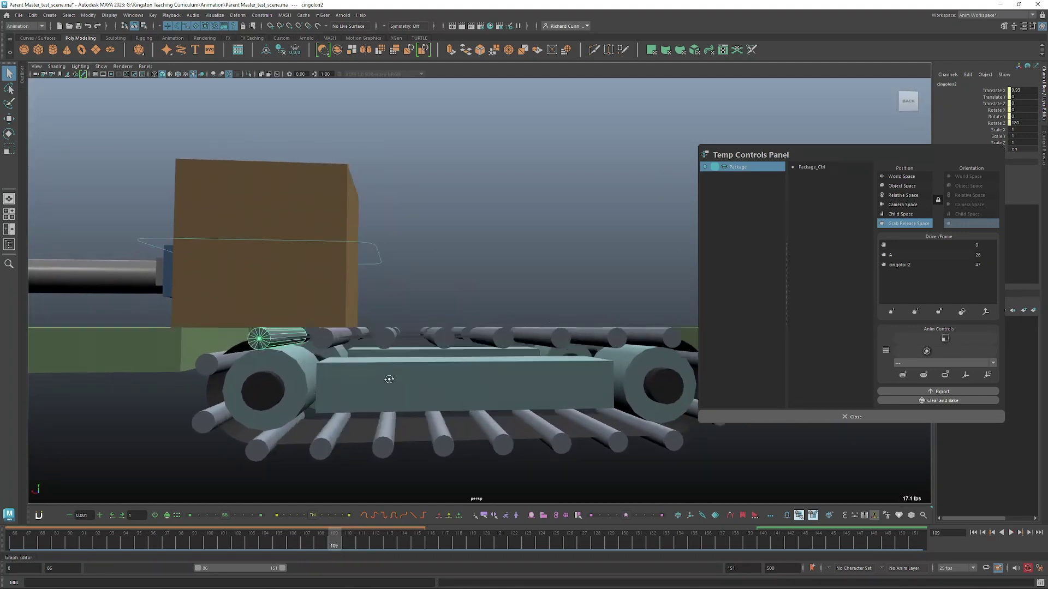
{"action": "left_click_drag", "start_coordinate": [388, 375], "coordinate": [461, 360], "text": "alt"}
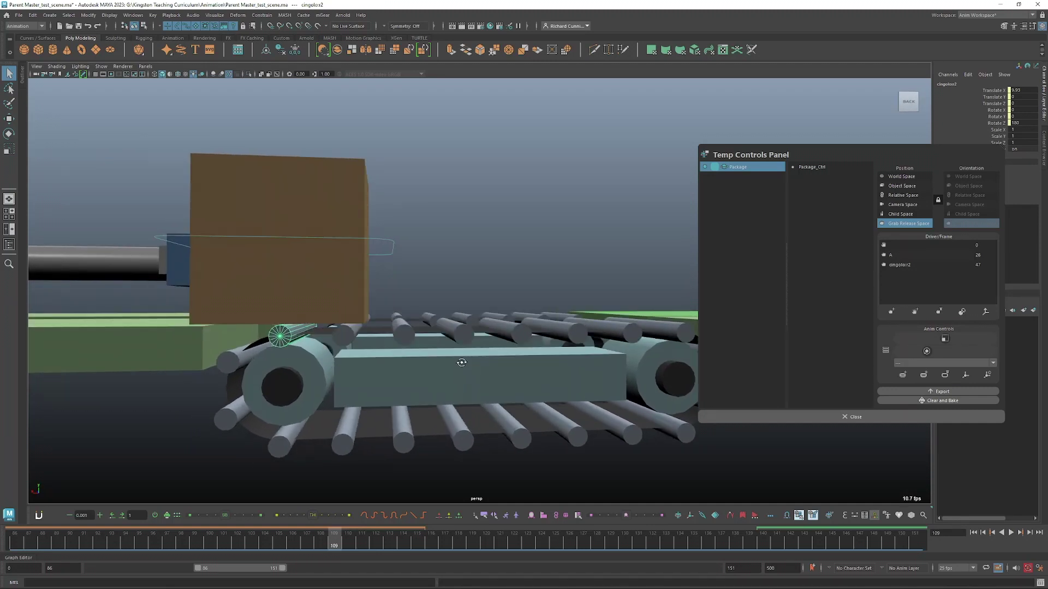
{"action": "left_click", "coordinate": [467, 345]}
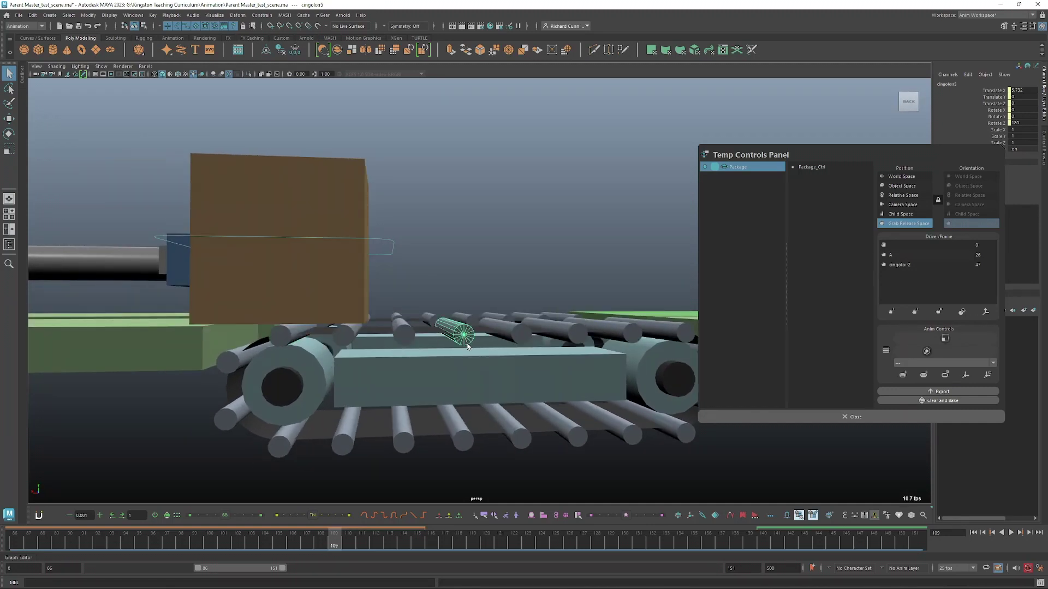
{"action": "left_click", "coordinate": [890, 313]}
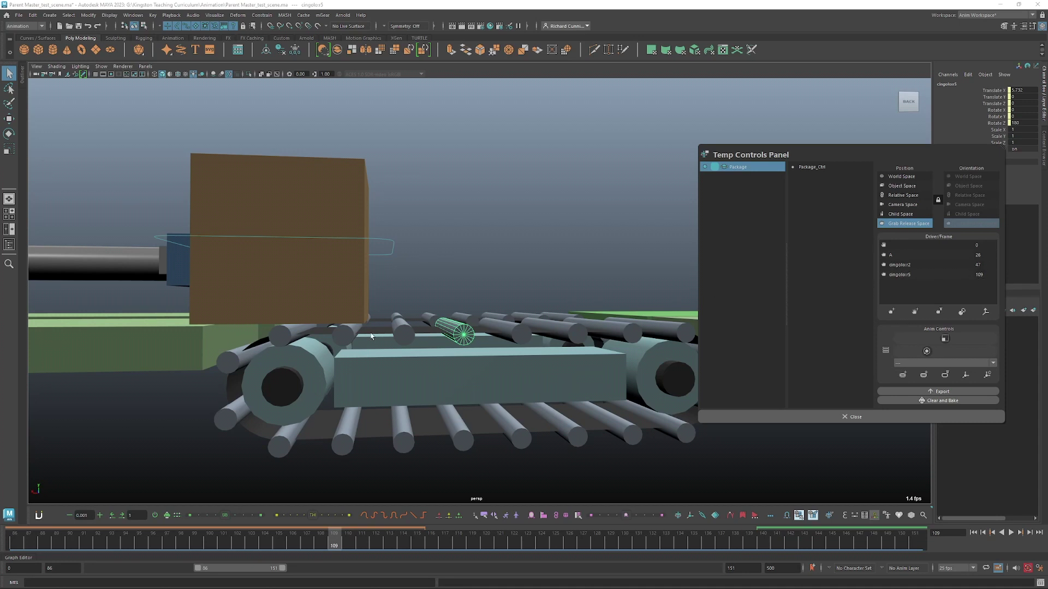
Play and scrub forward to frame 120 and release the package from the roller there
{"action": "left_click_drag", "start_coordinate": [482, 400], "coordinate": [453, 393], "text": "alt"}
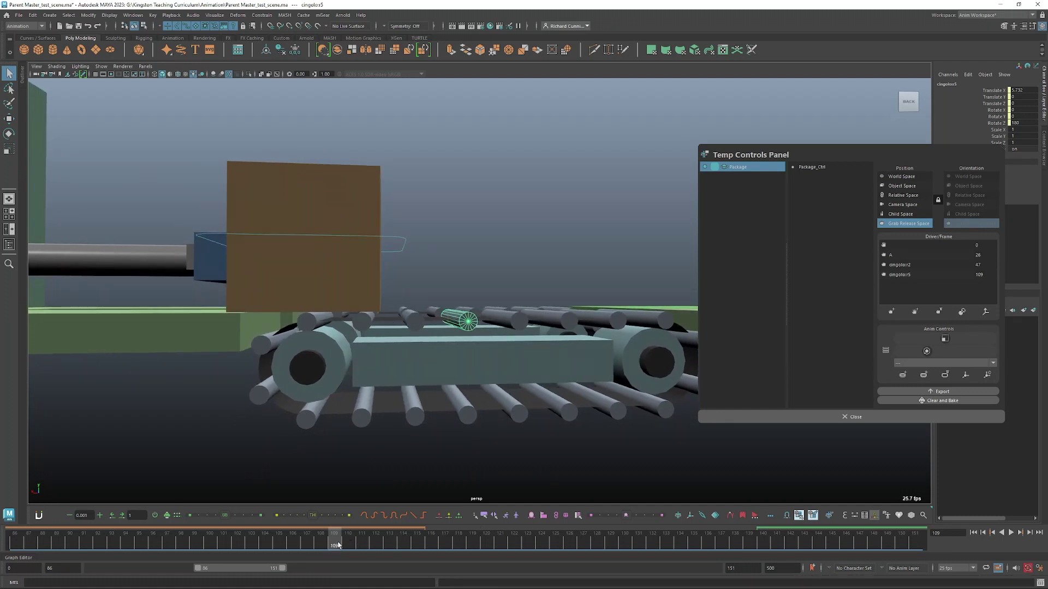
{"action": "left_click_drag", "start_coordinate": [338, 545], "coordinate": [472, 545]}
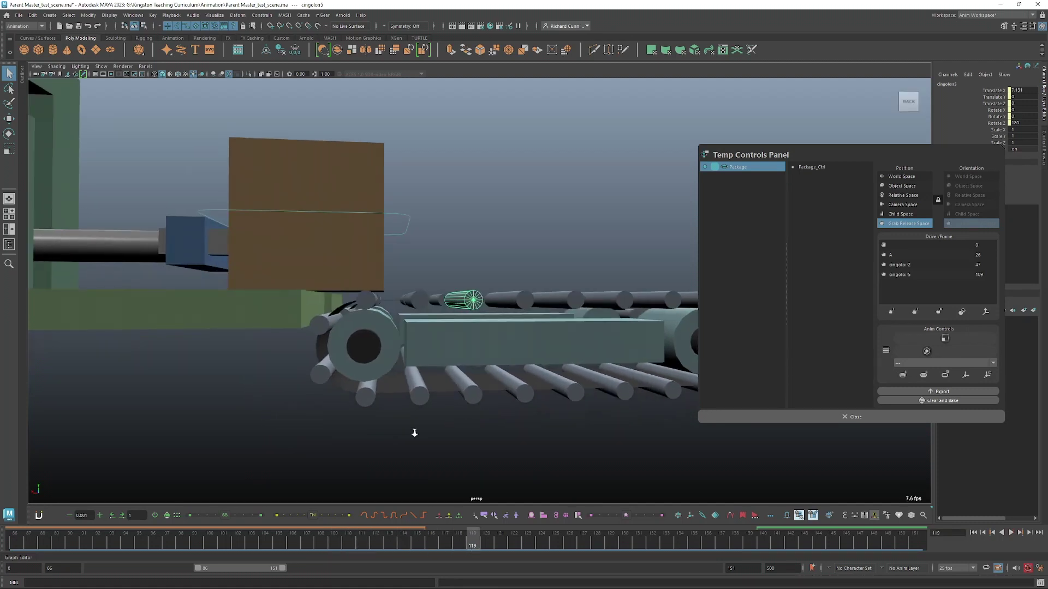
{"action": "right_click_drag", "start_coordinate": [414, 433], "coordinate": [473, 426], "text": "alt"}
{"action": "key", "text": "alt+v"}
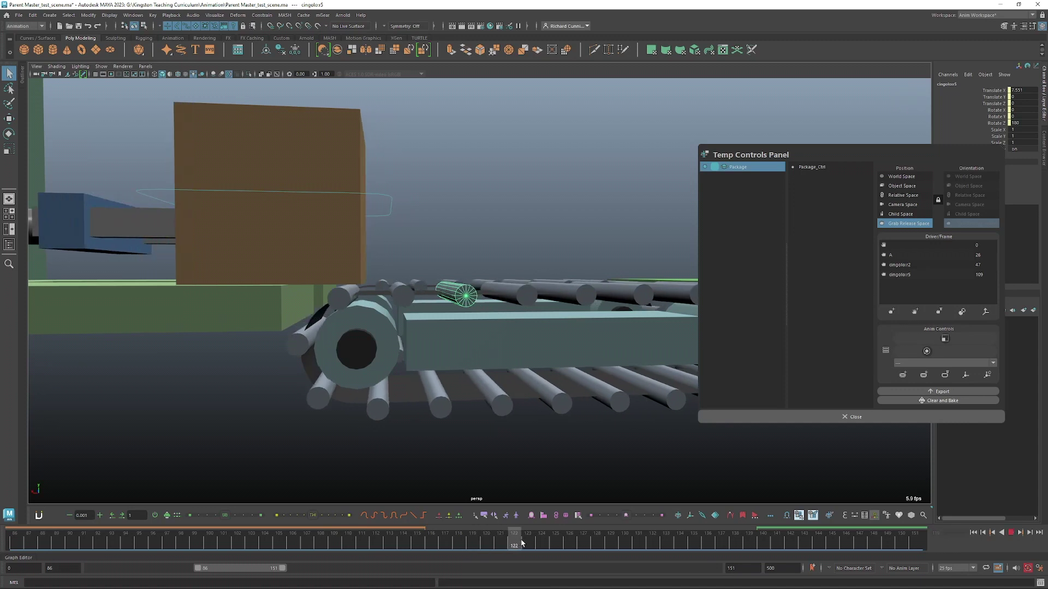
{"action": "left_click_drag", "start_coordinate": [508, 544], "coordinate": [487, 544]}
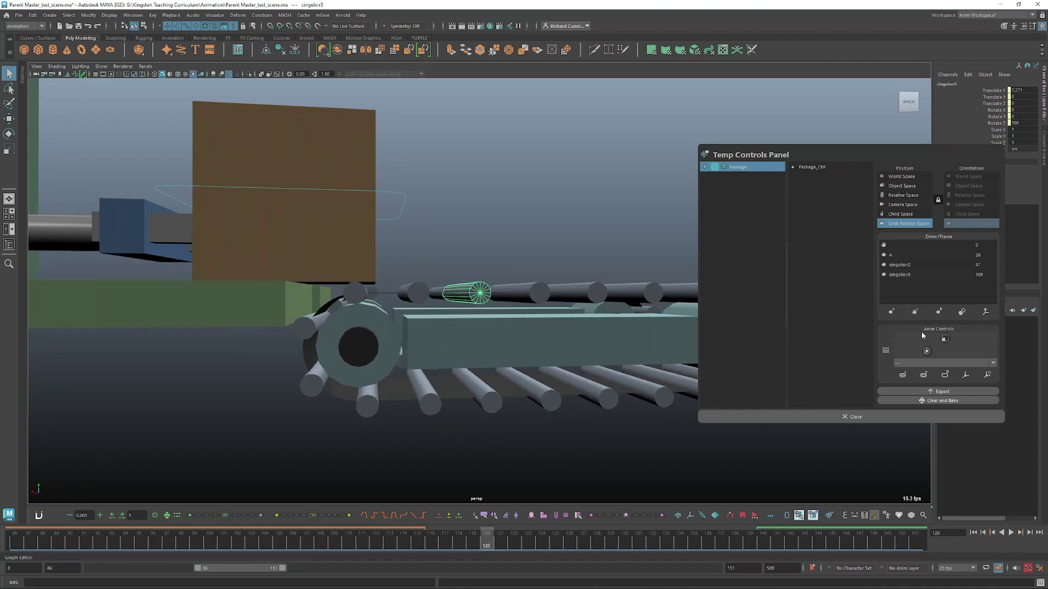
{"action": "left_click", "coordinate": [915, 312]}
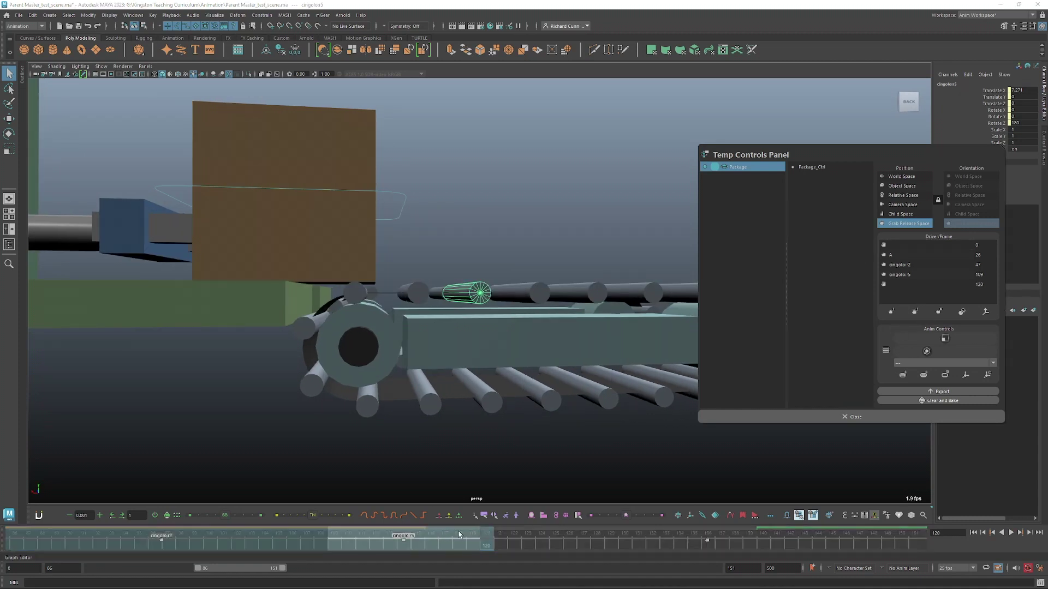
Shift the playback range to frames 100 to 165 and play around frame 120 to check the package's release
{"action": "left_click_drag", "start_coordinate": [237, 568], "coordinate": [274, 568]}
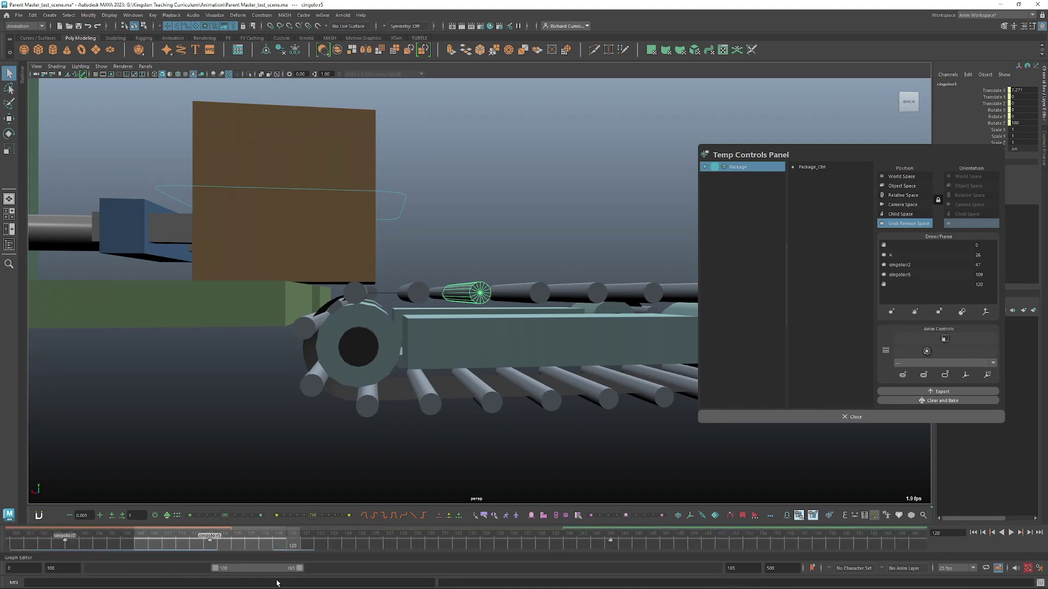
{"action": "key", "text": "alt+v"}
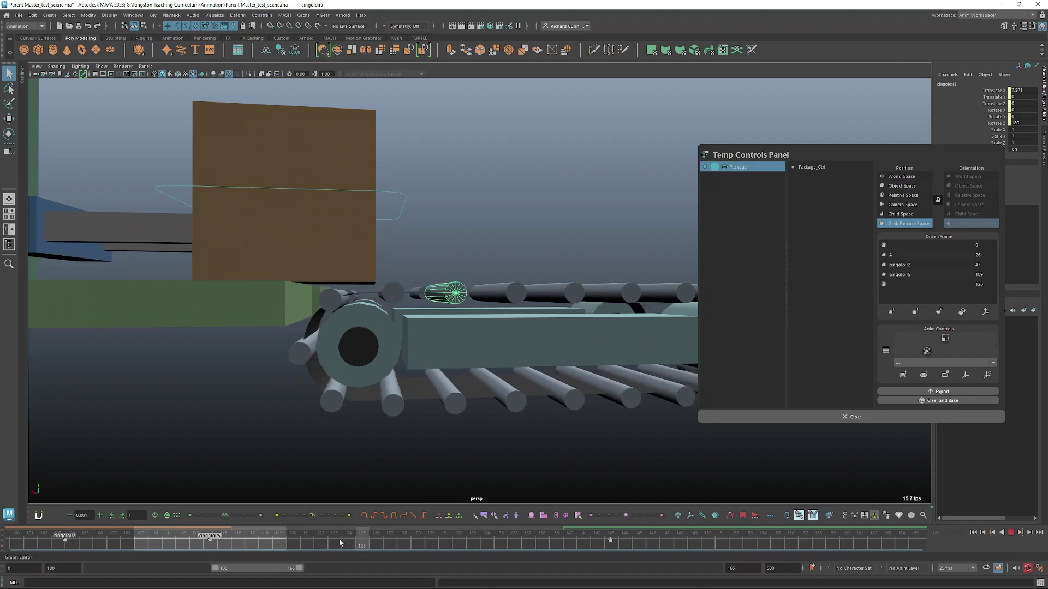
{"action": "left_click", "coordinate": [279, 548]}
{"action": "key", "text": "alt+v"}
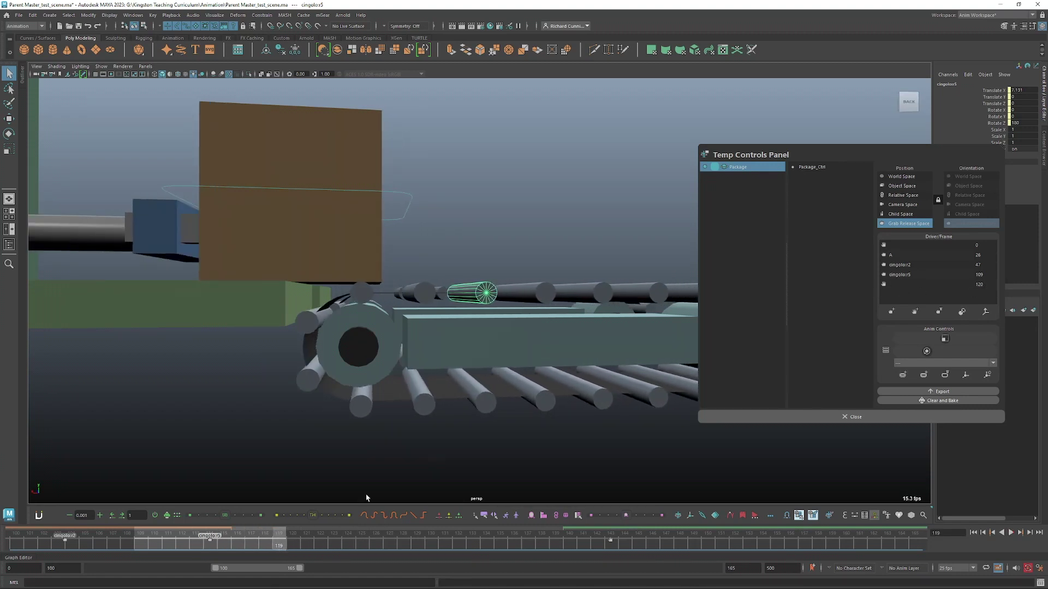
Scrub to frame 153, with the gripper arm in view, and frame the time slider bookmark at that frame
{"action": "left_click_drag", "start_coordinate": [278, 542], "coordinate": [445, 548]}
{"action": "scroll", "coordinate": [368, 299], "scroll_direction": "down", "scroll_amount": 5}
{"action": "left_click_drag", "start_coordinate": [367, 299], "coordinate": [433, 330], "text": "alt"}
{"action": "middle_click_drag", "start_coordinate": [473, 322], "coordinate": [414, 299], "text": "alt"}
{"action": "left_click_drag", "start_coordinate": [450, 545], "coordinate": [753, 553]}
{"action": "left_click", "coordinate": [751, 518]}
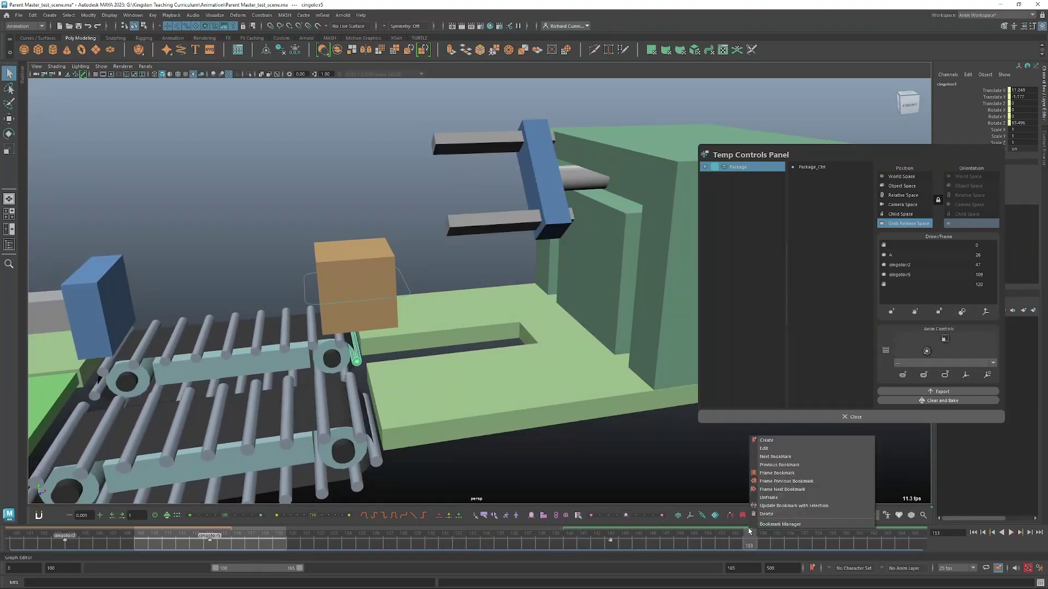
{"action": "left_click", "coordinate": [777, 474]}
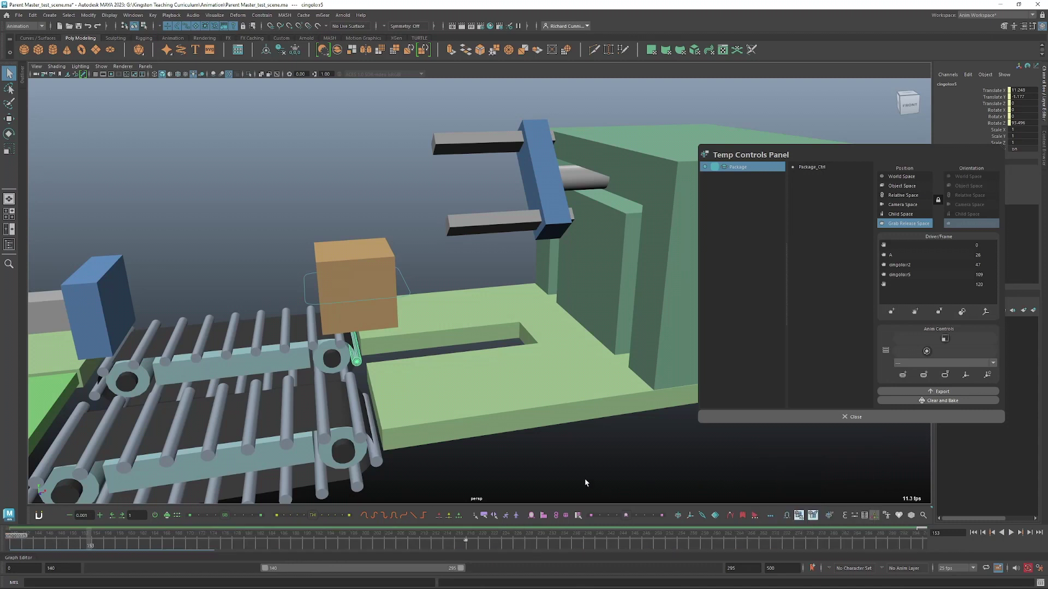
Advance to frame 215, where the gripper surrounds the package, and grab the package with the gripper arm
{"action": "left_click_drag", "start_coordinate": [51, 544], "coordinate": [465, 539]}
{"action": "key", "text": "alt+v"}
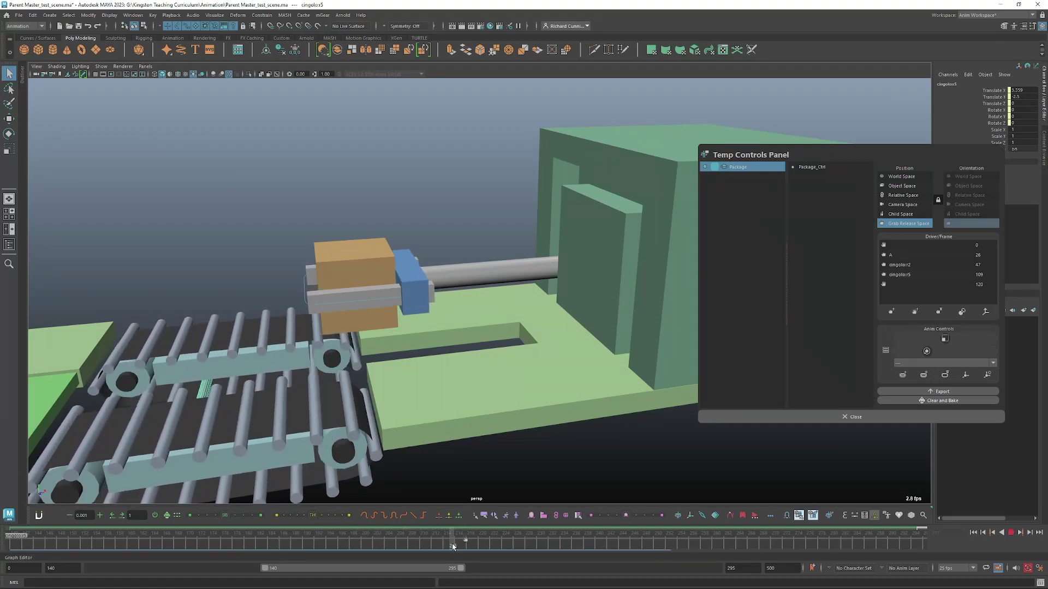
{"action": "key", "text": "alt+v"}
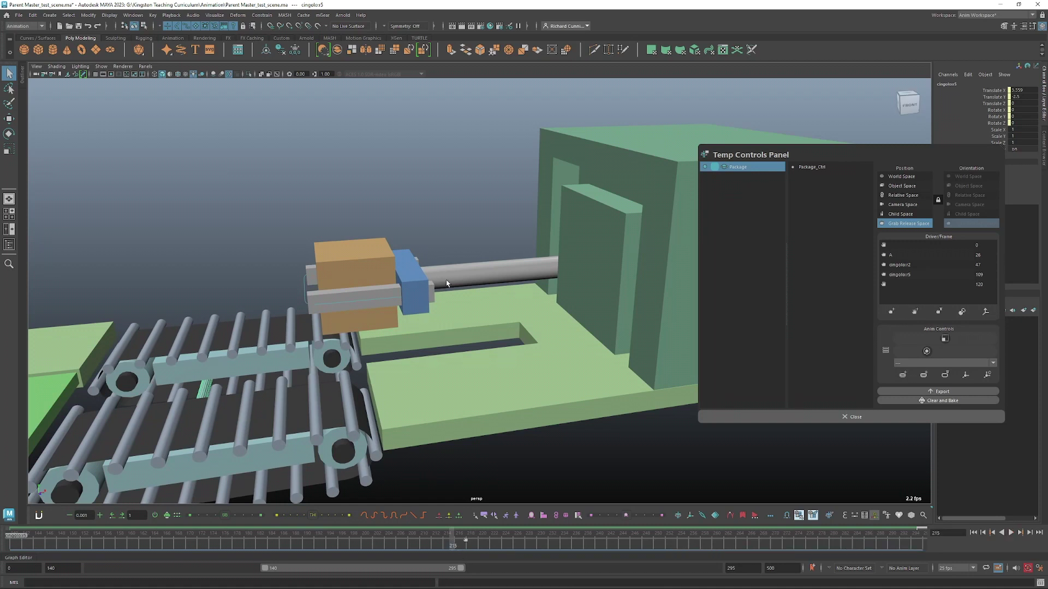
{"action": "left_click", "coordinate": [410, 293]}
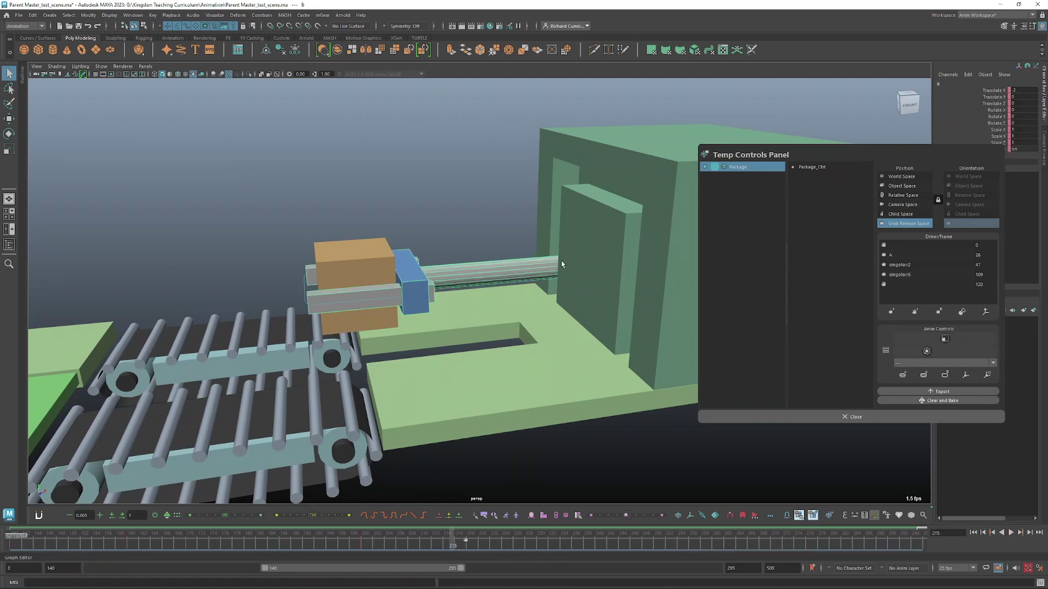
{"action": "left_click", "coordinate": [892, 313]}
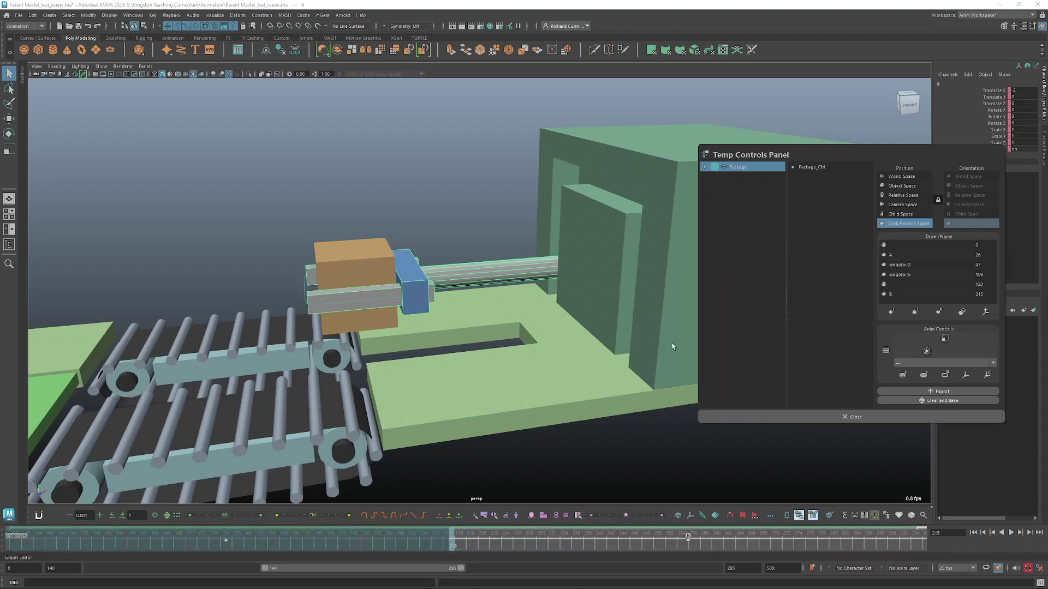
Play and scrub the frames after 215 to check how the package follows the gripper, and return to frame 215
{"action": "right_click_drag", "start_coordinate": [671, 345], "coordinate": [493, 347], "text": "alt"}
{"action": "left_click_drag", "start_coordinate": [493, 347], "coordinate": [458, 335], "text": "alt"}
{"action": "middle_click_drag", "start_coordinate": [457, 336], "coordinate": [452, 344], "text": "alt"}
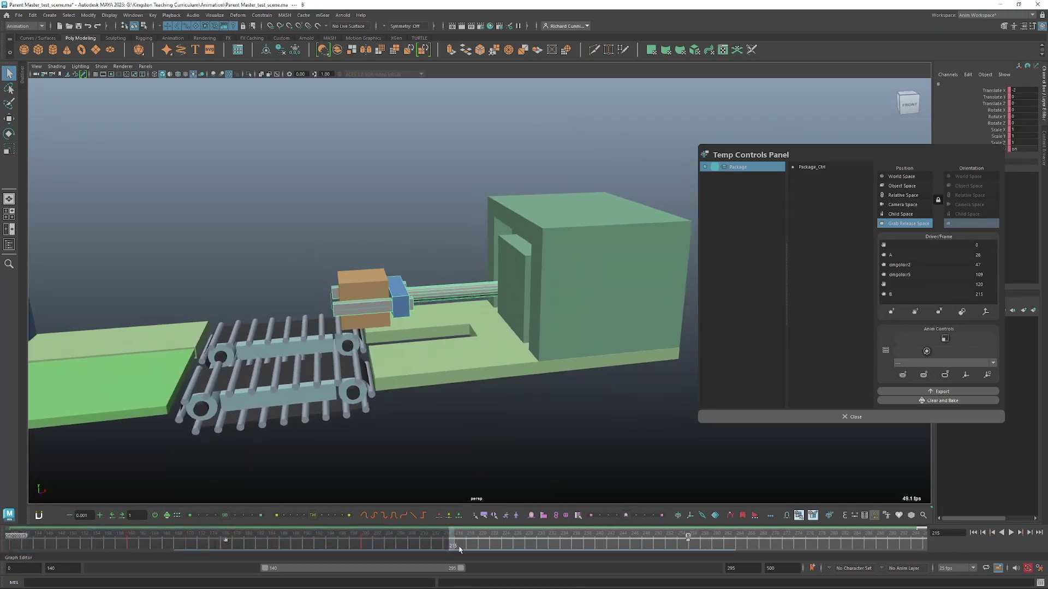
{"action": "key", "text": "alt+v"}
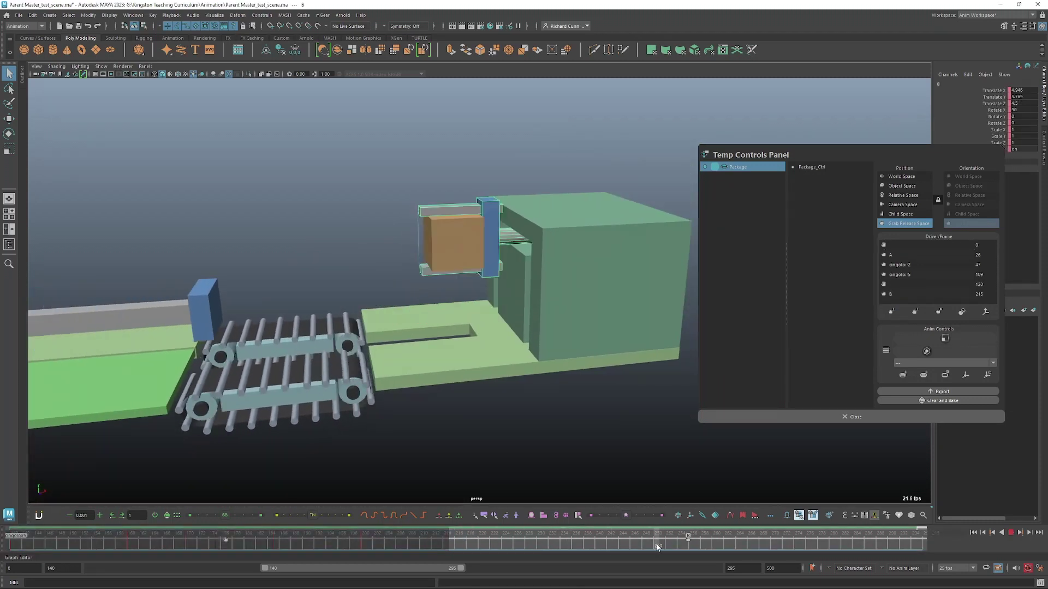
{"action": "mouse_move", "coordinate": [733, 550]}
{"action": "left_mouse_down"}
{"action": "mouse_move", "coordinate": [790, 552]}
{"action": "mouse_move", "coordinate": [451, 553]}
{"action": "left_mouse_up"}
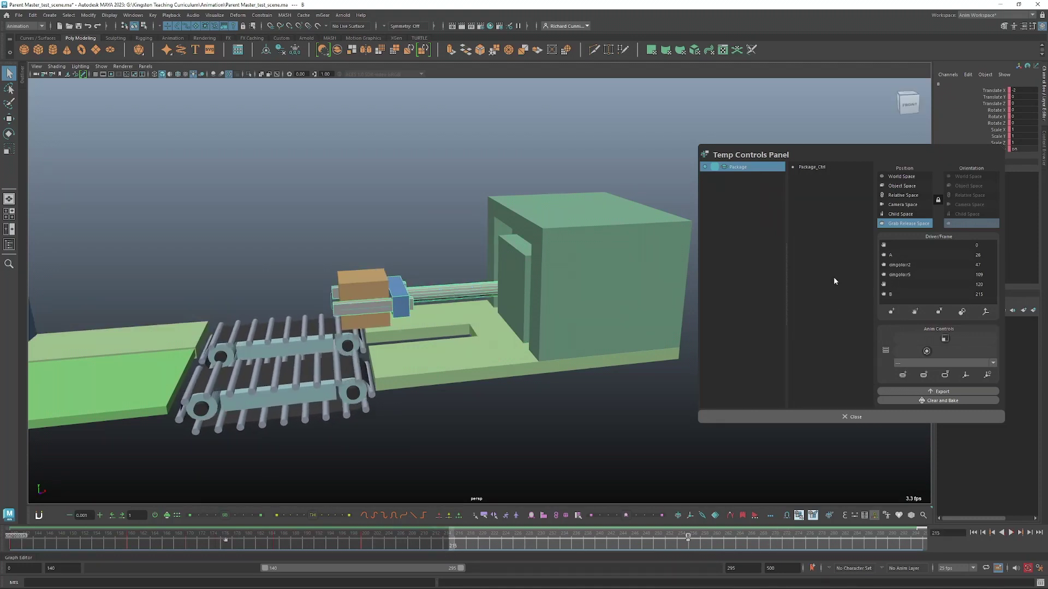
Delete the gripper's grab at frame 215, review the frames before it, and grab the package with the gripper again at frame 215
{"action": "left_click", "coordinate": [900, 293]}
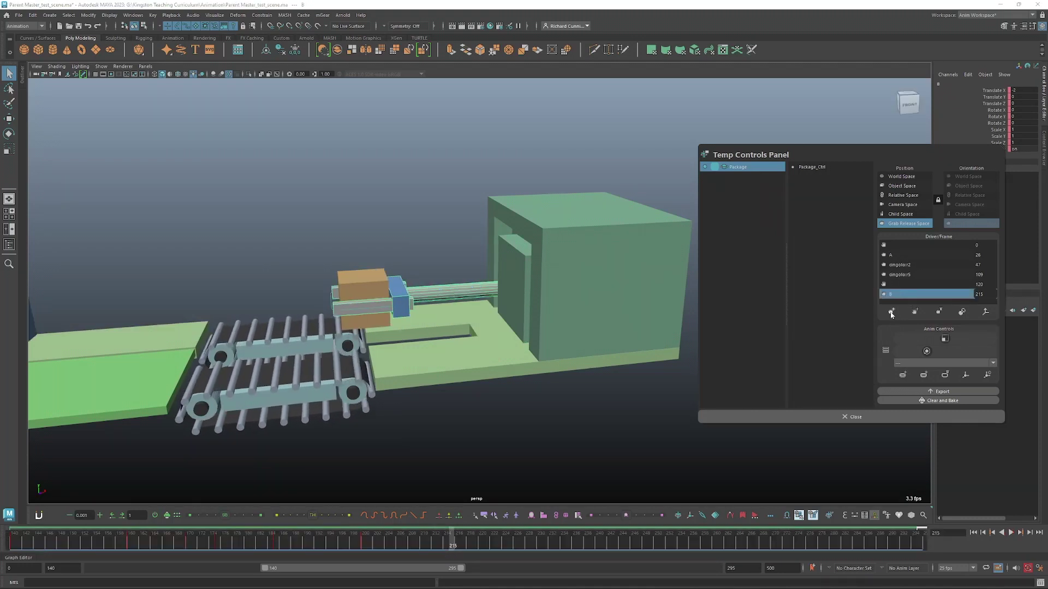
{"action": "left_click", "coordinate": [941, 311]}
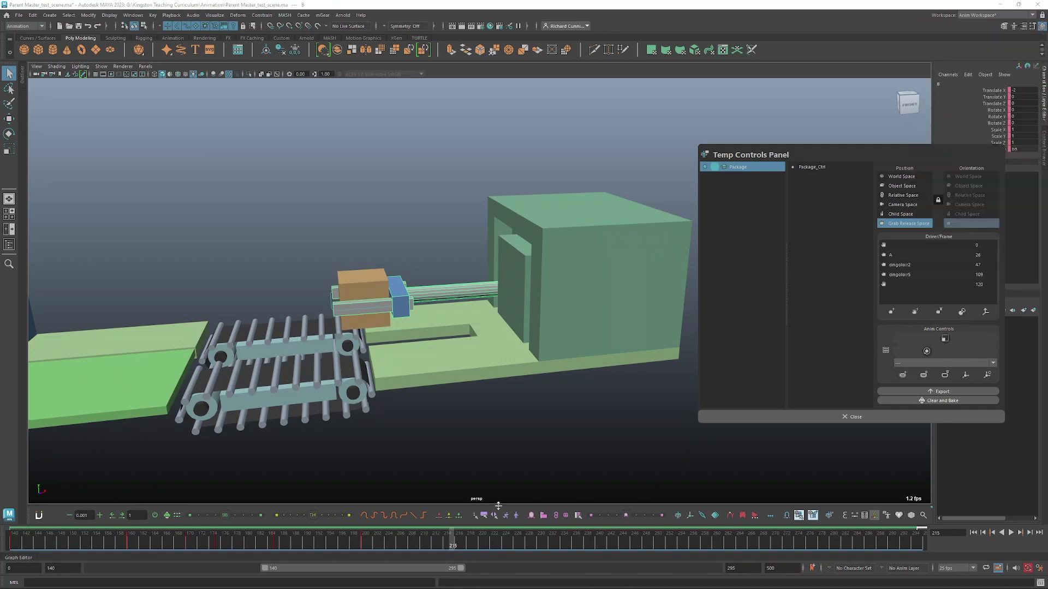
{"action": "left_click_drag", "start_coordinate": [443, 545], "coordinate": [364, 544]}
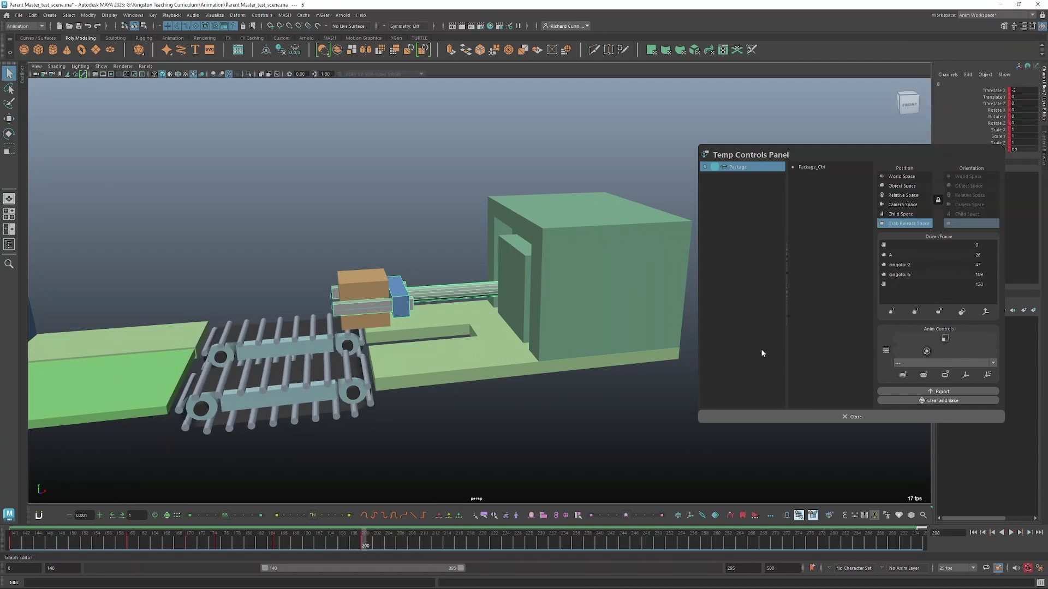
{"action": "key", "text": "alt+v"}
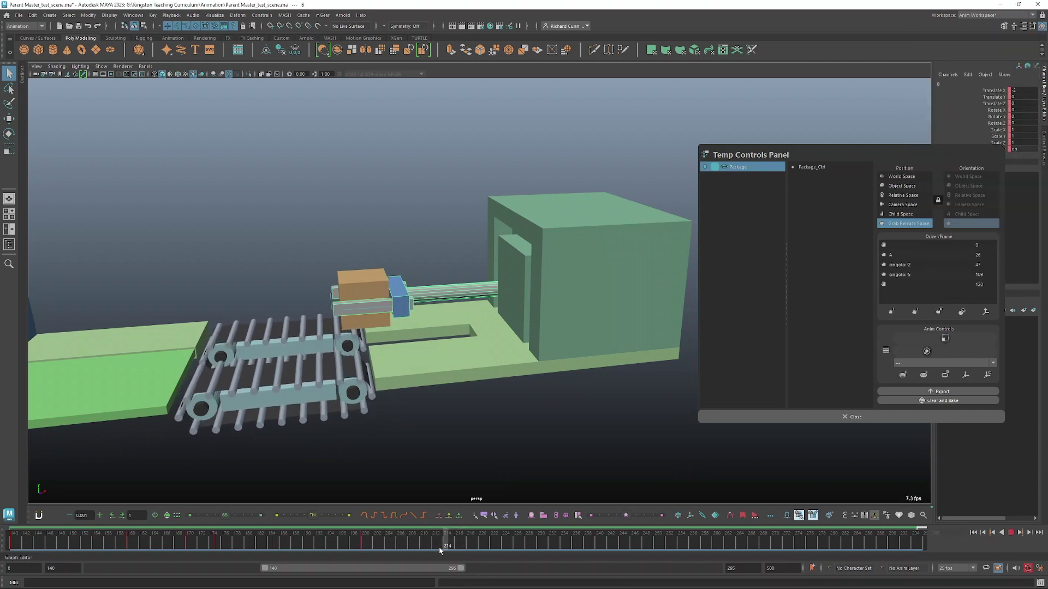
{"action": "key", "text": "alt+v"}
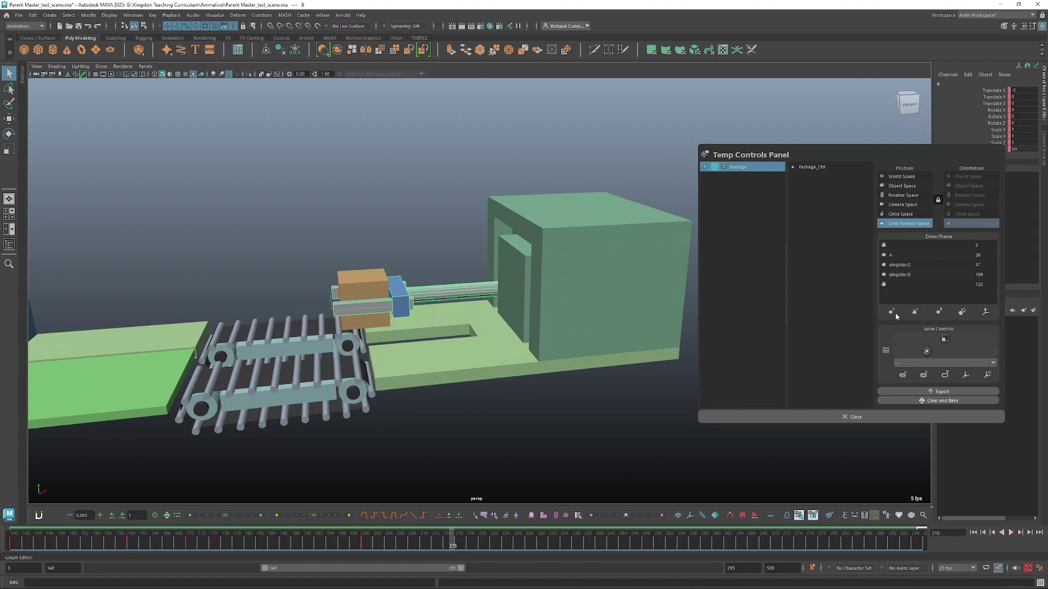
{"action": "left_click", "coordinate": [892, 311]}
Clear the selection, shift the playback range to frames 223 to 378 and scrub to frame 286
{"action": "right_click_drag", "start_coordinate": [518, 299], "coordinate": [456, 301], "text": "alt"}
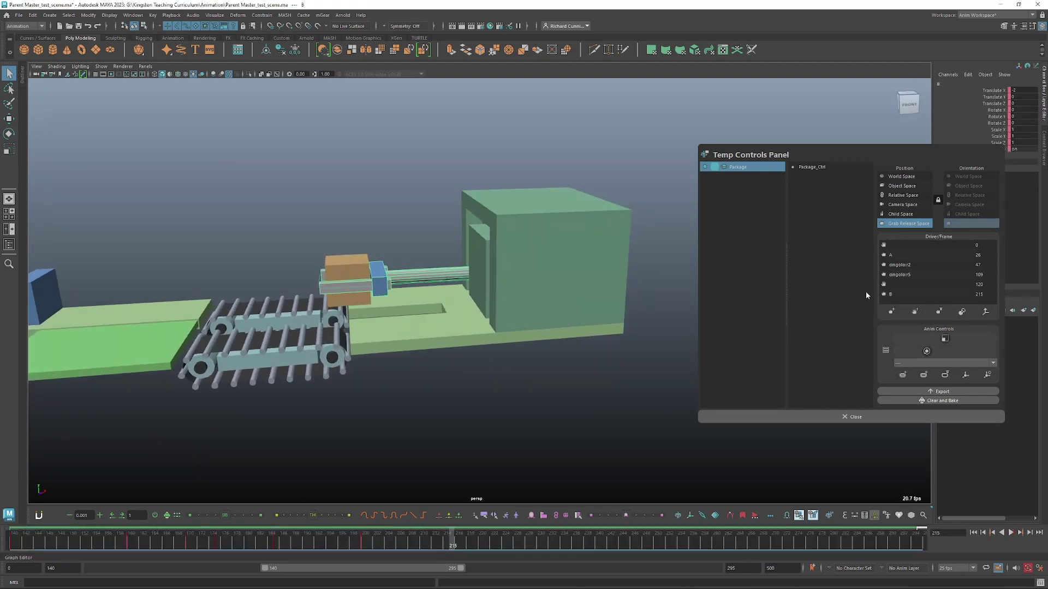
{"action": "left_click", "coordinate": [439, 307]}
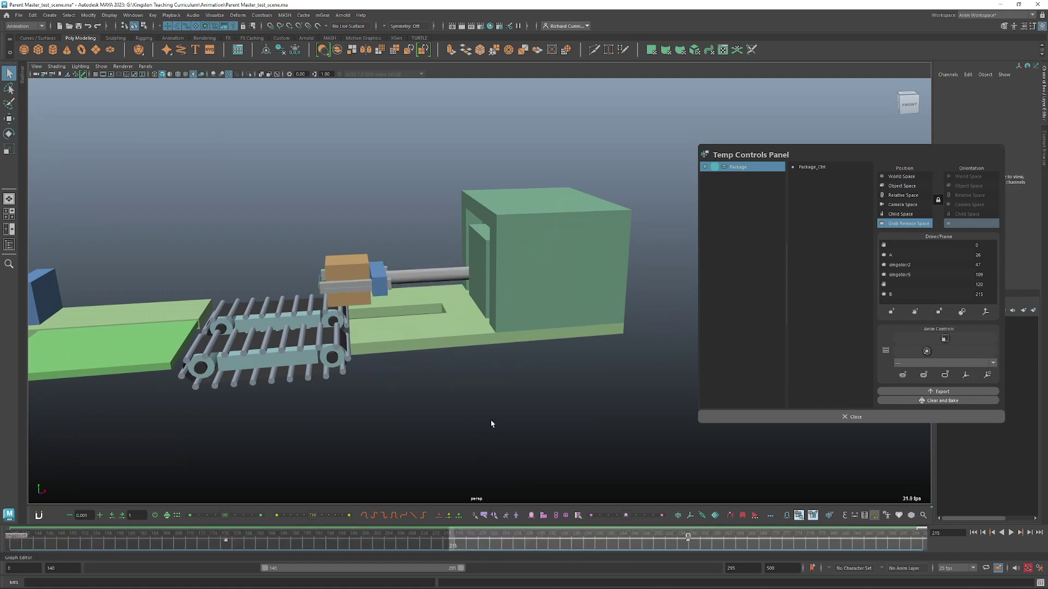
{"action": "middle_click_drag", "start_coordinate": [397, 315], "coordinate": [437, 326], "text": "alt"}
{"action": "right_click_drag", "start_coordinate": [437, 326], "coordinate": [463, 328], "text": "alt"}
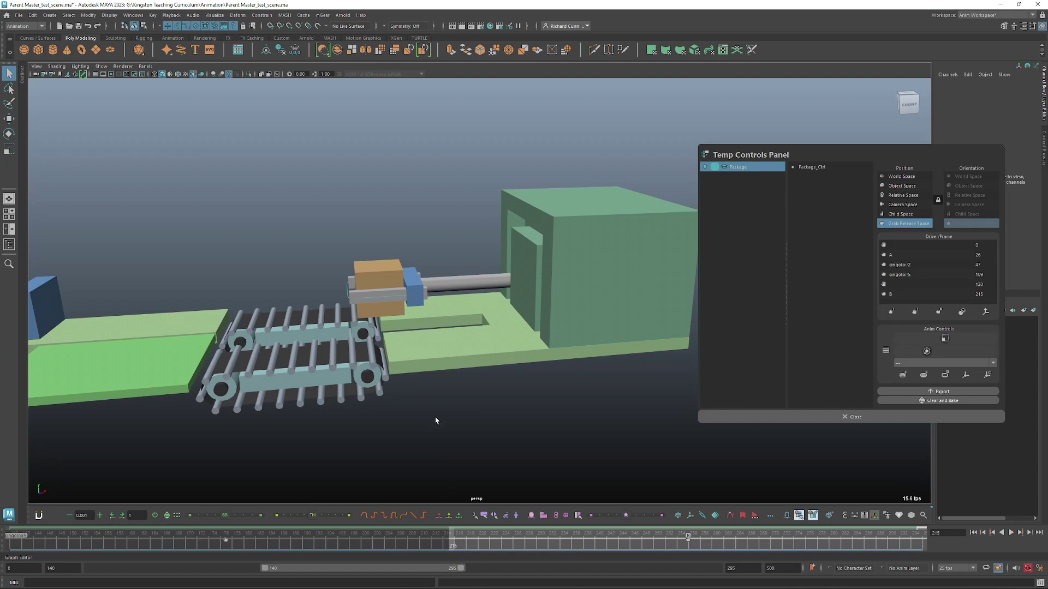
{"action": "right_click_drag", "start_coordinate": [476, 344], "coordinate": [481, 317], "text": "alt"}
{"action": "middle_click_drag", "start_coordinate": [480, 317], "coordinate": [435, 311], "text": "alt"}
{"action": "right_click_drag", "start_coordinate": [435, 312], "coordinate": [467, 322], "text": "alt"}
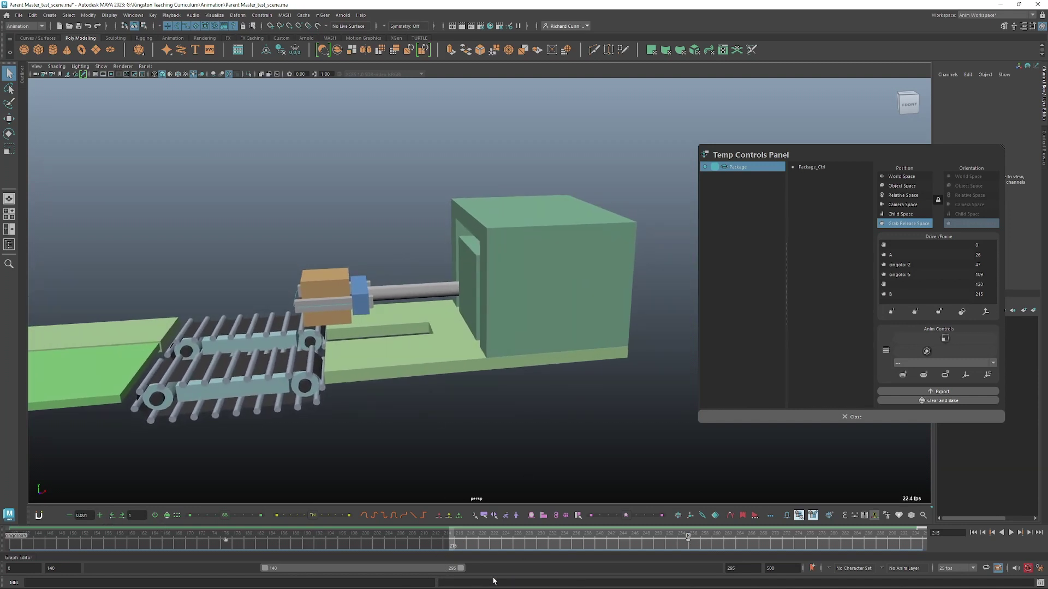
{"action": "left_click_drag", "start_coordinate": [429, 570], "coordinate": [531, 576]}
{"action": "left_click_drag", "start_coordinate": [413, 544], "coordinate": [381, 546]}
Advance to frame 288, where the gripper lowers the package onto the conveyor, and grab the package with the top roller just before the end wheel
{"action": "left_click_drag", "start_coordinate": [375, 481], "coordinate": [413, 382], "text": "alt"}
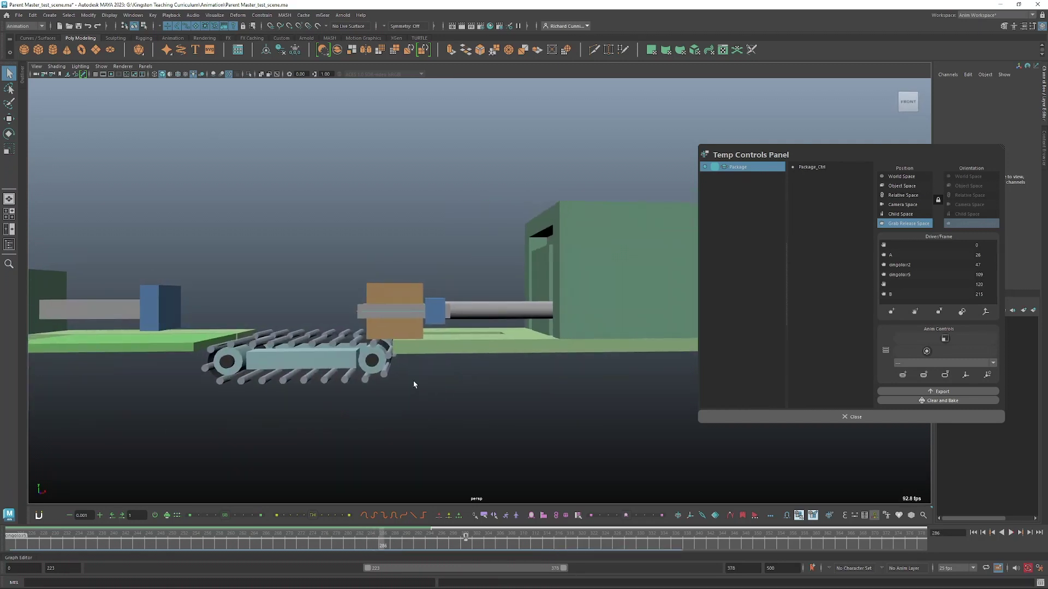
{"action": "right_click_drag", "start_coordinate": [413, 382], "coordinate": [488, 429], "text": "alt"}
{"action": "middle_click_drag", "start_coordinate": [488, 428], "coordinate": [470, 413], "text": "alt"}
{"action": "left_click_drag", "start_coordinate": [350, 363], "coordinate": [470, 436], "text": "alt"}
{"action": "left_click_drag", "start_coordinate": [383, 545], "coordinate": [392, 545]}
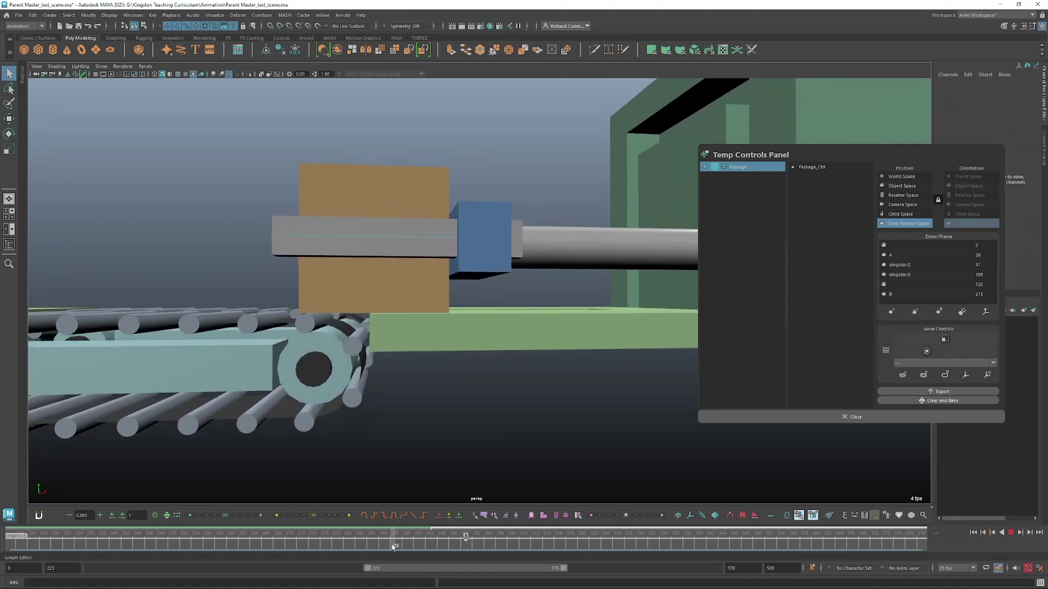
{"action": "left_click_drag", "start_coordinate": [401, 501], "coordinate": [441, 356], "text": "alt"}
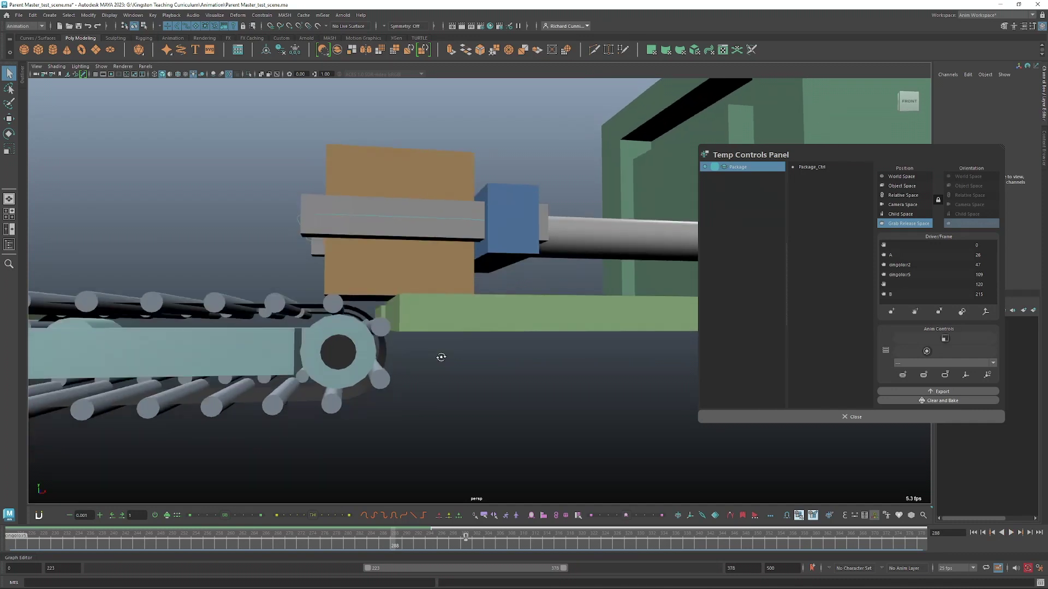
{"action": "left_click", "coordinate": [339, 308]}
{"action": "left_click_drag", "start_coordinate": [340, 308], "coordinate": [400, 369], "text": "alt"}
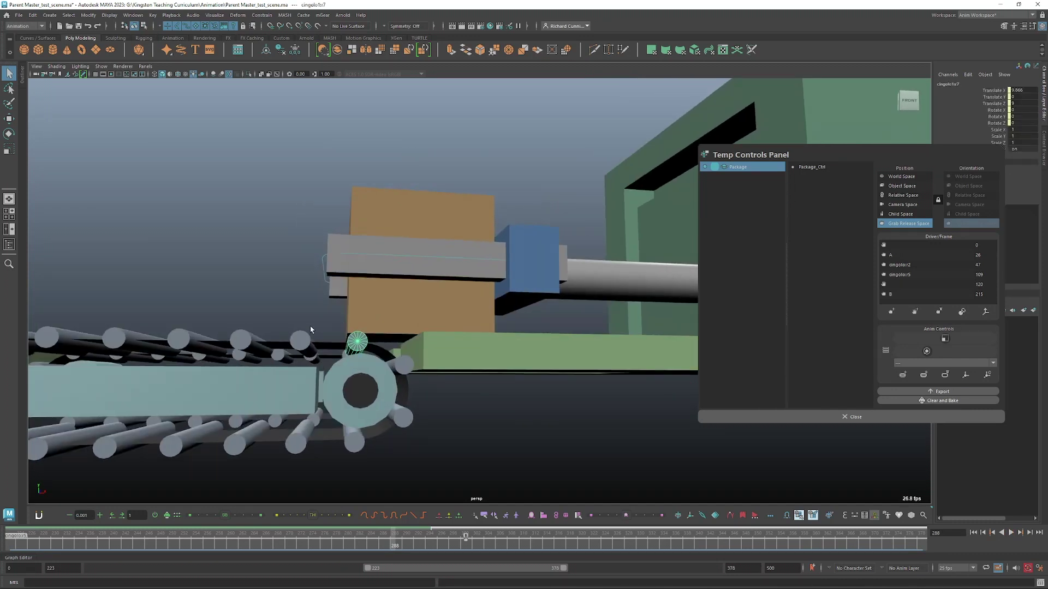
{"action": "left_click_drag", "start_coordinate": [310, 330], "coordinate": [350, 364], "text": "alt"}
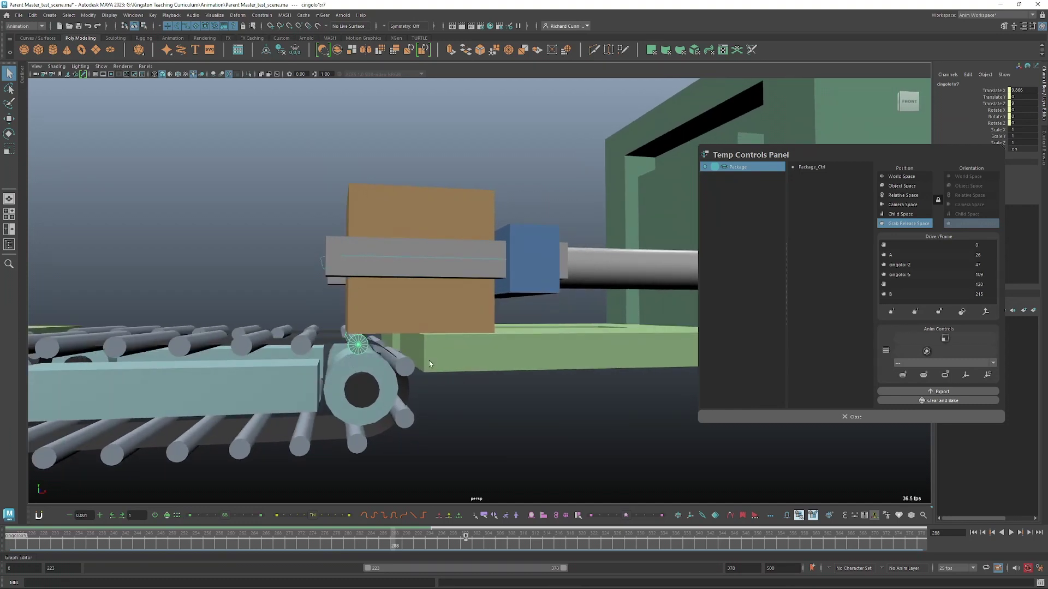
{"action": "left_click", "coordinate": [299, 347]}
{"action": "left_click", "coordinate": [891, 312]}
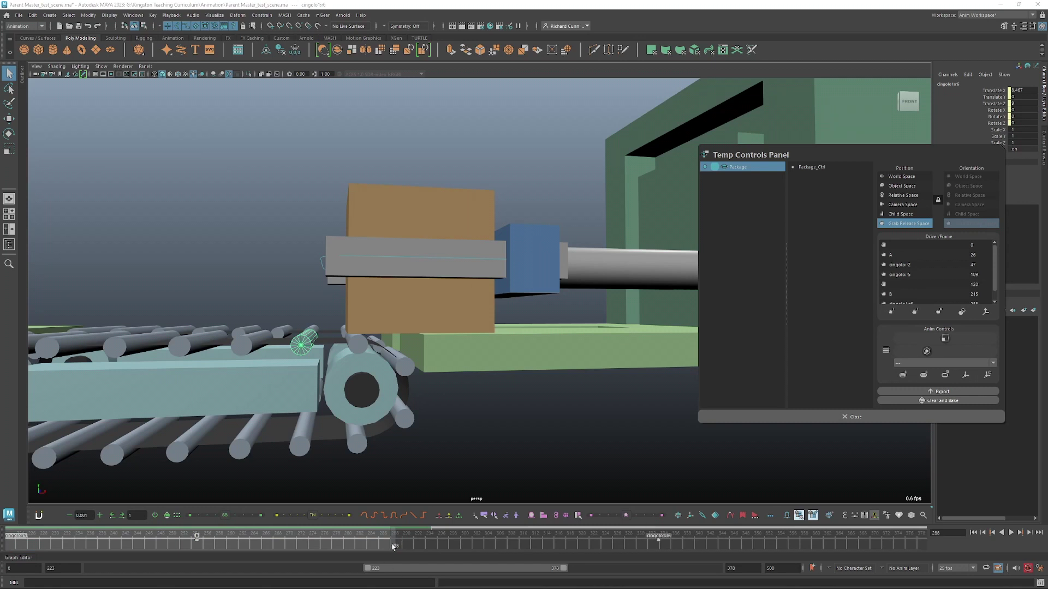
Play and scrub the frames after 288 to check how the package follows the roller
{"action": "mouse_move", "coordinate": [392, 548]}
{"action": "left_mouse_down"}
{"action": "mouse_move", "coordinate": [436, 551]}
{"action": "mouse_move", "coordinate": [389, 549]}
{"action": "left_mouse_up"}
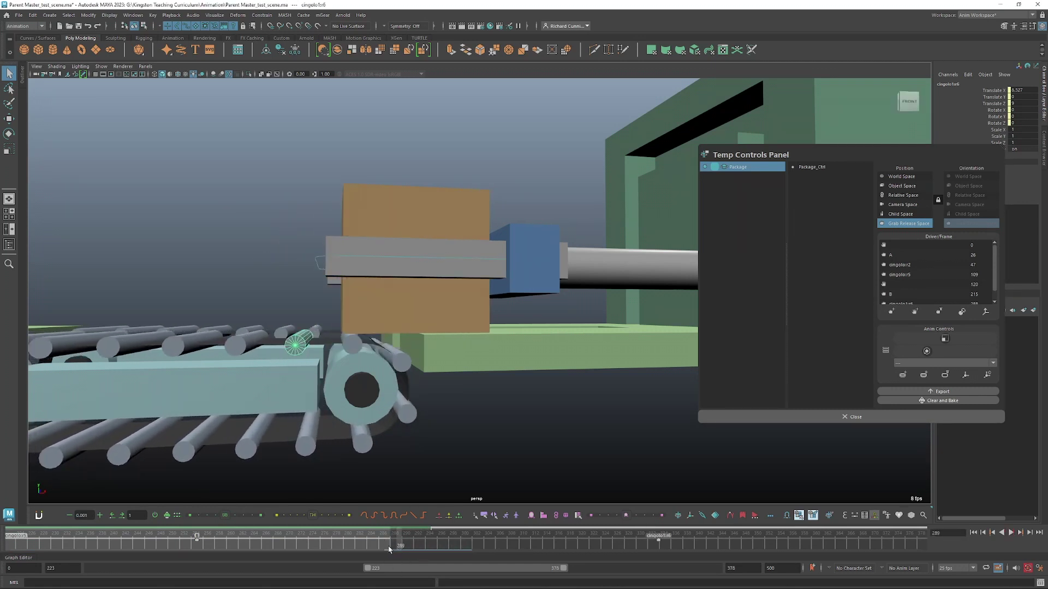
{"action": "key", "text": "alt+v"}
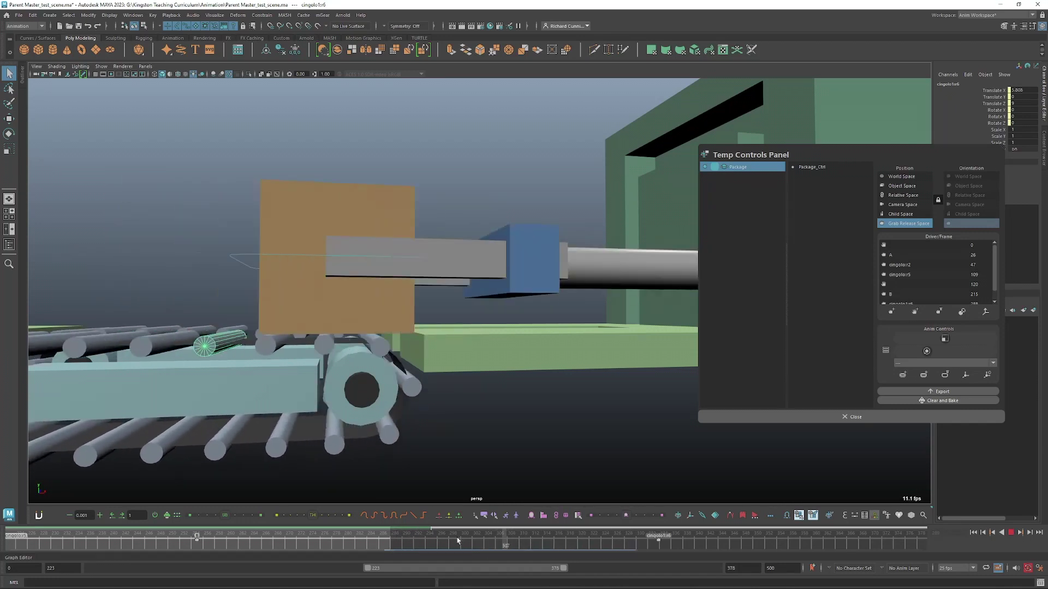
{"action": "left_click", "coordinate": [437, 540]}
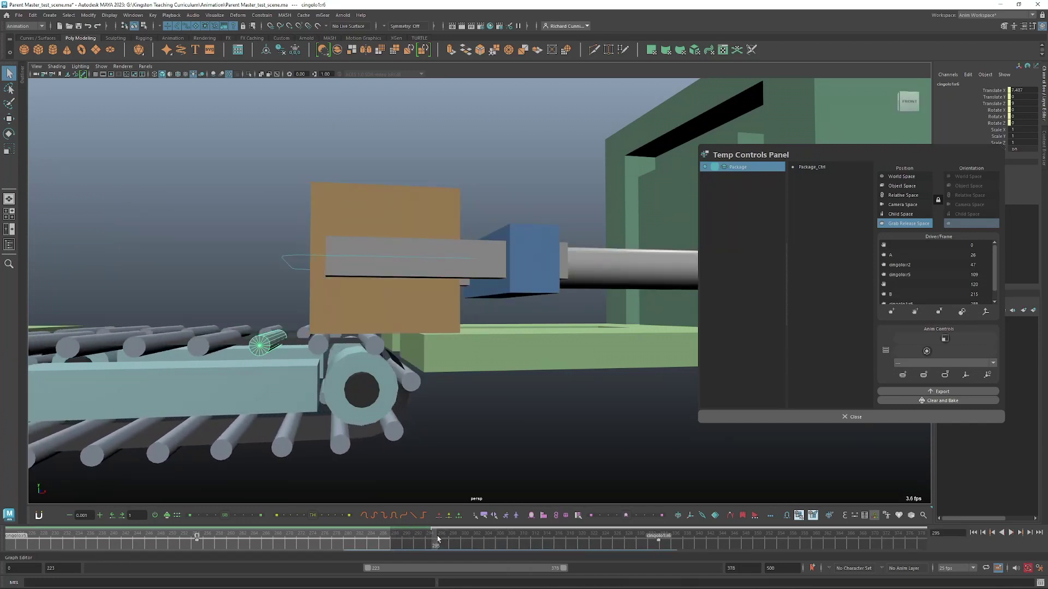
{"action": "mouse_move", "coordinate": [439, 545]}
{"action": "left_mouse_down"}
{"action": "mouse_move", "coordinate": [382, 546]}
{"action": "mouse_move", "coordinate": [424, 547]}
{"action": "left_mouse_up"}
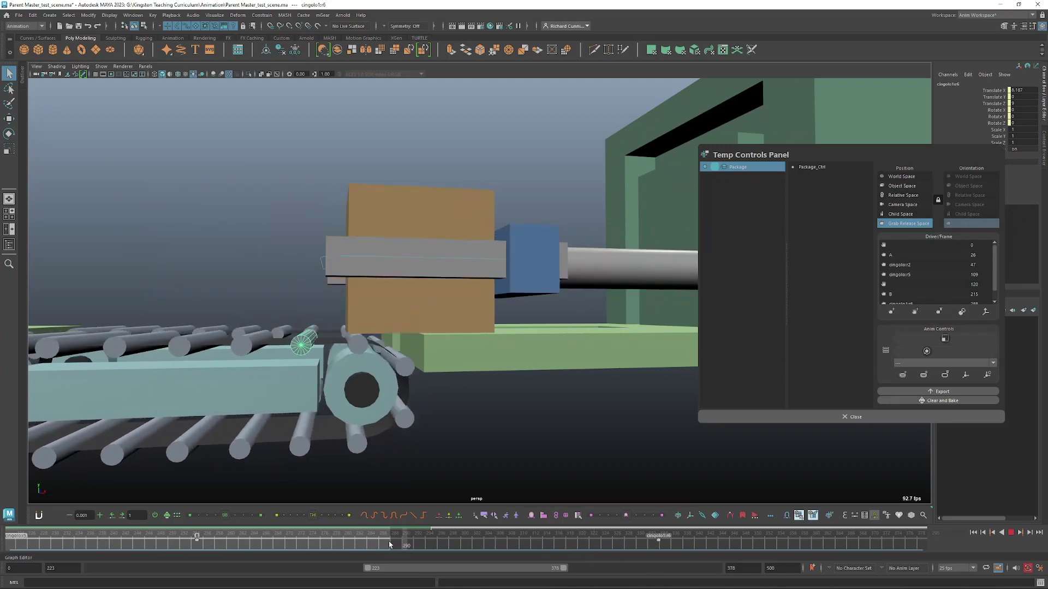
Shift the playback range to frames 253 to 408, go to frame 347 and grab the package with a top roller near the gripper-side wheel
{"action": "left_click_drag", "start_coordinate": [490, 571], "coordinate": [528, 573]}
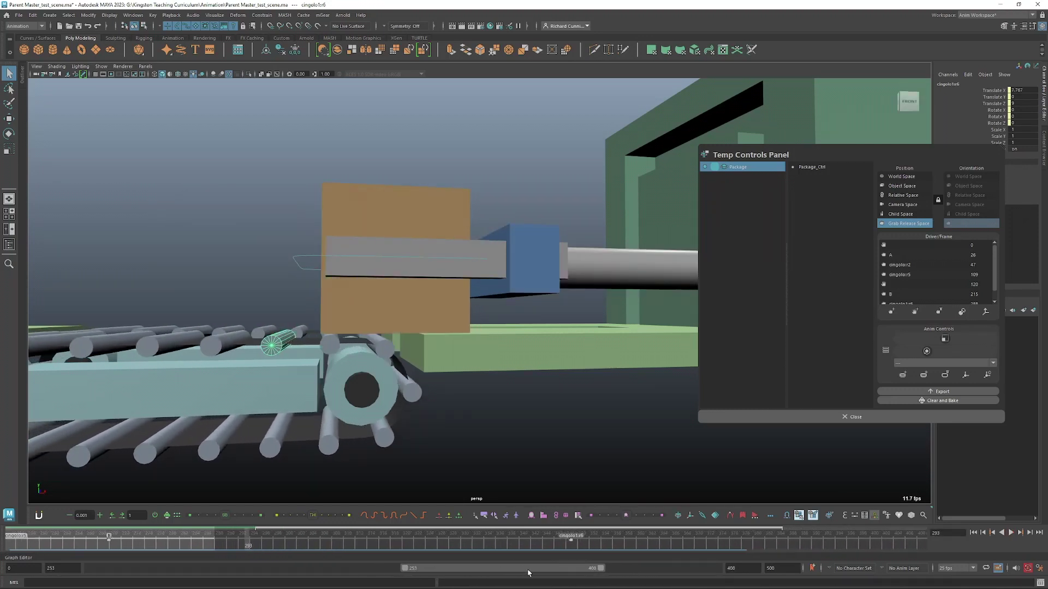
{"action": "key", "text": "alt+v"}
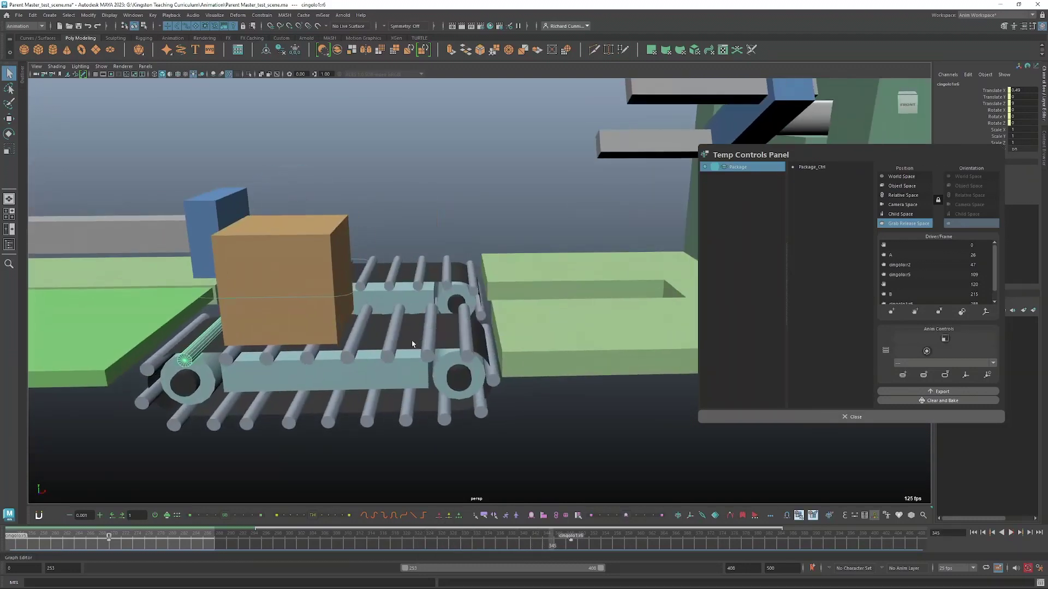
{"action": "key", "text": "alt+v"}
{"action": "key", "text": "alt+v"}
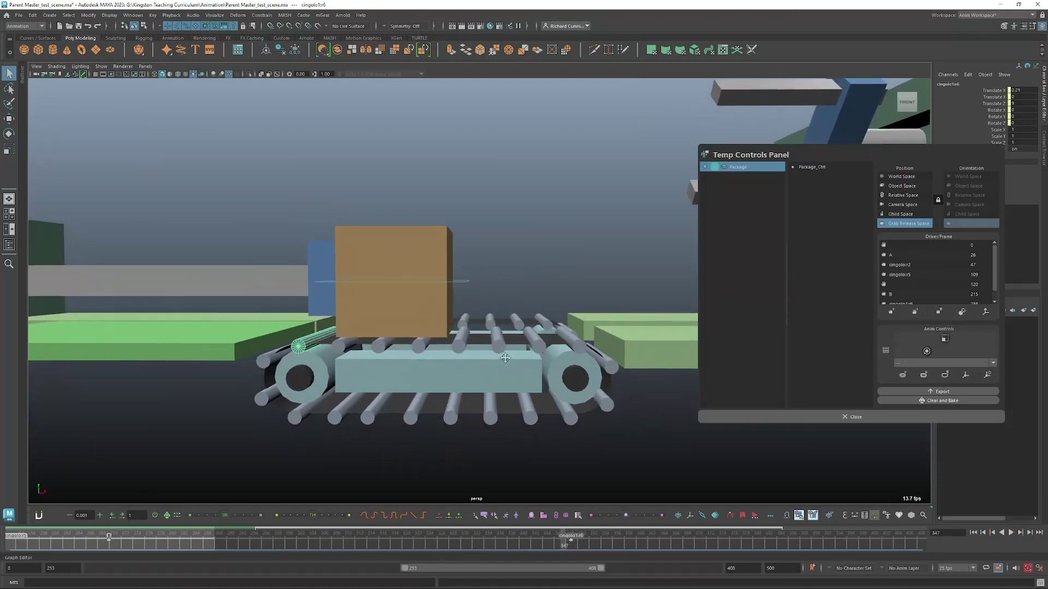
{"action": "key", "text": "alt+v"}
{"action": "key", "text": "alt+v"}
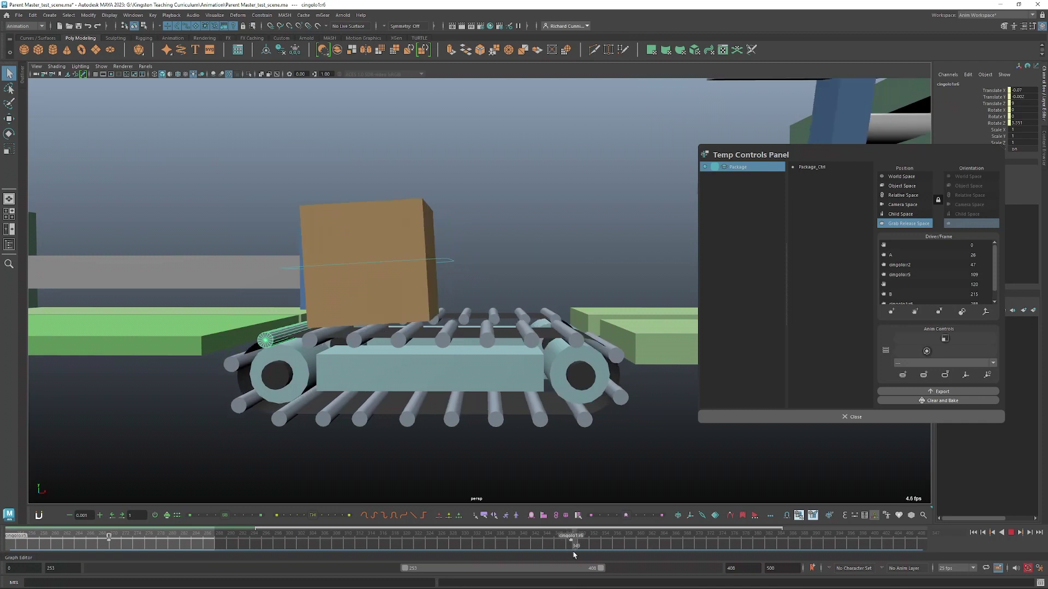
{"action": "key", "text": "alt+v"}
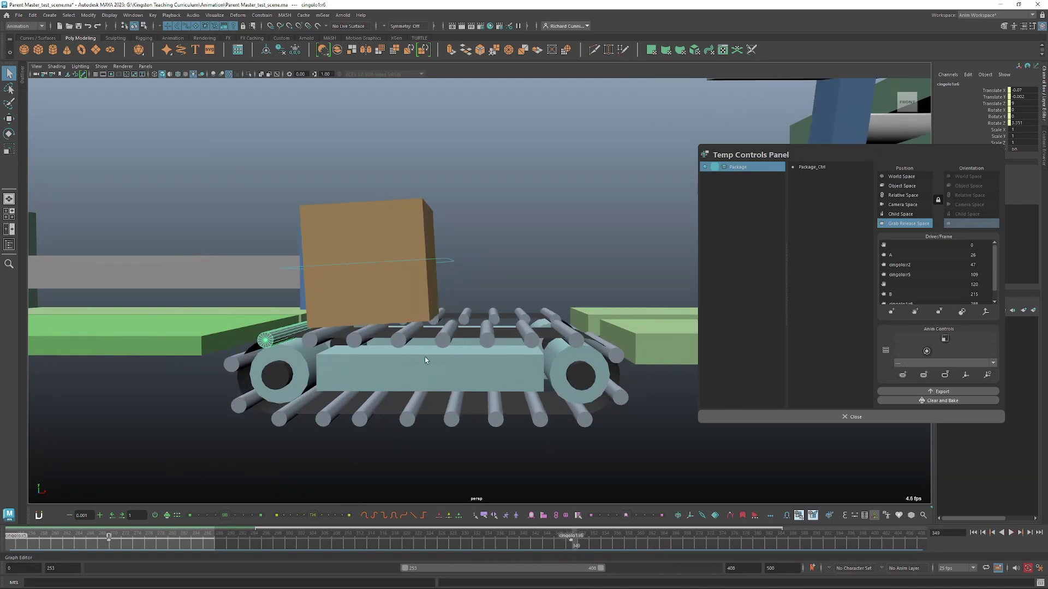
{"action": "left_click_drag", "start_coordinate": [576, 546], "coordinate": [564, 547]}
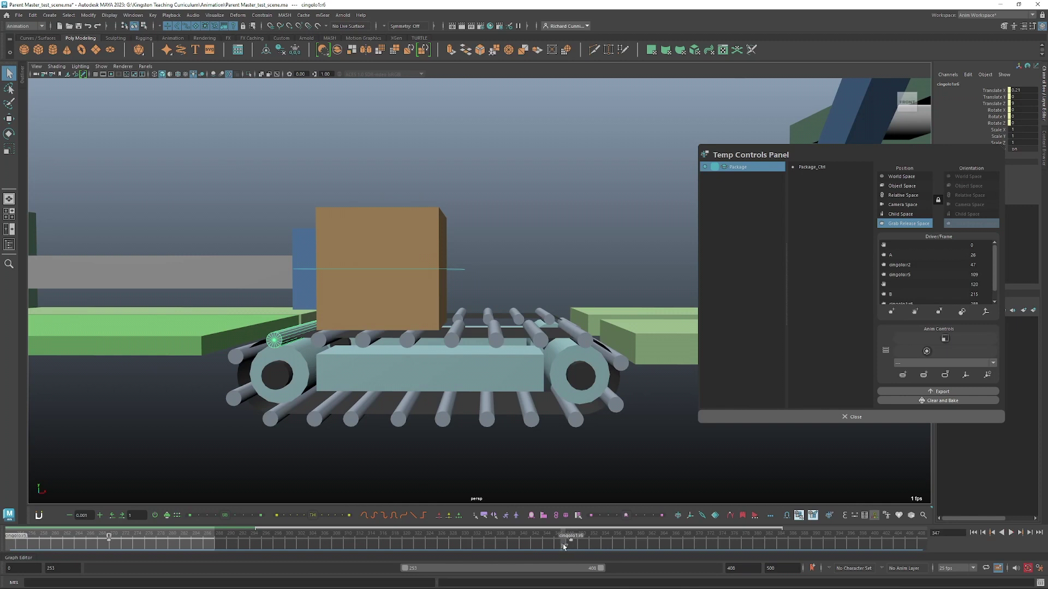
{"action": "left_click", "coordinate": [540, 338]}
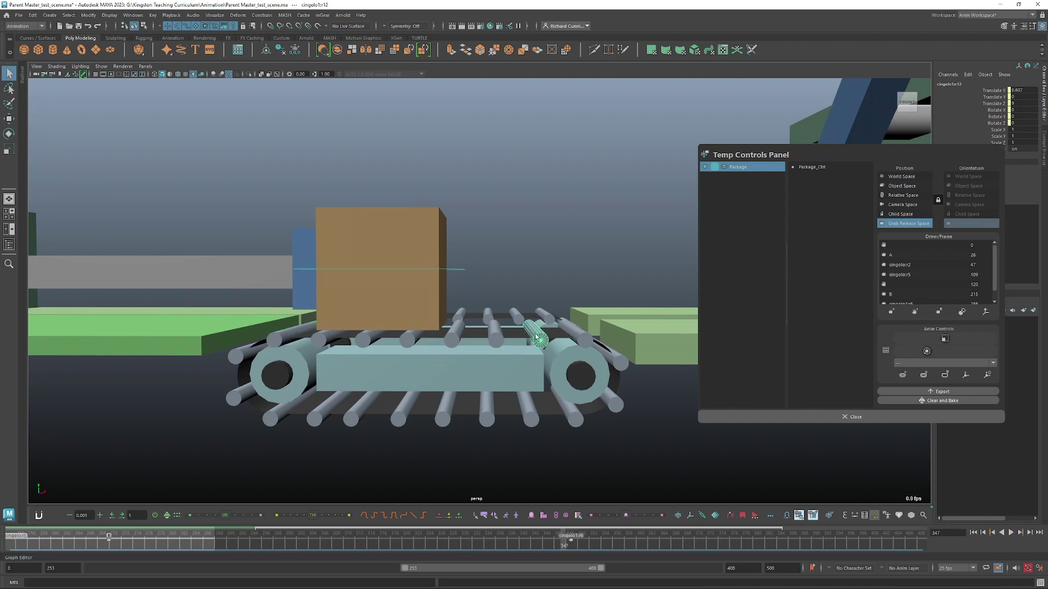
{"action": "left_click", "coordinate": [891, 312]}
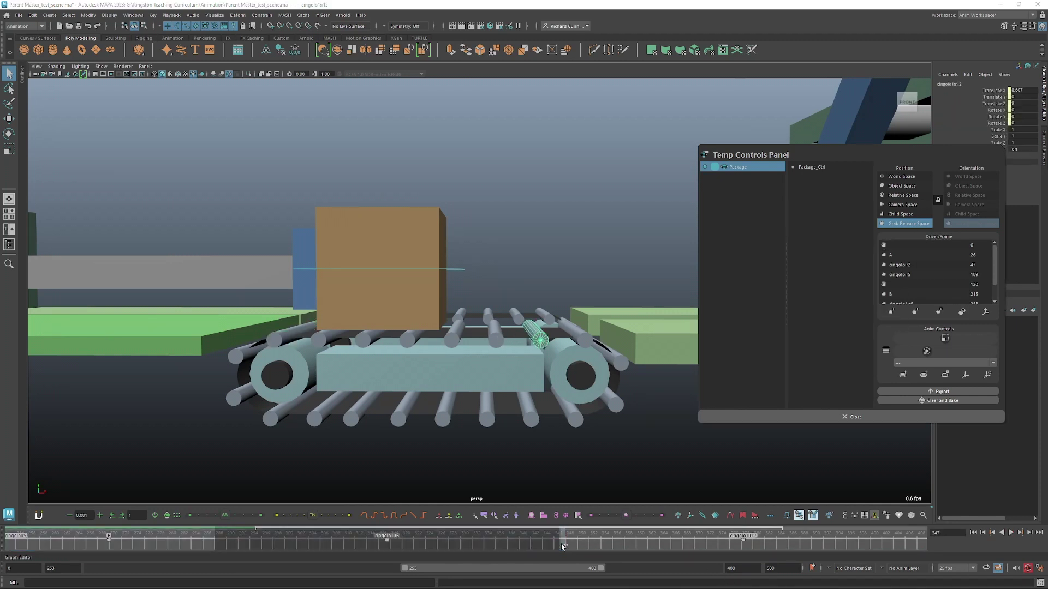
Advance to frame 380, where the package reaches the pusher-side platform, and release it from the roller
{"action": "key", "text": "alt+v"}
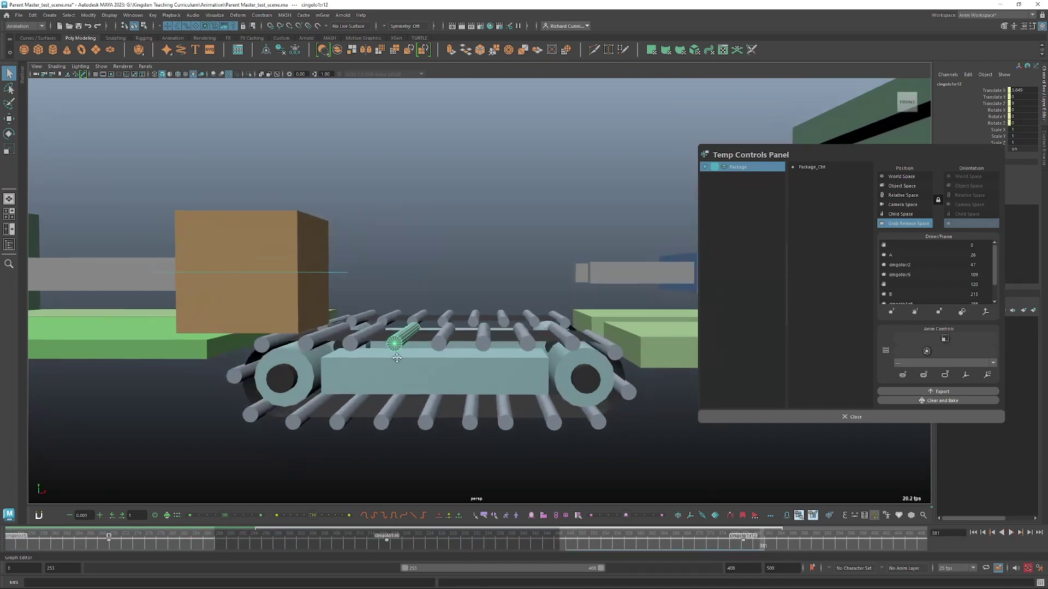
{"action": "middle_click_drag", "start_coordinate": [397, 358], "coordinate": [437, 338], "text": "alt"}
{"action": "left_click_drag", "start_coordinate": [437, 338], "coordinate": [447, 316], "text": "alt"}
{"action": "right_click_drag", "start_coordinate": [447, 316], "coordinate": [578, 362], "text": "alt"}
{"action": "mouse_move", "coordinate": [428, 362]}
{"action": "left_mouse_down", "text": "alt"}
{"action": "mouse_move", "coordinate": [414, 358]}
{"action": "mouse_move", "coordinate": [439, 363]}
{"action": "mouse_move", "coordinate": [429, 363]}
{"action": "left_mouse_up", "text": "alt"}
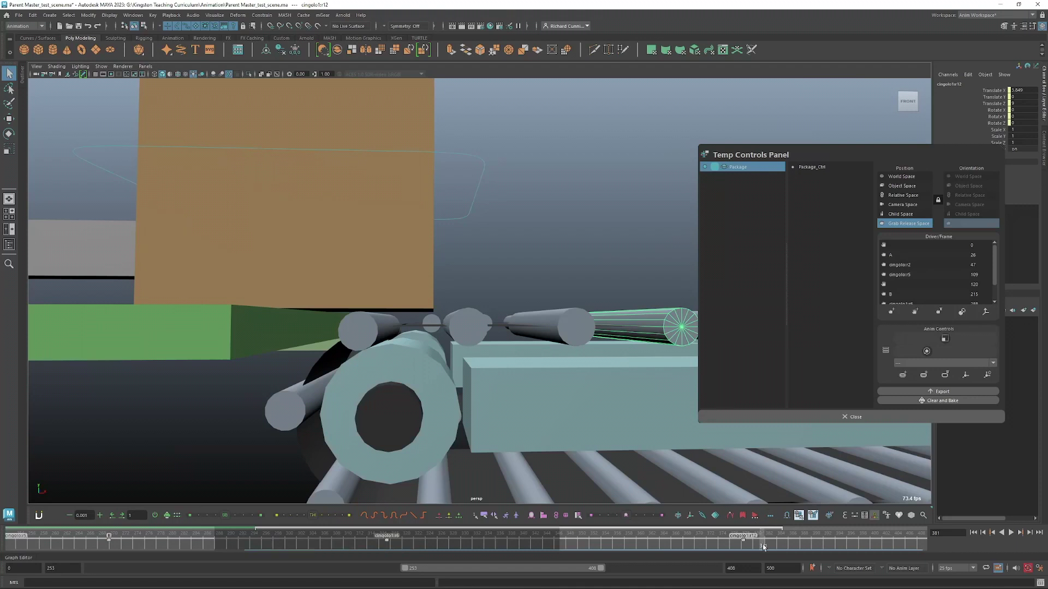
{"action": "left_click_drag", "start_coordinate": [763, 547], "coordinate": [756, 546]}
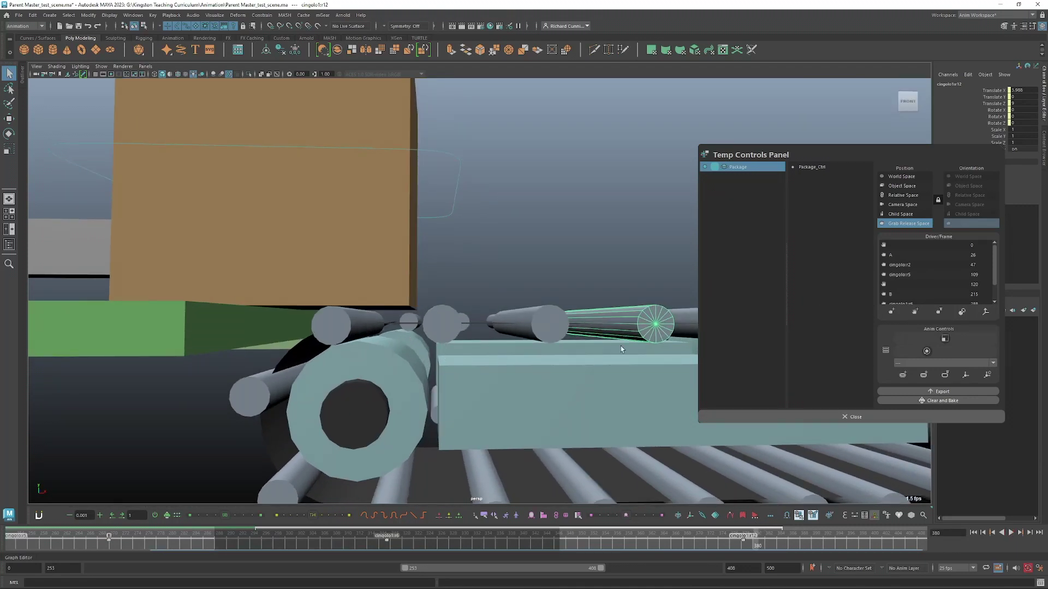
{"action": "left_click", "coordinate": [915, 312]}
Extend the playback range back to frame 0, frame all the machines in view and return to the first frame
{"action": "scroll", "coordinate": [288, 355], "scroll_direction": "down", "scroll_amount": 10}
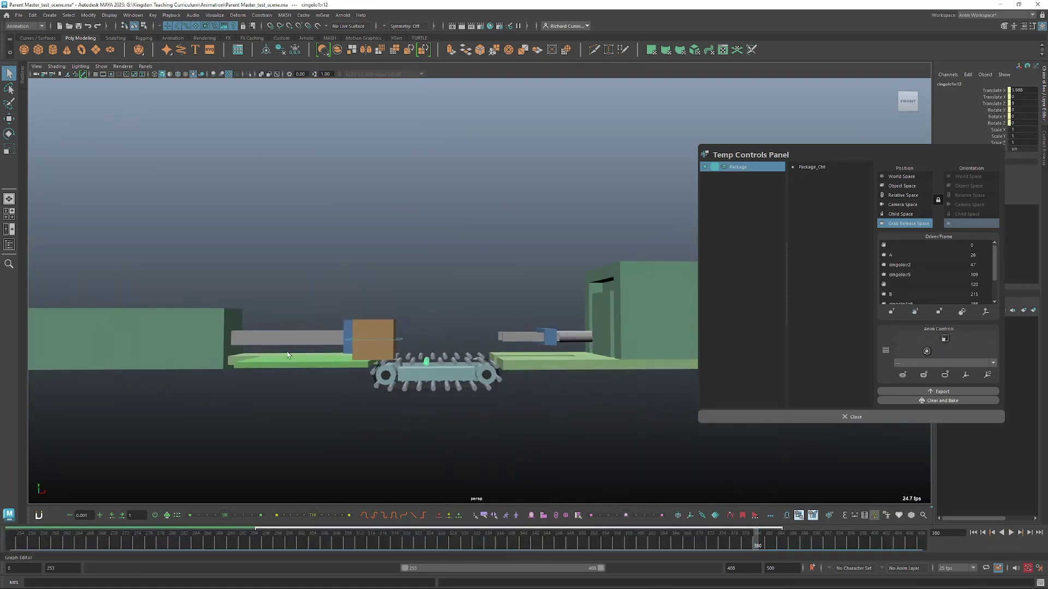
{"action": "middle_click_drag", "start_coordinate": [288, 355], "coordinate": [304, 369], "text": "alt"}
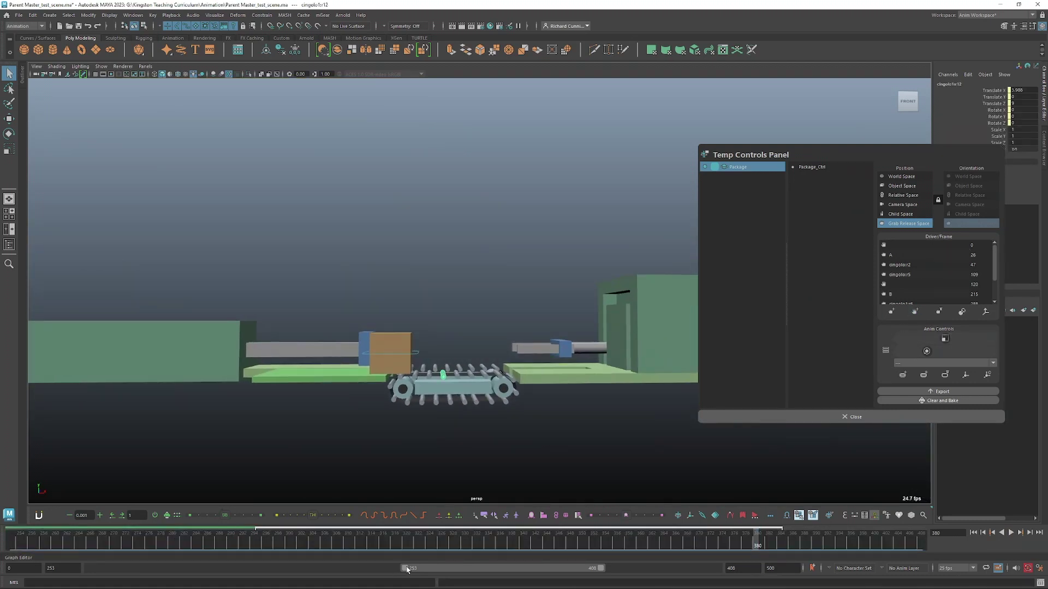
{"action": "left_click_drag", "start_coordinate": [406, 570], "coordinate": [92, 569]}
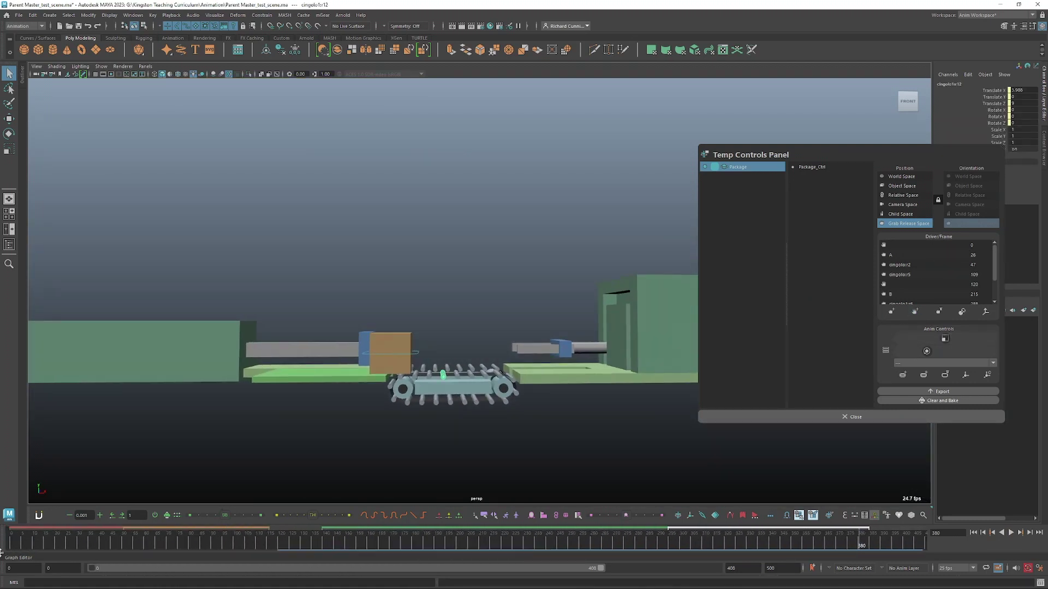
{"action": "left_click_drag", "start_coordinate": [476, 338], "coordinate": [468, 365], "text": "alt"}
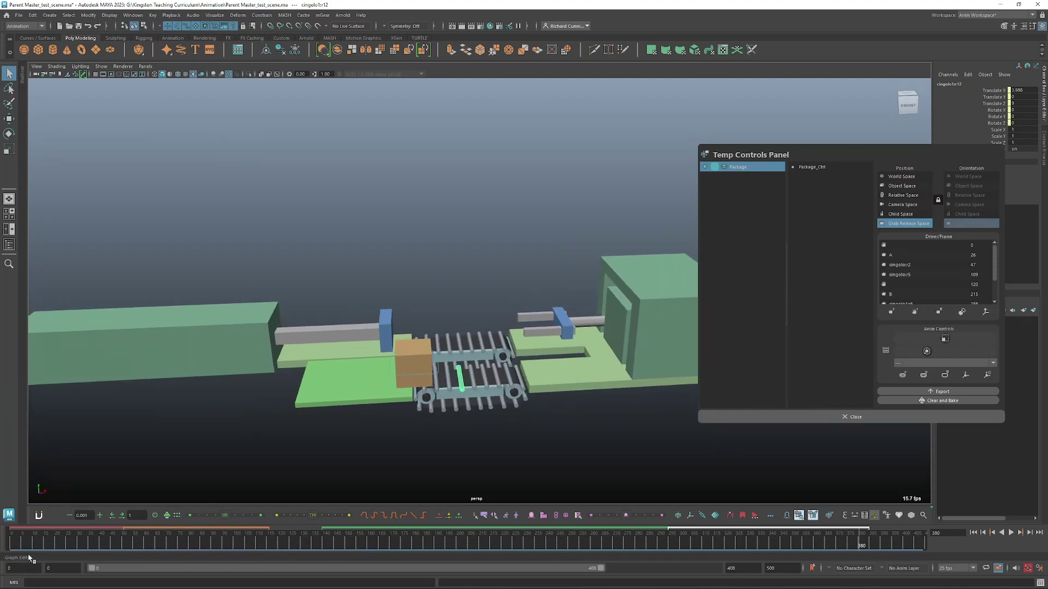
{"action": "left_click", "coordinate": [10, 545]}
Play and scrub the full animation to review the package passing between the pusher, rollers and gripper
{"action": "key", "text": "alt+v"}
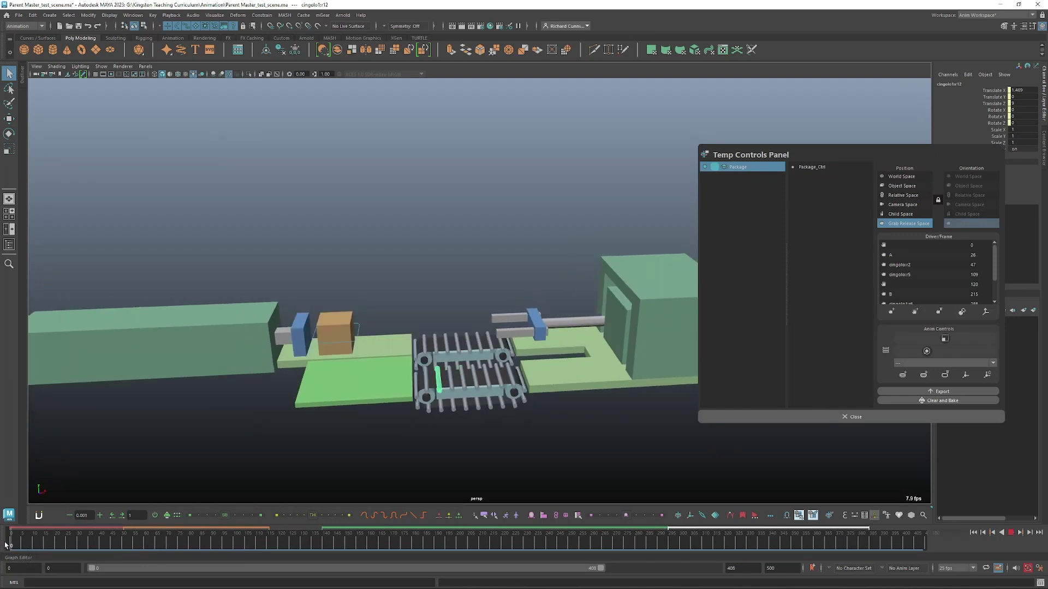
{"action": "left_click_drag", "start_coordinate": [7, 545], "coordinate": [378, 550]}
{"action": "left_click", "coordinate": [500, 544]}
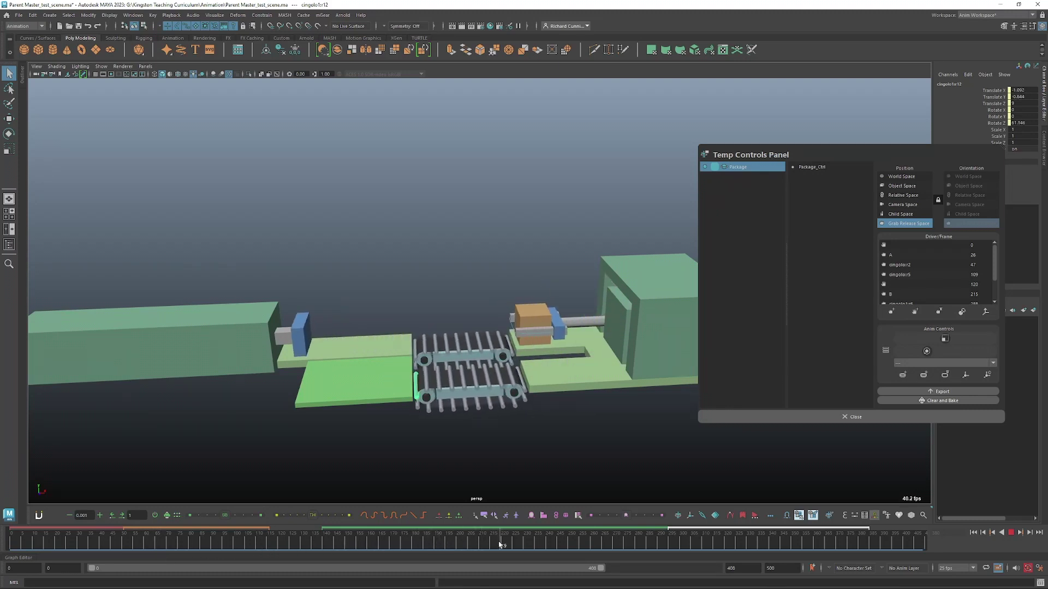
{"action": "left_click_drag", "start_coordinate": [499, 545], "coordinate": [864, 545]}
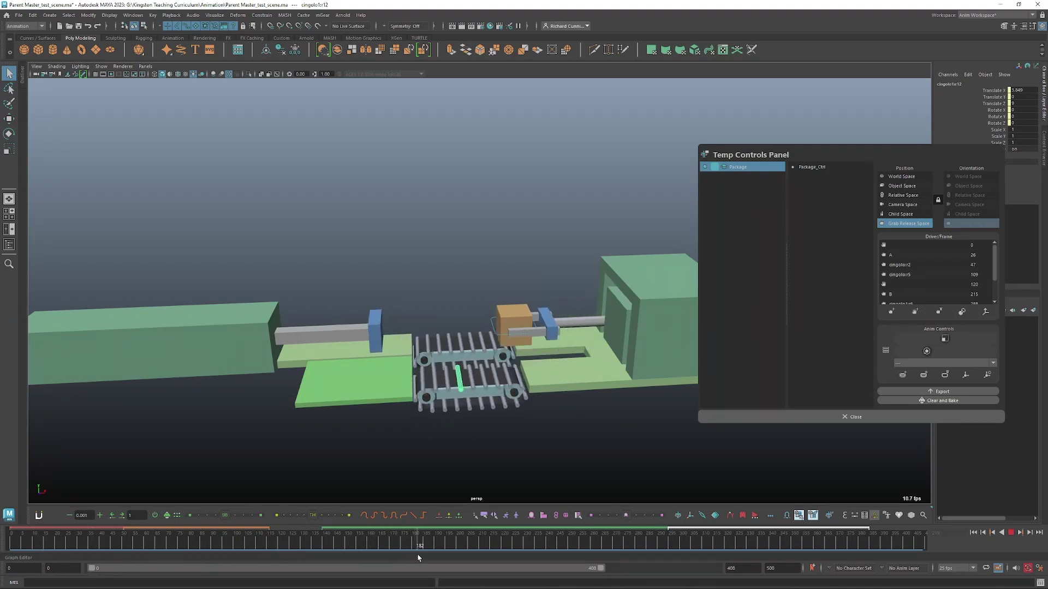
{"action": "left_click", "coordinate": [568, 546]}
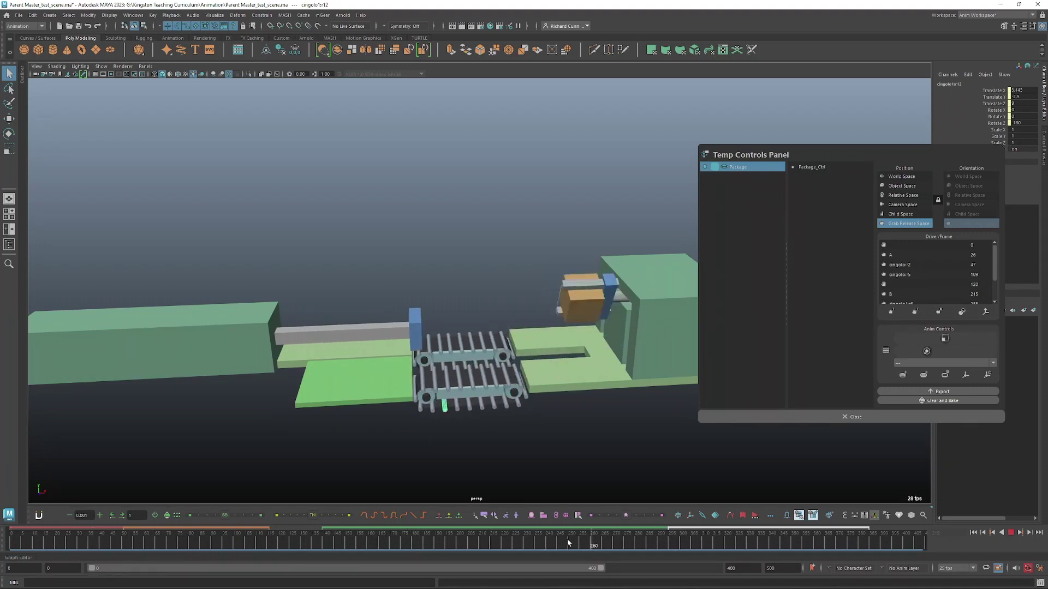
{"action": "left_click_drag", "start_coordinate": [45, 551], "coordinate": [609, 546]}
{"action": "key", "text": "alt+v"}
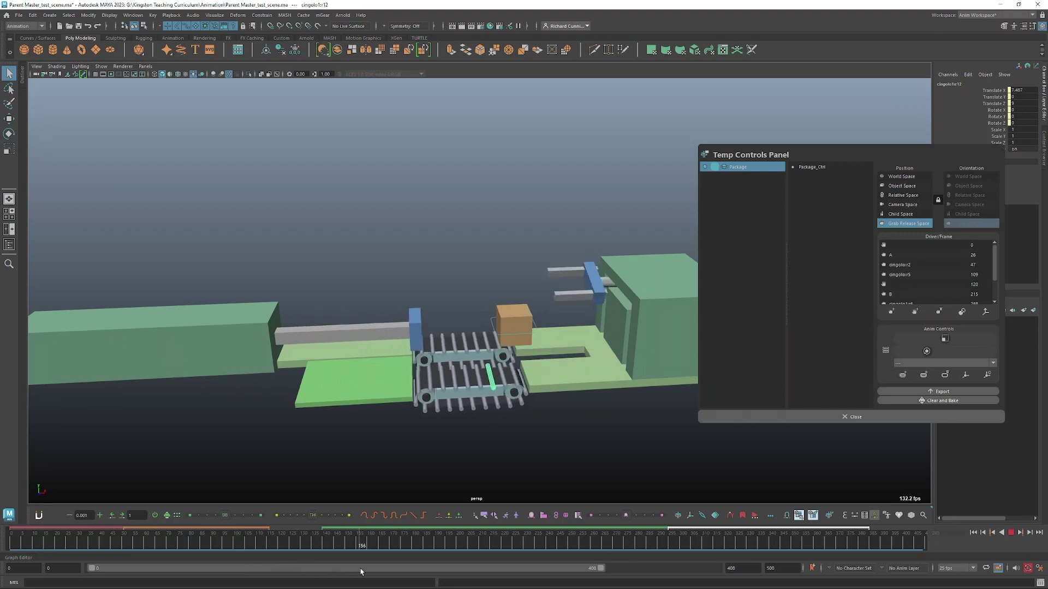
{"action": "key", "text": "alt+v"}
{"action": "scroll", "coordinate": [424, 322], "scroll_direction": "up", "scroll_amount": 5}
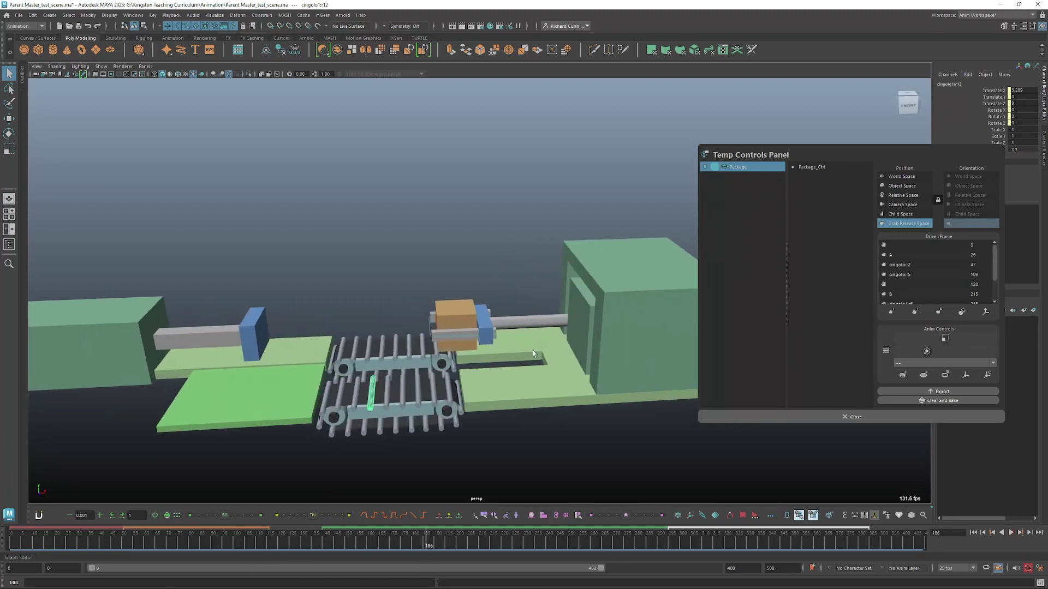
Select the package control and scrub to frame 209 to examine the package between the gripper's prongs
{"action": "left_click", "coordinate": [441, 326]}
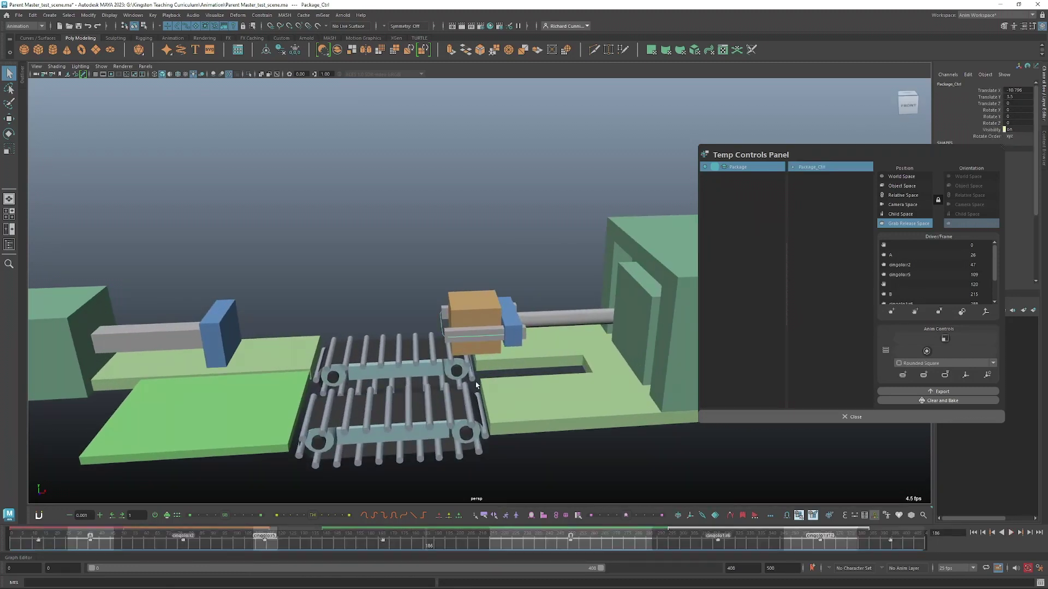
{"action": "middle_click_drag", "start_coordinate": [476, 386], "coordinate": [451, 305], "text": "alt"}
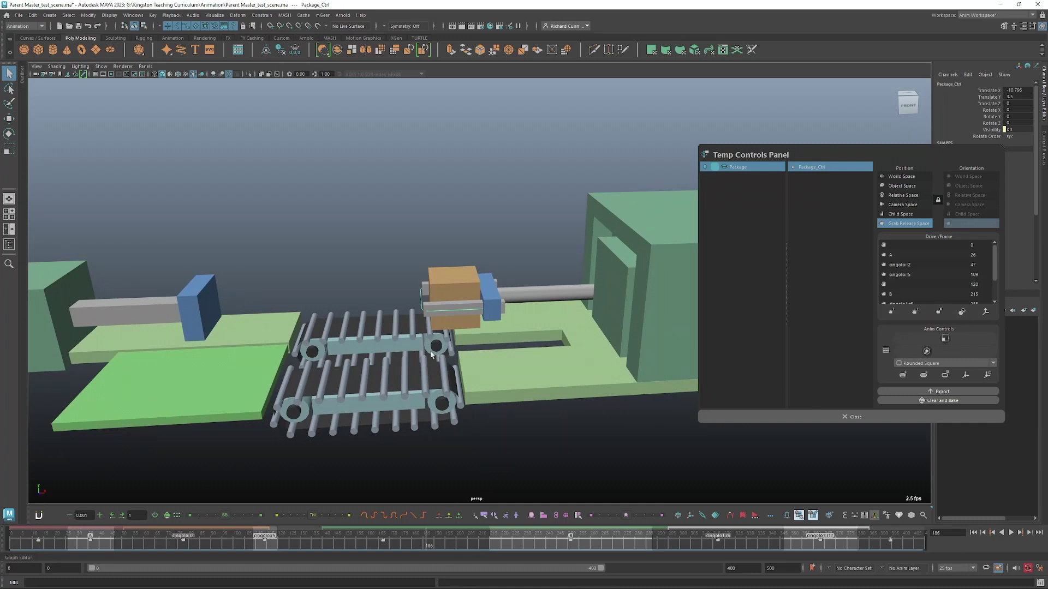
{"action": "right_click_drag", "start_coordinate": [431, 354], "coordinate": [490, 368], "text": "alt"}
{"action": "left_click_drag", "start_coordinate": [424, 546], "coordinate": [480, 547]}
{"action": "right_click_drag", "start_coordinate": [434, 328], "coordinate": [537, 341], "text": "alt"}
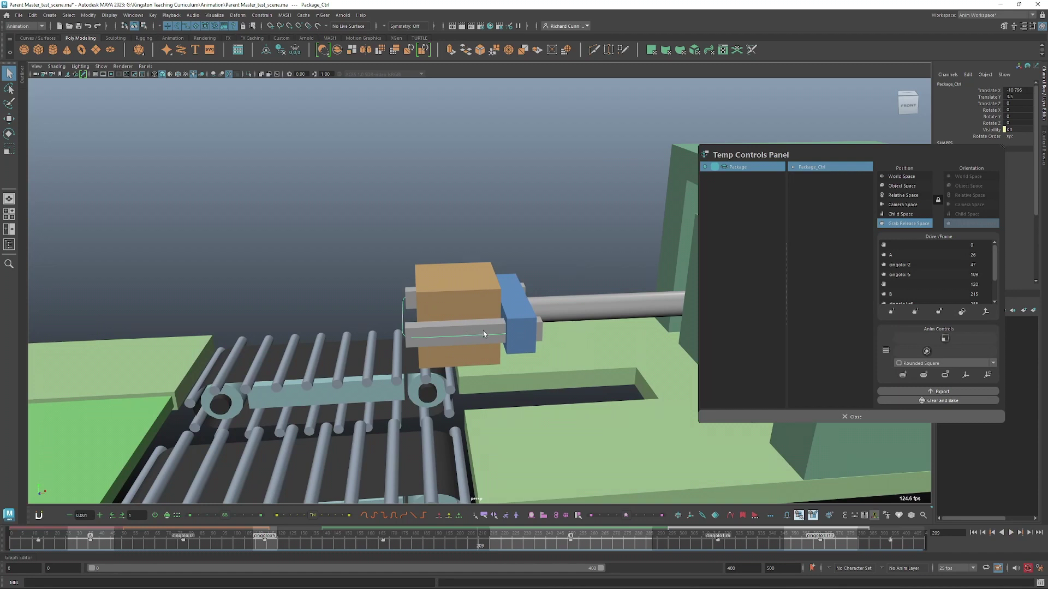
{"action": "left_click_drag", "start_coordinate": [543, 391], "coordinate": [525, 369], "text": "alt"}
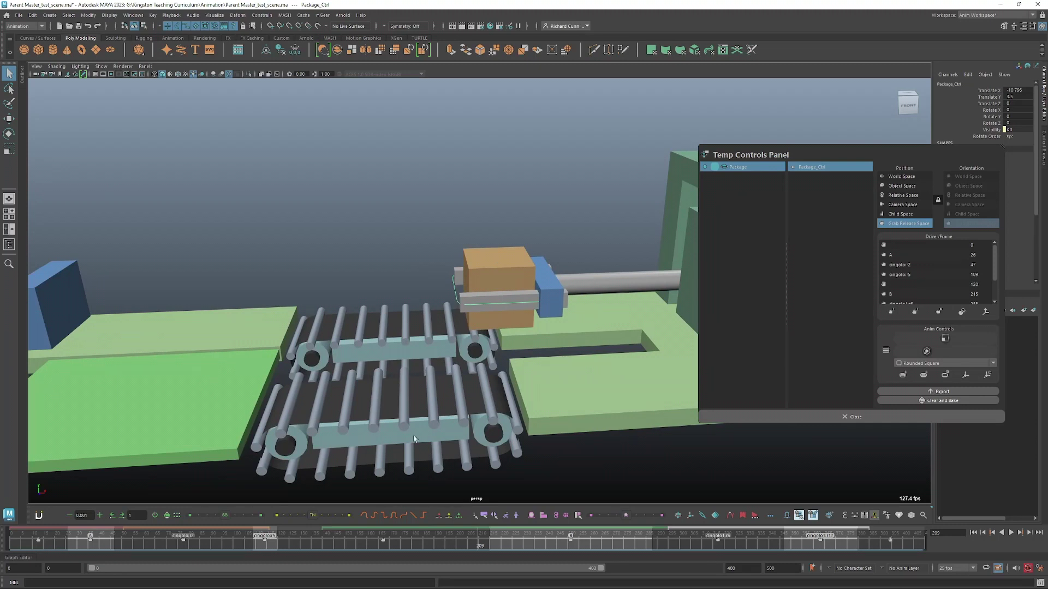
Return to frame 0 and set a key on the package control
{"action": "left_click_drag", "start_coordinate": [413, 438], "coordinate": [486, 355], "text": "alt"}
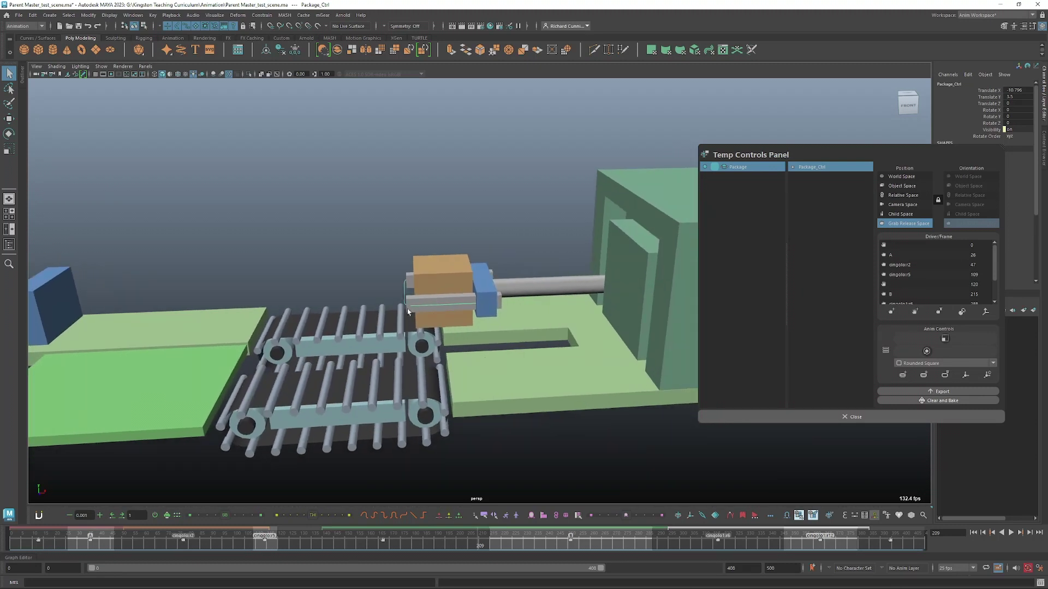
{"action": "left_click", "coordinate": [71, 546]}
{"action": "key", "text": "alt+v"}
{"action": "key", "text": "alt+shift+v"}
{"action": "scroll", "coordinate": [362, 316], "scroll_direction": "down", "scroll_amount": 2}
{"action": "middle_click_drag", "start_coordinate": [362, 316], "coordinate": [499, 320], "text": "alt"}
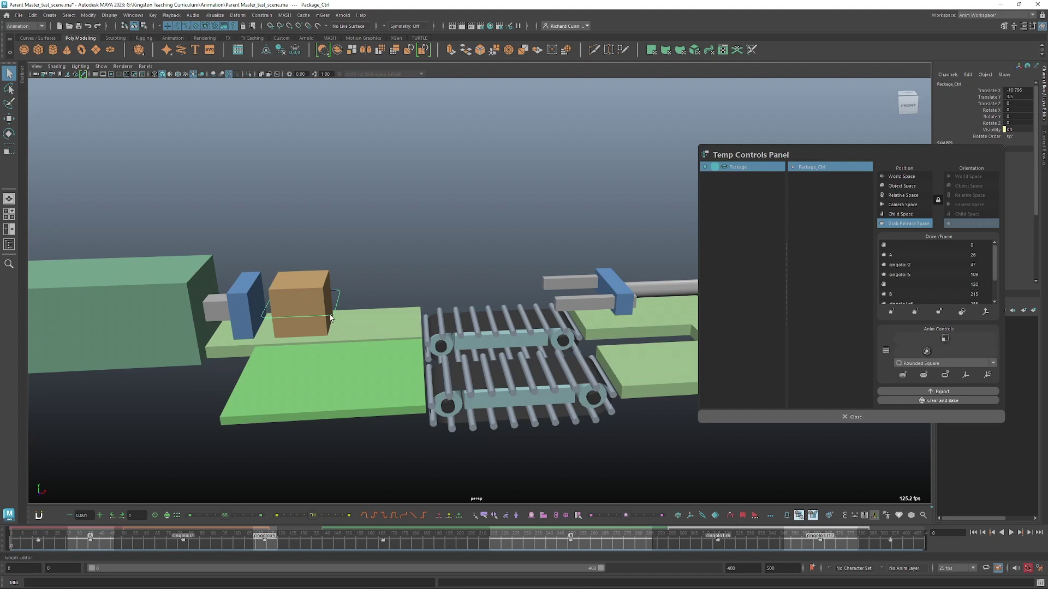
{"action": "left_click", "coordinate": [323, 288]}
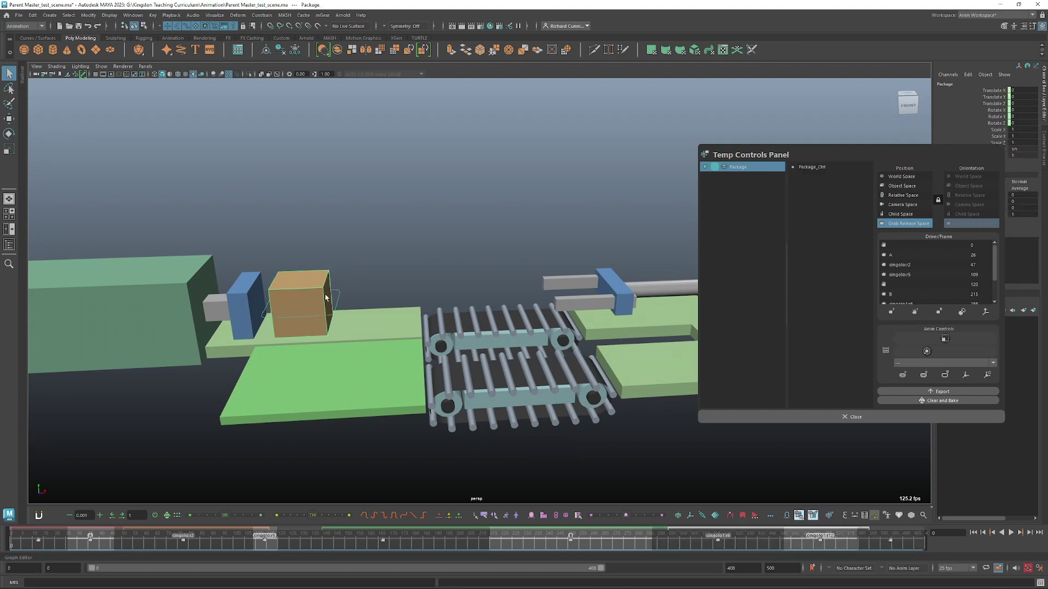
{"action": "left_click_drag", "start_coordinate": [373, 340], "coordinate": [350, 303], "text": "alt"}
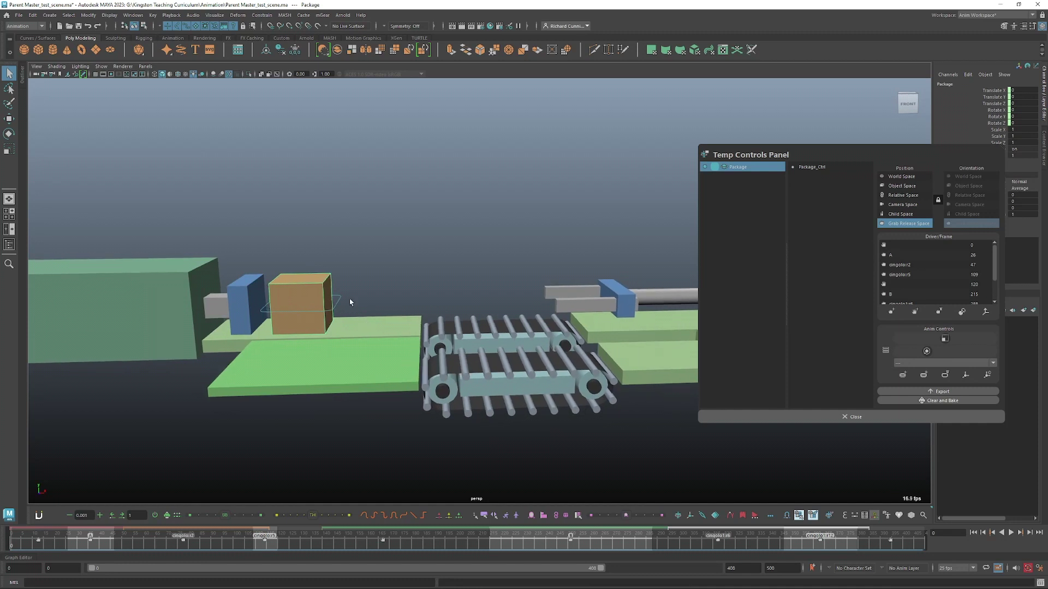
{"action": "scroll", "coordinate": [354, 314], "scroll_direction": "up", "scroll_amount": 2}
{"action": "left_click", "coordinate": [339, 306]}
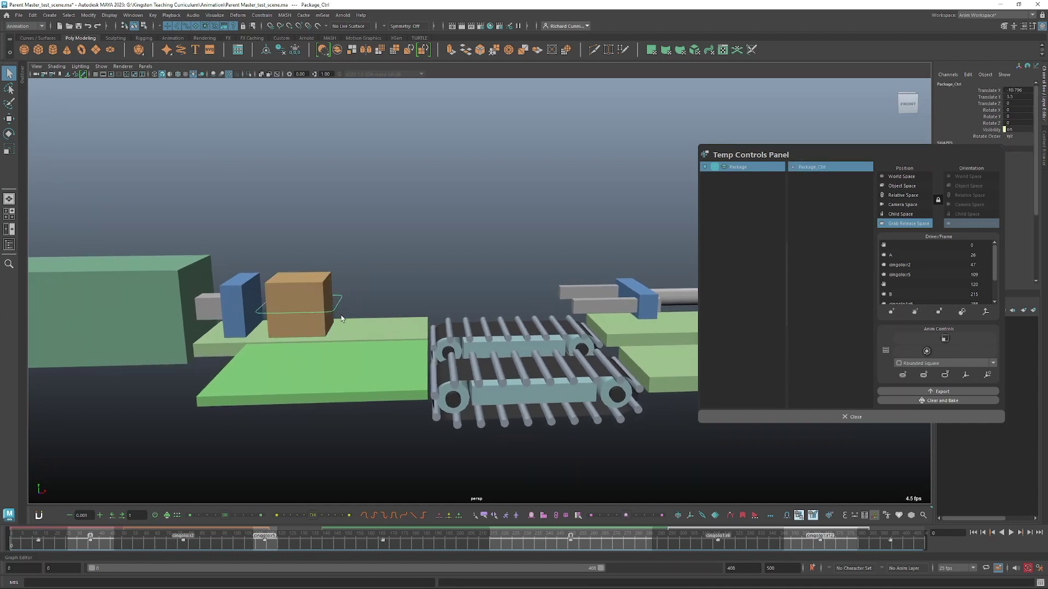
{"action": "left_click", "coordinate": [12, 545]}
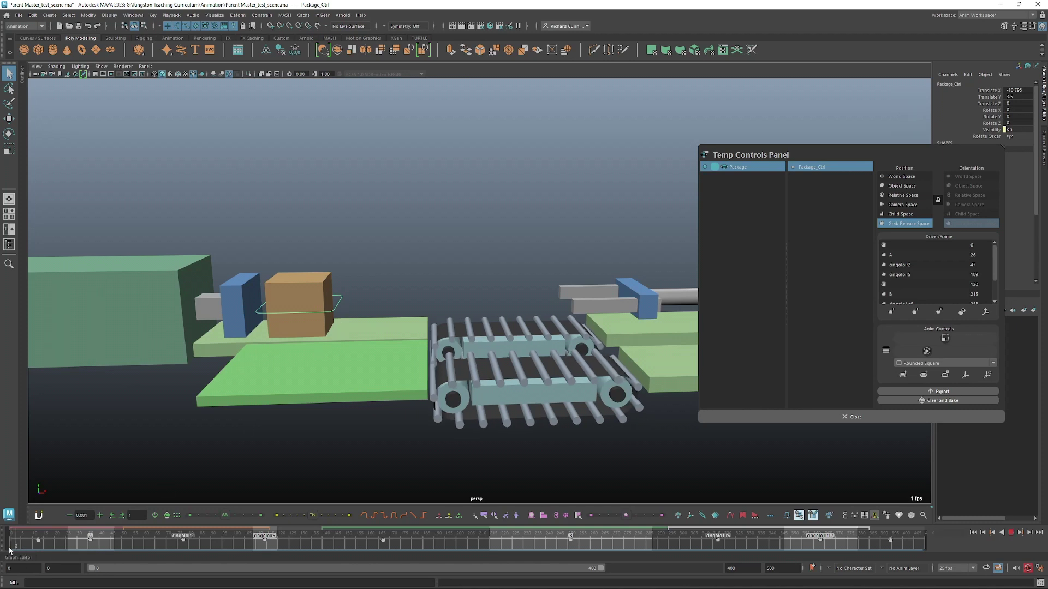
{"action": "key", "text": "s"}
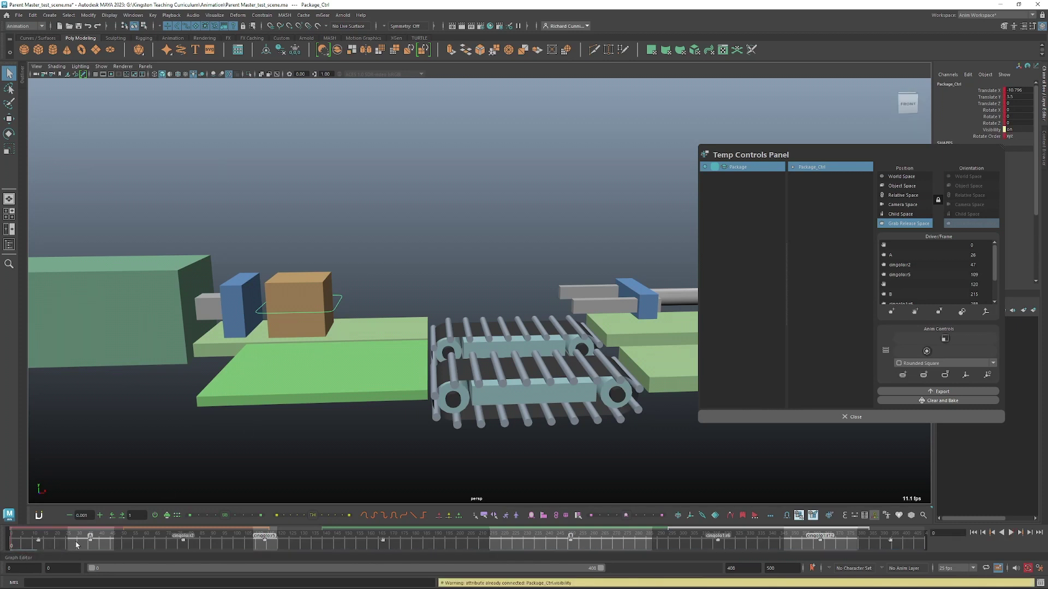
Key the package control at its driver frames 26, 47, 109, 120, 215 and 288
{"action": "left_click_drag", "start_coordinate": [75, 547], "coordinate": [69, 549]}
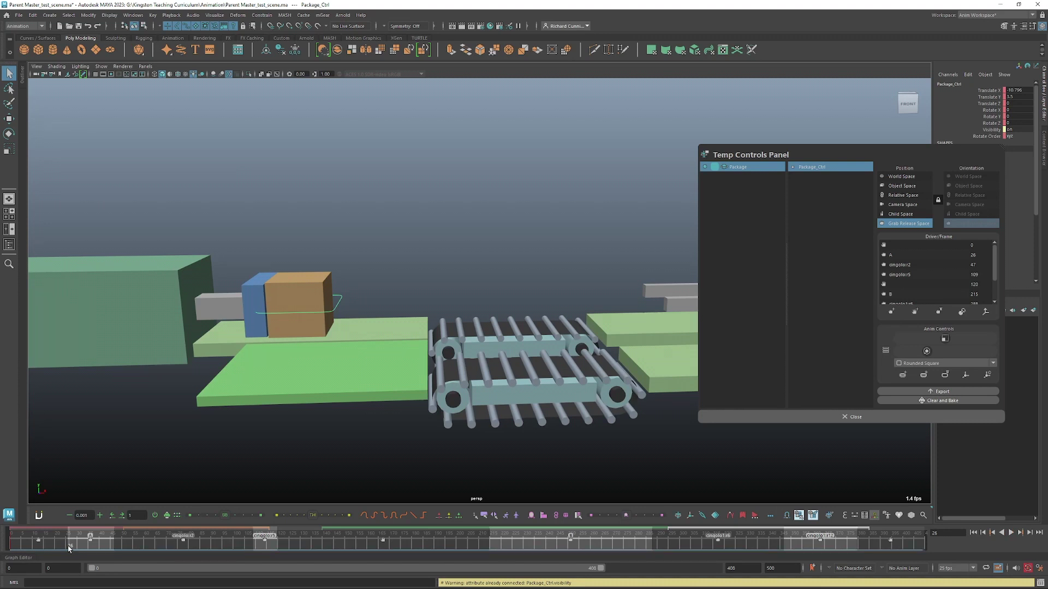
{"action": "mouse_move", "coordinate": [68, 547]}
{"action": "left_mouse_down"}
{"action": "mouse_move", "coordinate": [58, 547]}
{"action": "mouse_move", "coordinate": [70, 547]}
{"action": "left_mouse_up"}
{"action": "key", "text": "alt+v"}
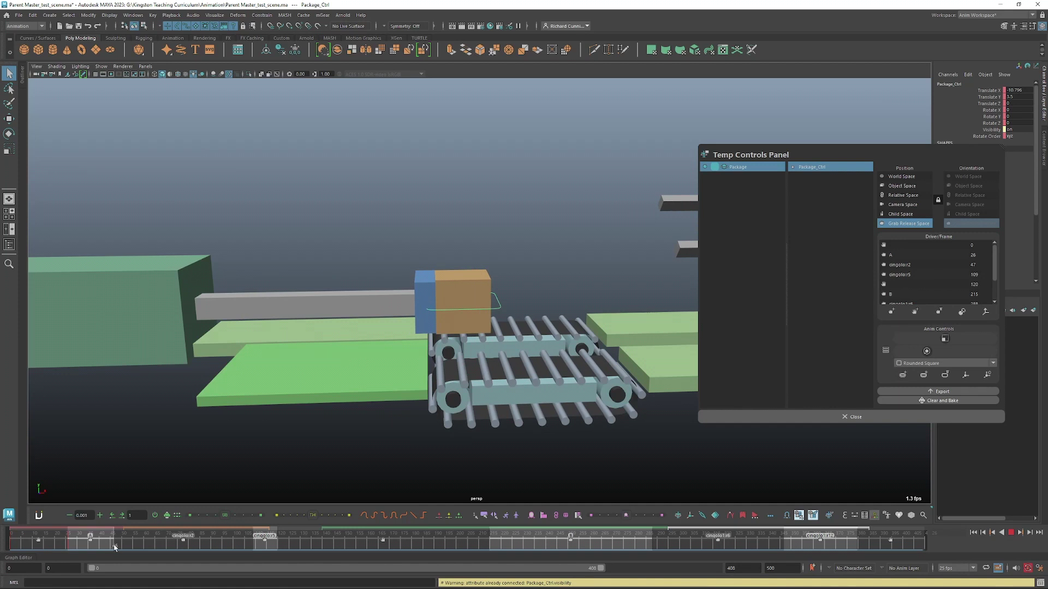
{"action": "left_click", "coordinate": [245, 547]}
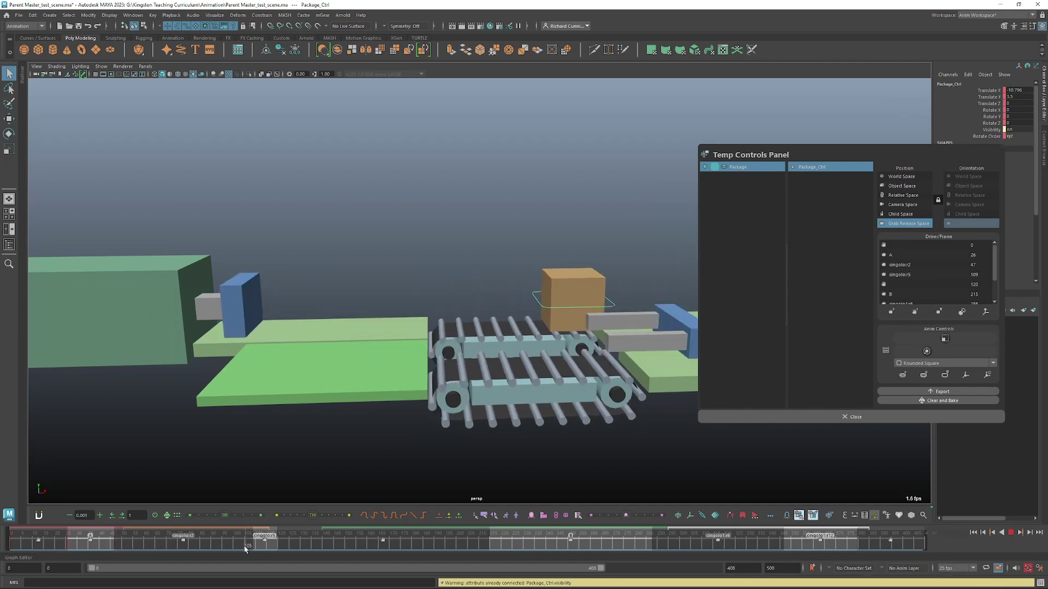
{"action": "left_click_drag", "start_coordinate": [245, 547], "coordinate": [492, 552]}
{"action": "left_click_drag", "start_coordinate": [491, 543], "coordinate": [654, 548]}
Key the package control at driver frames 347 and 380, and set the animation end to frame 400
{"action": "left_click_drag", "start_coordinate": [574, 571], "coordinate": [682, 571]}
{"action": "left_click_drag", "start_coordinate": [993, 266], "coordinate": [994, 286]}
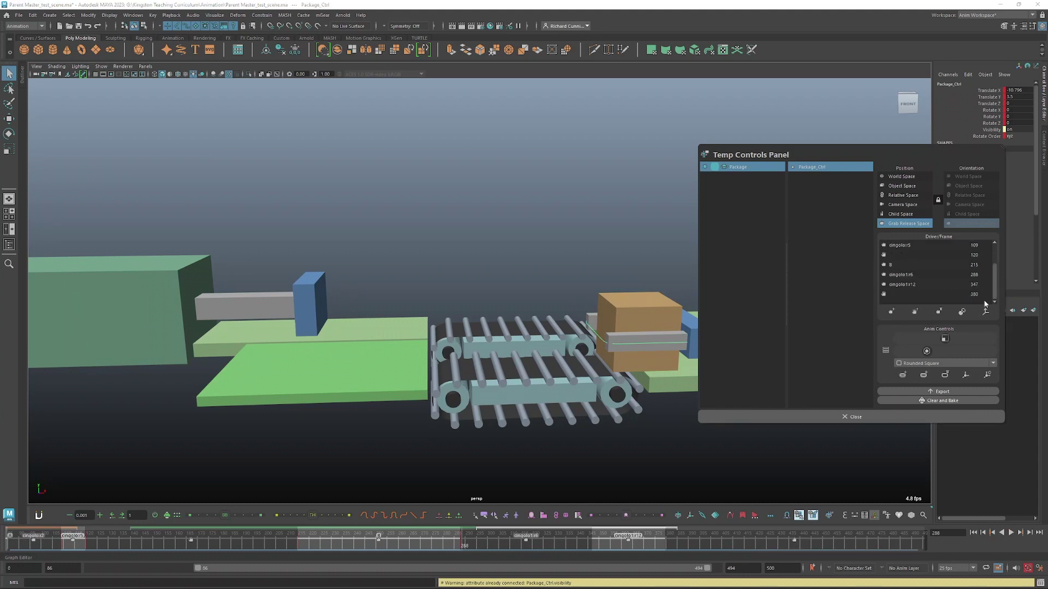
{"action": "left_click_drag", "start_coordinate": [623, 545], "coordinate": [666, 547]}
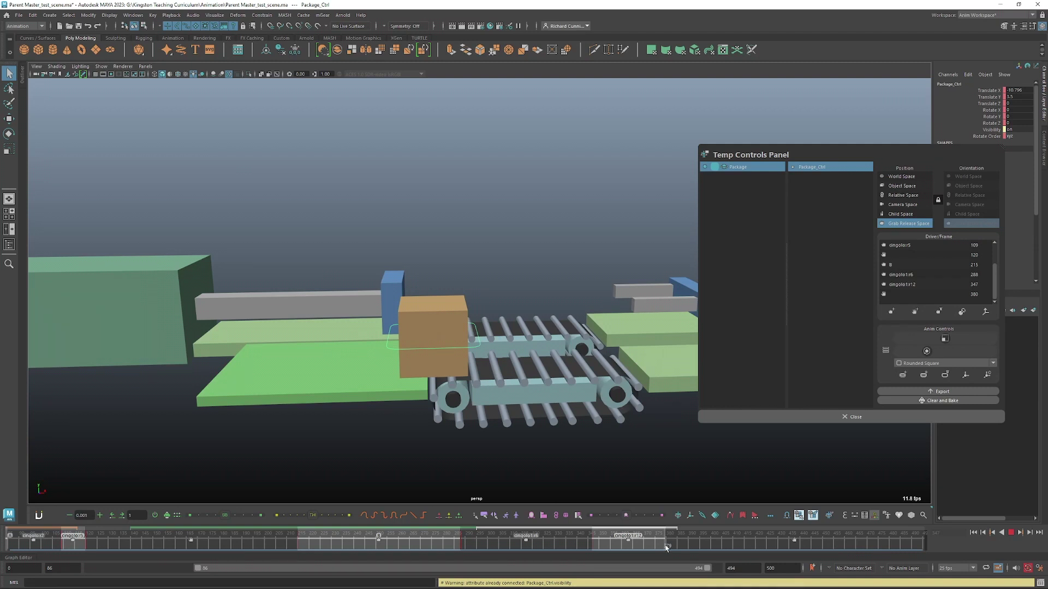
{"action": "left_click_drag", "start_coordinate": [666, 547], "coordinate": [670, 547]}
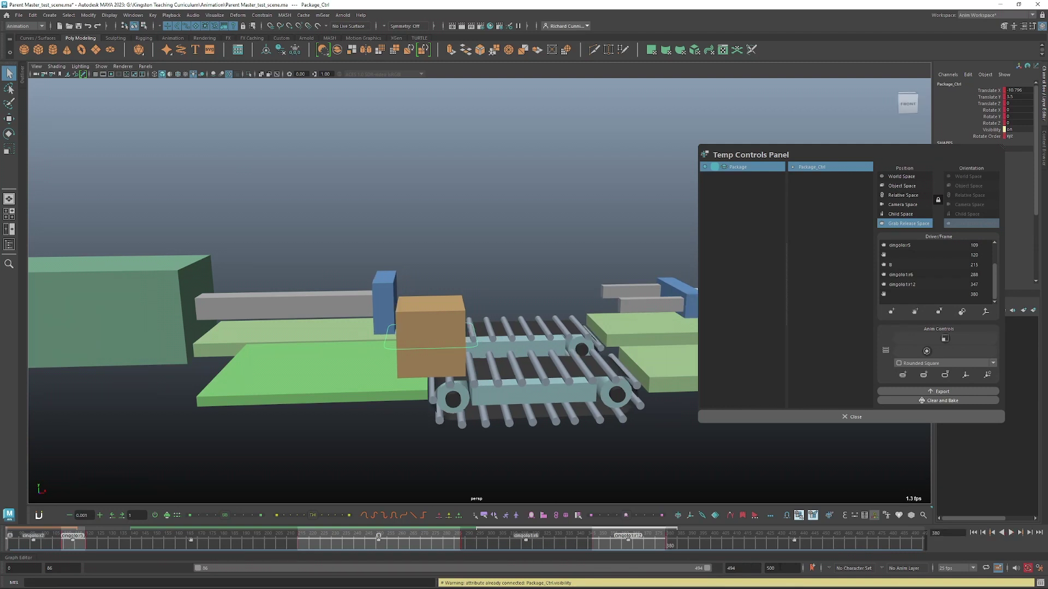
{"action": "left_click_drag", "start_coordinate": [780, 568], "coordinate": [736, 565]}
{"action": "type", "text": "400"}
{"action": "key", "text": "Return"}
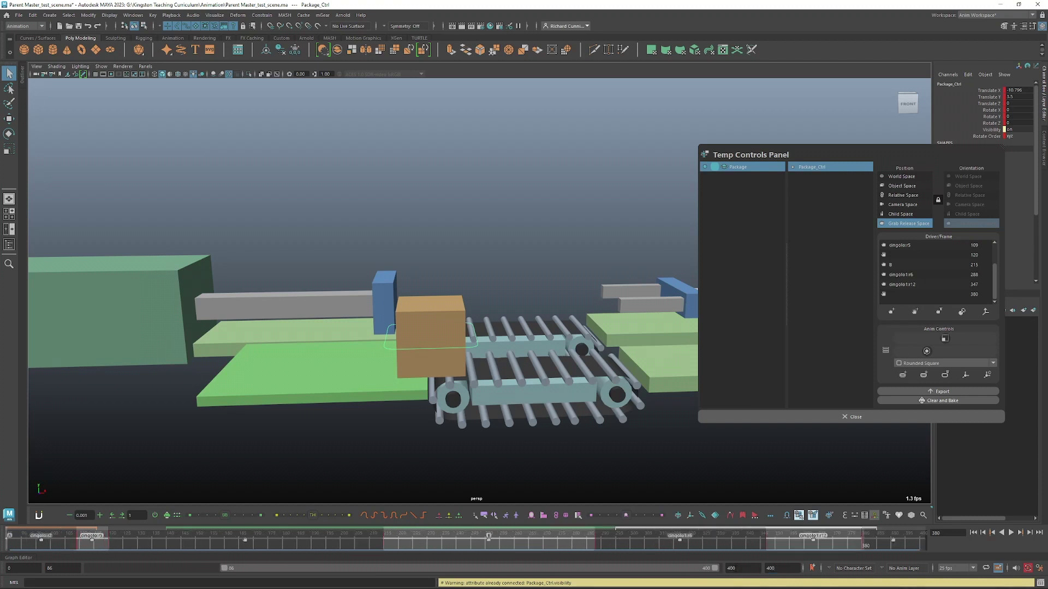
Review the gripper carrying the package from frame 202 to 250, and move the Temp Controls Panel clear of the channel values
{"action": "left_click_drag", "start_coordinate": [304, 547], "coordinate": [350, 550]}
{"action": "left_click_drag", "start_coordinate": [863, 159], "coordinate": [904, 161]}
{"action": "middle_click_drag", "start_coordinate": [647, 296], "coordinate": [476, 308], "text": "alt"}
{"action": "scroll", "coordinate": [474, 311], "scroll_direction": "down", "scroll_amount": 1}
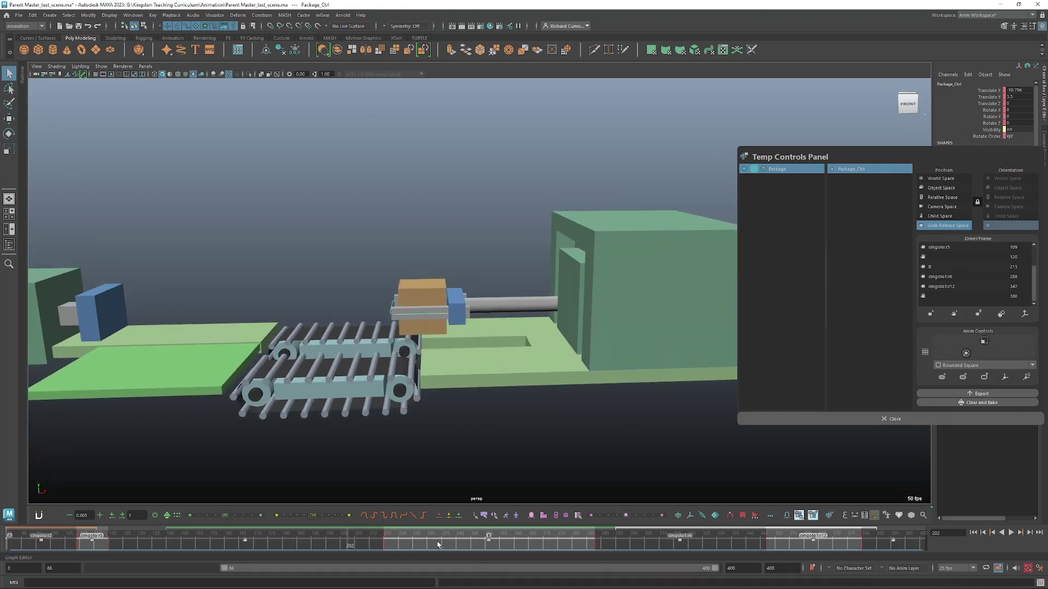
{"action": "key", "text": "alt+v"}
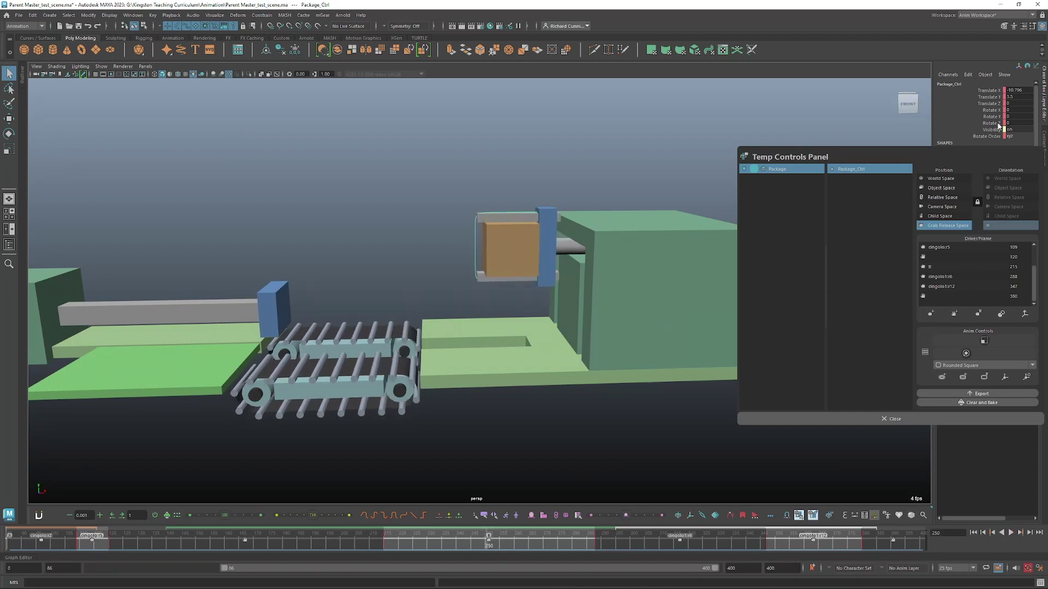
{"action": "left_click_drag", "start_coordinate": [937, 143], "coordinate": [950, 228]}
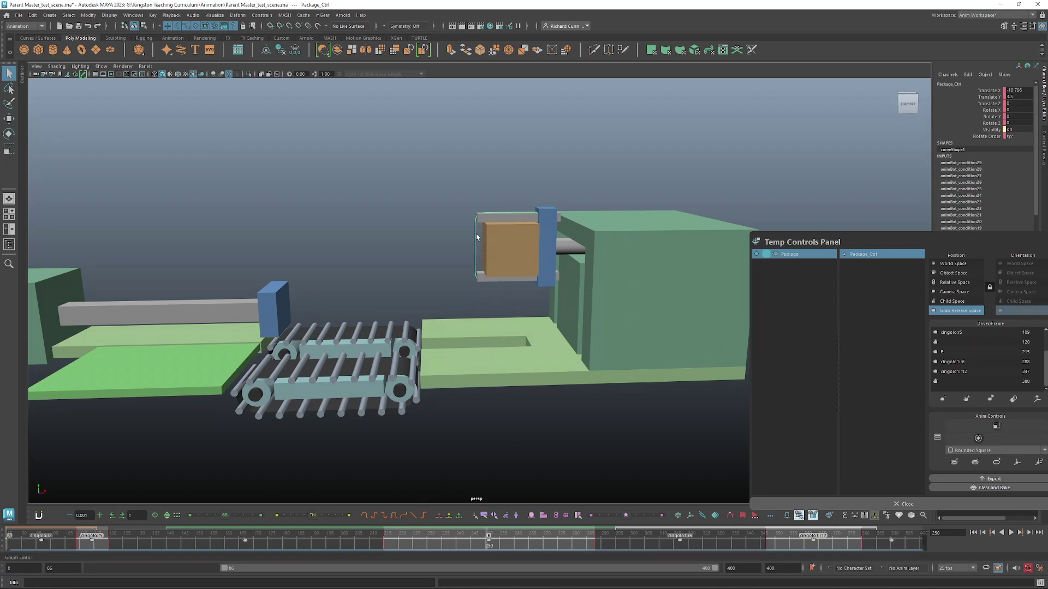
Try rotating the package control inside the gripper at frame 250 and undo the rotation
{"action": "key", "text": "e"}
{"action": "left_click_drag", "start_coordinate": [465, 188], "coordinate": [490, 261]}
{"action": "key", "text": "ctrl+z"}
{"action": "key", "text": "e"}
{"action": "key", "text": "ctrl+z"}
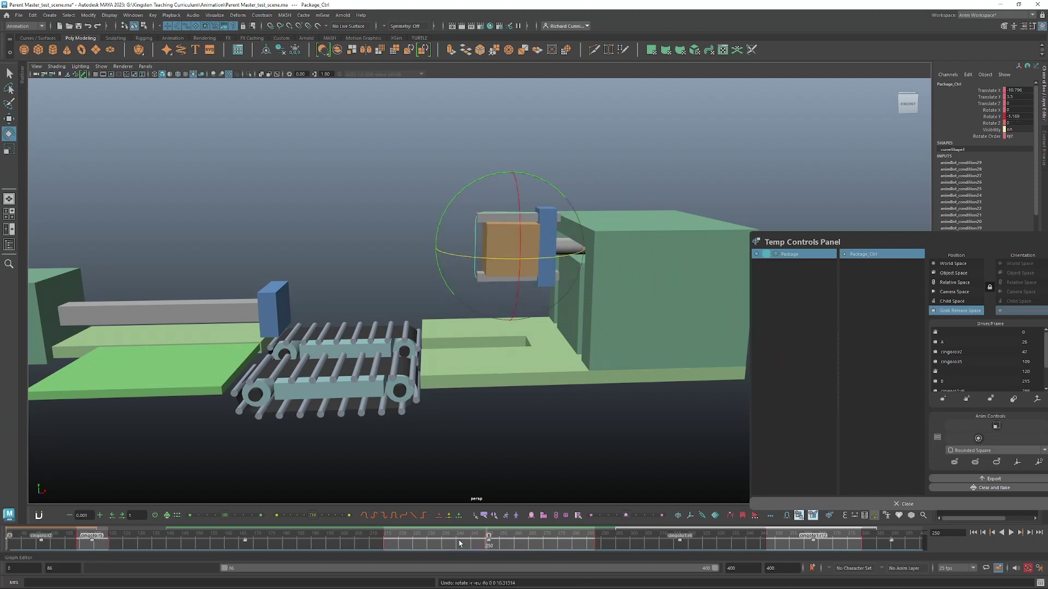
Rotate the package control about Z at frame 250 and scrub through the gripper section to check the motion
{"action": "left_click_drag", "start_coordinate": [488, 544], "coordinate": [387, 549]}
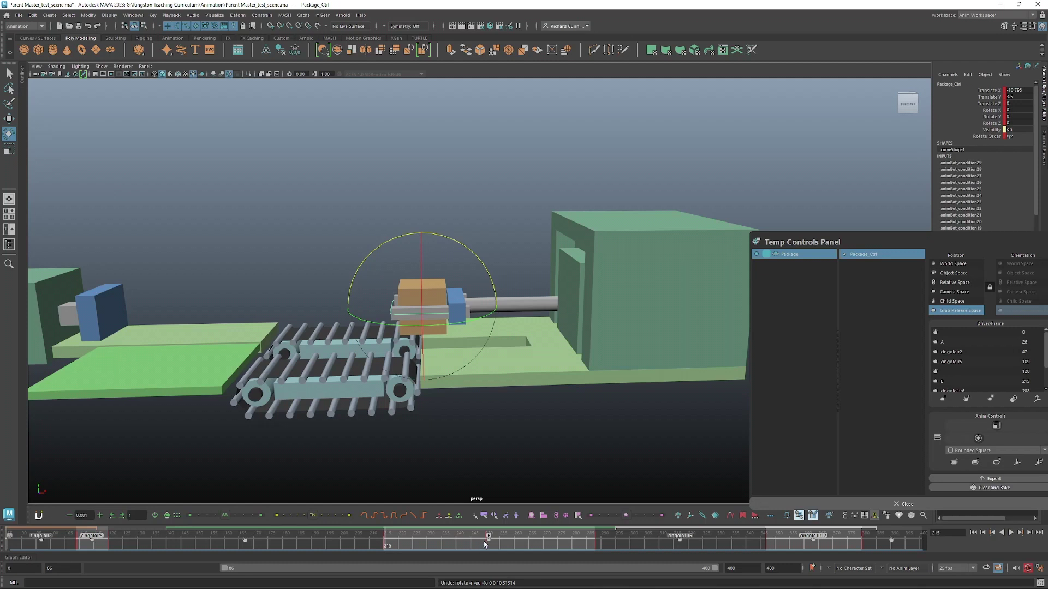
{"action": "left_click", "coordinate": [487, 544]}
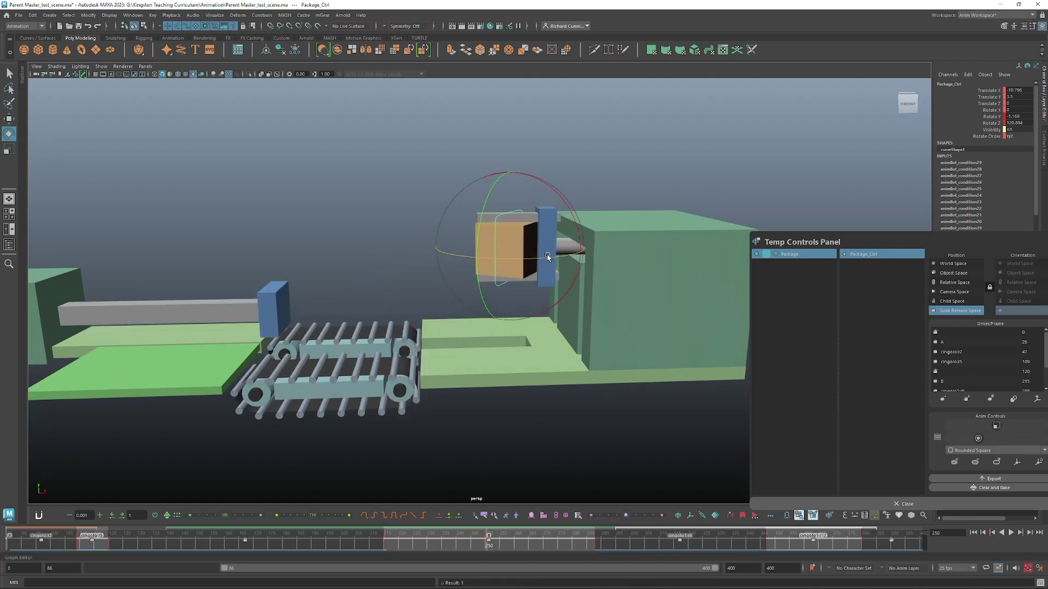
{"action": "left_click_drag", "start_coordinate": [548, 257], "coordinate": [467, 260]}
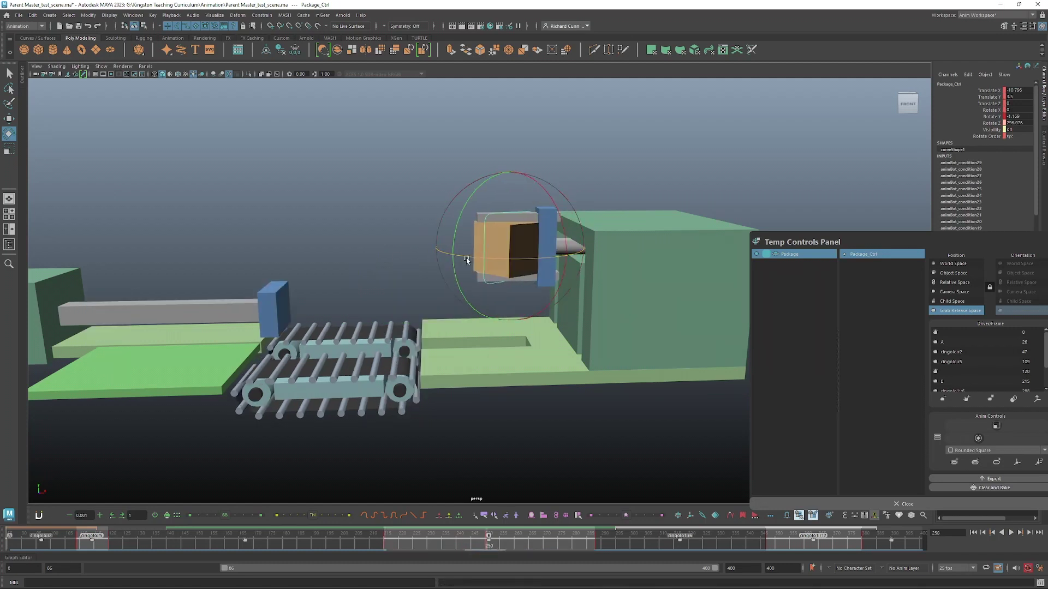
{"action": "left_click_drag", "start_coordinate": [399, 547], "coordinate": [533, 546]}
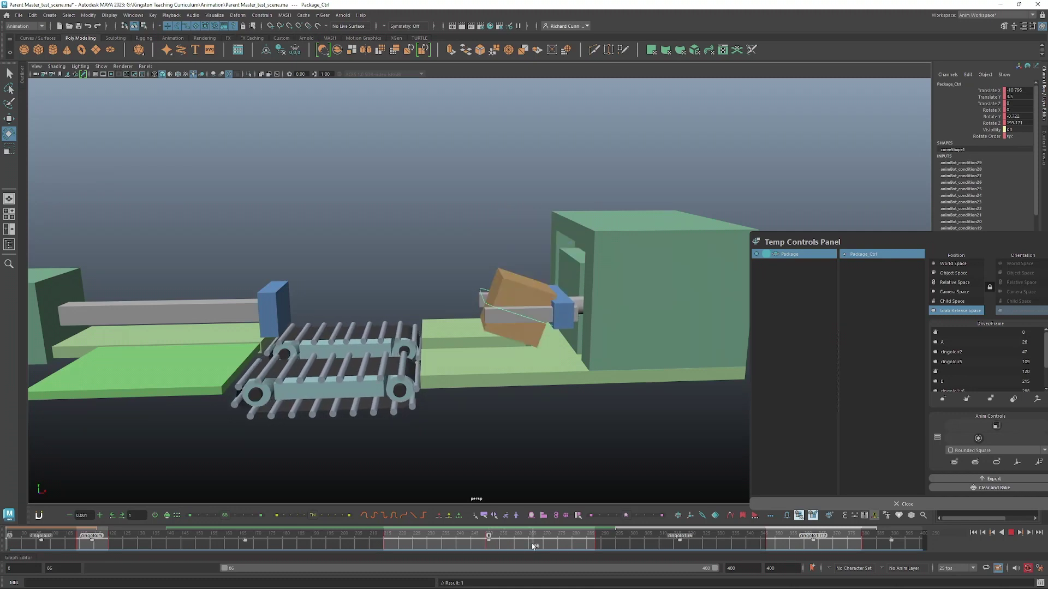
Scrub back to frame 185 and delete the package control's key at frame 250
{"action": "left_click_drag", "start_coordinate": [533, 546], "coordinate": [300, 545]}
{"action": "right_click", "coordinate": [489, 546]}
{"action": "left_click", "coordinate": [501, 392]}
Bring all the machines into view and examine the temp control options for baking, spaces, toggling and clearing
{"action": "left_click_drag", "start_coordinate": [557, 330], "coordinate": [592, 312], "text": "alt"}
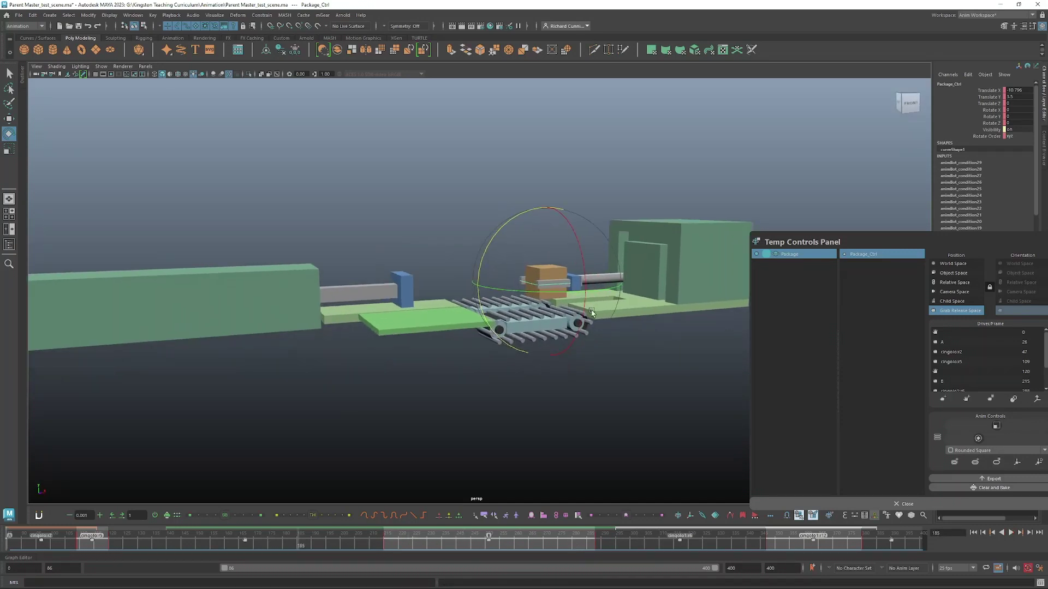
{"action": "left_click_drag", "start_coordinate": [977, 239], "coordinate": [956, 124]}
{"action": "middle_click_drag", "start_coordinate": [589, 380], "coordinate": [590, 411], "text": "alt"}
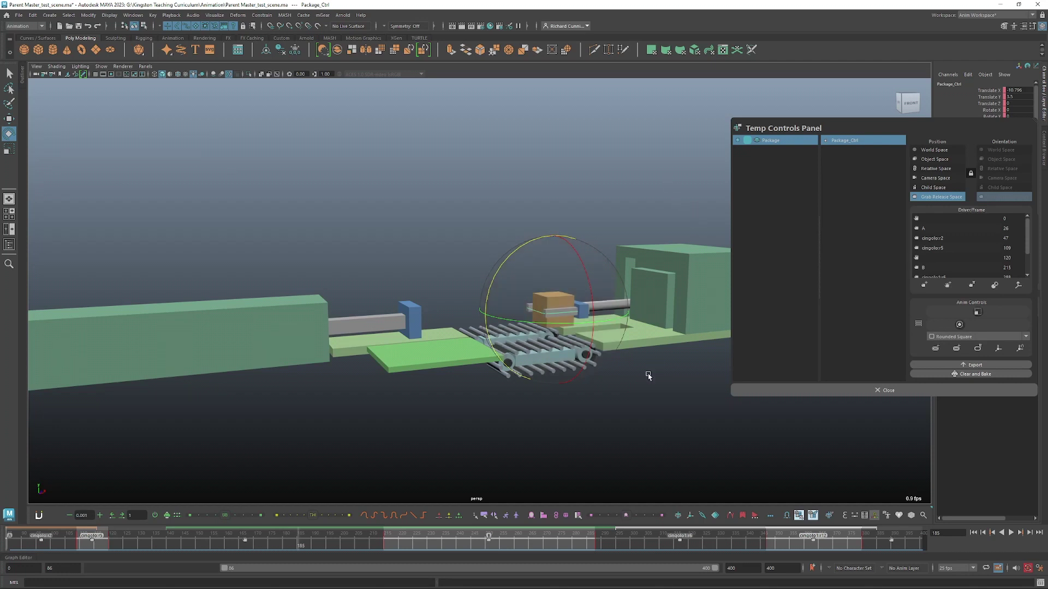
{"action": "middle_click_drag", "start_coordinate": [648, 376], "coordinate": [666, 358], "text": "alt"}
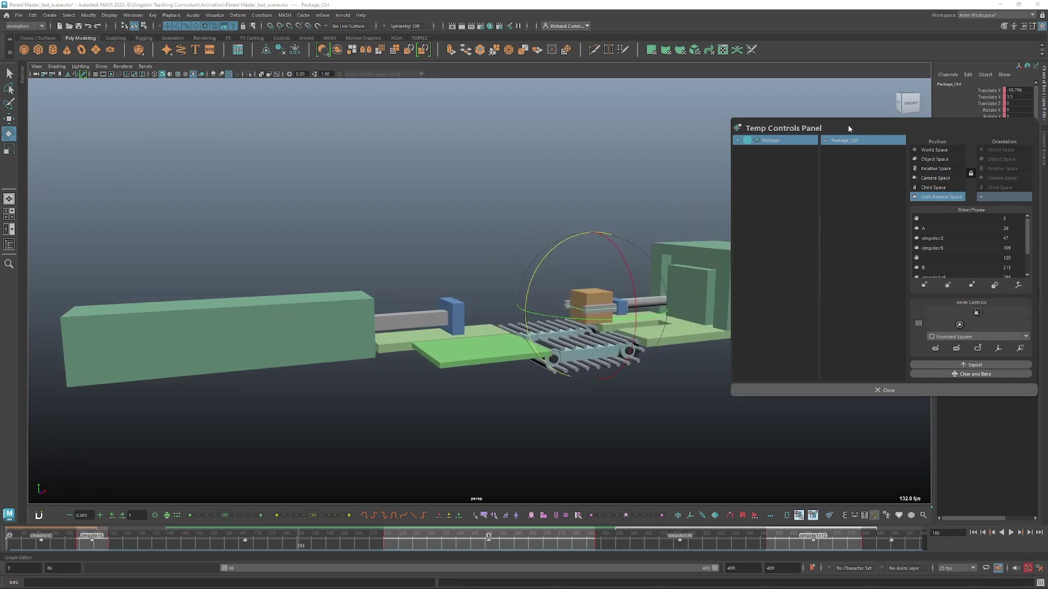
{"action": "left_click_drag", "start_coordinate": [848, 126], "coordinate": [848, 121]}
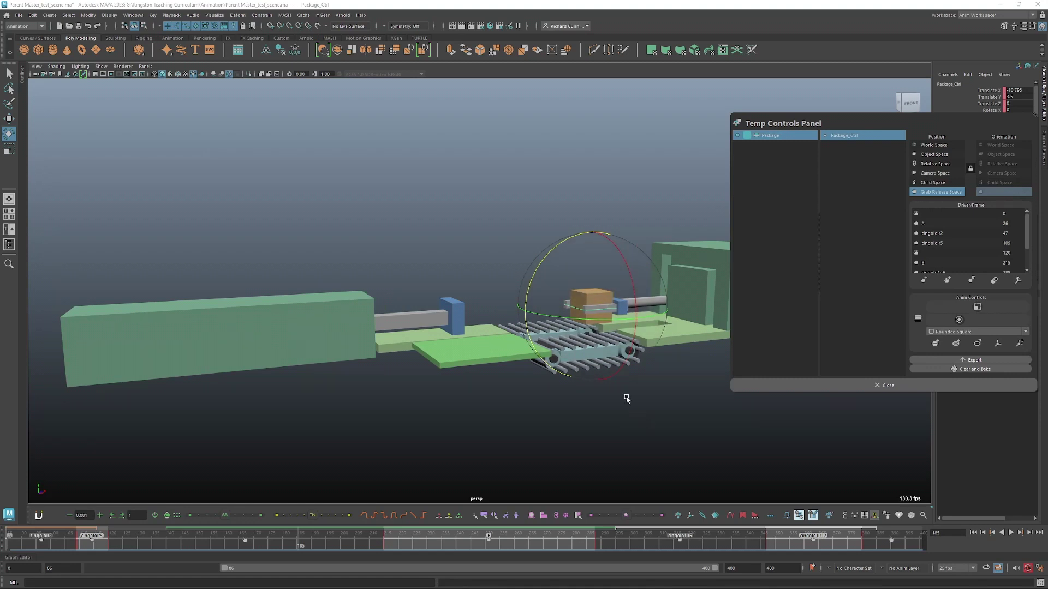
{"action": "left_click_drag", "start_coordinate": [627, 399], "coordinate": [682, 524], "text": "alt"}
{"action": "right_click", "coordinate": [678, 516]}
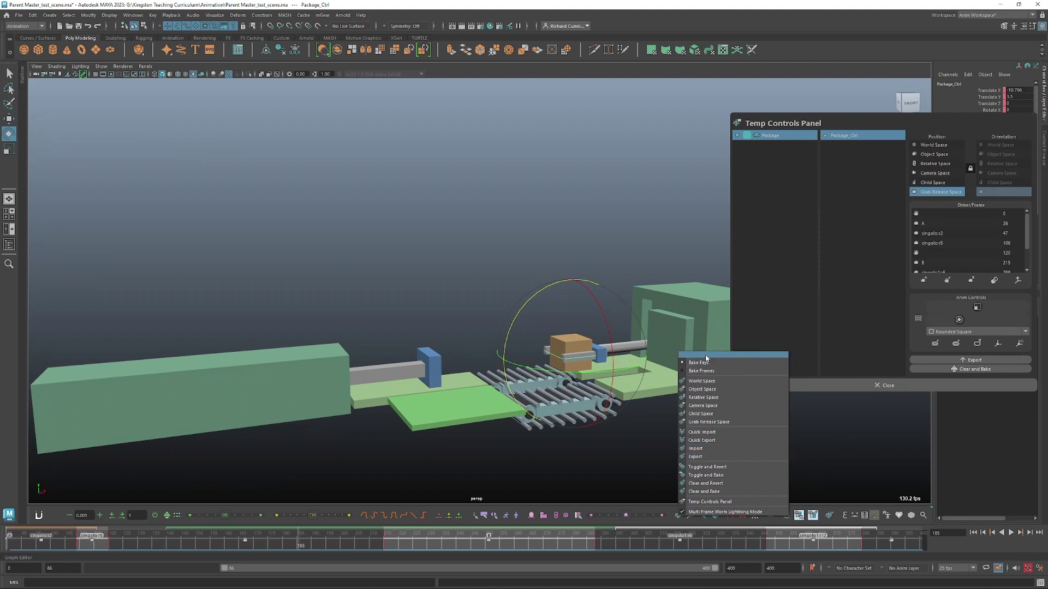
{"action": "mouse_move", "coordinate": [706, 362]}
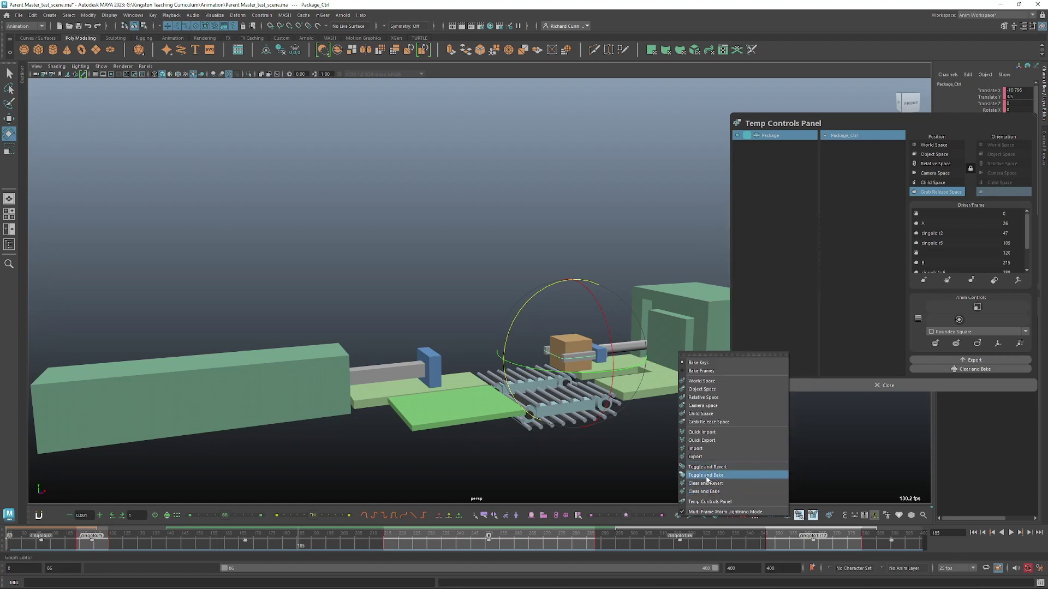
{"action": "mouse_move", "coordinate": [707, 479]}
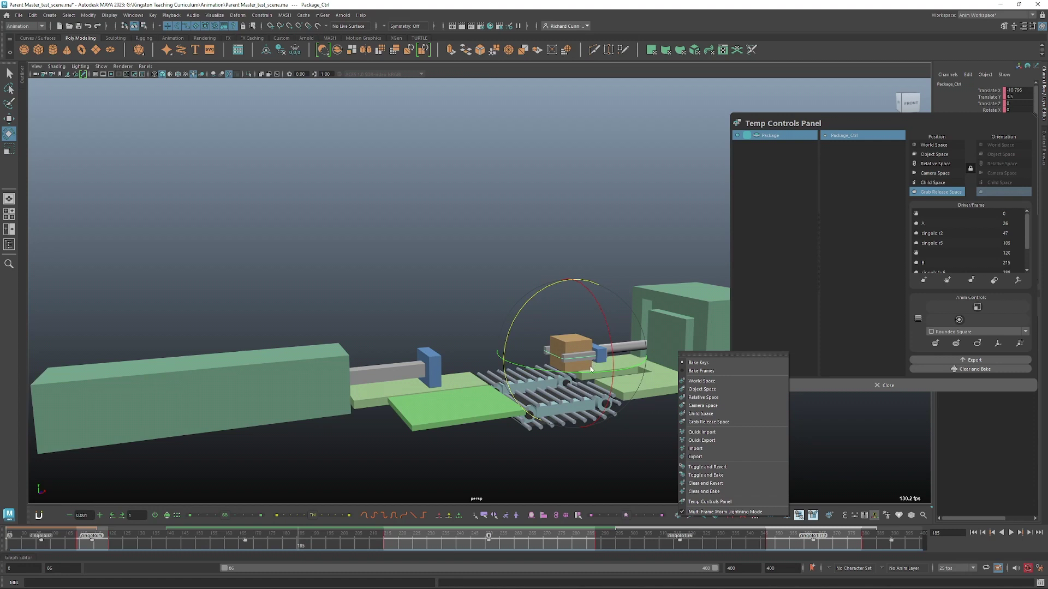
Open the Outliner and expand the animBot group down to Package_Ctrl to examine the temp control's hierarchy and constraints
{"action": "left_click", "coordinate": [11, 247]}
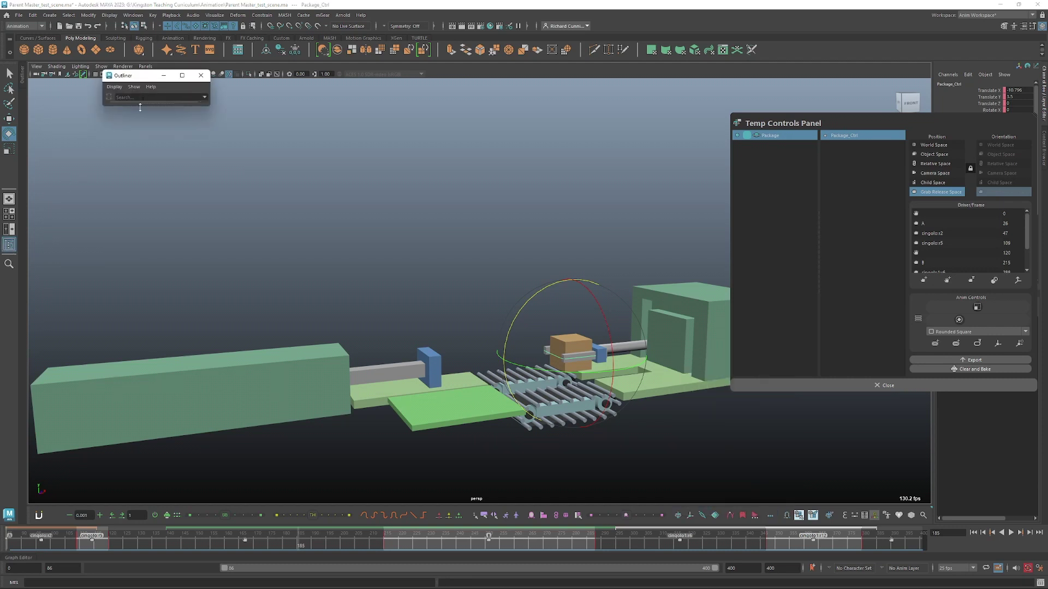
{"action": "left_click_drag", "start_coordinate": [140, 108], "coordinate": [140, 342]}
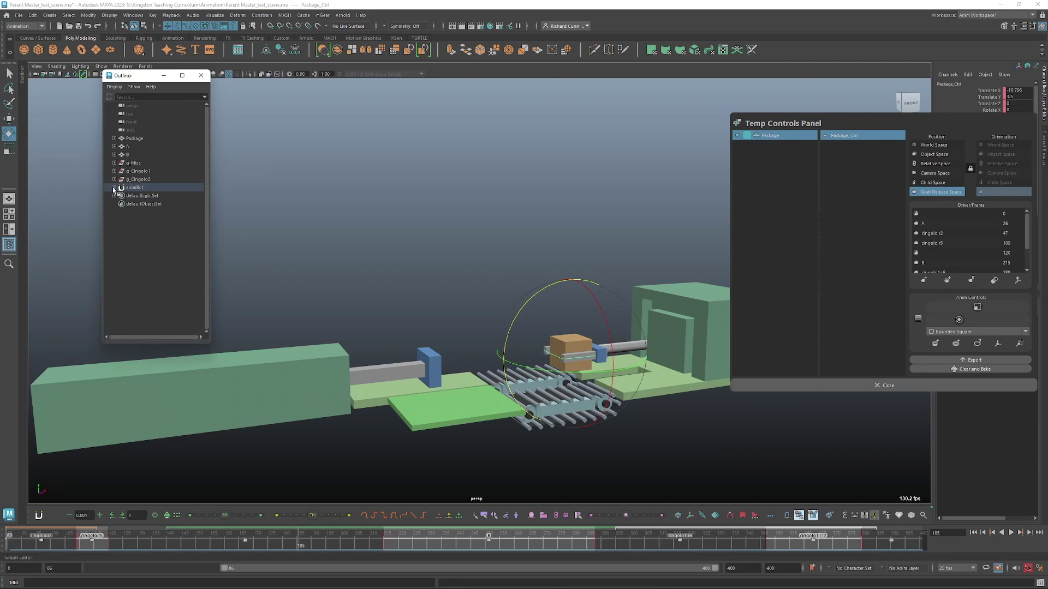
{"action": "left_click", "coordinate": [114, 187]}
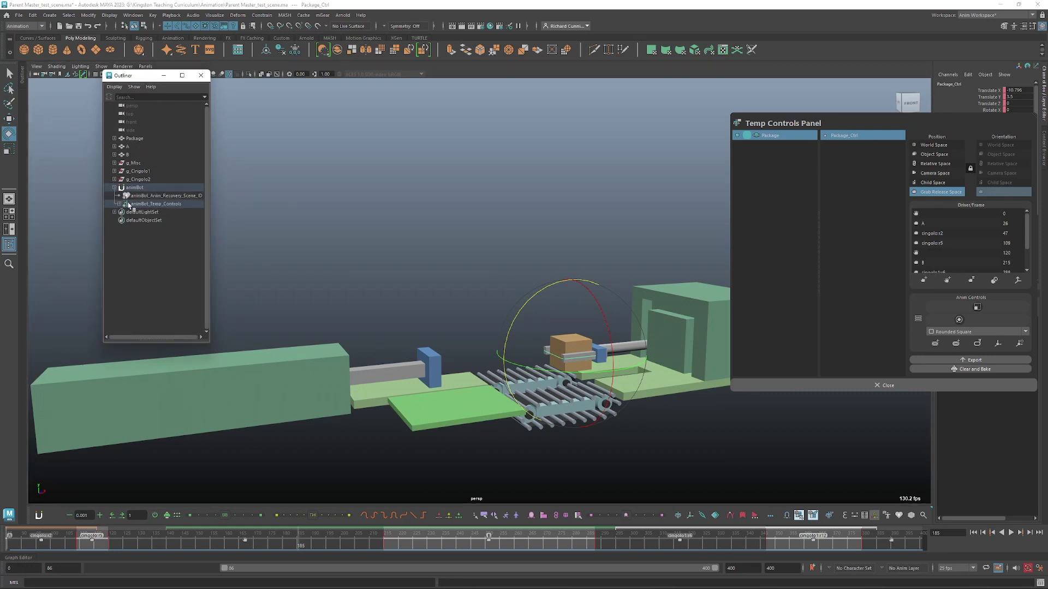
{"action": "left_click", "coordinate": [119, 204], "text": "shift"}
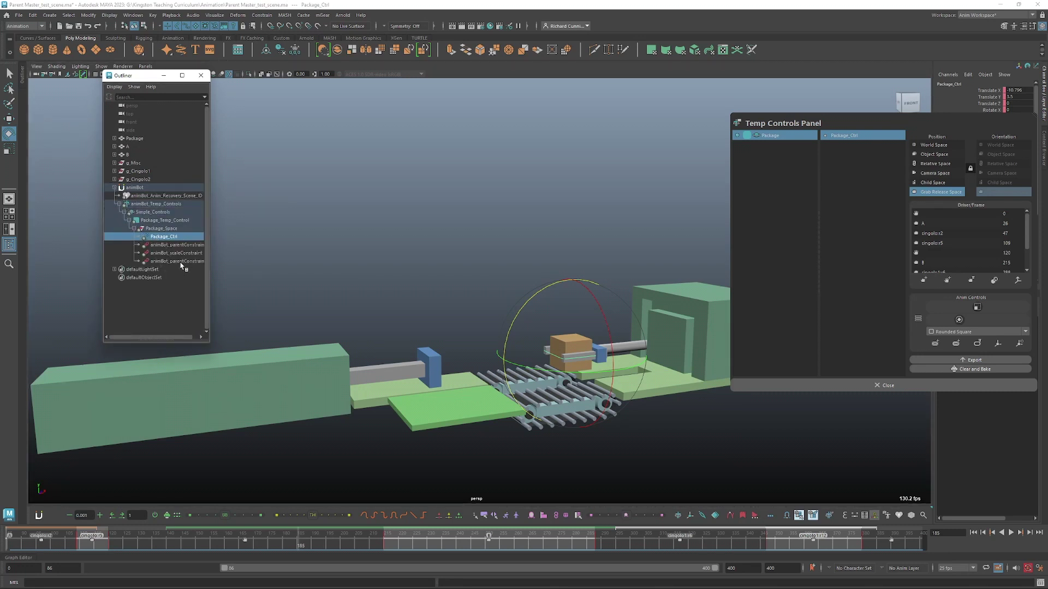
{"action": "left_click_drag", "start_coordinate": [210, 265], "coordinate": [247, 268]}
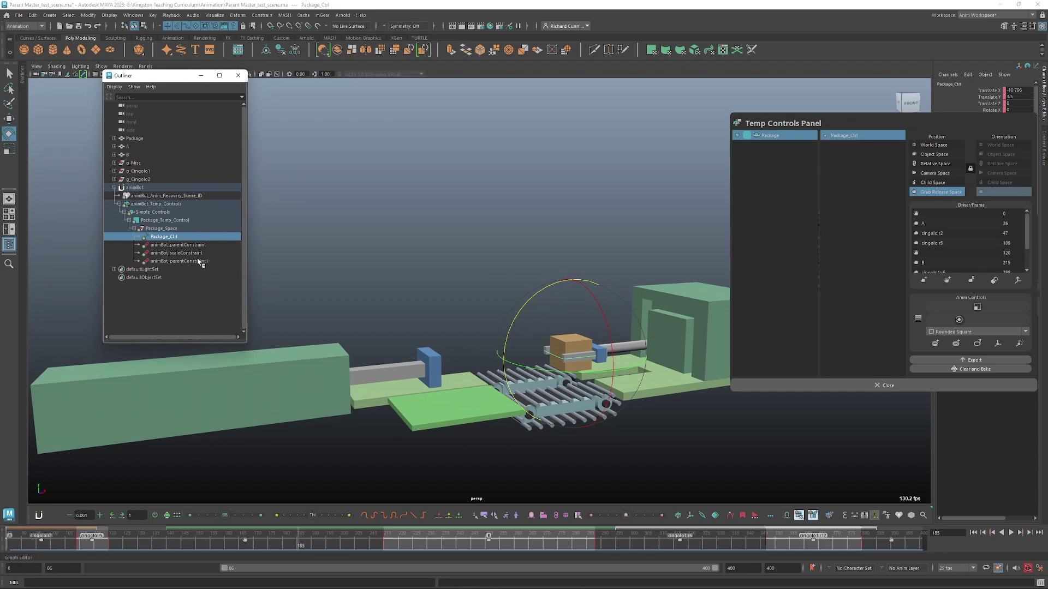
Review the temp control's toggle and clear options, then scrub the package animation to frame 215 and inspect the gripper area
{"action": "right_click", "coordinate": [678, 517]}
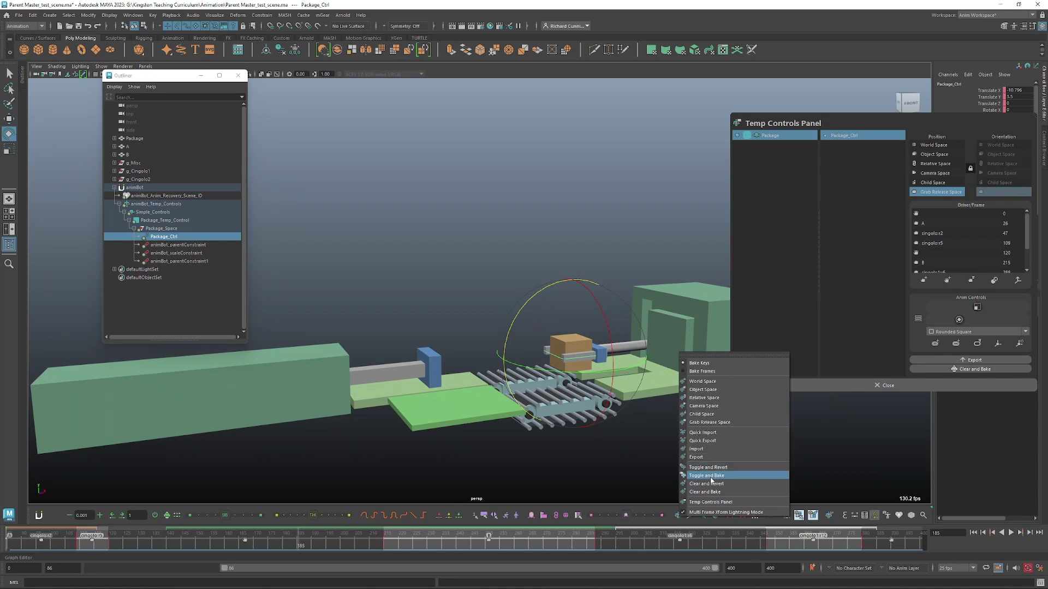
{"action": "mouse_move", "coordinate": [717, 479]}
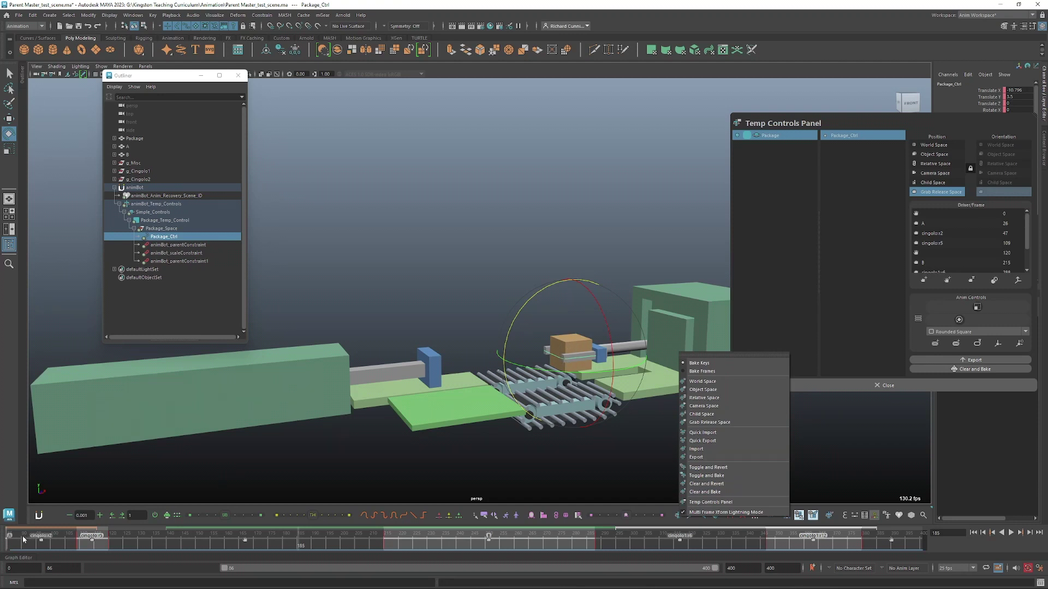
{"action": "mouse_move", "coordinate": [13, 548]}
{"action": "left_mouse_down"}
{"action": "mouse_move", "coordinate": [187, 553]}
{"action": "mouse_move", "coordinate": [10, 550]}
{"action": "left_mouse_up"}
{"action": "middle_click_drag", "start_coordinate": [528, 369], "coordinate": [545, 393], "text": "alt"}
{"action": "left_click_drag", "start_coordinate": [544, 393], "coordinate": [544, 397], "text": "alt"}
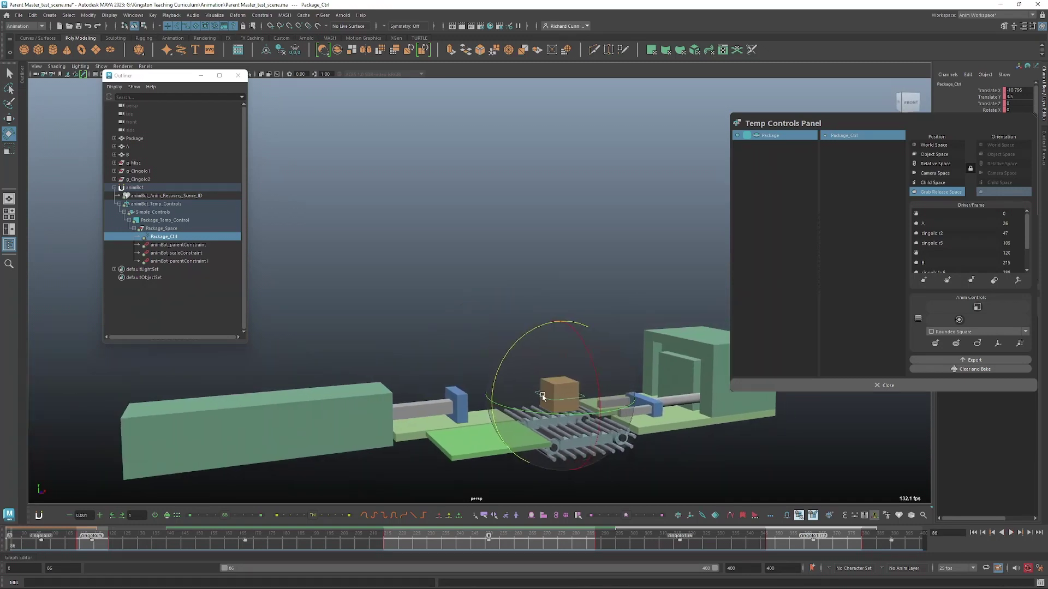
{"action": "right_click_drag", "start_coordinate": [545, 397], "coordinate": [490, 381], "text": "alt"}
{"action": "middle_click_drag", "start_coordinate": [514, 390], "coordinate": [502, 424], "text": "alt"}
{"action": "left_click_drag", "start_coordinate": [502, 424], "coordinate": [490, 383], "text": "alt"}
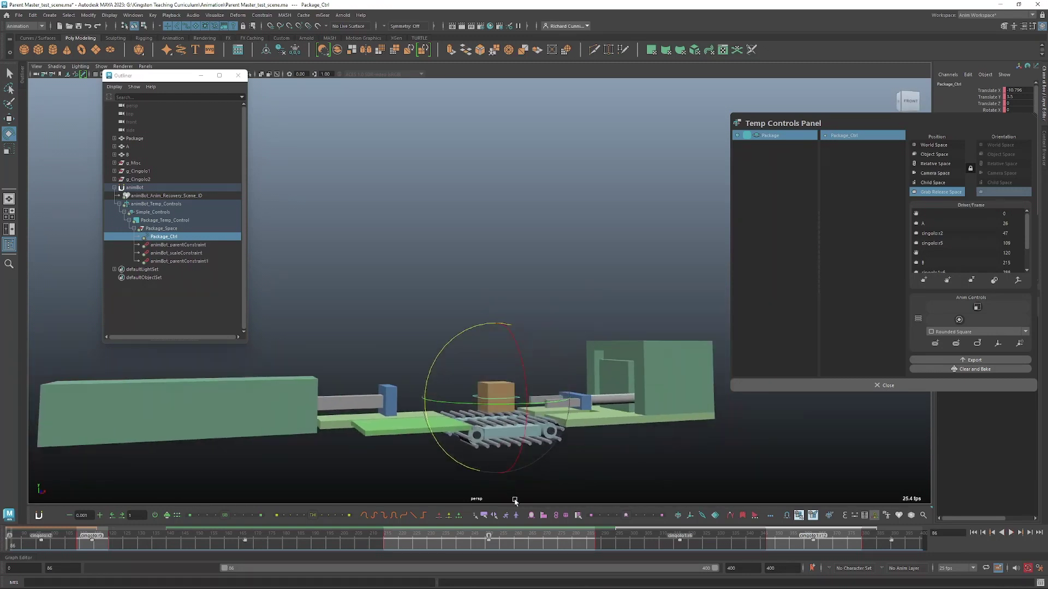
{"action": "key", "text": "alt+v"}
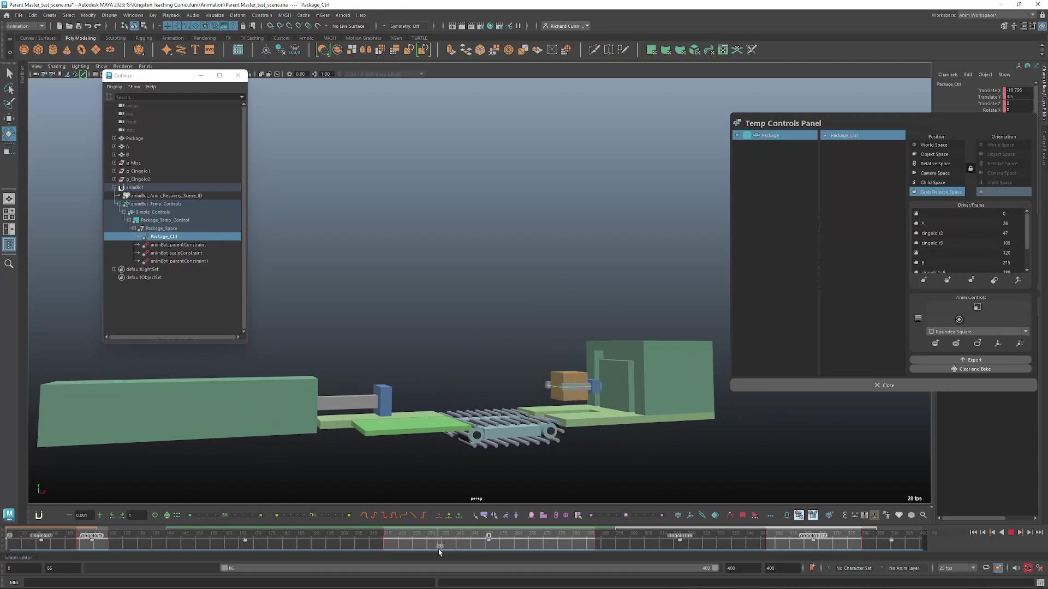
{"action": "left_click_drag", "start_coordinate": [480, 549], "coordinate": [387, 543]}
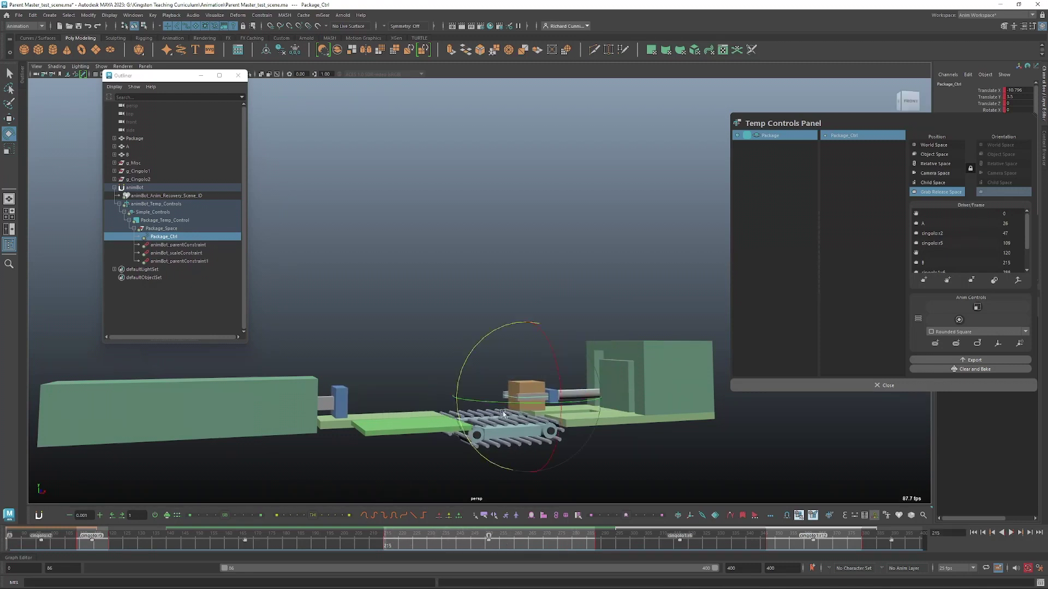
{"action": "right_click_drag", "start_coordinate": [541, 358], "coordinate": [516, 355], "text": "alt"}
{"action": "middle_click_drag", "start_coordinate": [516, 355], "coordinate": [535, 362], "text": "alt"}
{"action": "right_click_drag", "start_coordinate": [563, 353], "coordinate": [585, 371], "text": "alt"}
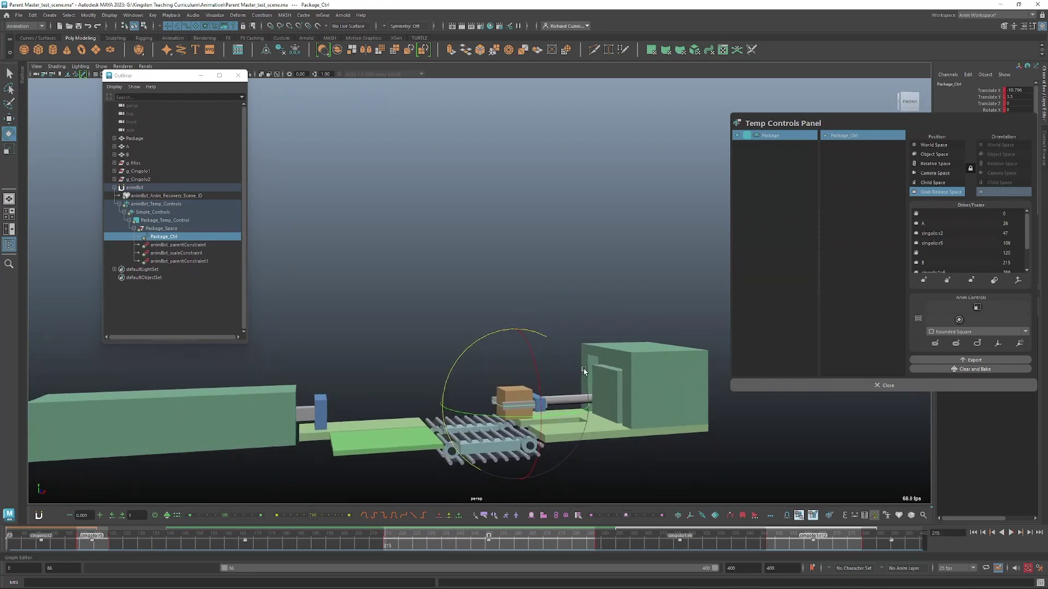
Set the temp control to bake frames, then clear and bake it onto the package
{"action": "right_click", "coordinate": [676, 521]}
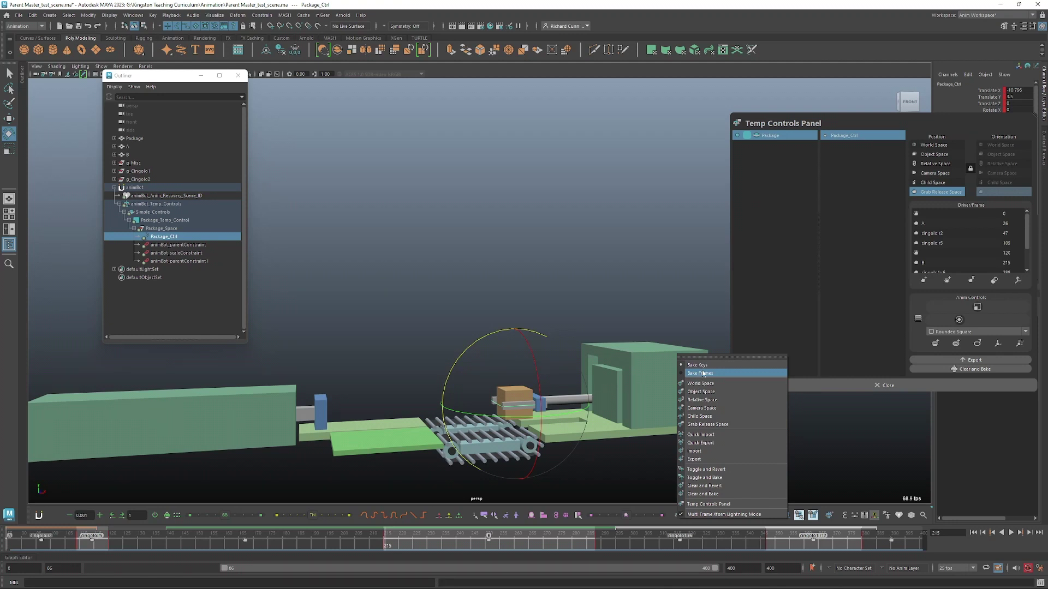
{"action": "mouse_move", "coordinate": [698, 366]}
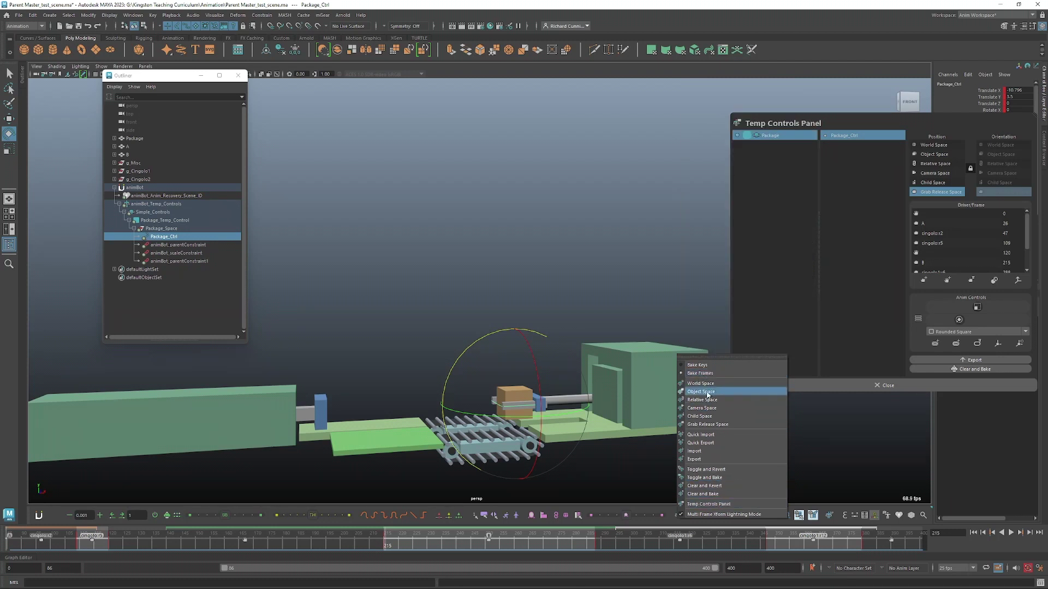
{"action": "left_click", "coordinate": [701, 493]}
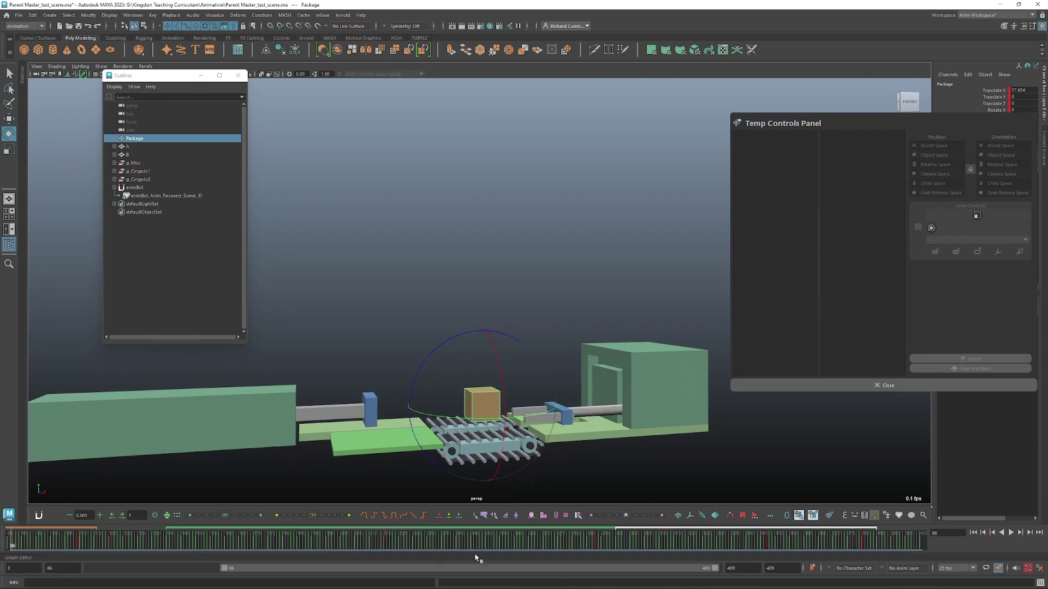
Extend the start of the playback range to frame 0, scrub to frame 182 and examine the options for green and smart tint keys
{"action": "left_click_drag", "start_coordinate": [223, 570], "coordinate": [90, 569]}
{"action": "left_click_drag", "start_coordinate": [3, 542], "coordinate": [428, 549]}
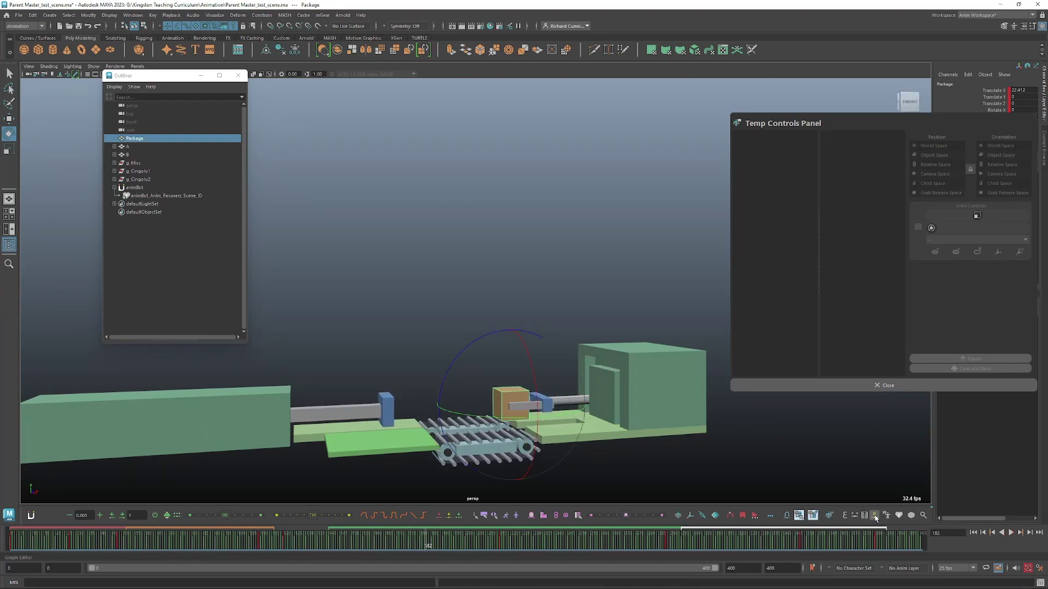
{"action": "mouse_move", "coordinate": [875, 518]}
{"action": "right_click", "coordinate": [460, 516]}
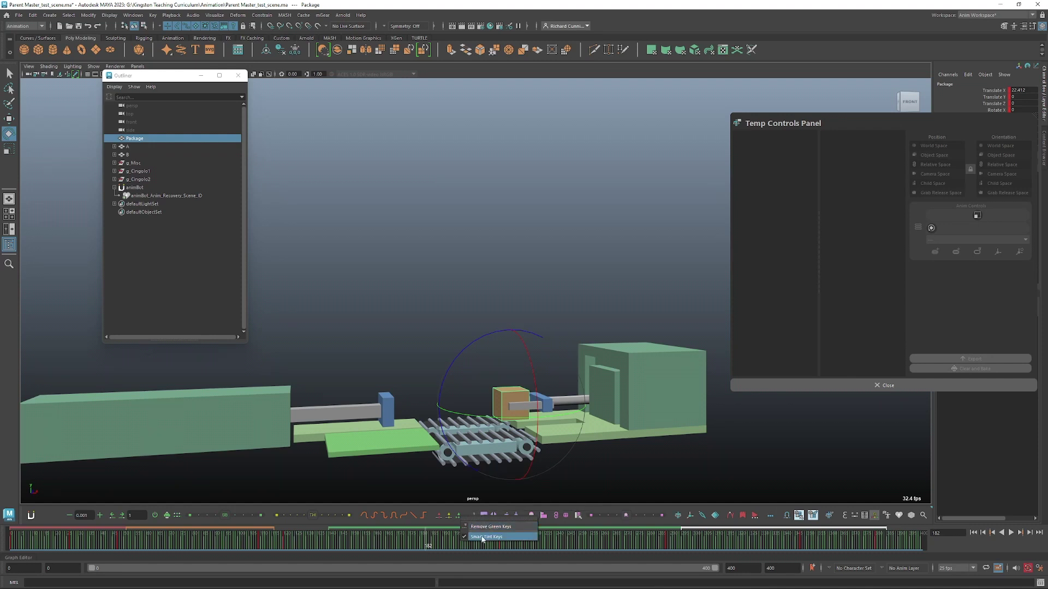
Try removing the package's green keys from about frame 192 to 235, scrub through that section and undo the removal
{"action": "left_click", "coordinate": [387, 546]}
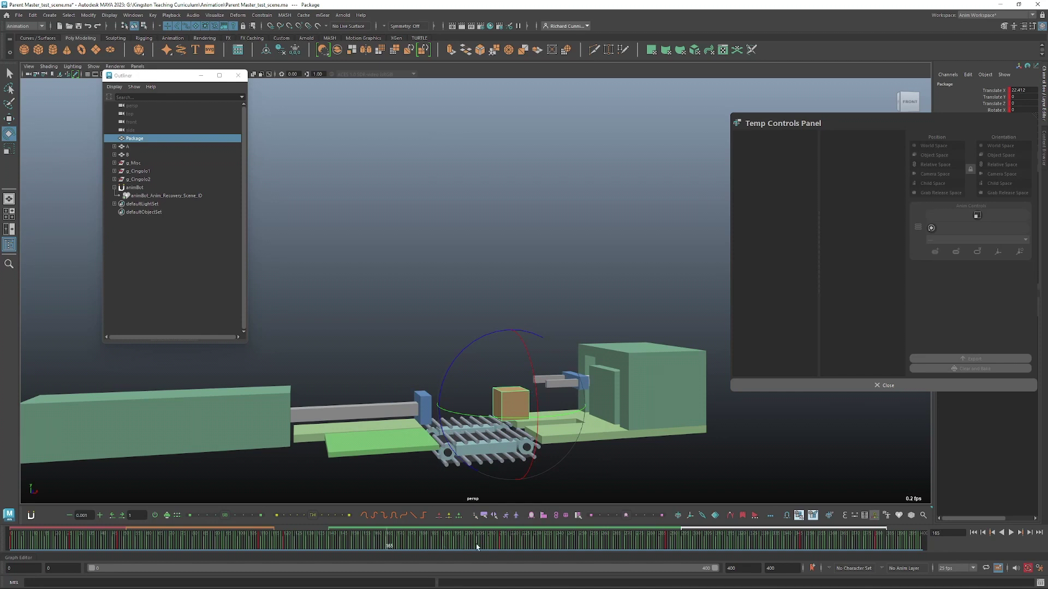
{"action": "left_click_drag", "start_coordinate": [446, 544], "coordinate": [550, 555], "text": "shift"}
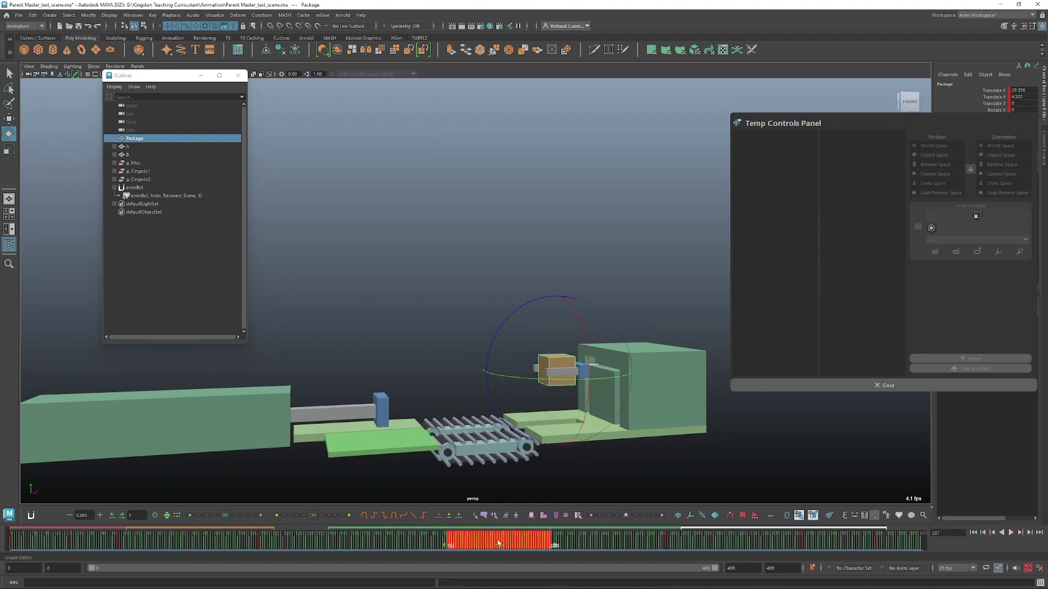
{"action": "key", "text": "alt+v"}
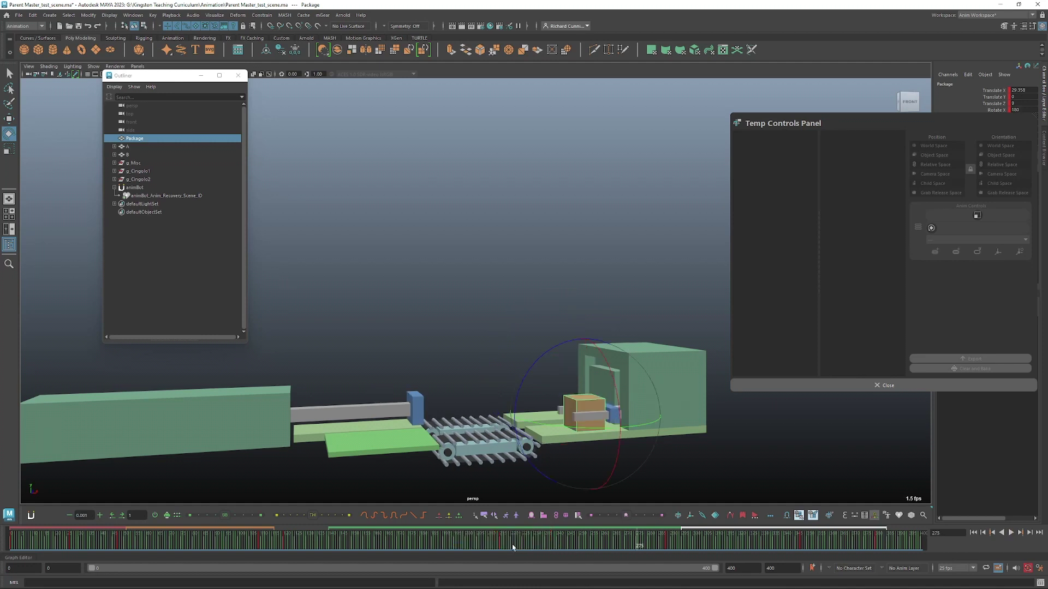
{"action": "key", "text": "alt+v"}
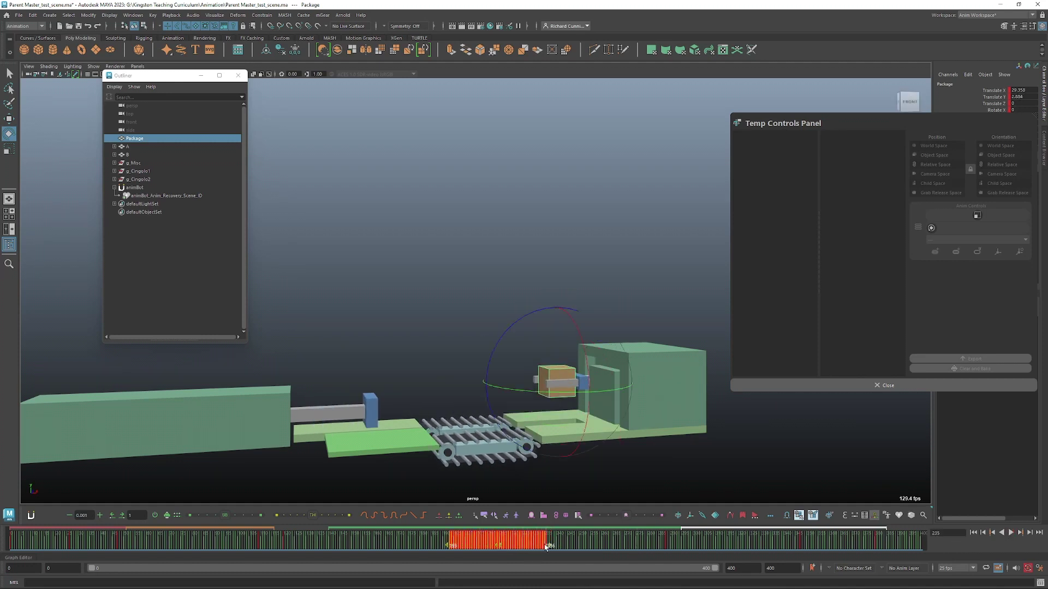
{"action": "right_click", "coordinate": [463, 523]}
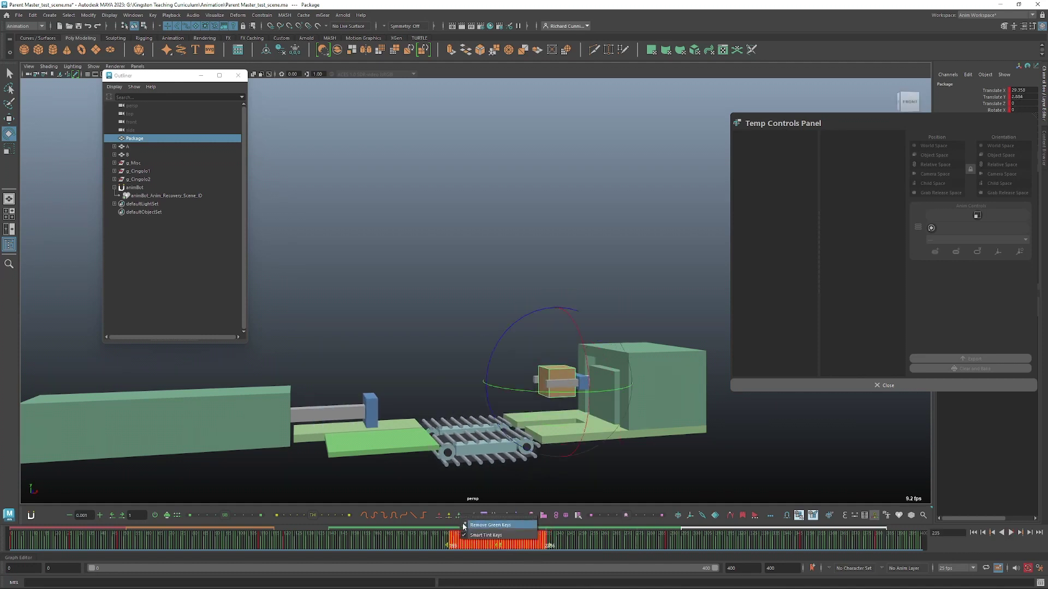
{"action": "left_click", "coordinate": [492, 525]}
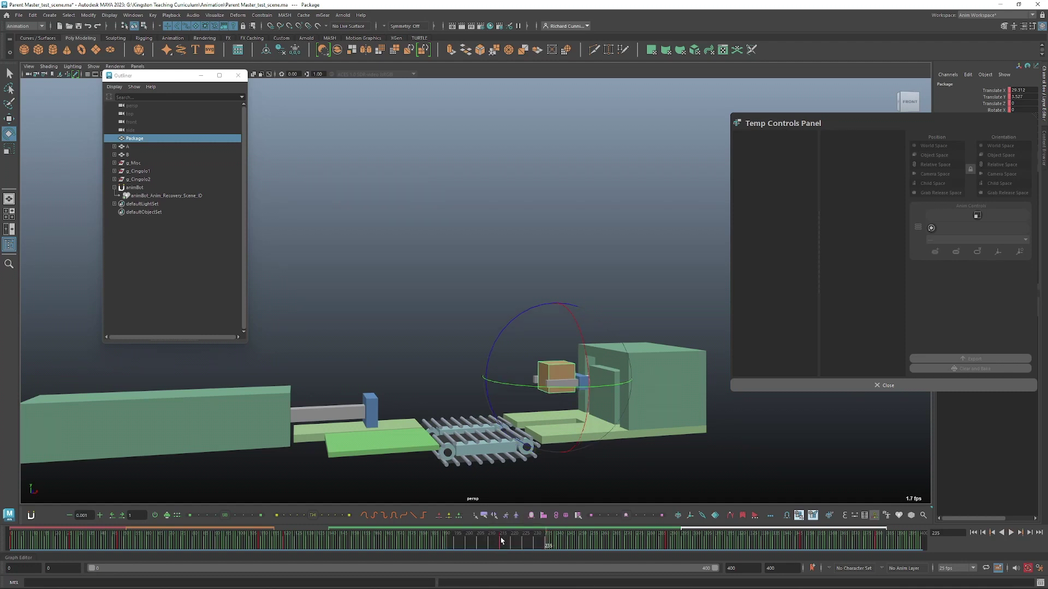
{"action": "key", "text": "alt+v"}
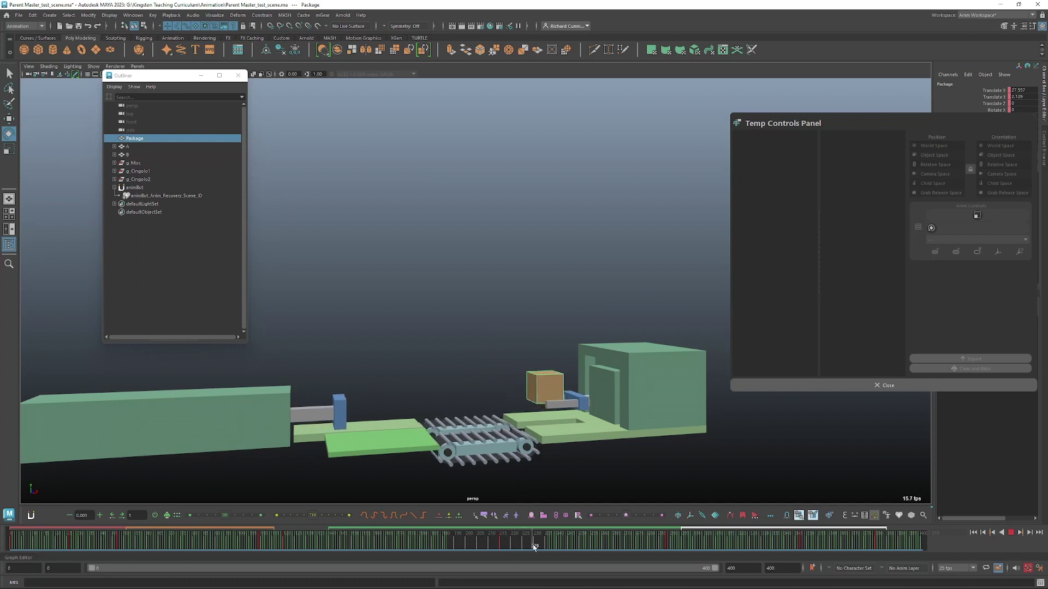
{"action": "key", "text": "alt+v"}
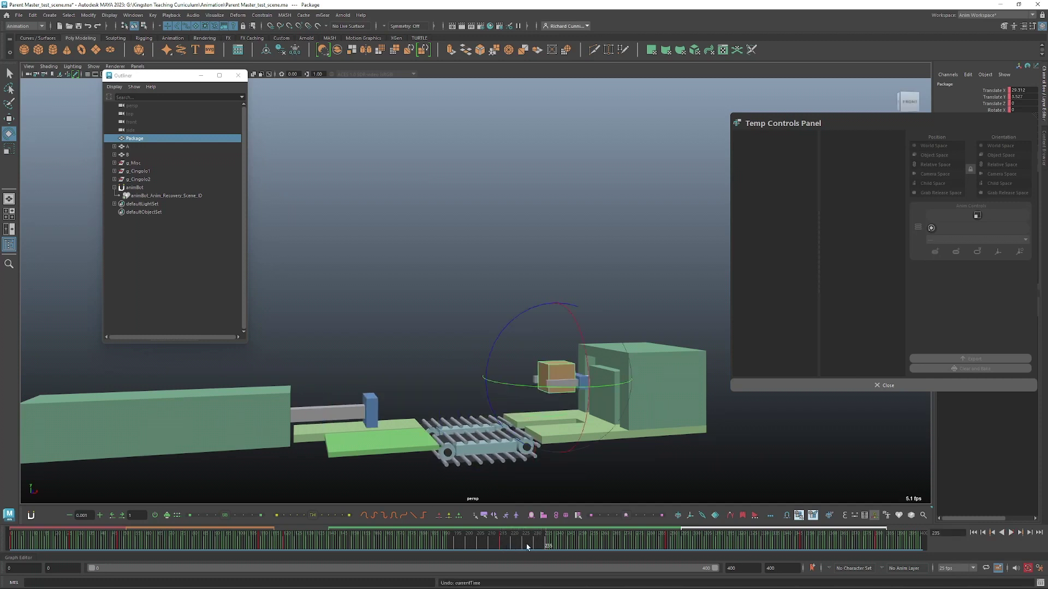
{"action": "left_click_drag", "start_coordinate": [471, 543], "coordinate": [531, 545]}
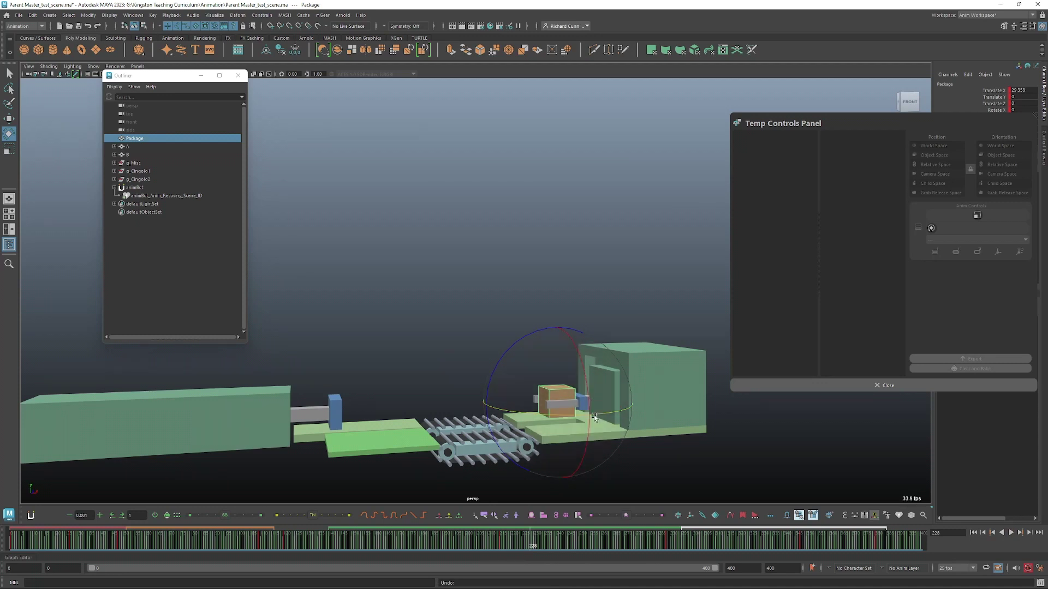
Cut the package's baked keys from about frame 72 to 97 and scrub through the rest of the animation to check the motion
{"action": "left_click_drag", "start_coordinate": [523, 539], "coordinate": [222, 545]}
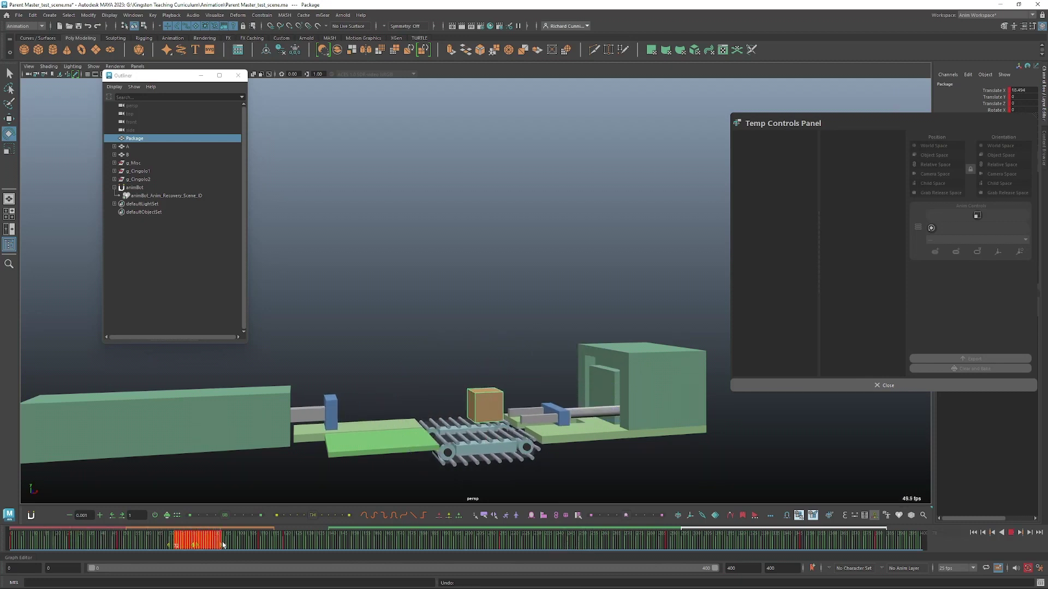
{"action": "right_click", "coordinate": [218, 544]}
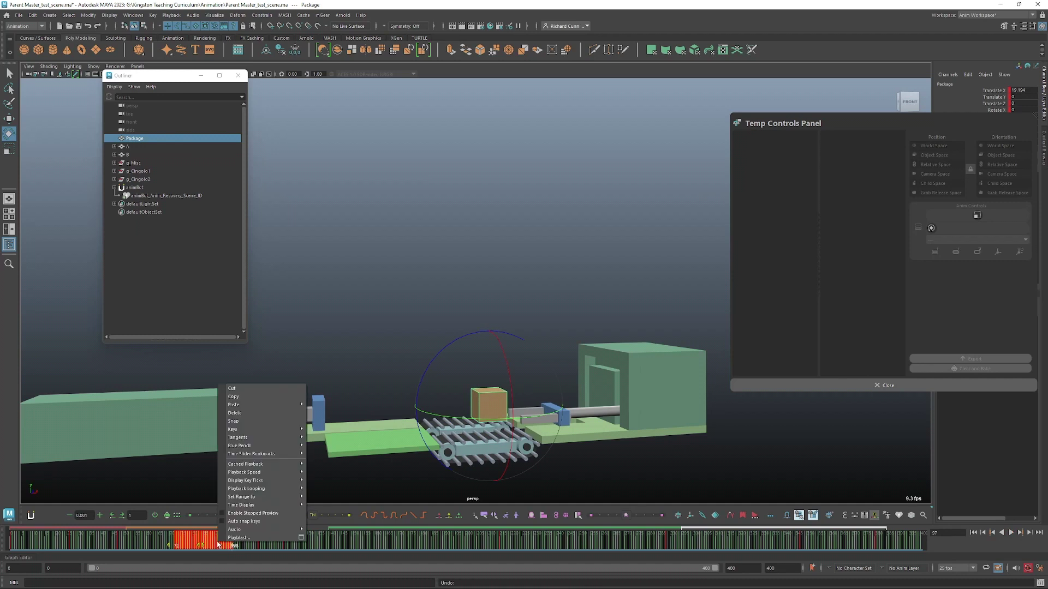
{"action": "left_click", "coordinate": [240, 388]}
{"action": "right_click", "coordinate": [458, 515]}
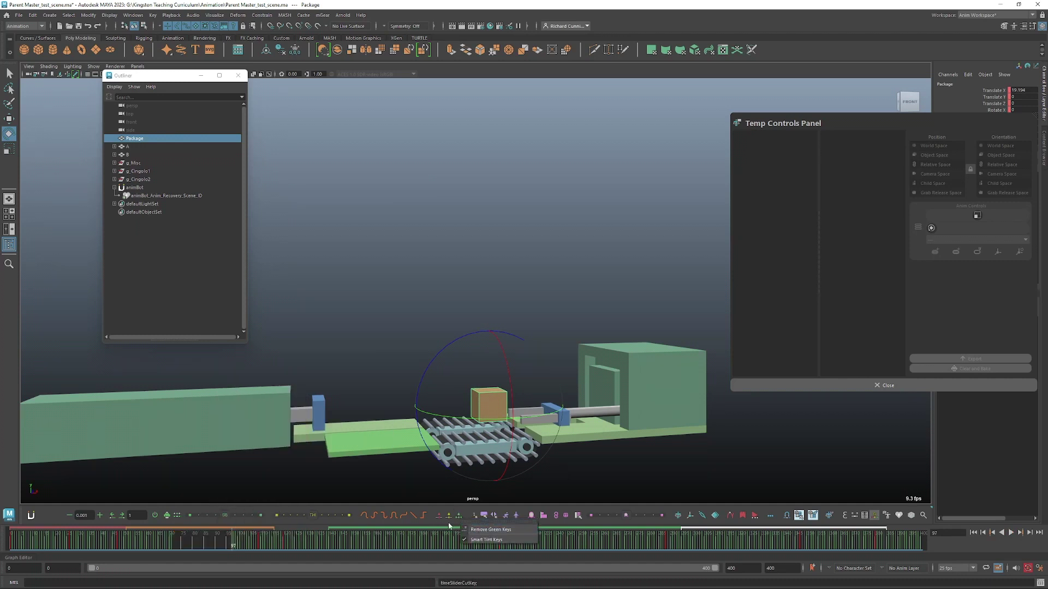
{"action": "left_click_drag", "start_coordinate": [191, 547], "coordinate": [462, 551]}
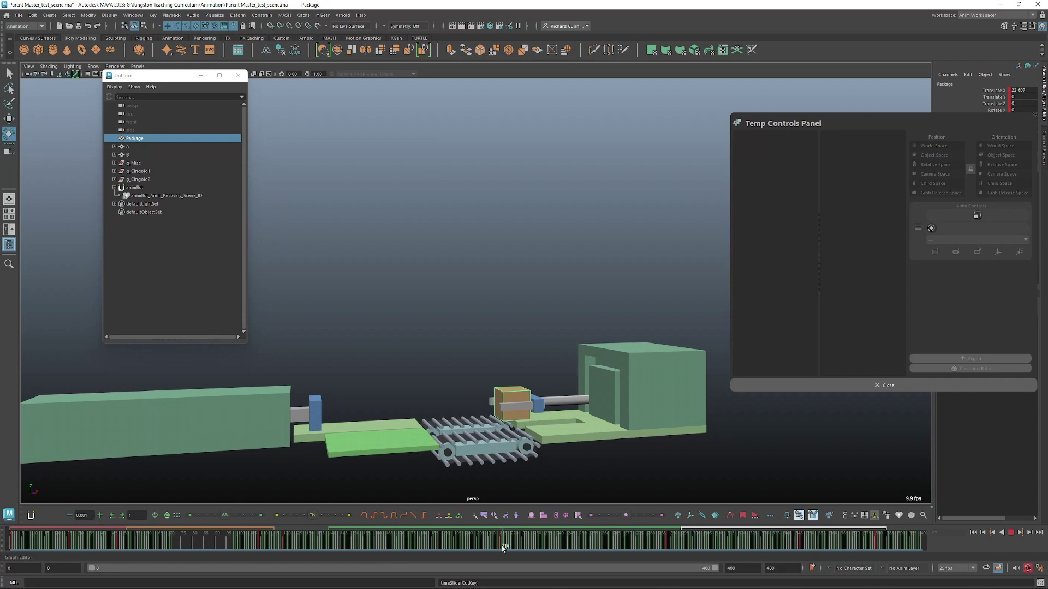
{"action": "left_click_drag", "start_coordinate": [502, 548], "coordinate": [584, 548]}
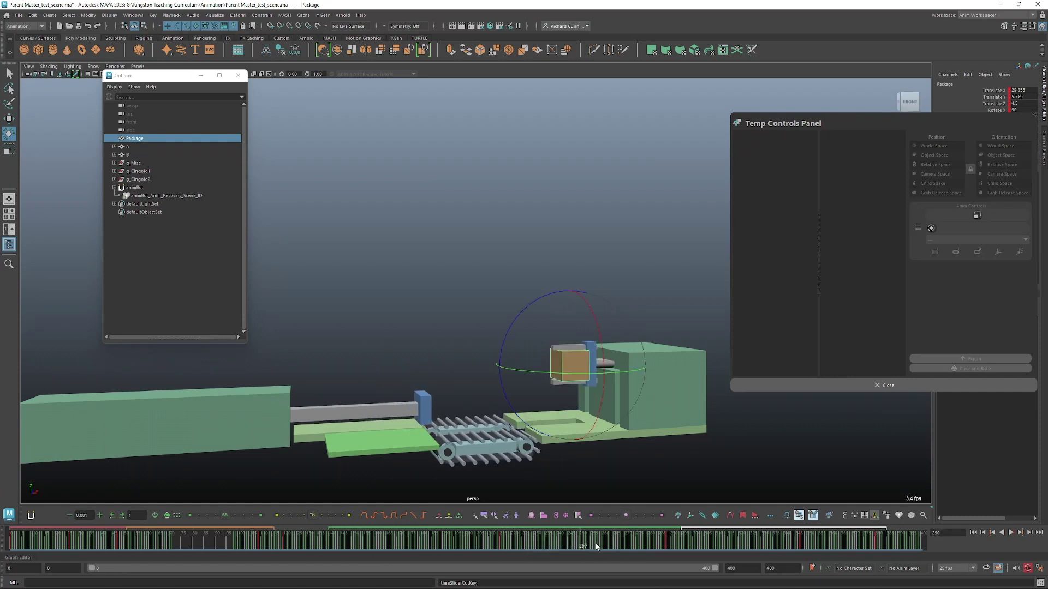
{"action": "key", "text": "alt+v"}
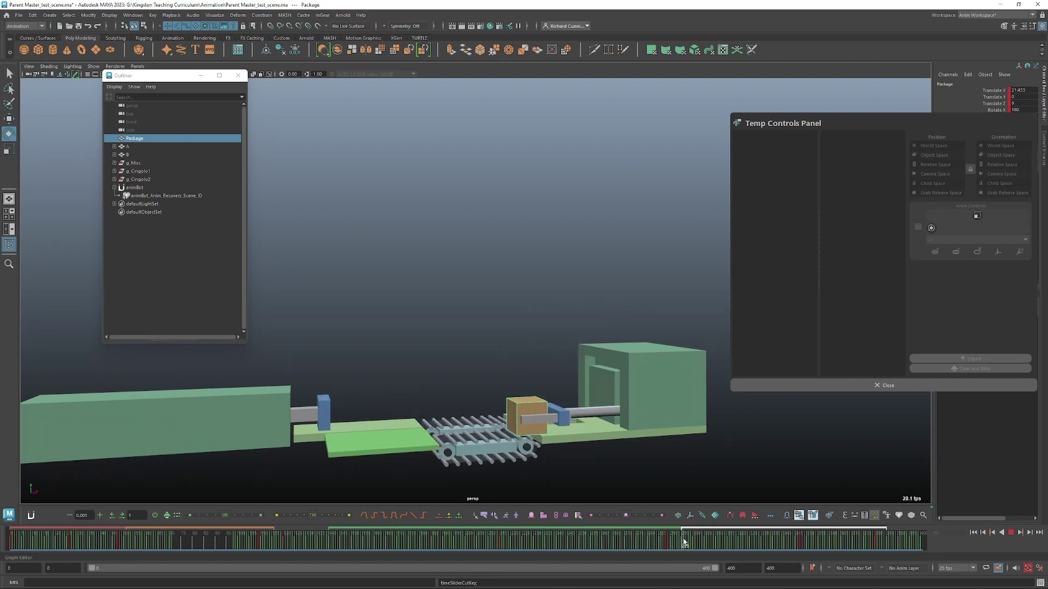
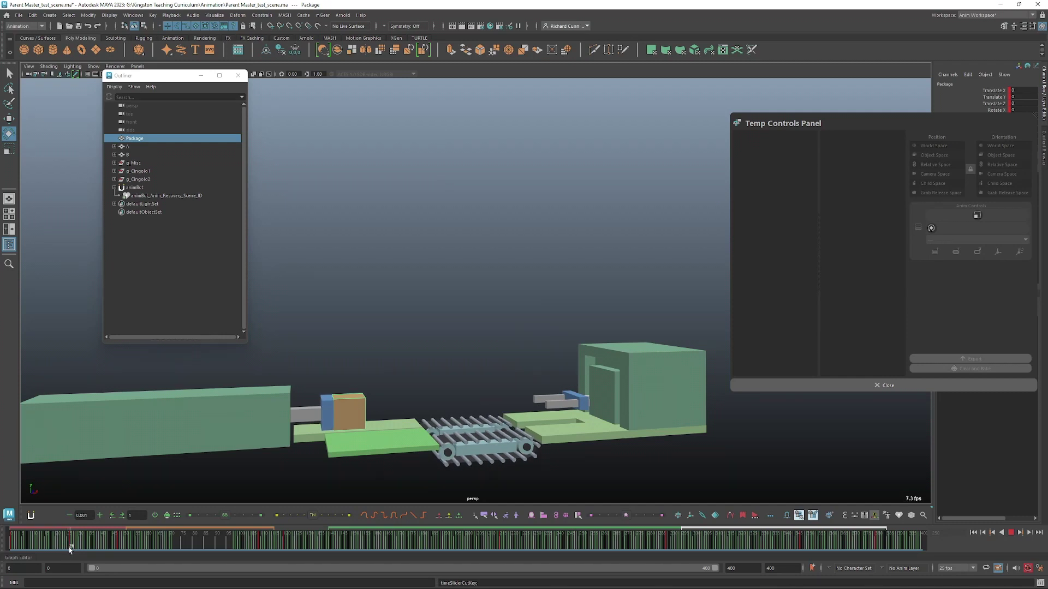
Try removing the package's baked keys from frame 0 to about 33, check around frame 26 and undo the removal
{"action": "left_click_drag", "start_coordinate": [69, 550], "coordinate": [11, 547]}
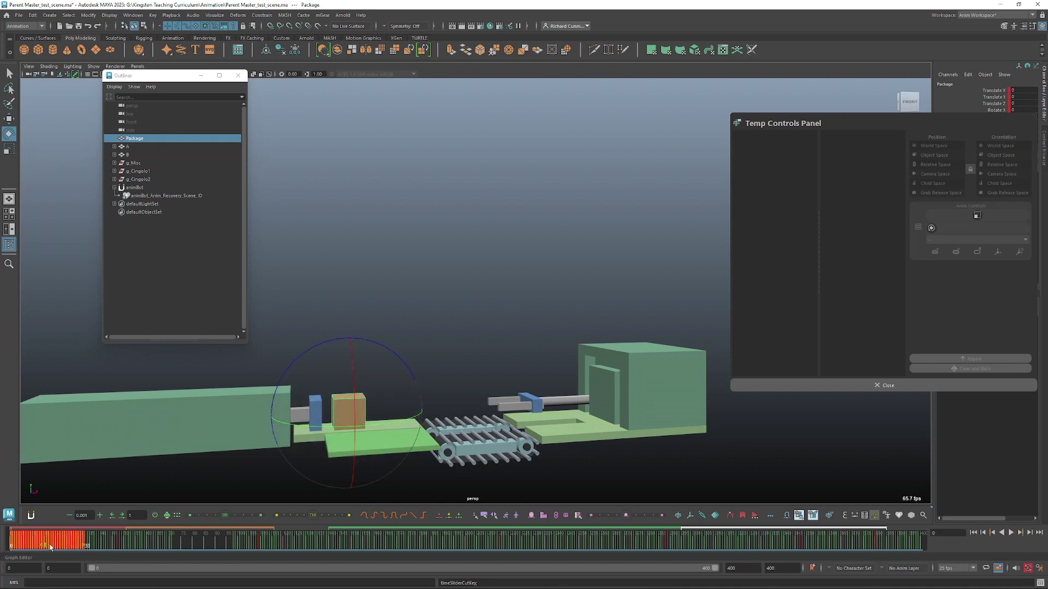
{"action": "left_click", "coordinate": [459, 516]}
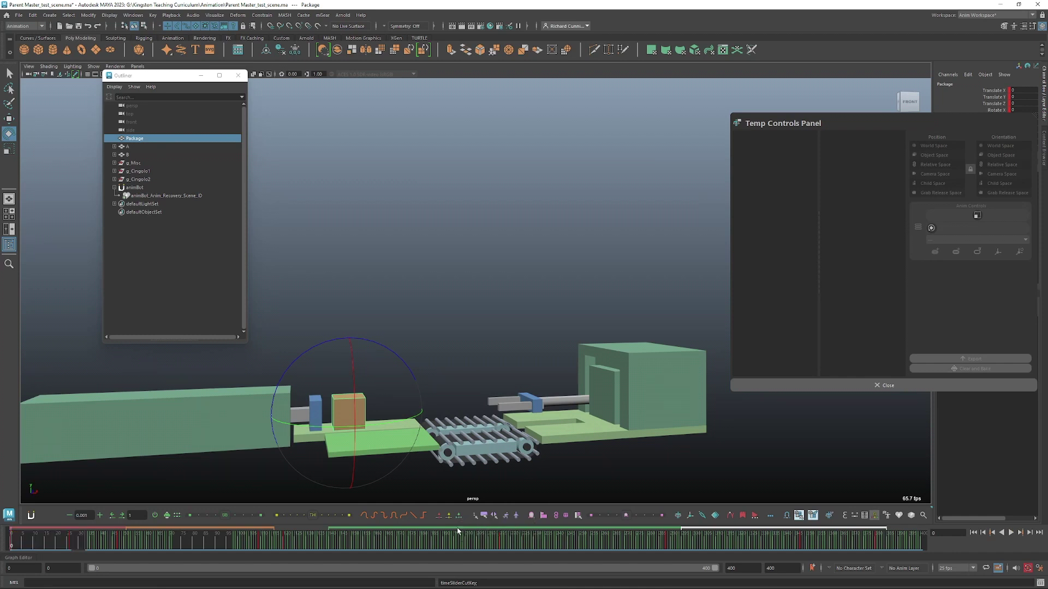
{"action": "key", "text": "alt+v"}
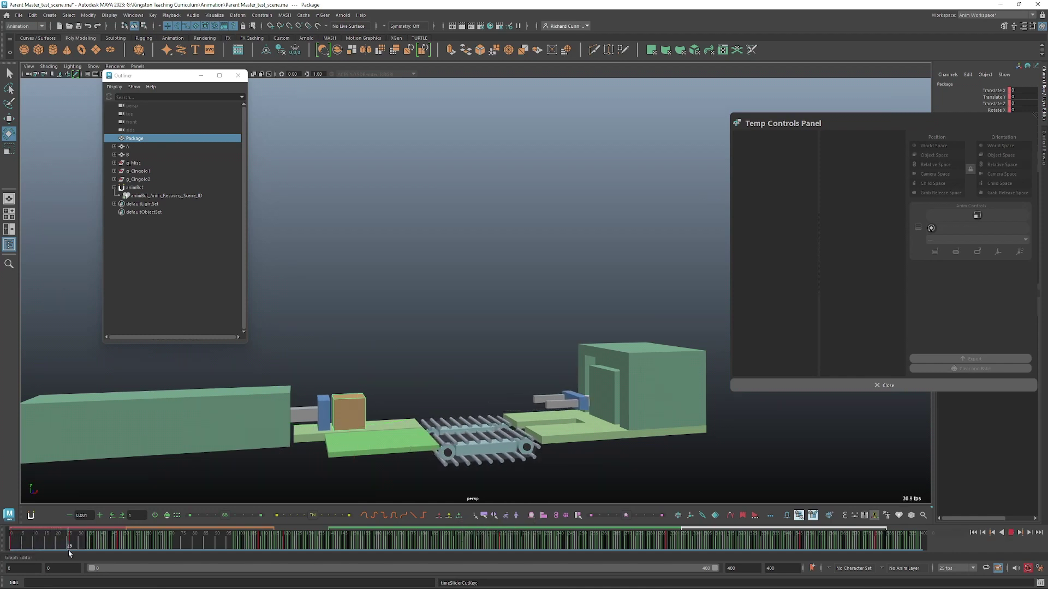
{"action": "left_click_drag", "start_coordinate": [70, 553], "coordinate": [69, 553]}
{"action": "key", "text": "ctrl+z"}
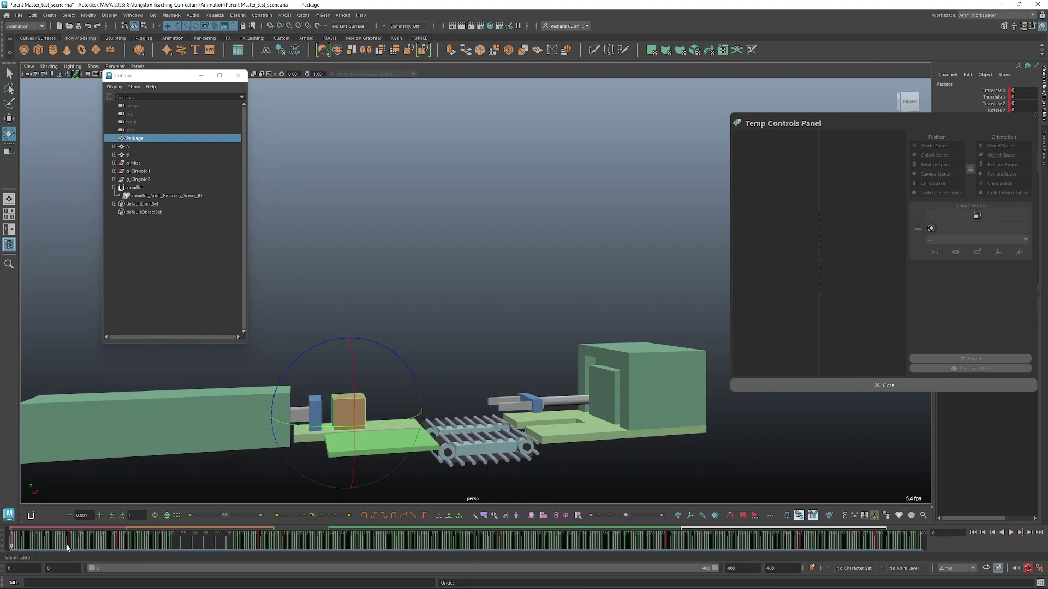
Remove the package's green keys from frame 0 to about 26 and scrub ahead to frame 150 to check the motion
{"action": "left_click_drag", "start_coordinate": [68, 550], "coordinate": [11, 545], "text": "shift"}
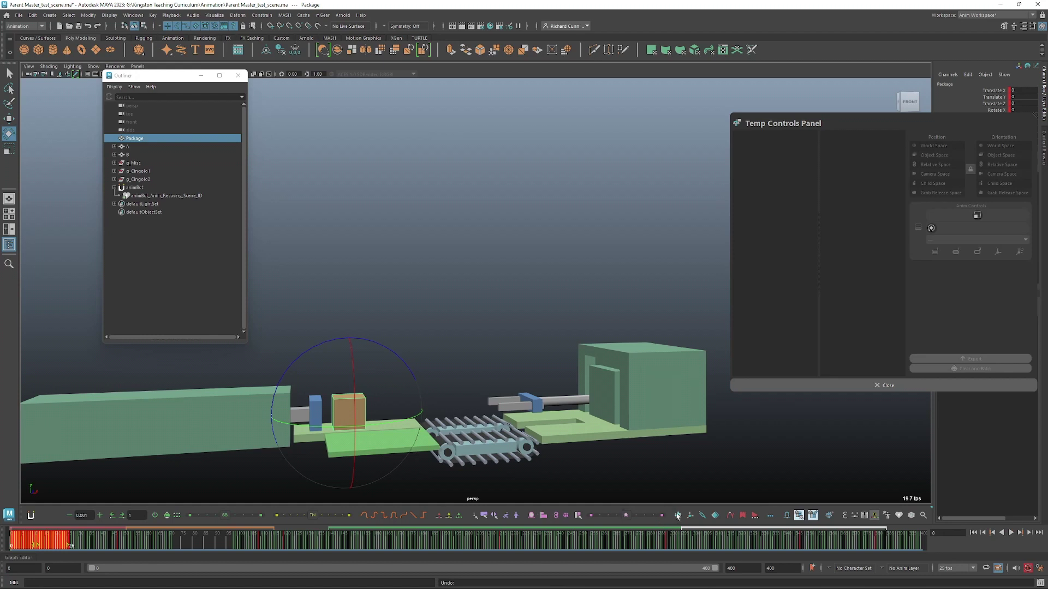
{"action": "right_click", "coordinate": [461, 520]}
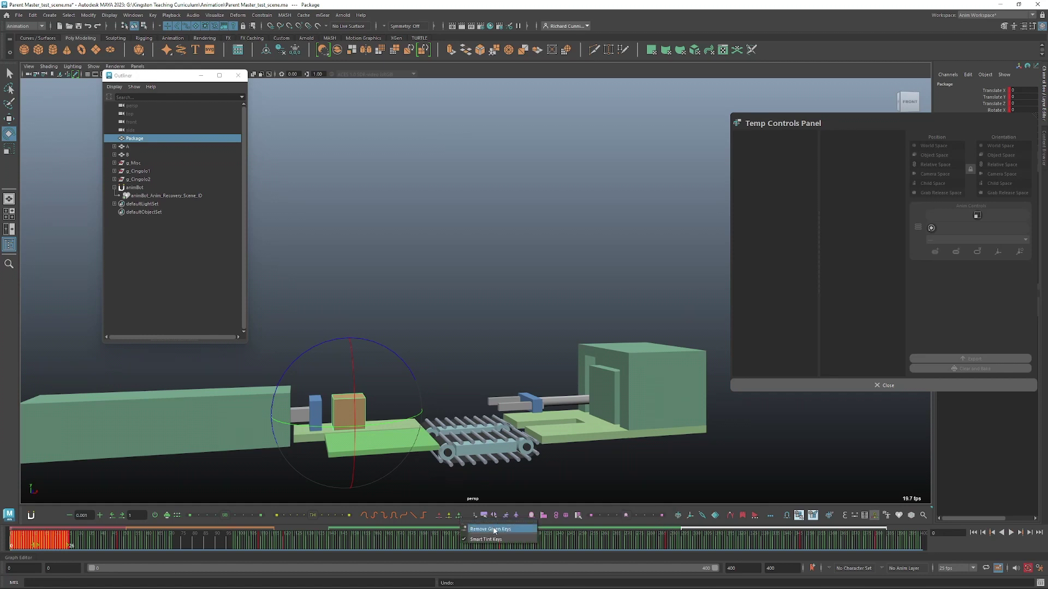
{"action": "left_click", "coordinate": [494, 530]}
{"action": "key", "text": "alt+v"}
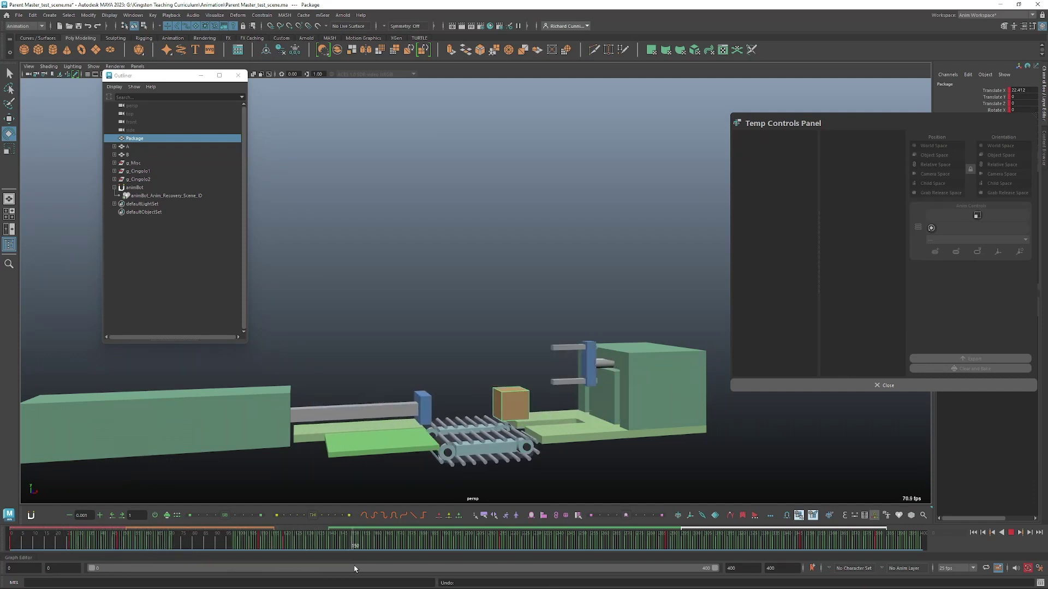
Check the key slider's list of modes and scrub through the package's animation between about frames 53 and 245
{"action": "left_click_drag", "start_coordinate": [354, 566], "coordinate": [569, 548]}
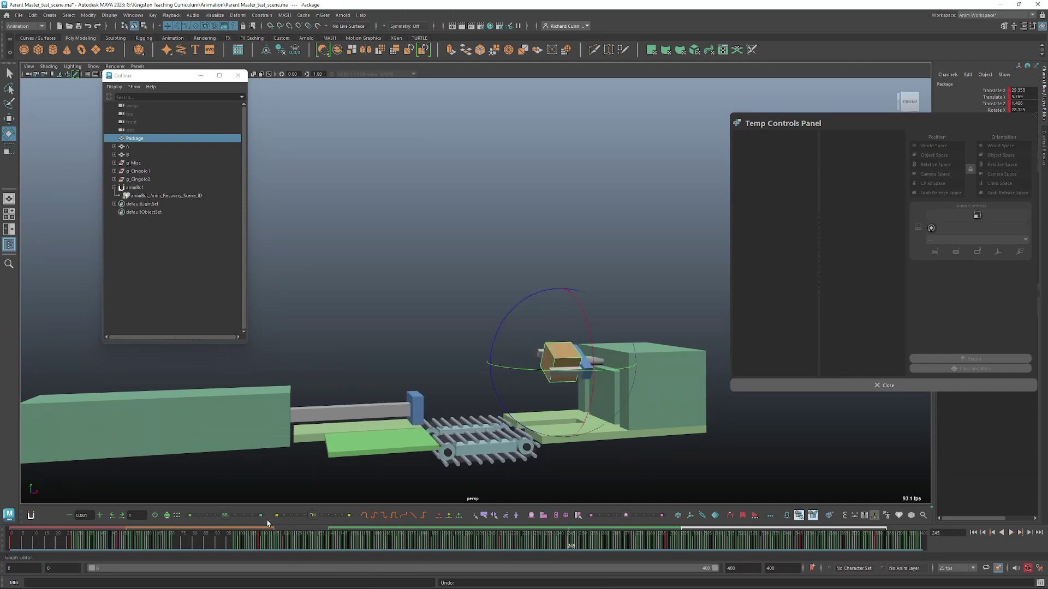
{"action": "right_click", "coordinate": [220, 508]}
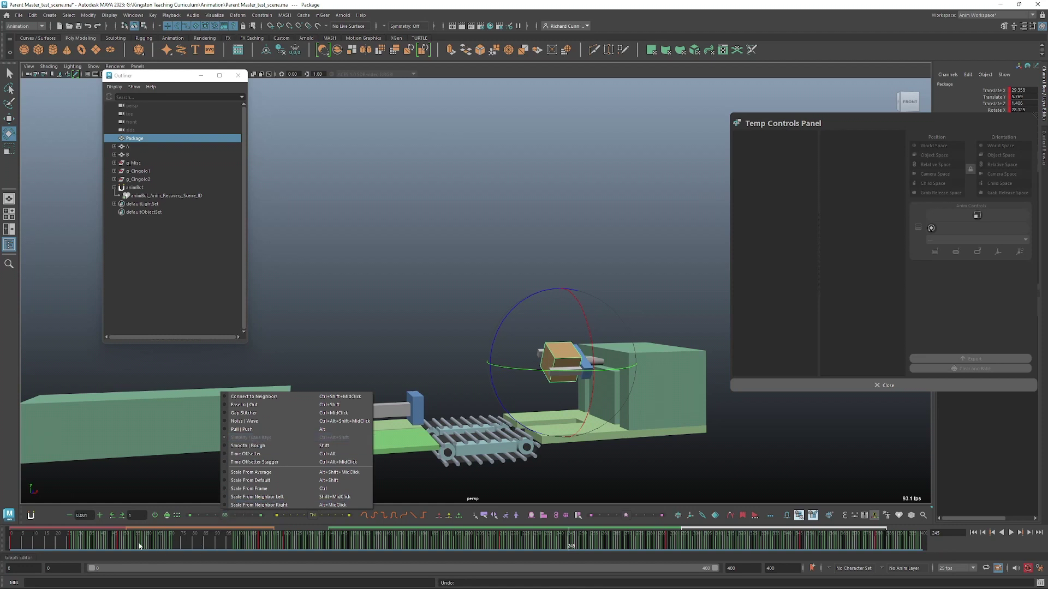
{"action": "left_click_drag", "start_coordinate": [202, 534], "coordinate": [219, 538]}
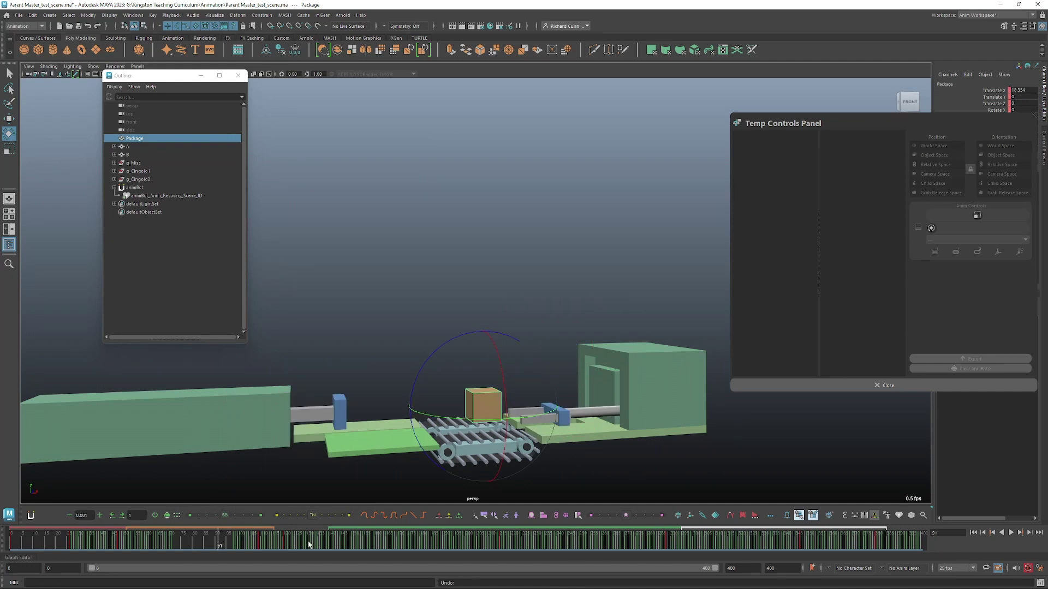
{"action": "key", "text": "alt+v"}
{"action": "left_click", "coordinate": [132, 548]}
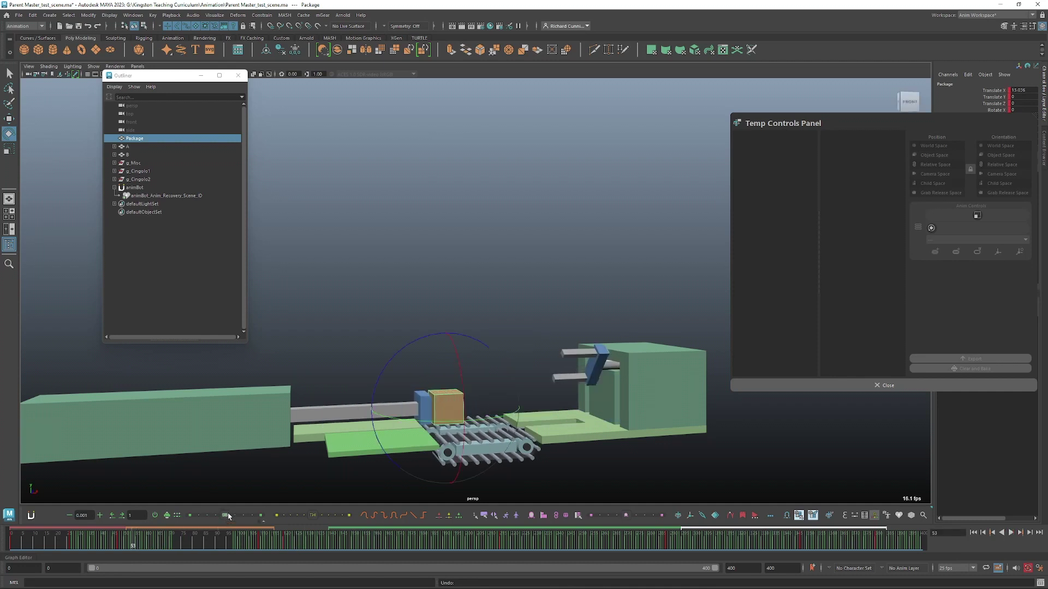
{"action": "left_click_drag", "start_coordinate": [140, 536], "coordinate": [334, 548]}
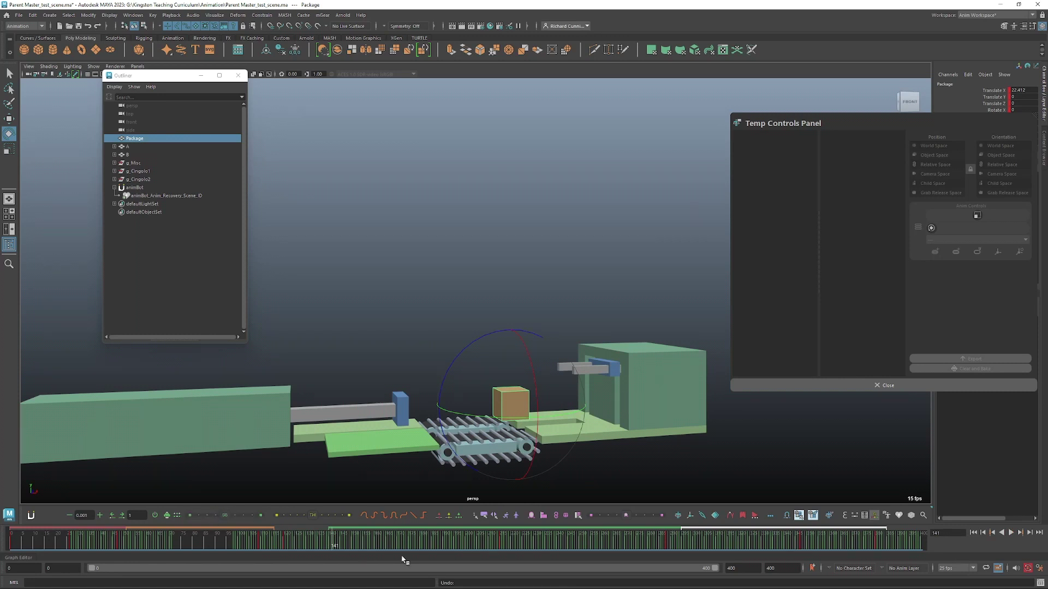
Try simplifying the package's baked keys from about frame 120 to 210 and undo the simplification
{"action": "left_click_drag", "start_coordinate": [291, 548], "coordinate": [491, 548], "text": "shift"}
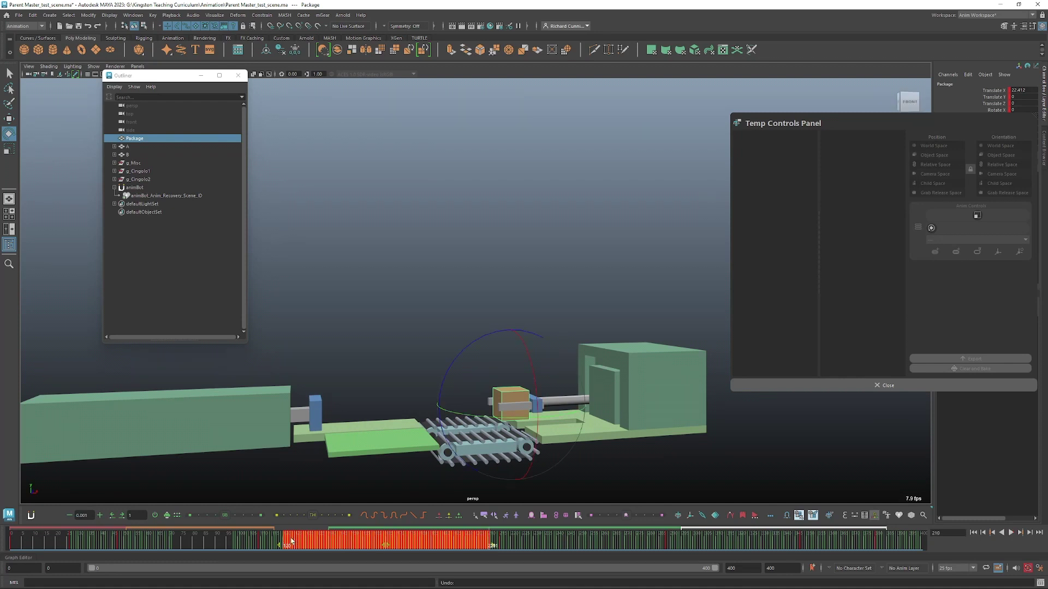
{"action": "left_click", "coordinate": [213, 515]}
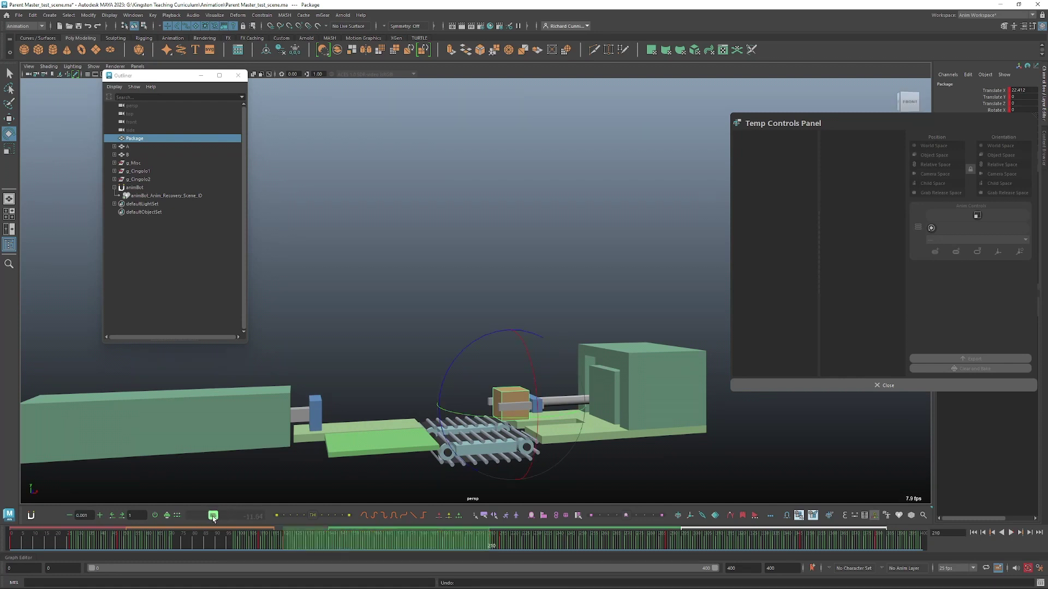
{"action": "left_click", "coordinate": [196, 517]}
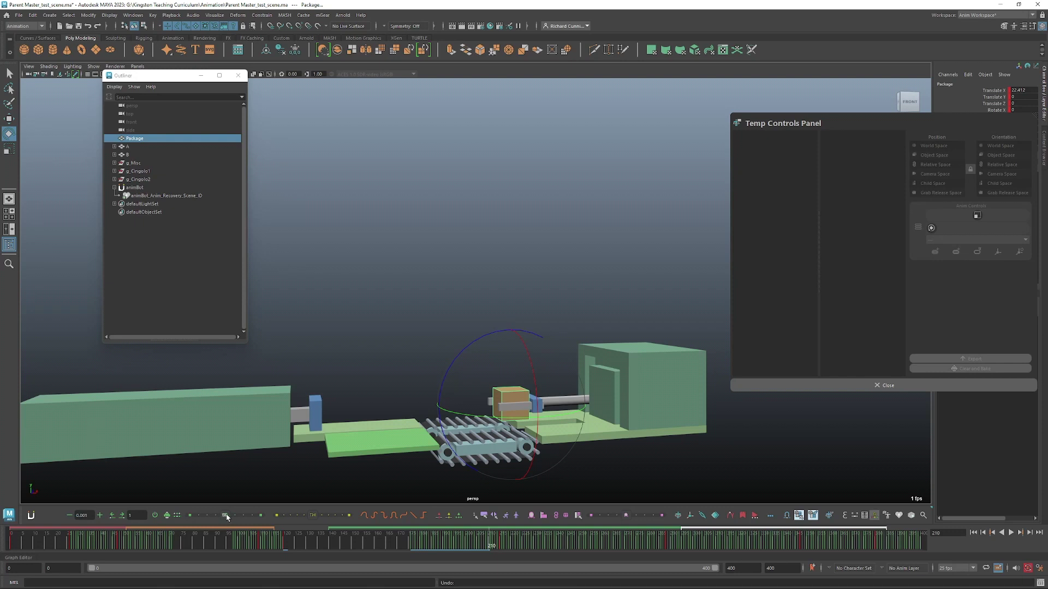
{"action": "left_click", "coordinate": [227, 517]}
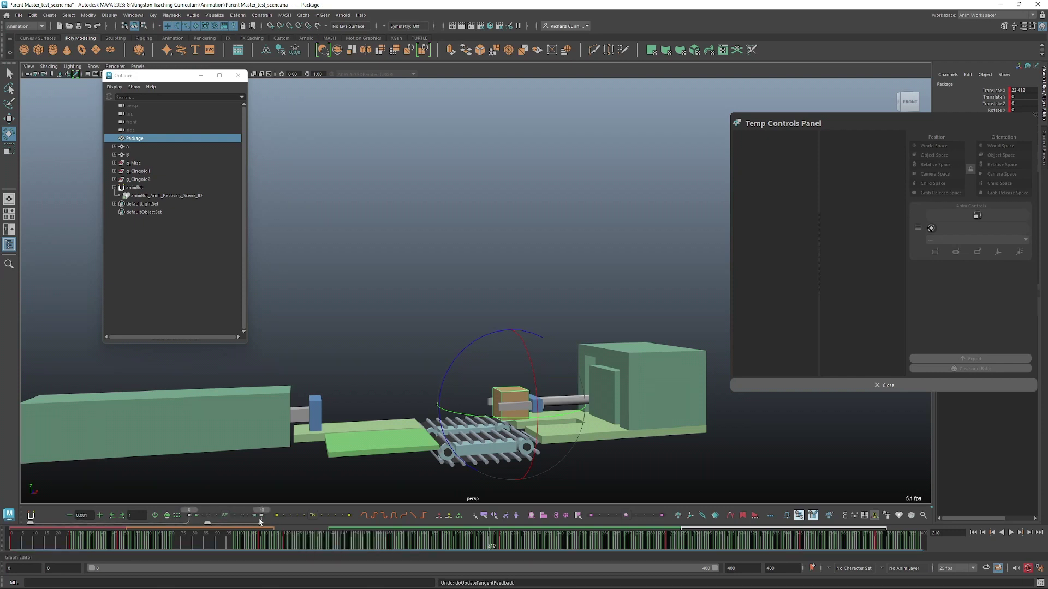
Try simplifying the package's baked keys from about frame 133 to 204, check the motion and undo the simplification
{"action": "left_click_drag", "start_coordinate": [215, 516], "coordinate": [207, 518]}
{"action": "left_click_drag", "start_coordinate": [316, 543], "coordinate": [478, 545], "text": "shift"}
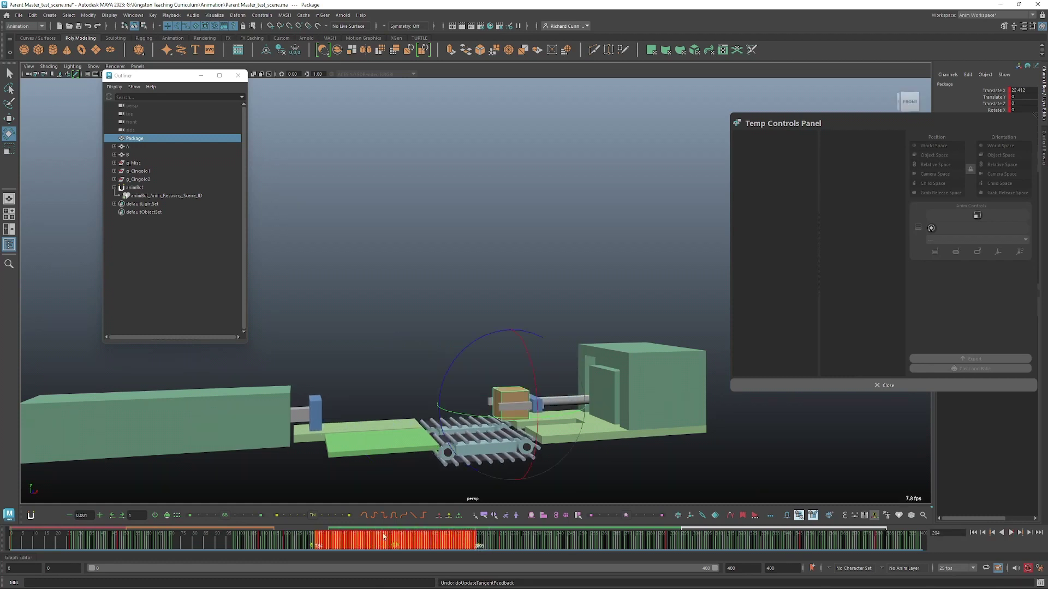
{"action": "left_click_drag", "start_coordinate": [230, 519], "coordinate": [194, 518]}
{"action": "key", "text": "alt+v"}
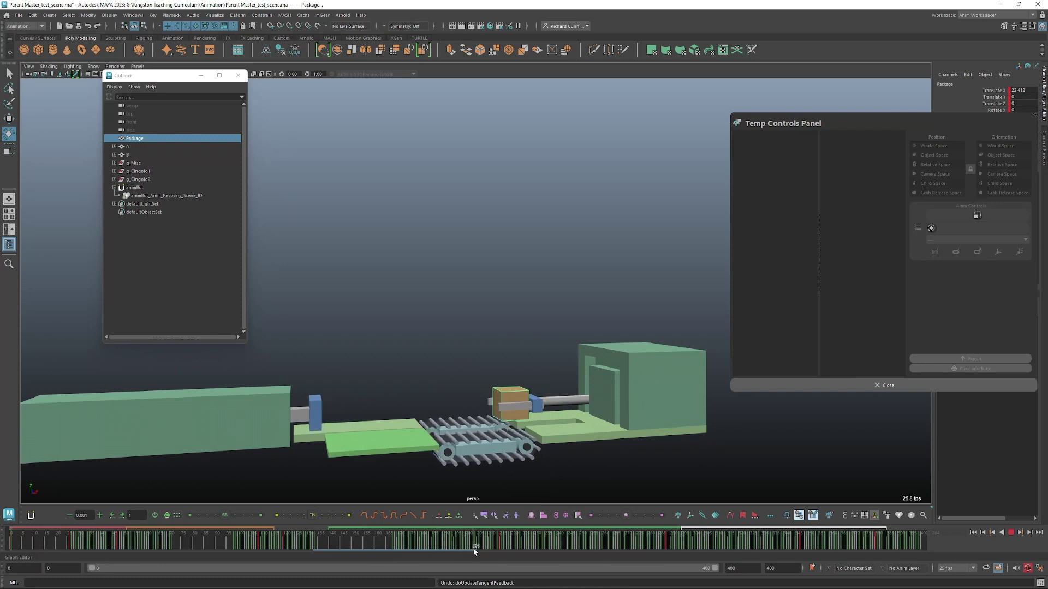
{"action": "left_click", "coordinate": [375, 550]}
{"action": "mouse_move", "coordinate": [376, 550]}
{"action": "left_mouse_down"}
{"action": "mouse_move", "coordinate": [491, 552]}
{"action": "mouse_move", "coordinate": [468, 546]}
{"action": "left_mouse_up"}
{"action": "key", "text": "ctrl+z"}
{"action": "key", "text": "ctrl+z"}
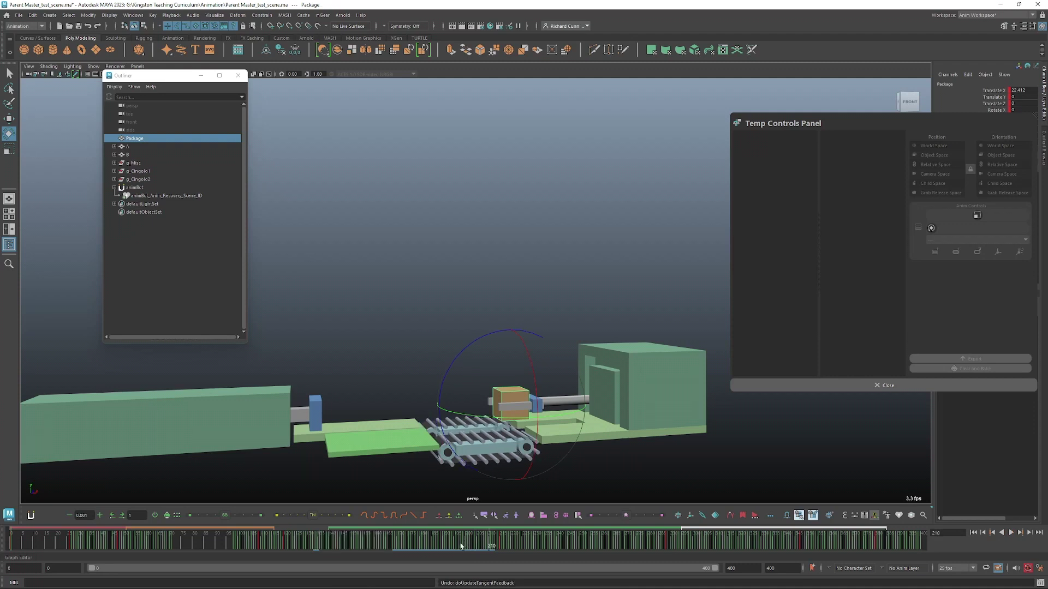
Simplify the package's baked keys from about frame 121 to 173 and again from about 128 to 162, checking the motion
{"action": "key", "text": "alt+v"}
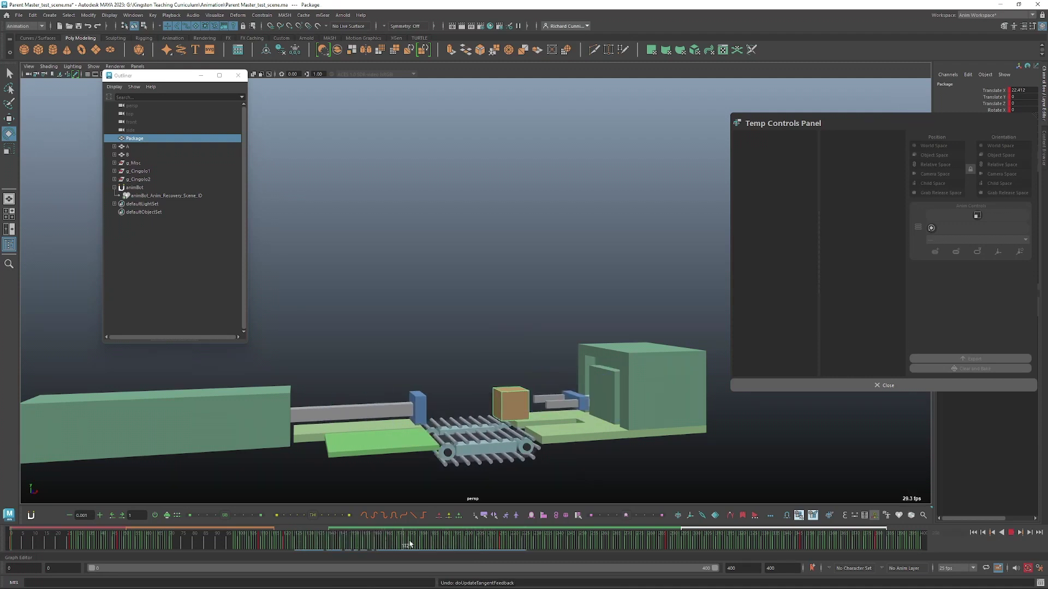
{"action": "key", "text": "alt+v"}
{"action": "left_click_drag", "start_coordinate": [282, 541], "coordinate": [406, 542], "text": "shift"}
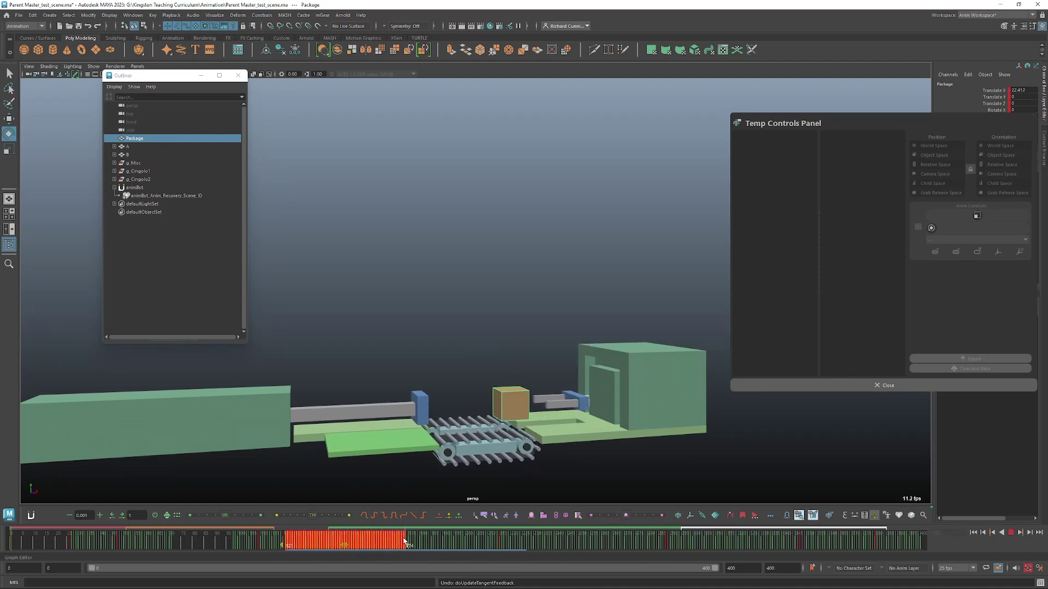
{"action": "left_click", "coordinate": [218, 516]}
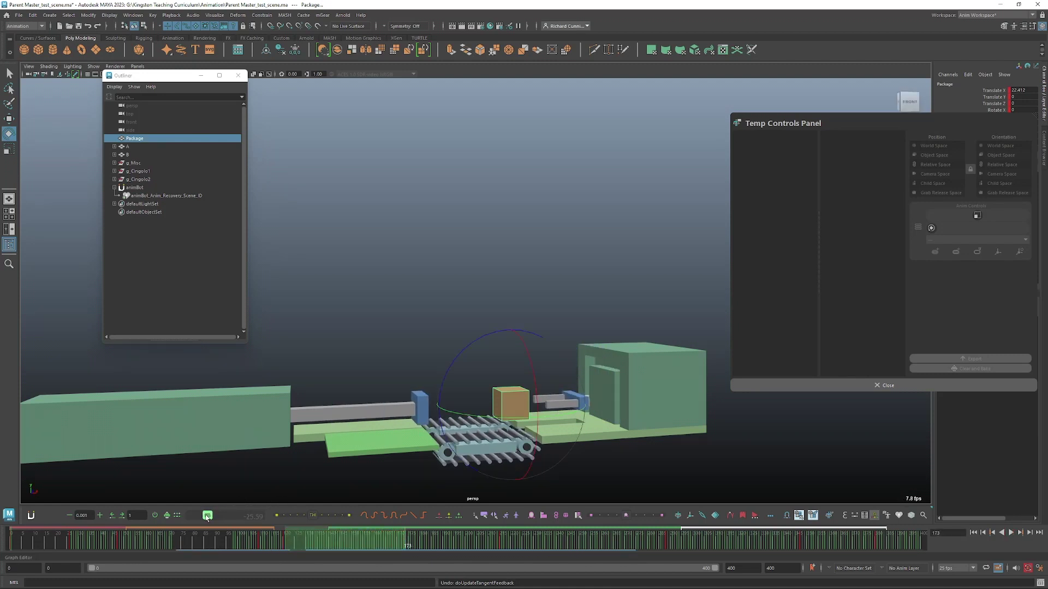
{"action": "left_click_drag", "start_coordinate": [207, 518], "coordinate": [208, 518]}
{"action": "left_click_drag", "start_coordinate": [270, 541], "coordinate": [382, 542]}
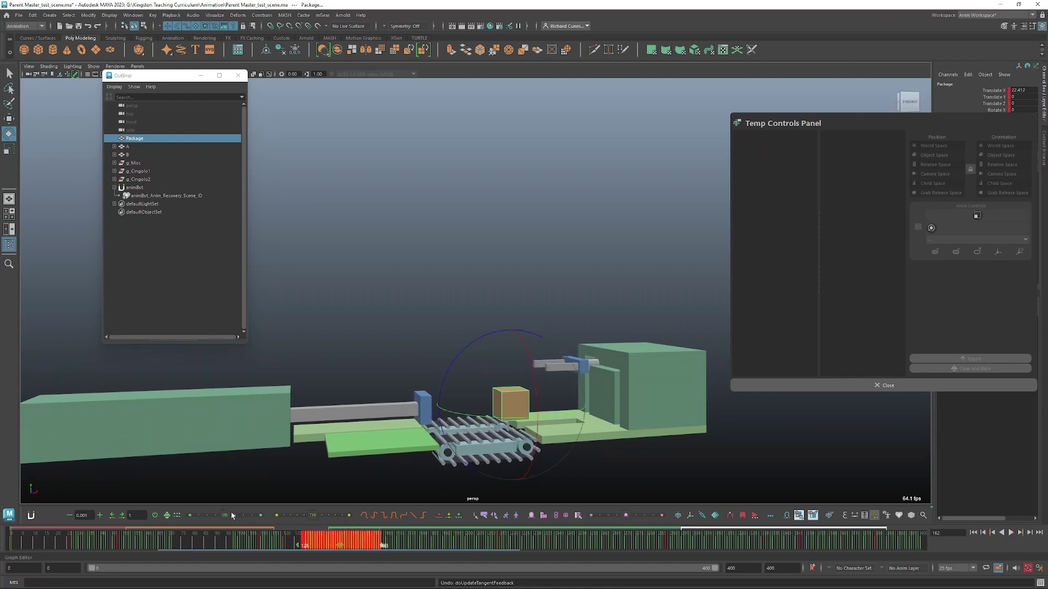
{"action": "left_click_drag", "start_coordinate": [225, 516], "coordinate": [200, 518]}
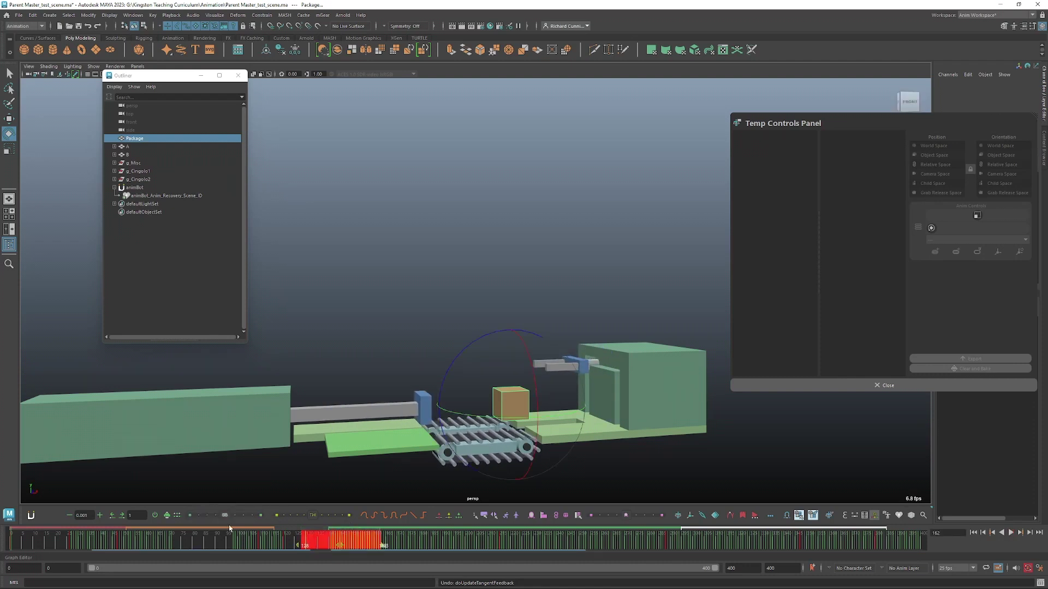
{"action": "left_click_drag", "start_coordinate": [339, 542], "coordinate": [500, 550]}
Simplify the package's keys over about frames 134 to 171 and 138 to 182, and play back the thinned section
{"action": "left_click_drag", "start_coordinate": [317, 543], "coordinate": [402, 545], "text": "shift"}
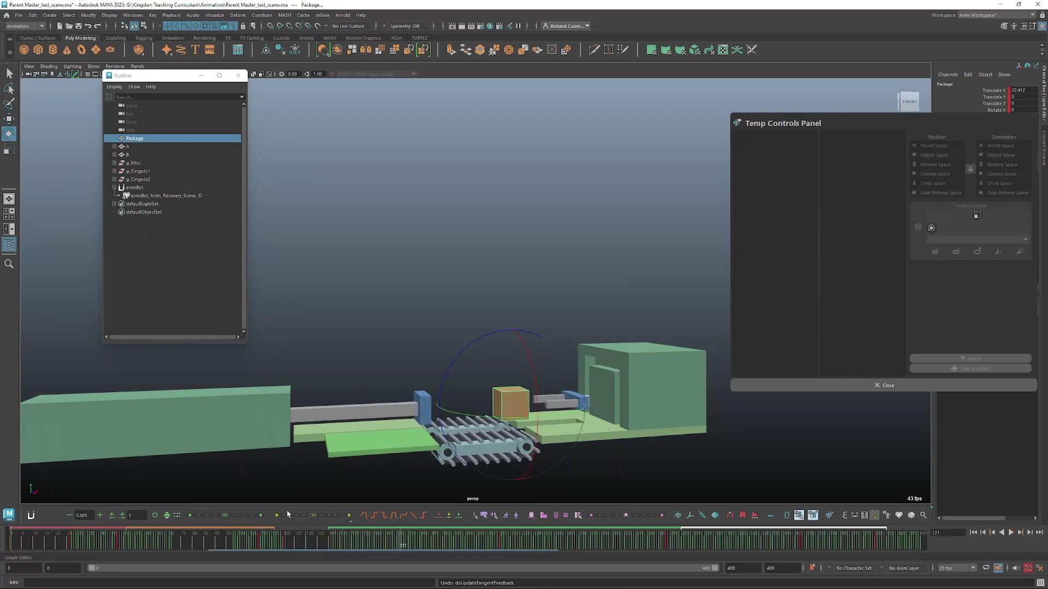
{"action": "left_click_drag", "start_coordinate": [236, 515], "coordinate": [206, 517]}
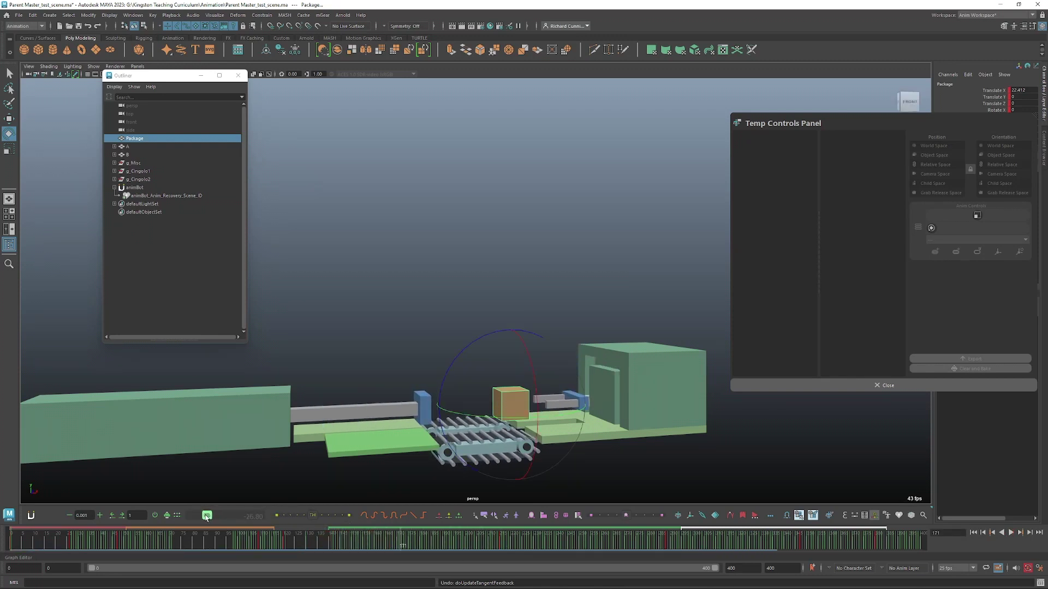
{"action": "left_click", "coordinate": [326, 543]}
{"action": "left_click_drag", "start_coordinate": [326, 543], "coordinate": [429, 543], "text": "shift"}
{"action": "left_click_drag", "start_coordinate": [235, 515], "coordinate": [208, 515]}
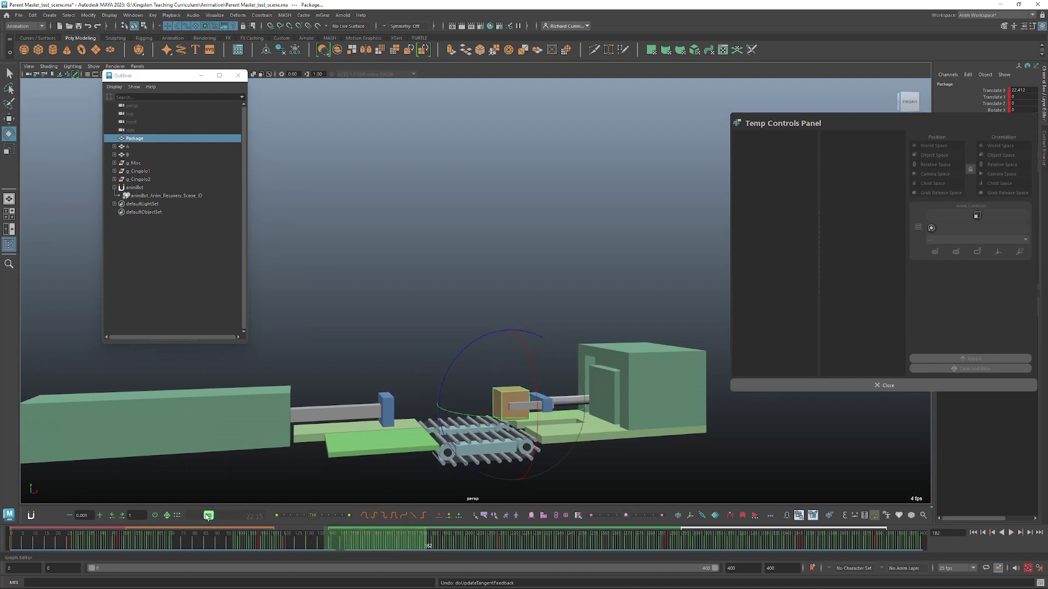
{"action": "left_click_drag", "start_coordinate": [379, 543], "coordinate": [348, 547]}
{"action": "right_click", "coordinate": [223, 516]}
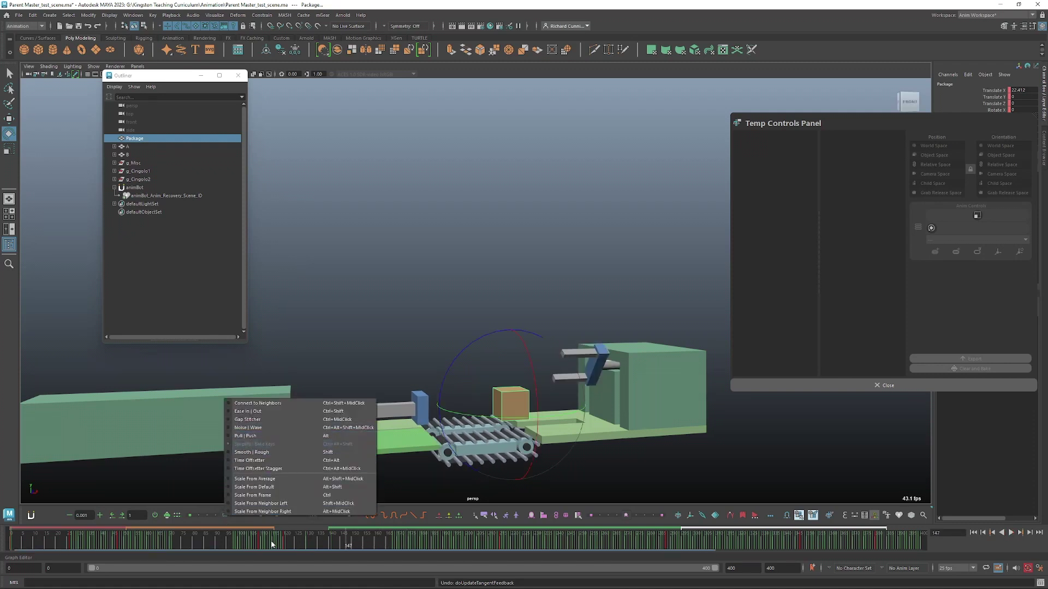
{"action": "left_click", "coordinate": [256, 452]}
{"action": "key", "text": "alt+v"}
{"action": "mouse_move", "coordinate": [431, 550]}
{"action": "left_mouse_down"}
{"action": "mouse_move", "coordinate": [396, 551]}
{"action": "mouse_move", "coordinate": [475, 551]}
{"action": "mouse_move", "coordinate": [418, 549]}
{"action": "left_mouse_up"}
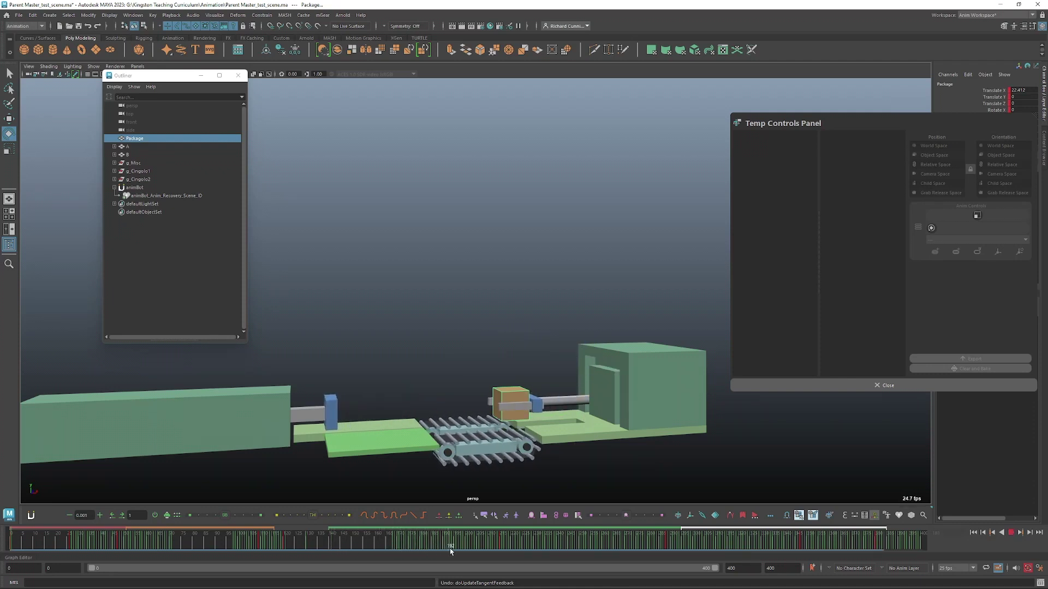
{"action": "key", "text": "alt+v"}
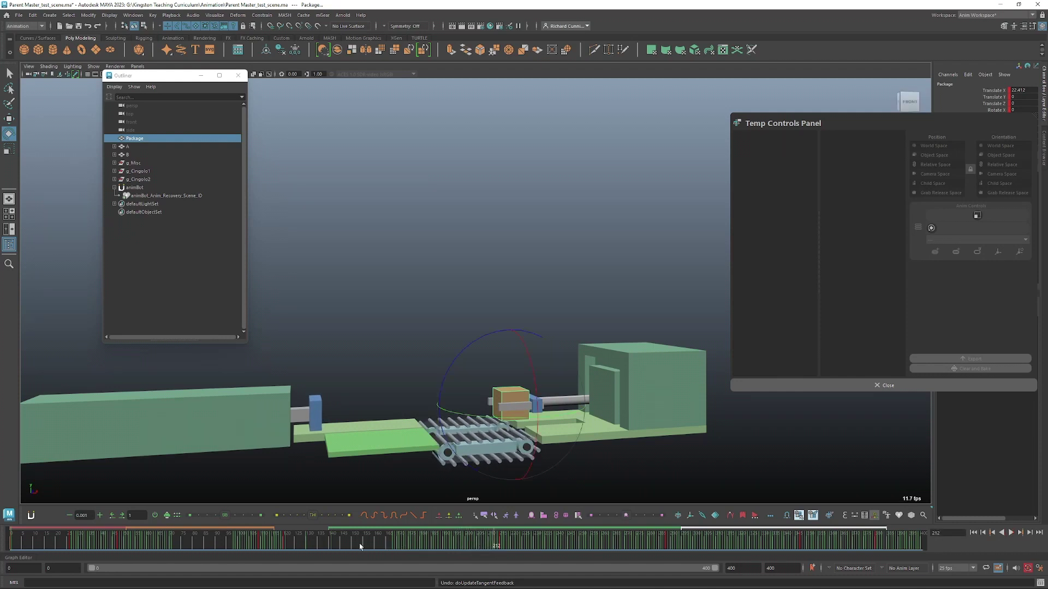
Simplify the package's keys from about frame 153 to 212 and play the animation onward to check the motion
{"action": "left_click_drag", "start_coordinate": [359, 546], "coordinate": [497, 546], "text": "shift"}
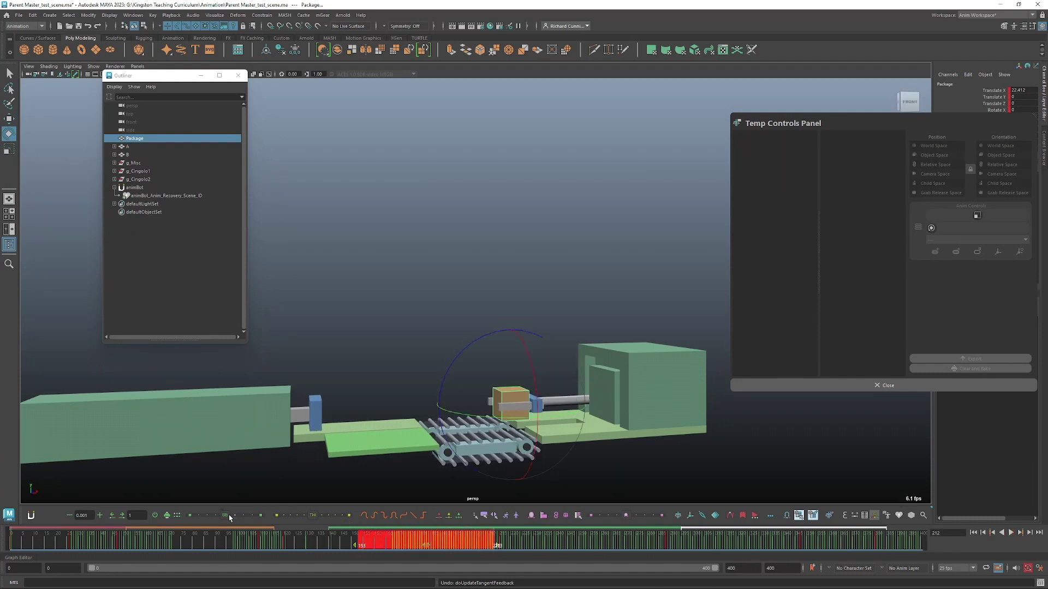
{"action": "left_click_drag", "start_coordinate": [230, 518], "coordinate": [206, 518]}
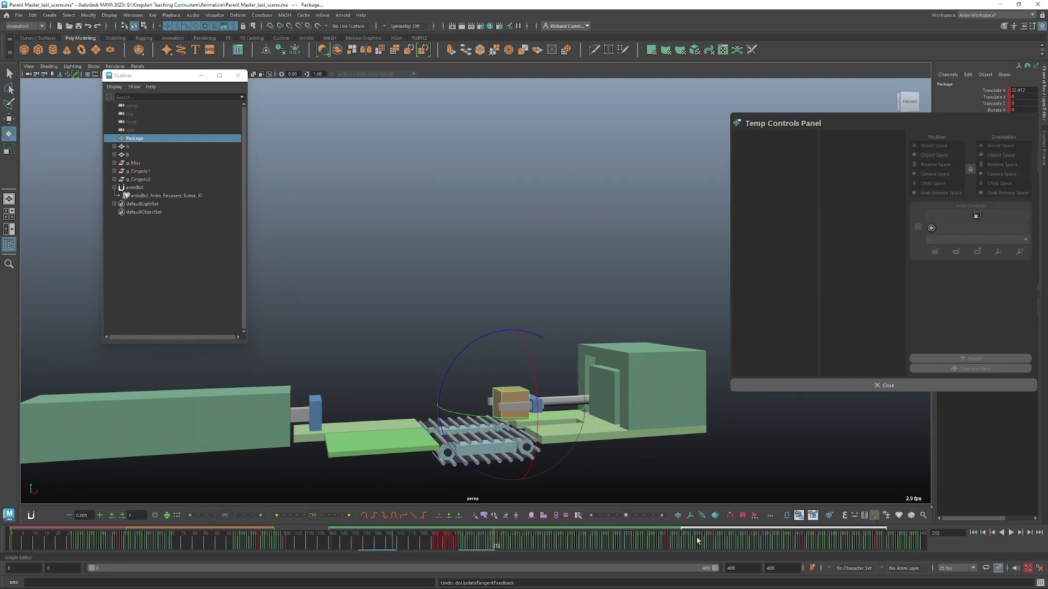
{"action": "key", "text": "alt+v"}
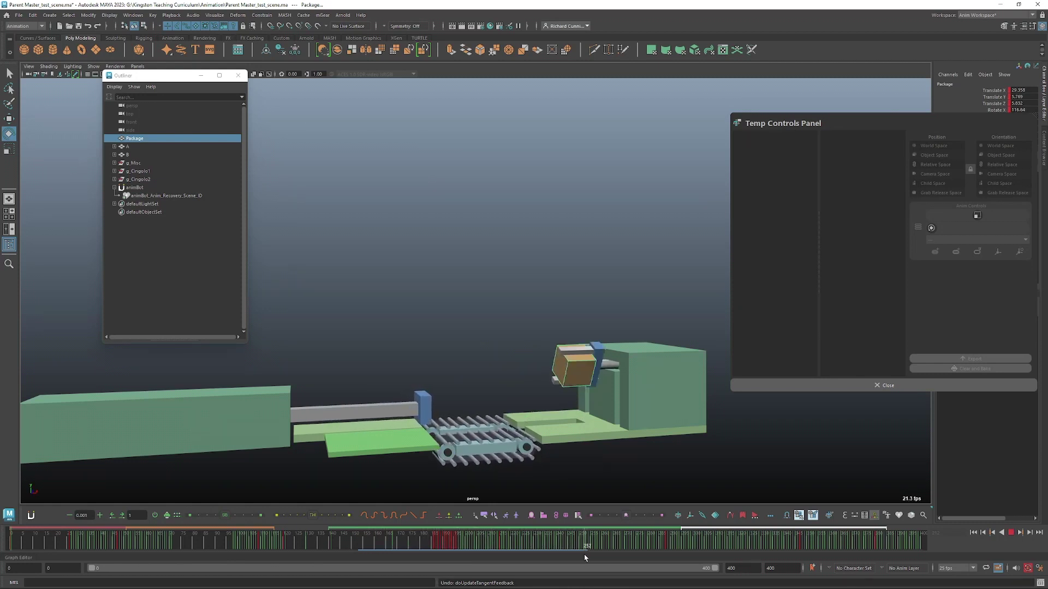
{"action": "key", "text": "alt+v"}
Simplify the package's keys from about frame 226 to 289 and scrub through the lift to about frame 247
{"action": "left_click_drag", "start_coordinate": [511, 549], "coordinate": [661, 548], "text": "shift"}
{"action": "mouse_move", "coordinate": [224, 515]}
{"action": "left_mouse_down"}
{"action": "mouse_move", "coordinate": [194, 517]}
{"action": "mouse_move", "coordinate": [226, 519]}
{"action": "left_mouse_up"}
{"action": "left_click_drag", "start_coordinate": [533, 543], "coordinate": [672, 544]}
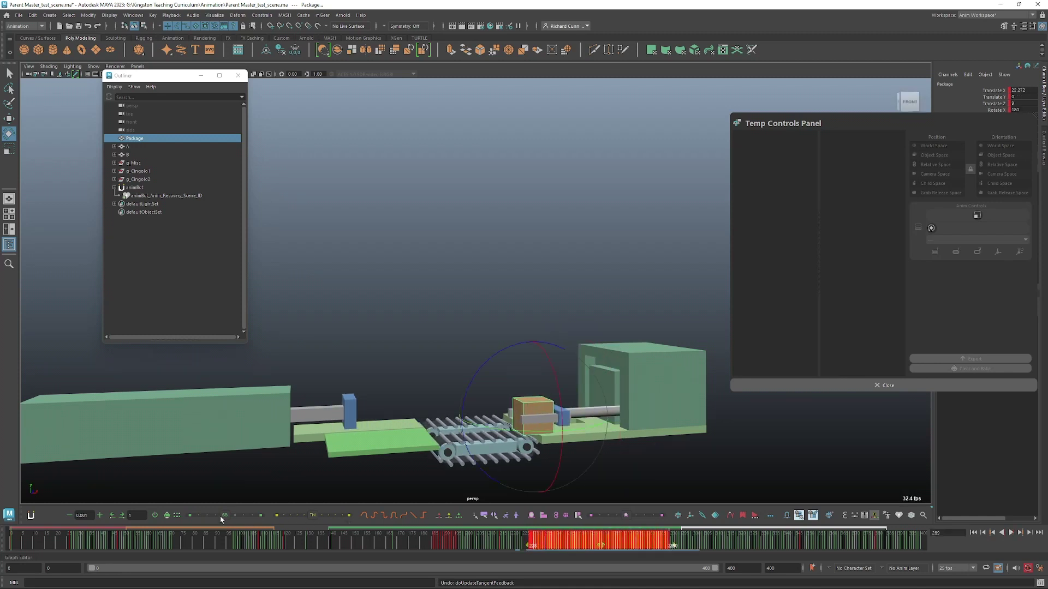
{"action": "left_click_drag", "start_coordinate": [223, 516], "coordinate": [192, 518]}
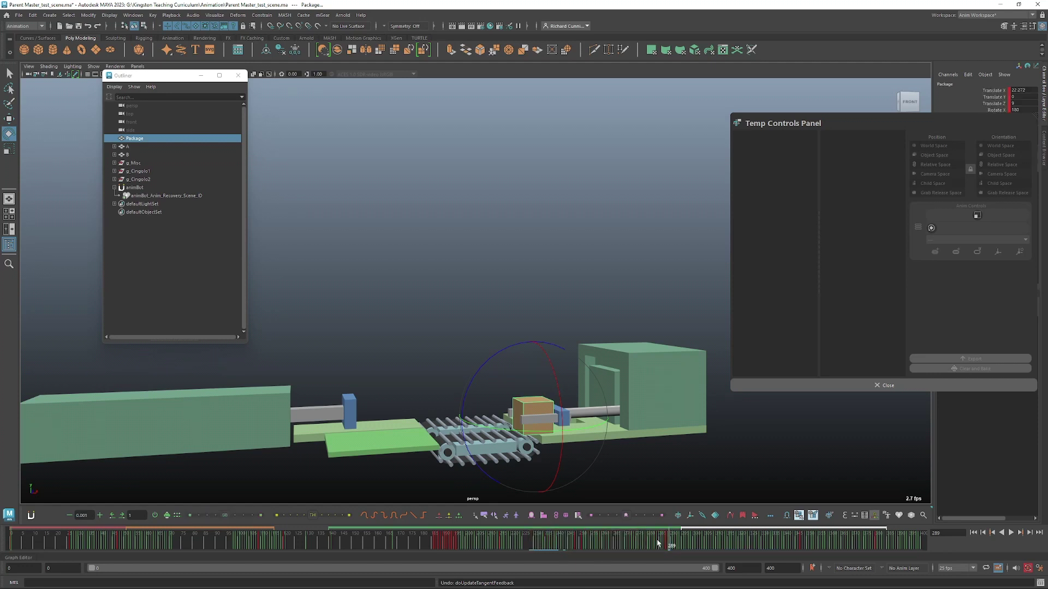
{"action": "left_click_drag", "start_coordinate": [524, 546], "coordinate": [576, 545]}
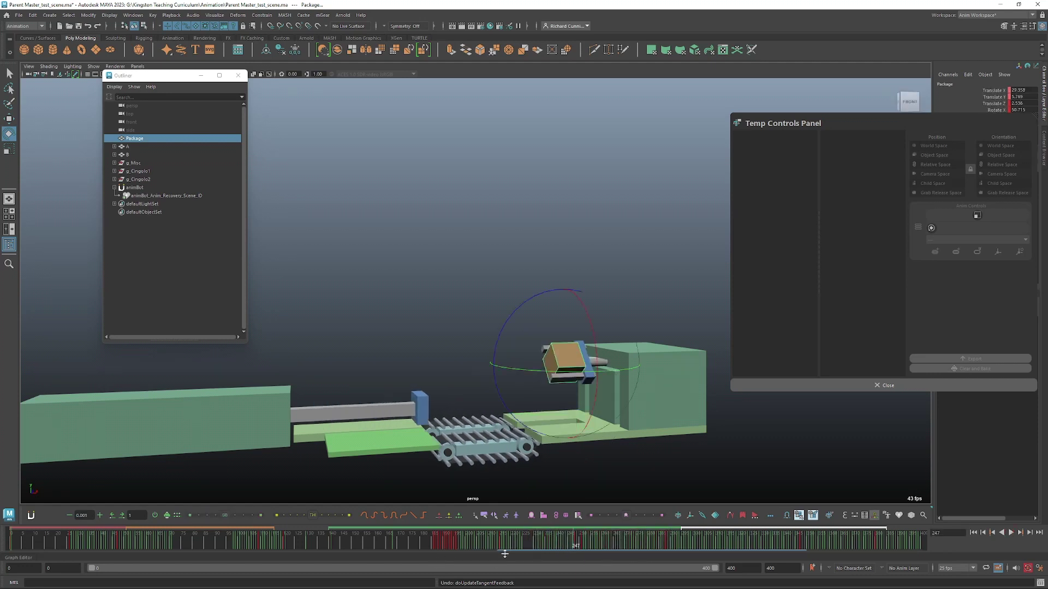
Narrow the playback range to frames 140–295 and simplify the package's keys from about frame 199 to 279
{"action": "right_click", "coordinate": [557, 532]}
{"action": "left_click", "coordinate": [568, 478]}
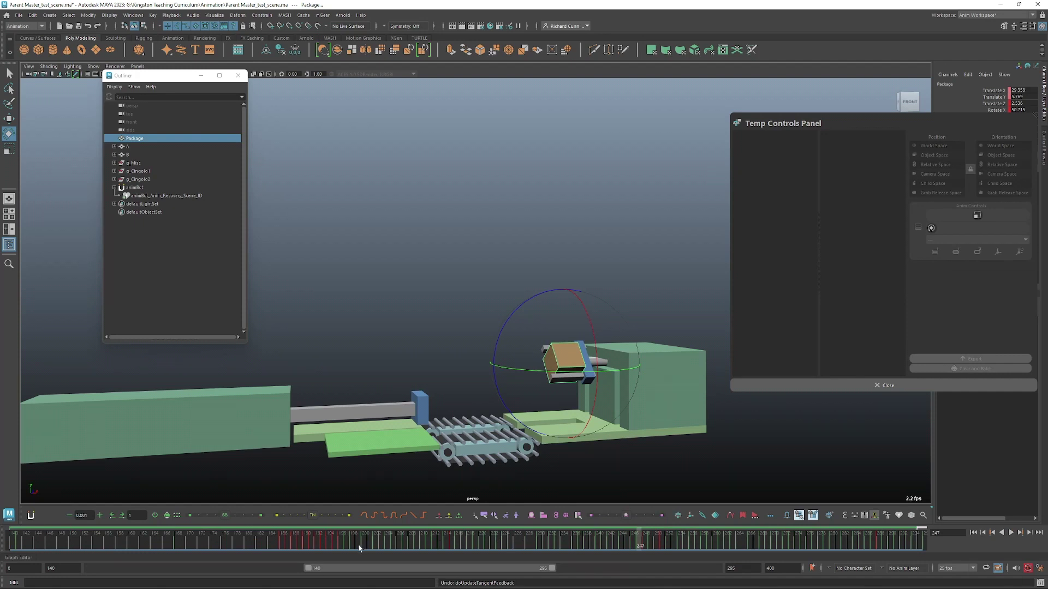
{"action": "left_click_drag", "start_coordinate": [359, 548], "coordinate": [828, 545], "text": "shift"}
{"action": "left_click_drag", "start_coordinate": [225, 517], "coordinate": [194, 517]}
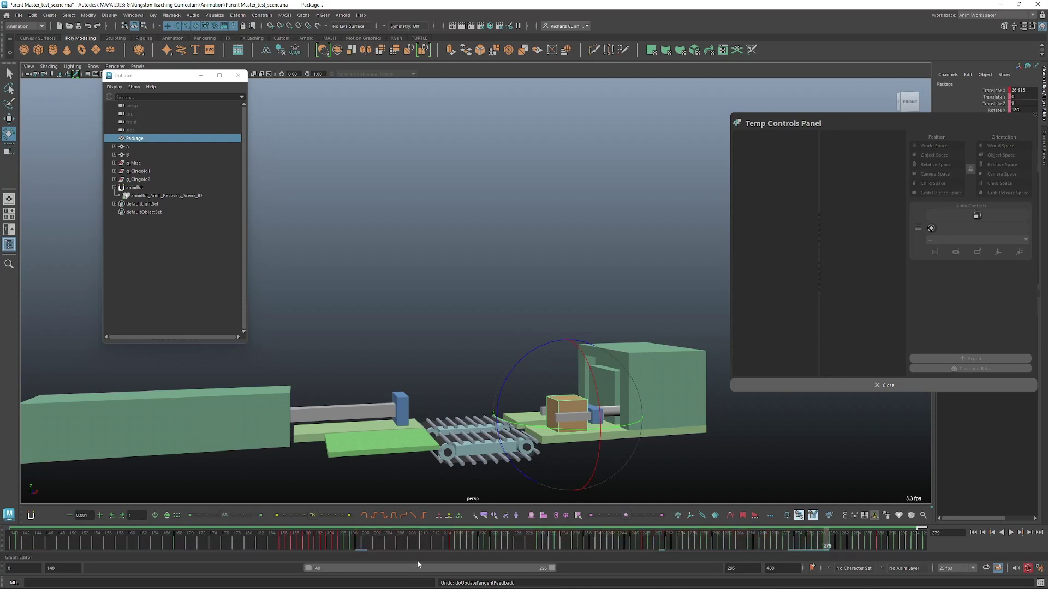
{"action": "left_click_drag", "start_coordinate": [365, 545], "coordinate": [756, 546]}
Simplify the package's keys again from about frame 213 to 281 and play the section back
{"action": "left_click_drag", "start_coordinate": [839, 545], "coordinate": [450, 549], "text": "shift"}
{"action": "left_click_drag", "start_coordinate": [233, 518], "coordinate": [198, 519]}
{"action": "key", "text": "alt+v"}
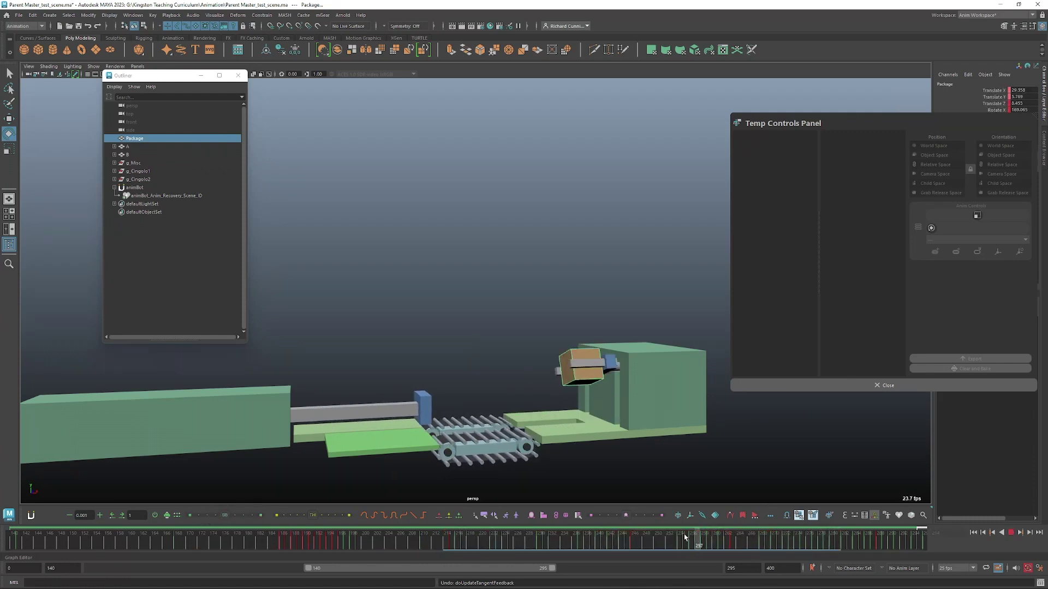
Simplify the package's keys from about frame 236 to 247 and scrub through the surrounding frames to check the motion
{"action": "left_click", "coordinate": [577, 540]}
{"action": "left_click_drag", "start_coordinate": [578, 540], "coordinate": [641, 541], "text": "shift"}
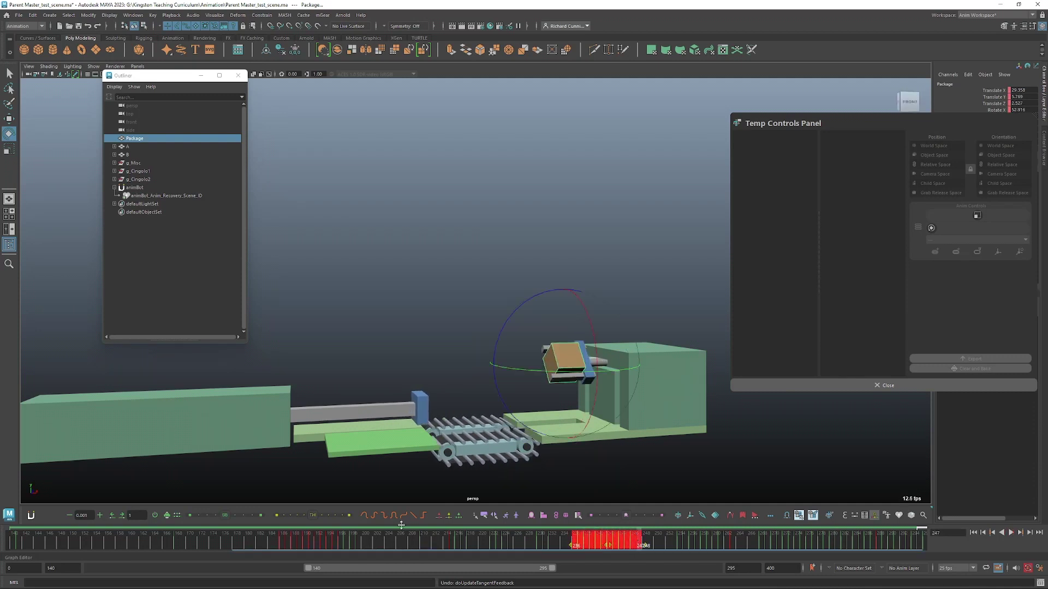
{"action": "left_click_drag", "start_coordinate": [223, 518], "coordinate": [178, 517]}
{"action": "left_click_drag", "start_coordinate": [516, 543], "coordinate": [697, 539]}
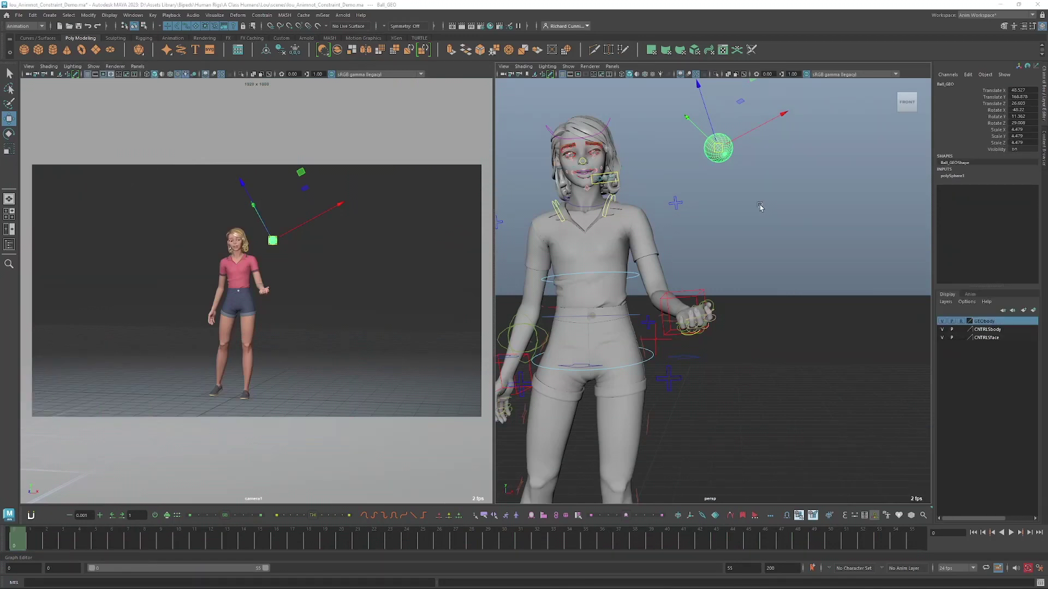
In the character constraint demo scene, select the left arm's IK control, try moving the hand and undo the move
{"action": "left_click_drag", "start_coordinate": [740, 213], "coordinate": [732, 280], "text": "alt"}
{"action": "key", "text": "q"}
{"action": "left_click", "coordinate": [708, 281]}
{"action": "key", "text": "w"}
{"action": "mouse_move", "coordinate": [700, 312]}
{"action": "left_mouse_down"}
{"action": "mouse_move", "coordinate": [718, 310]}
{"action": "mouse_move", "coordinate": [712, 296]}
{"action": "left_mouse_up"}
{"action": "key", "text": "ctrl+z"}
{"action": "key", "text": "q"}
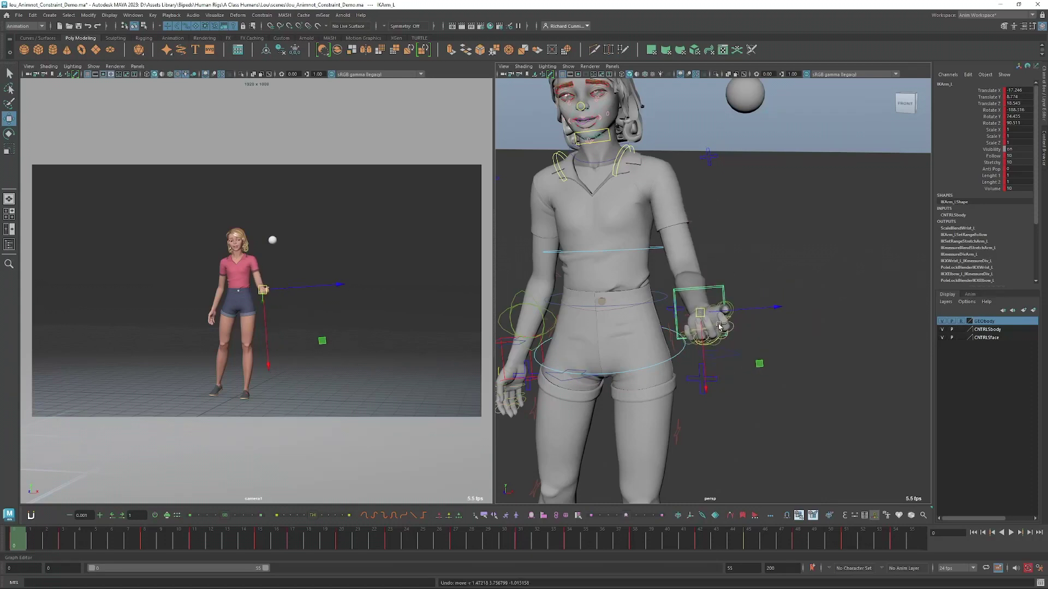
Select the ball together with the left hand's finger controls and align the ball's position to the hand
{"action": "right_click_drag", "start_coordinate": [732, 237], "coordinate": [747, 199], "text": "alt"}
{"action": "left_click", "coordinate": [752, 151]}
{"action": "left_click_drag", "start_coordinate": [751, 213], "coordinate": [753, 354], "text": "alt"}
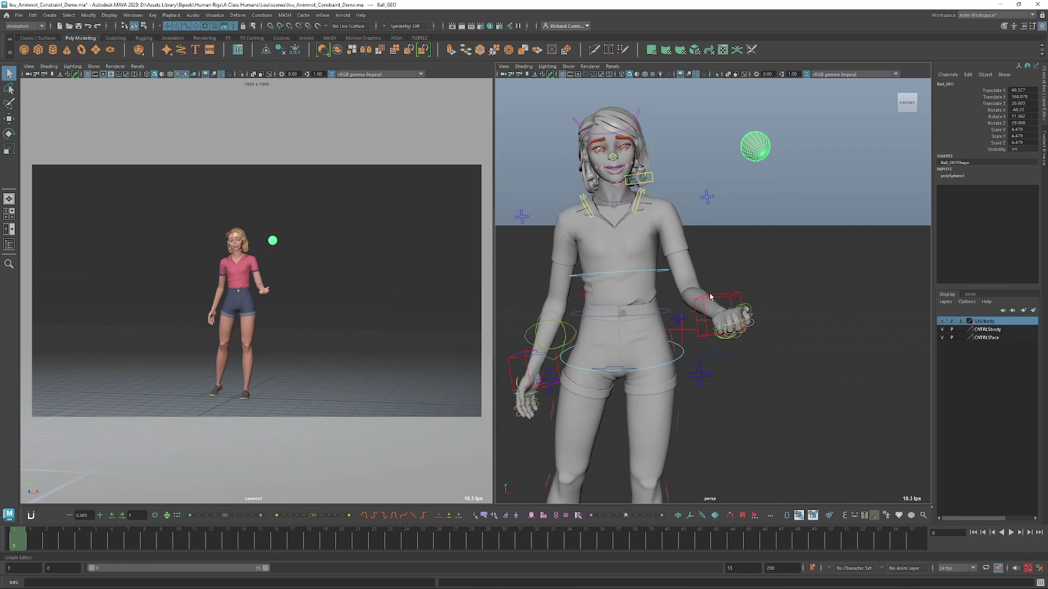
{"action": "left_click_drag", "start_coordinate": [710, 297], "coordinate": [760, 264], "text": "alt"}
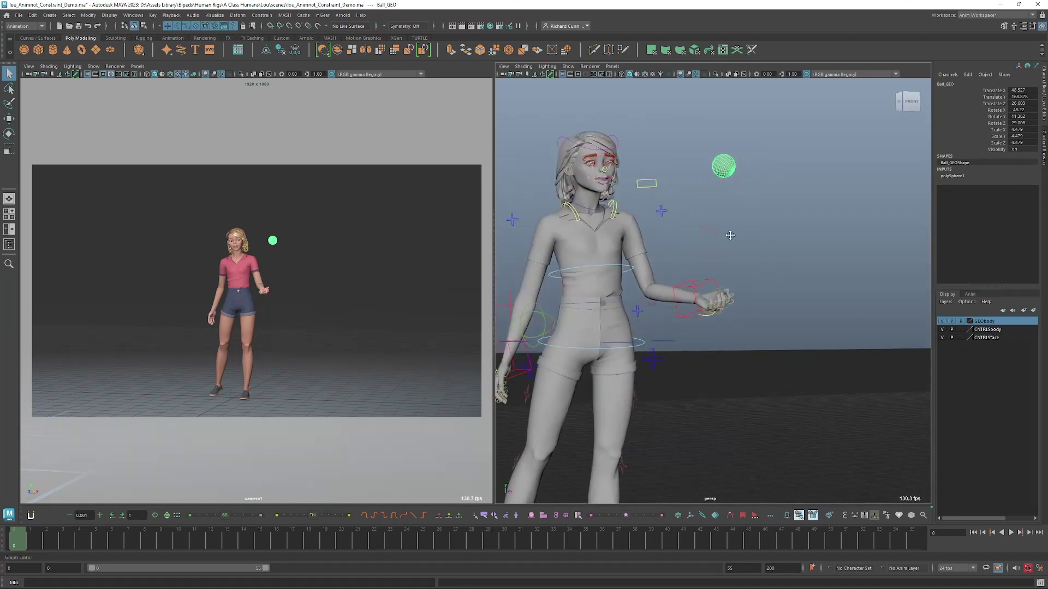
{"action": "middle_click_drag", "start_coordinate": [730, 235], "coordinate": [725, 189], "text": "alt"}
{"action": "left_click_drag", "start_coordinate": [726, 189], "coordinate": [721, 240], "text": "alt"}
{"action": "right_click_drag", "start_coordinate": [720, 241], "coordinate": [764, 257], "text": "alt"}
{"action": "mouse_move", "coordinate": [765, 257]}
{"action": "left_mouse_down", "text": "alt"}
{"action": "mouse_move", "coordinate": [764, 232]}
{"action": "mouse_move", "coordinate": [764, 263]}
{"action": "left_mouse_up", "text": "alt"}
{"action": "right_click_drag", "start_coordinate": [764, 263], "coordinate": [726, 202], "text": "alt"}
{"action": "right_click_drag", "start_coordinate": [762, 274], "coordinate": [808, 314], "text": "alt"}
{"action": "left_click_drag", "start_coordinate": [725, 267], "coordinate": [676, 213], "text": "alt"}
{"action": "right_click_drag", "start_coordinate": [676, 212], "coordinate": [736, 297], "text": "alt"}
{"action": "left_click_drag", "start_coordinate": [737, 297], "coordinate": [739, 268], "text": "alt"}
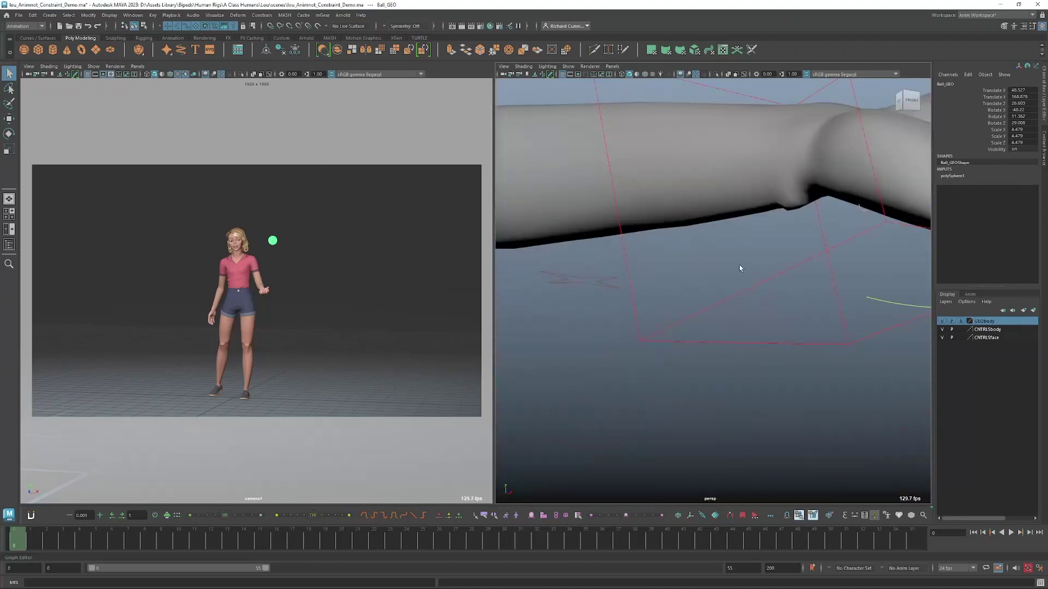
{"action": "right_click_drag", "start_coordinate": [740, 266], "coordinate": [707, 244], "text": "alt"}
{"action": "left_click_drag", "start_coordinate": [706, 244], "coordinate": [702, 263], "text": "alt"}
{"action": "left_click_drag", "start_coordinate": [768, 297], "coordinate": [762, 291], "text": "alt"}
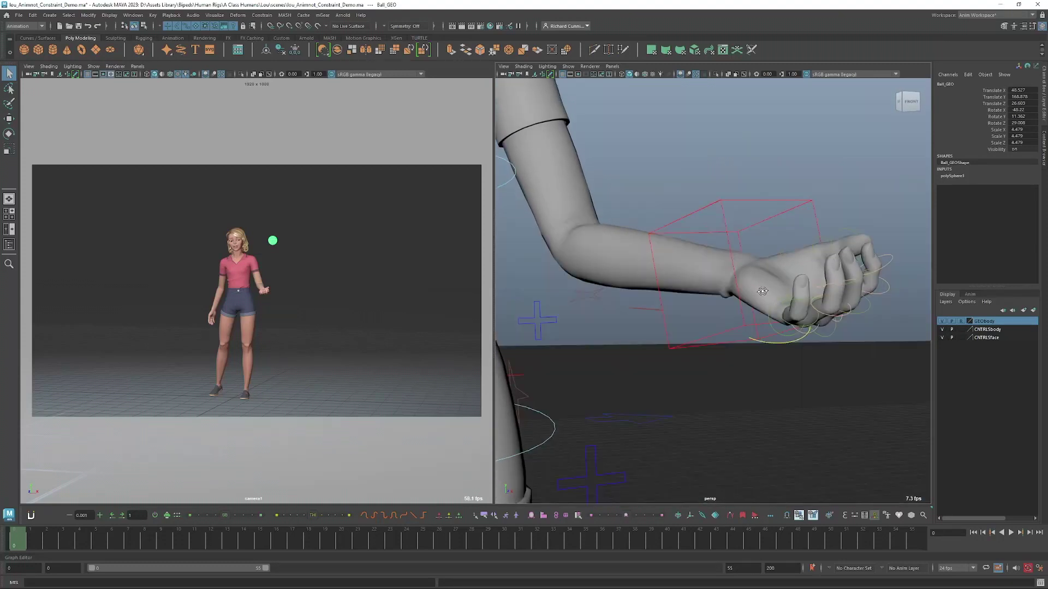
{"action": "left_click", "coordinate": [781, 254]}
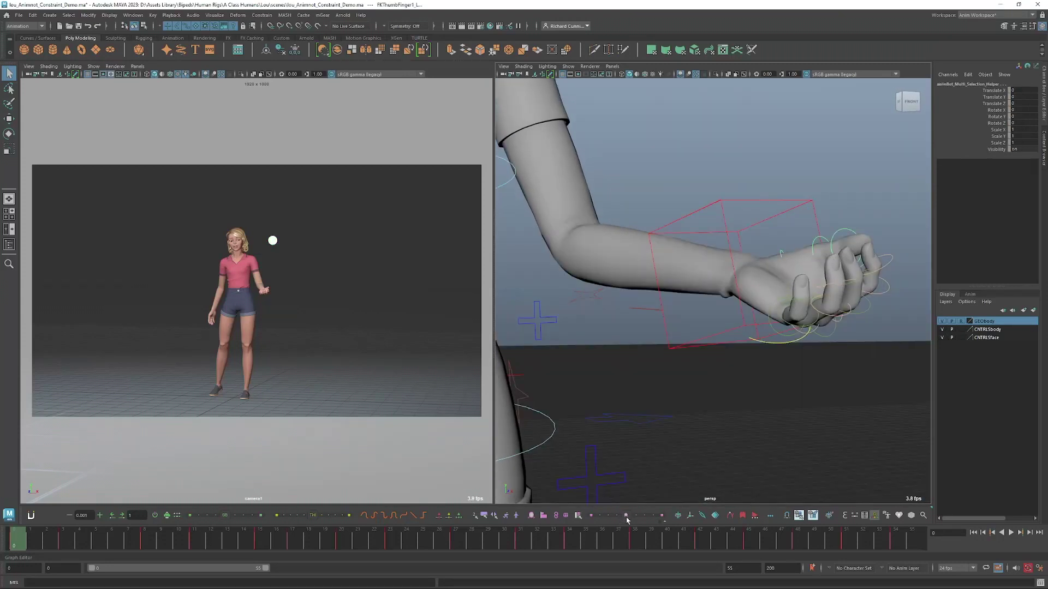
{"action": "key", "text": "w"}
{"action": "left_click_drag", "start_coordinate": [753, 333], "coordinate": [753, 336], "text": "alt"}
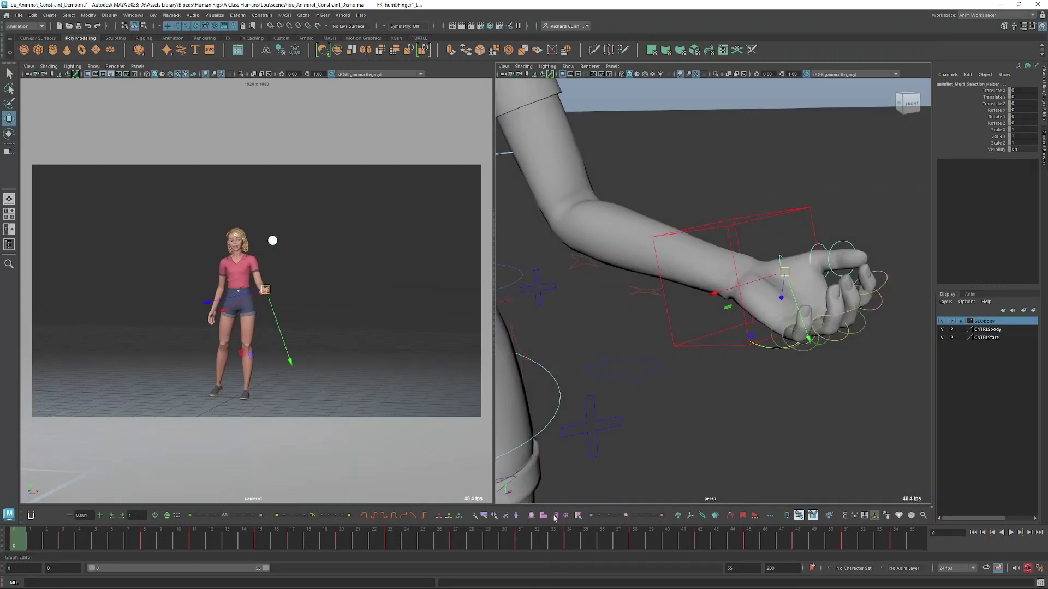
{"action": "right_click", "coordinate": [545, 518]}
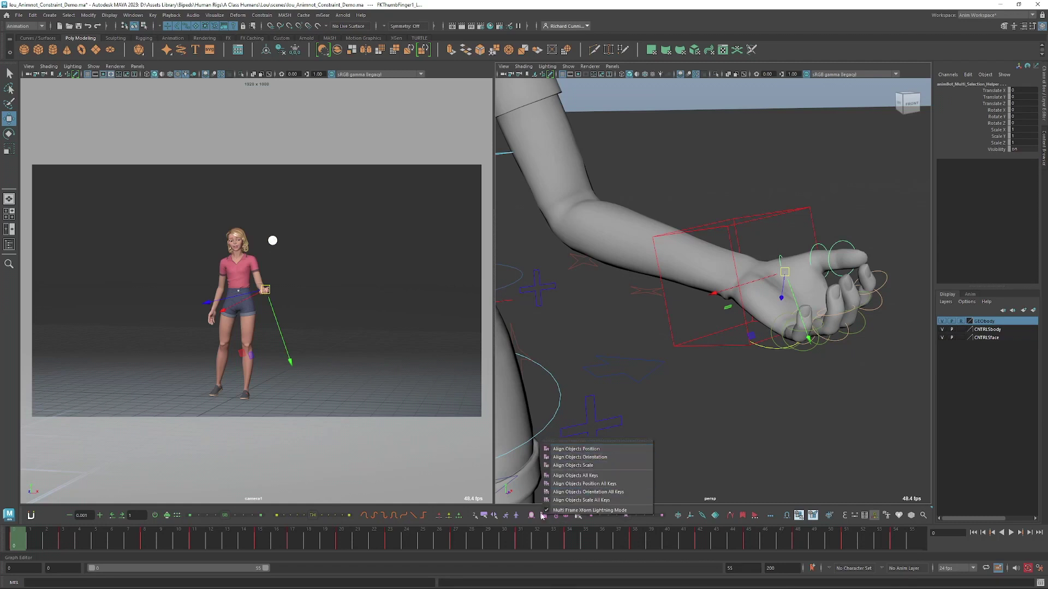
{"action": "left_click", "coordinate": [590, 452]}
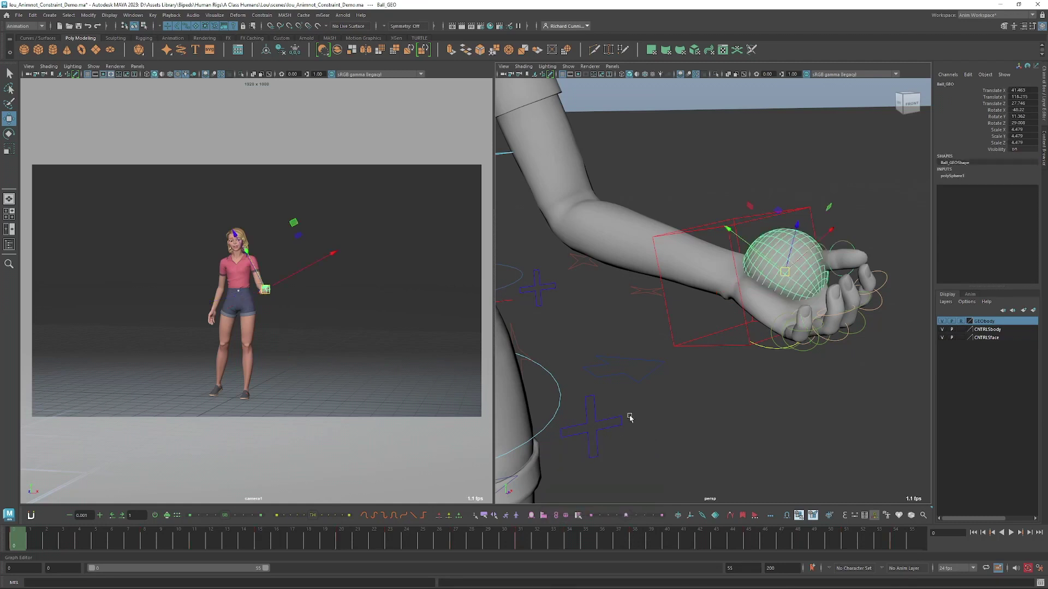
Move the ball so it rests in the left palm, cupped by the fingers, and check the fit from several angles
{"action": "left_click_drag", "start_coordinate": [767, 379], "coordinate": [873, 297], "text": "alt"}
{"action": "middle_click_drag", "start_coordinate": [872, 298], "coordinate": [755, 342], "text": "alt"}
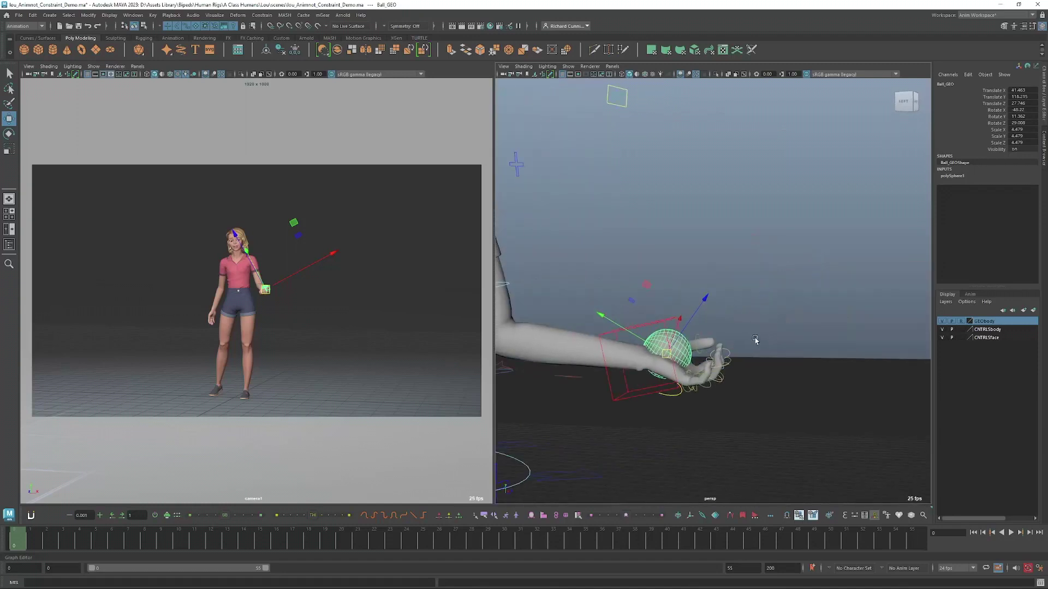
{"action": "right_click_drag", "start_coordinate": [755, 341], "coordinate": [731, 401], "text": "alt"}
{"action": "middle_click_drag", "start_coordinate": [731, 401], "coordinate": [757, 354], "text": "alt"}
{"action": "key", "text": "q"}
{"action": "key", "text": "w"}
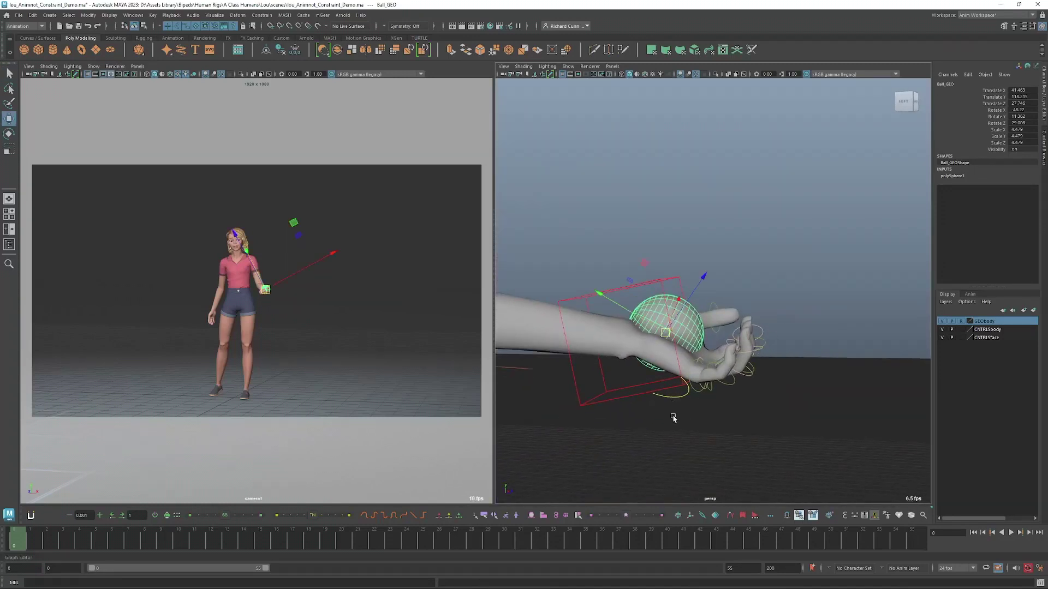
{"action": "middle_click_drag", "start_coordinate": [678, 411], "coordinate": [724, 396]}
{"action": "left_click_drag", "start_coordinate": [724, 395], "coordinate": [692, 387], "text": "alt"}
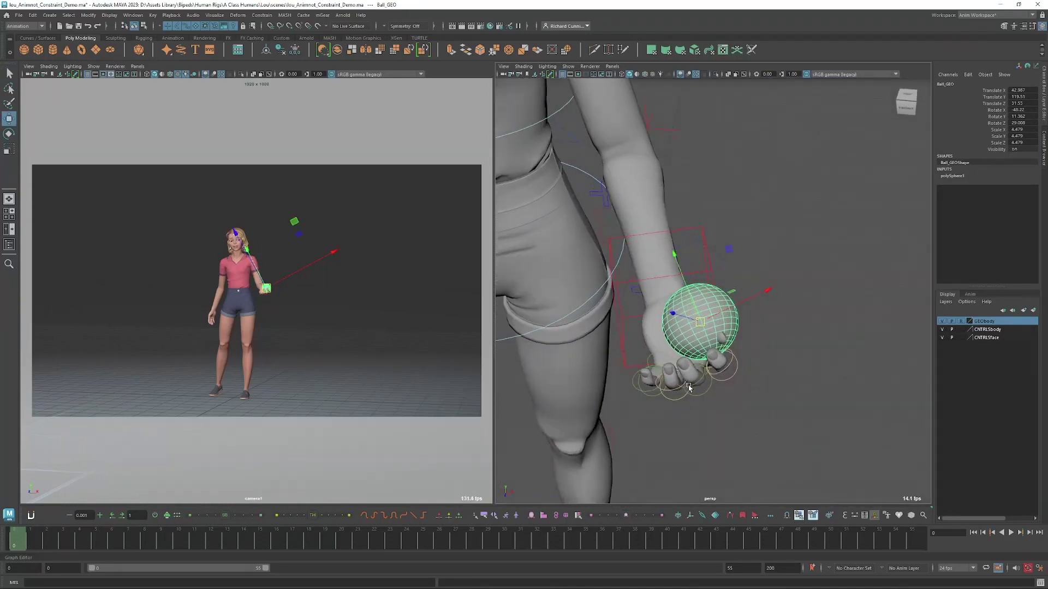
{"action": "middle_click_drag", "start_coordinate": [764, 384], "coordinate": [738, 393]}
{"action": "left_click_drag", "start_coordinate": [739, 393], "coordinate": [755, 367], "text": "alt"}
{"action": "middle_click_drag", "start_coordinate": [756, 367], "coordinate": [761, 370]}
{"action": "left_click_drag", "start_coordinate": [762, 370], "coordinate": [677, 397], "text": "alt"}
{"action": "right_click_drag", "start_coordinate": [732, 367], "coordinate": [753, 341], "text": "alt"}
{"action": "middle_click_drag", "start_coordinate": [753, 341], "coordinate": [728, 402], "text": "alt"}
{"action": "left_click_drag", "start_coordinate": [715, 423], "coordinate": [719, 382], "text": "alt"}
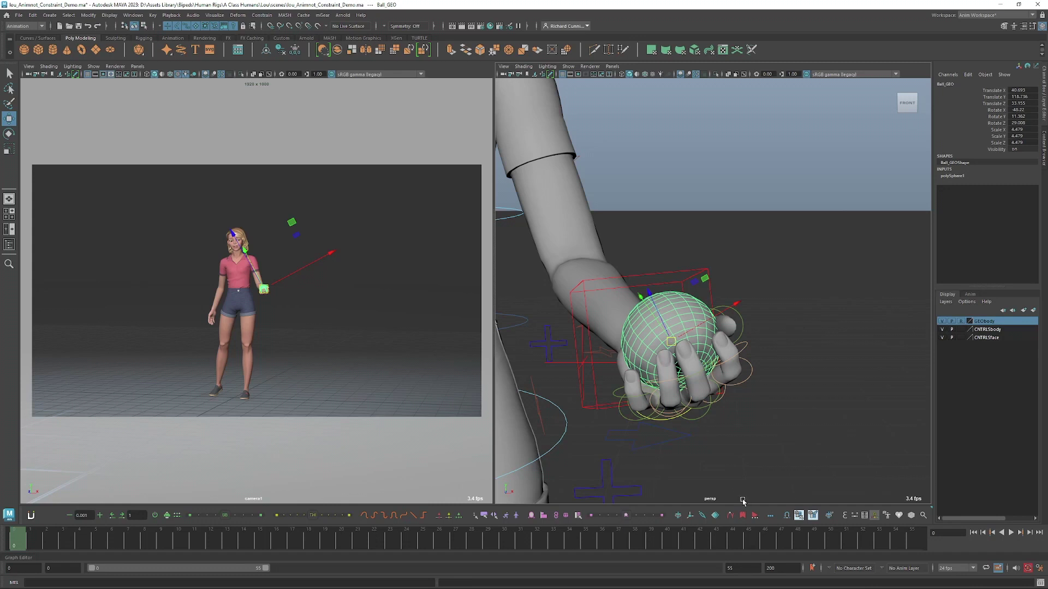
Create a temp Simple Control for the ball with Grab Release Space for both position and orientation
{"action": "left_click", "coordinate": [677, 516]}
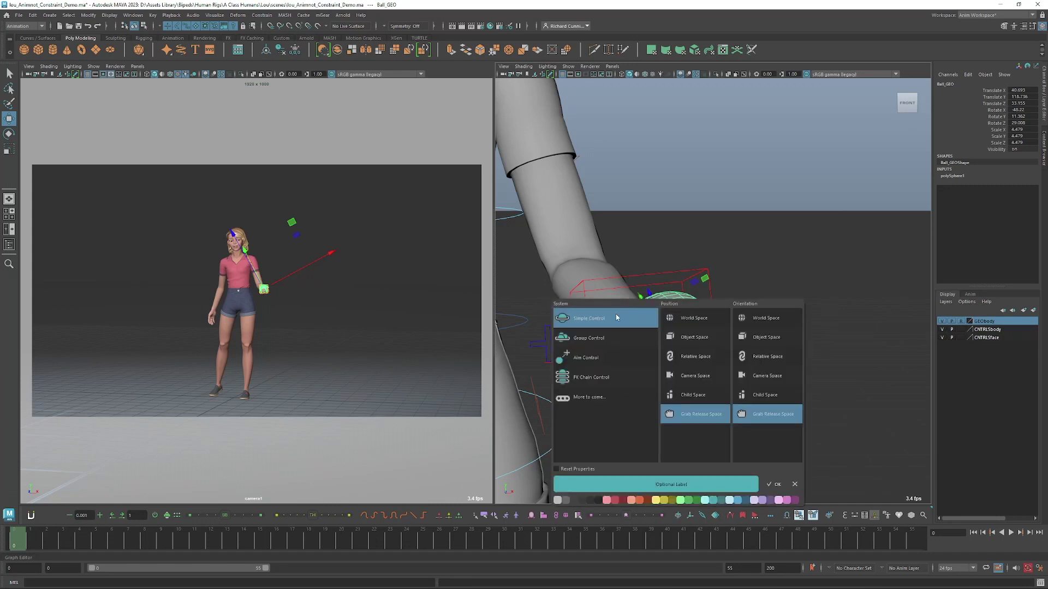
{"action": "mouse_move", "coordinate": [617, 316]}
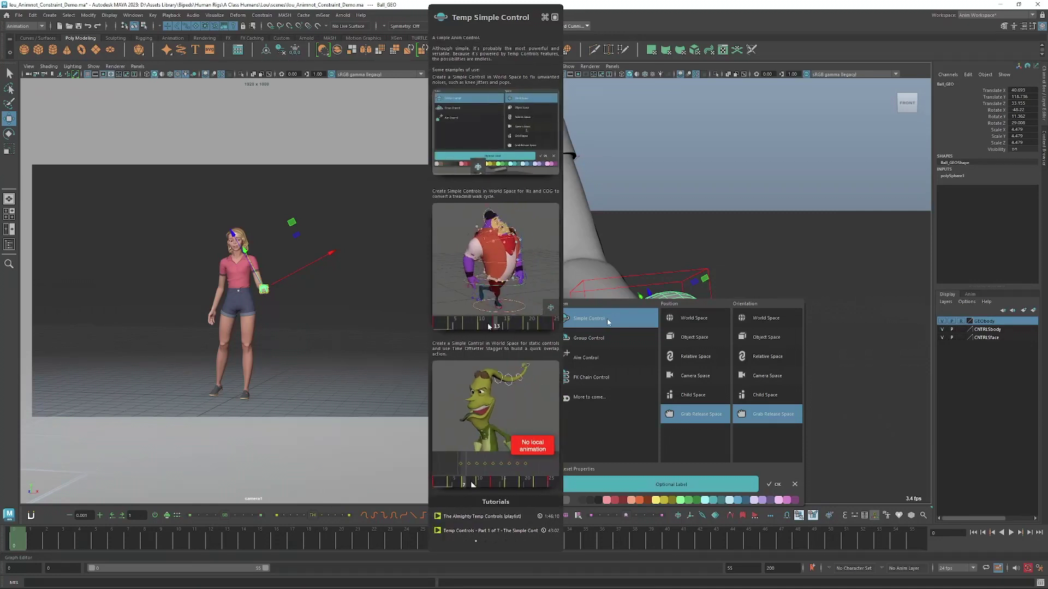
{"action": "left_click", "coordinate": [778, 485]}
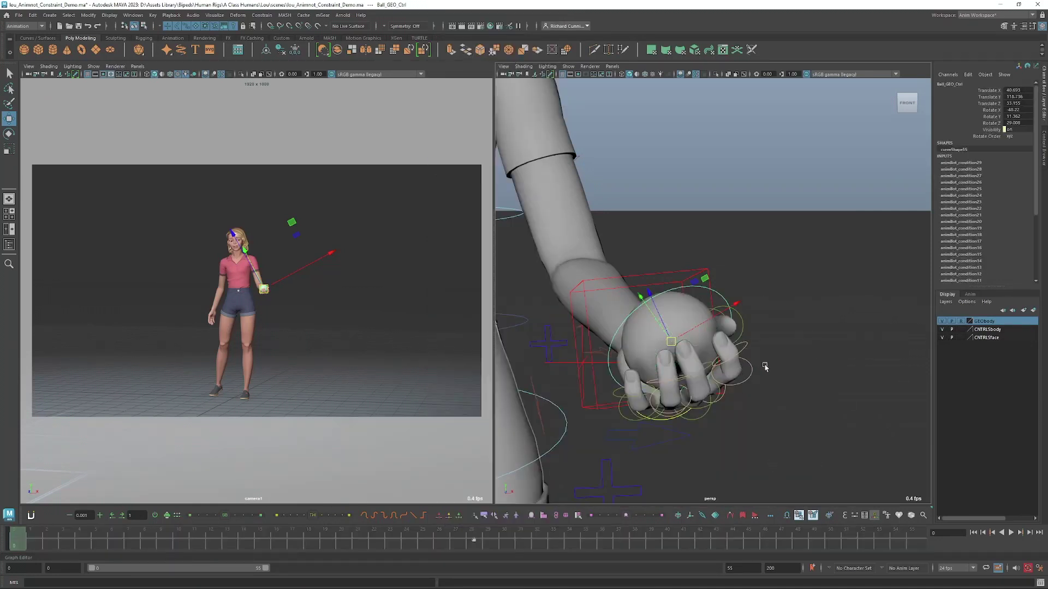
Open the Temp Controls Panel for the ball's control, look through the control shapes, and move the panel clear of the character
{"action": "left_click_drag", "start_coordinate": [736, 365], "coordinate": [758, 343], "text": "alt"}
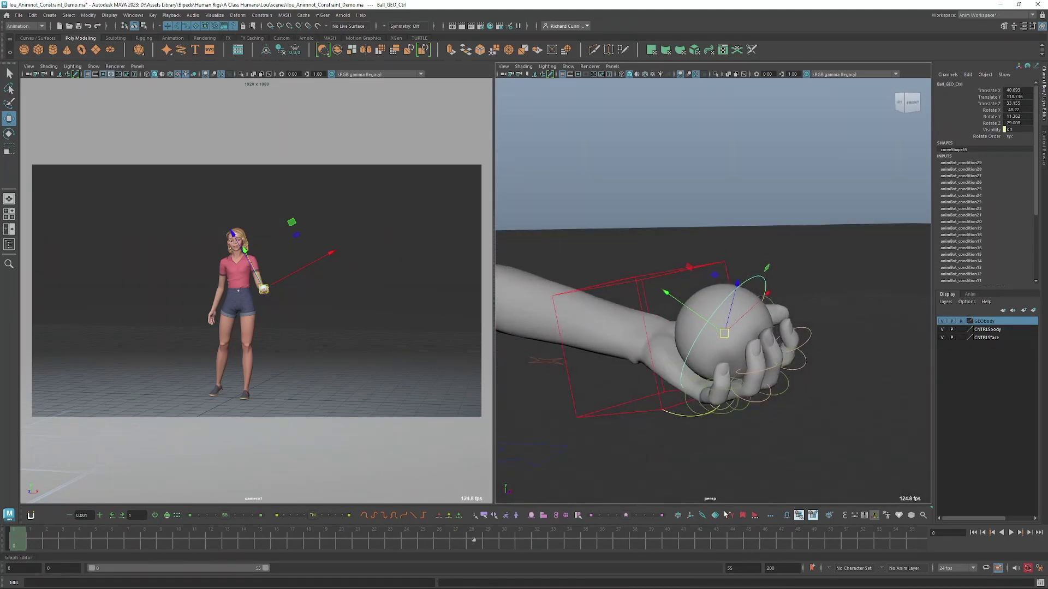
{"action": "right_click", "coordinate": [677, 516]}
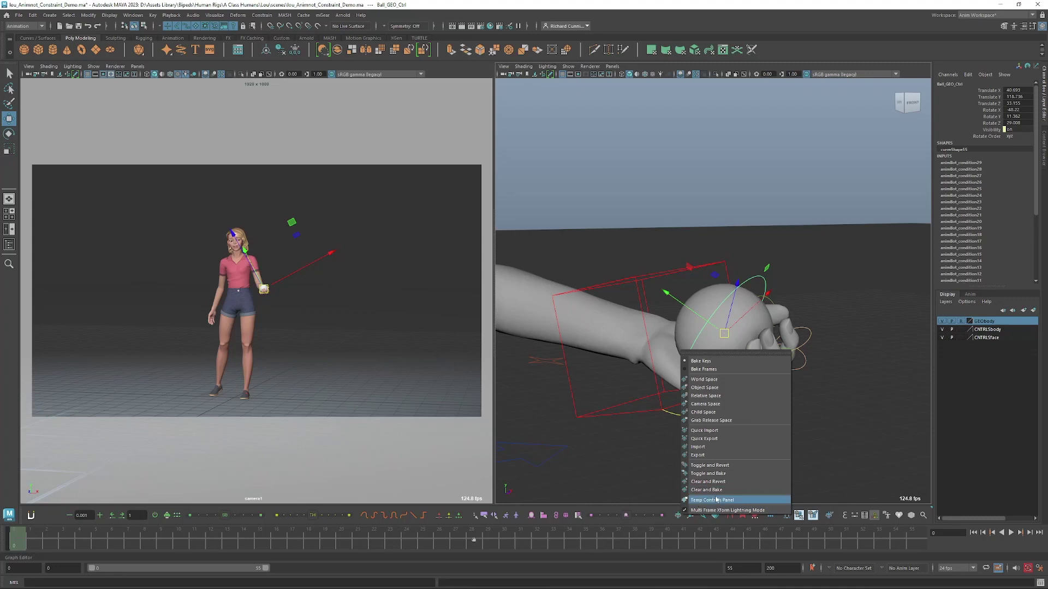
{"action": "left_click", "coordinate": [711, 501]}
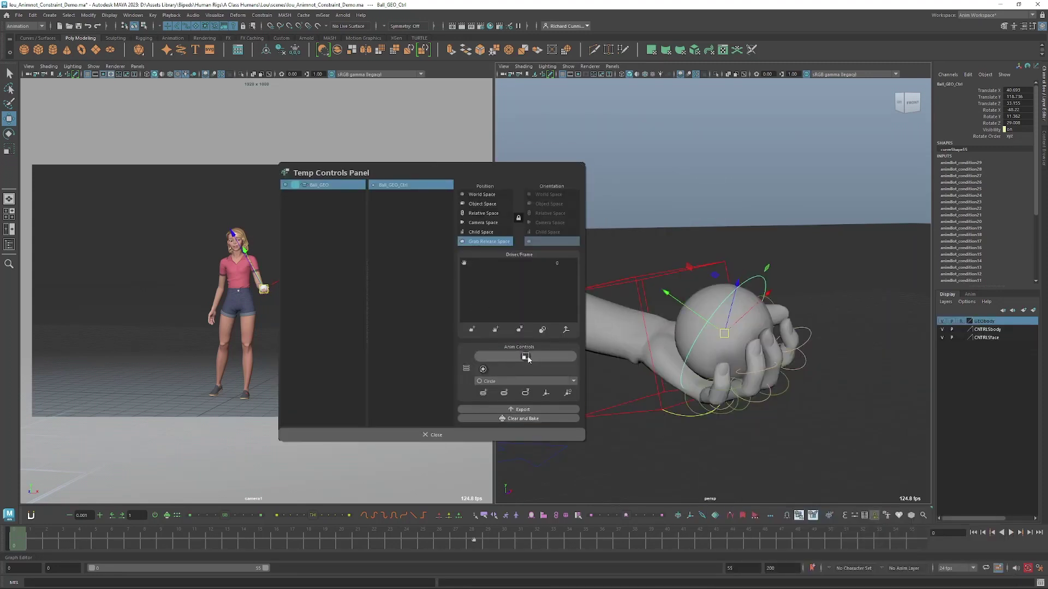
{"action": "left_click", "coordinate": [495, 382]}
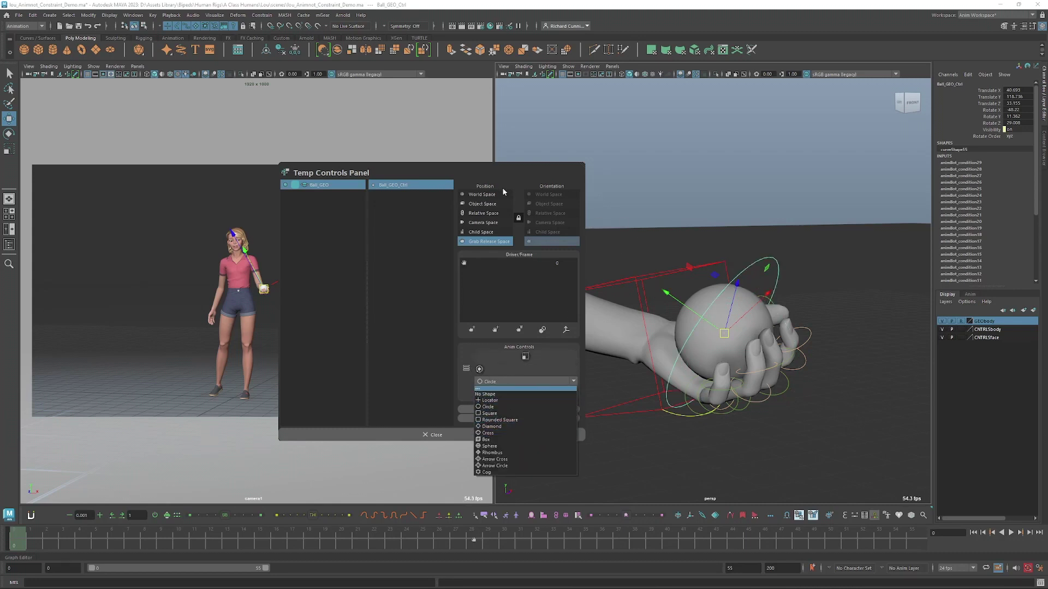
{"action": "left_click", "coordinate": [504, 167]}
{"action": "left_click_drag", "start_coordinate": [510, 166], "coordinate": [385, 117]}
Make the left arm's IK control the ball's grab driver at frame 0
{"action": "scroll", "coordinate": [742, 331], "scroll_direction": "down", "scroll_amount": 5}
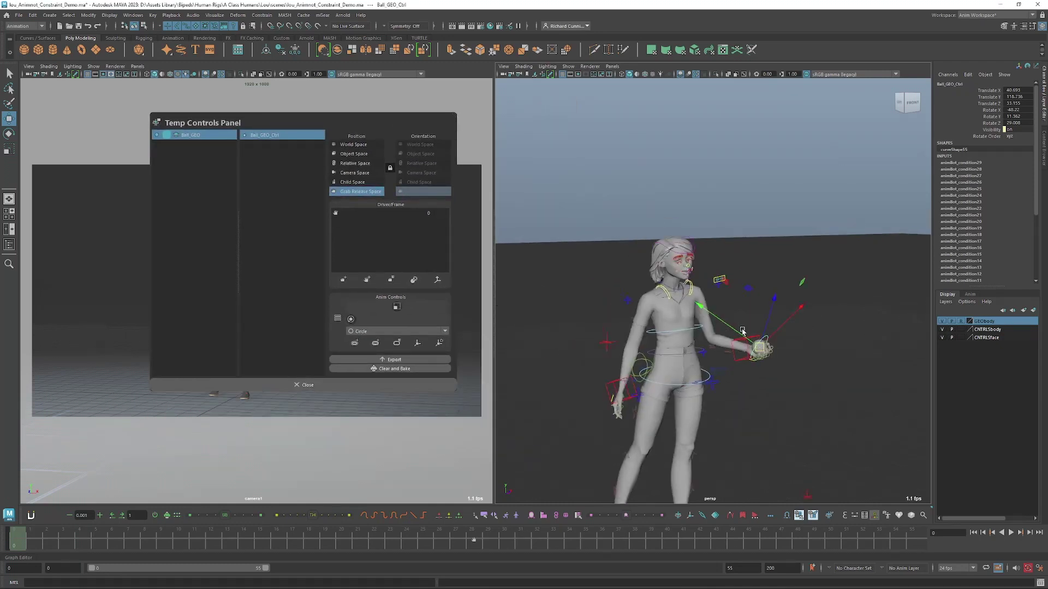
{"action": "scroll", "coordinate": [742, 331], "scroll_direction": "up", "scroll_amount": 5}
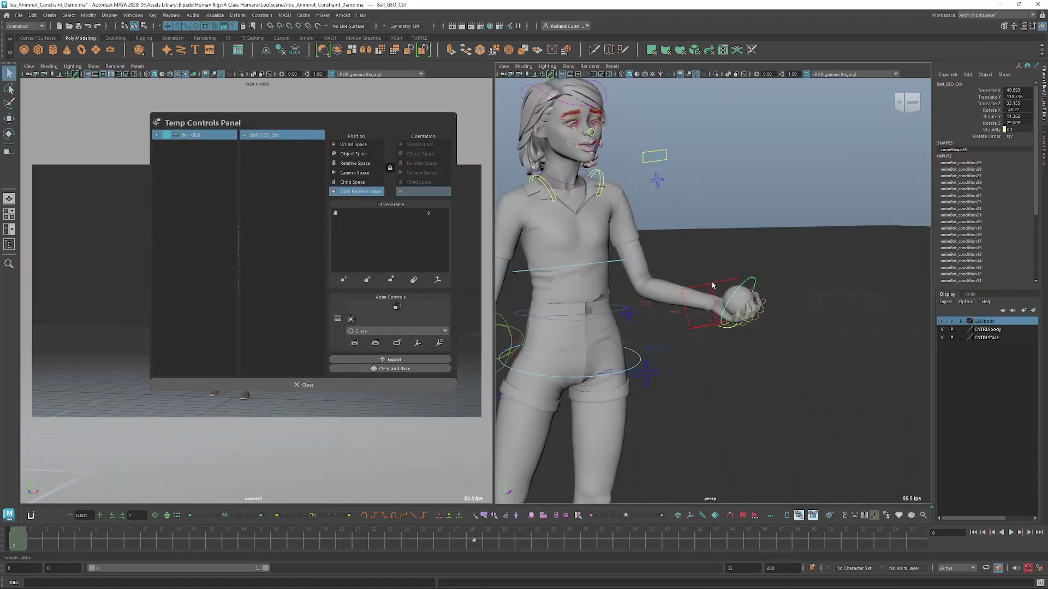
{"action": "left_click", "coordinate": [718, 282]}
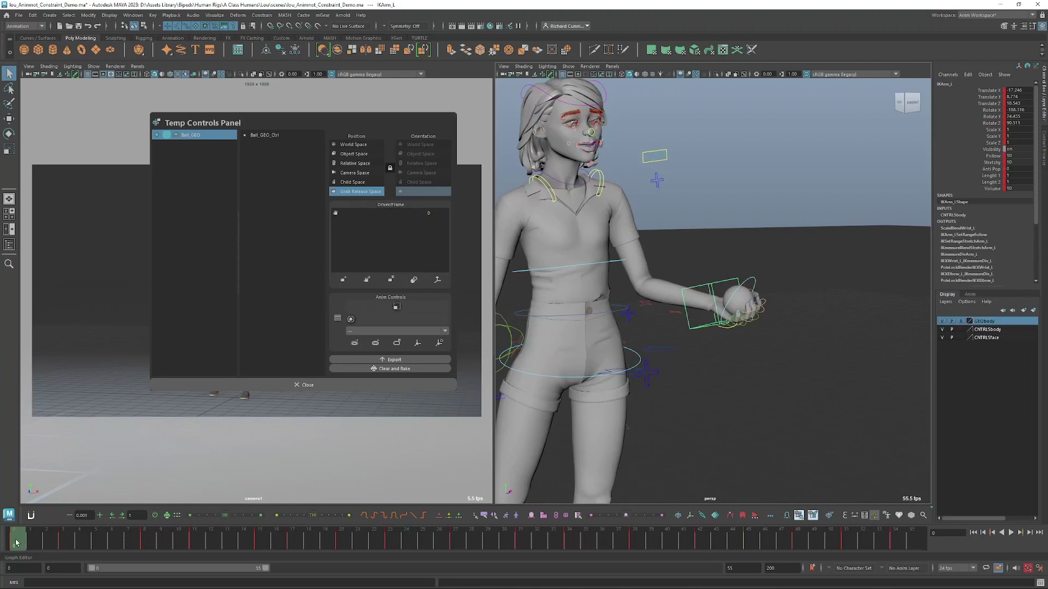
{"action": "mouse_move", "coordinate": [15, 543]}
{"action": "left_mouse_down"}
{"action": "mouse_move", "coordinate": [63, 549]}
{"action": "mouse_move", "coordinate": [16, 547]}
{"action": "left_mouse_up"}
{"action": "left_click", "coordinate": [343, 280]}
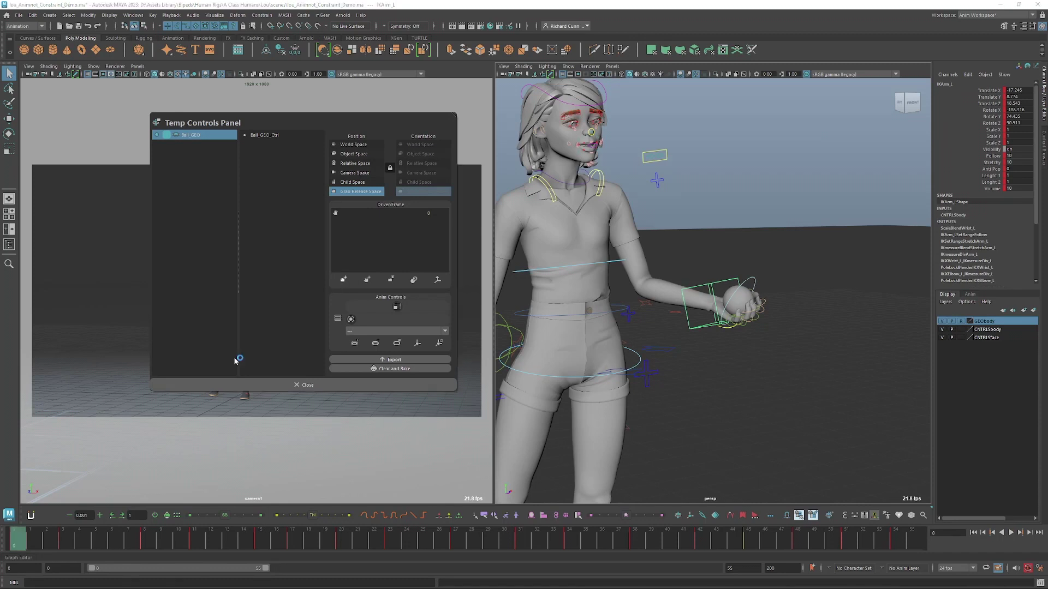
Play the animation and stop it as needed to check how the ball follows the left hand
{"action": "key", "text": "alt+v"}
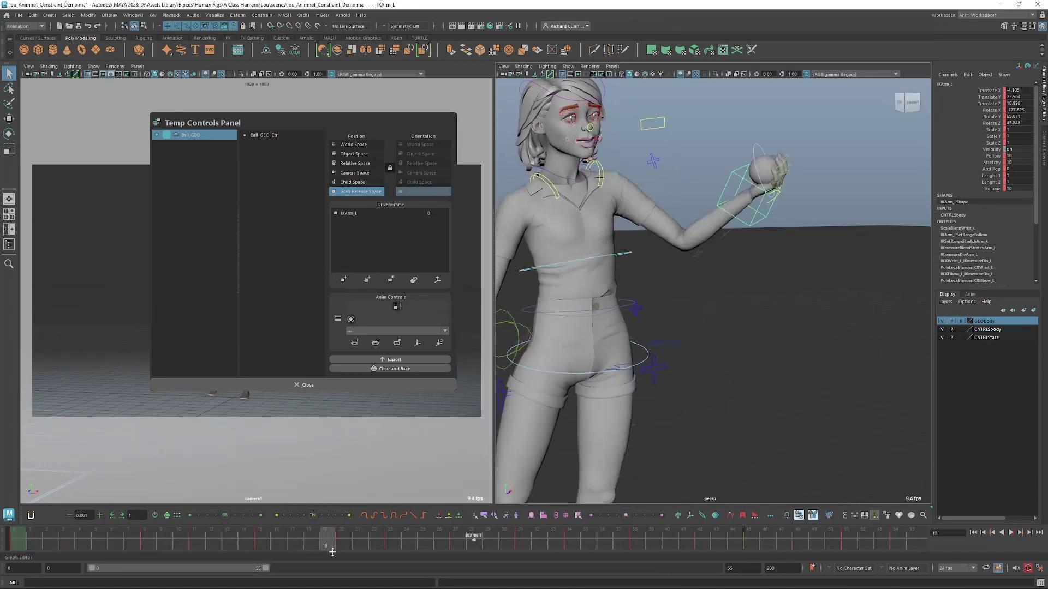
{"action": "key", "text": "alt+v"}
{"action": "left_click", "coordinate": [908, 102]}
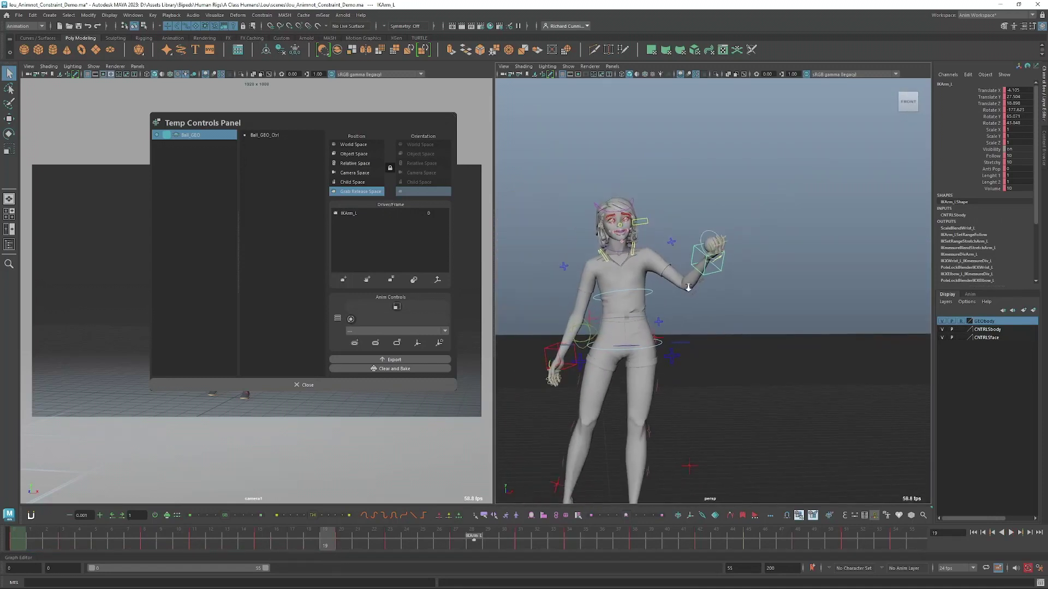
{"action": "key", "text": "alt+v"}
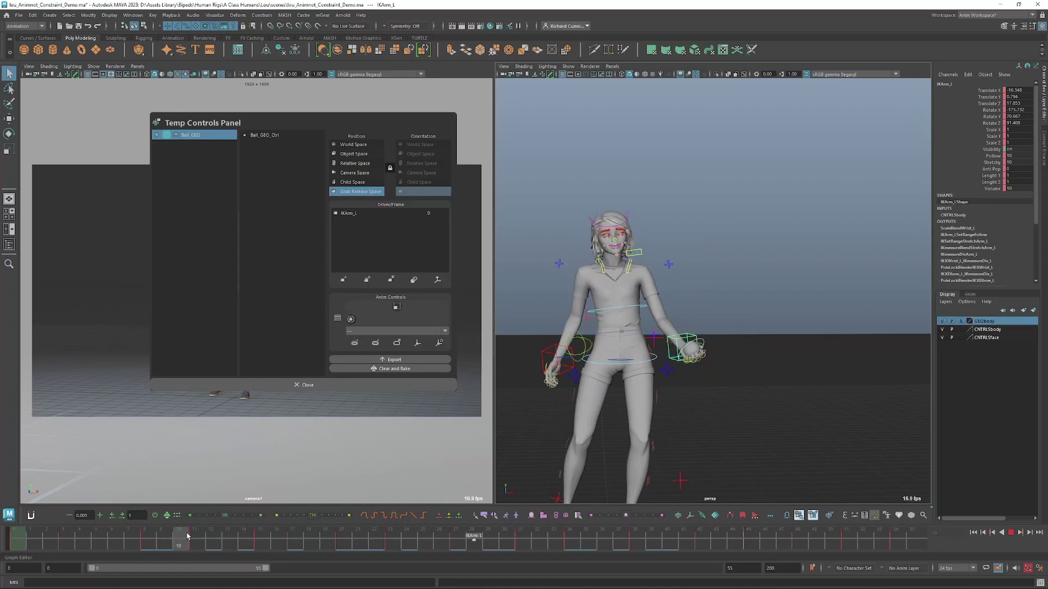
Scrub to frame 21, where the arm is raised, add a release for the ball there and check the neighbouring frames
{"action": "left_click_drag", "start_coordinate": [181, 536], "coordinate": [277, 541]}
{"action": "middle_click_drag", "start_coordinate": [571, 384], "coordinate": [600, 372], "text": "alt"}
{"action": "left_click_drag", "start_coordinate": [600, 372], "coordinate": [643, 369], "text": "alt"}
{"action": "right_click_drag", "start_coordinate": [643, 369], "coordinate": [673, 400], "text": "alt"}
{"action": "left_click_drag", "start_coordinate": [309, 547], "coordinate": [358, 546]}
{"action": "left_click_drag", "start_coordinate": [744, 223], "coordinate": [725, 247], "text": "alt"}
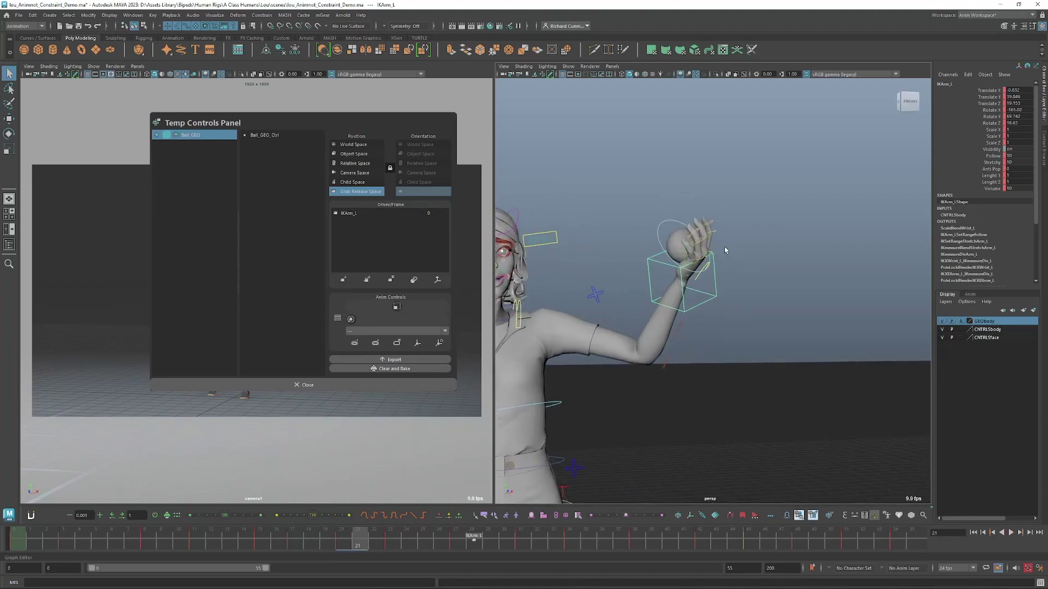
{"action": "left_click", "coordinate": [367, 280]}
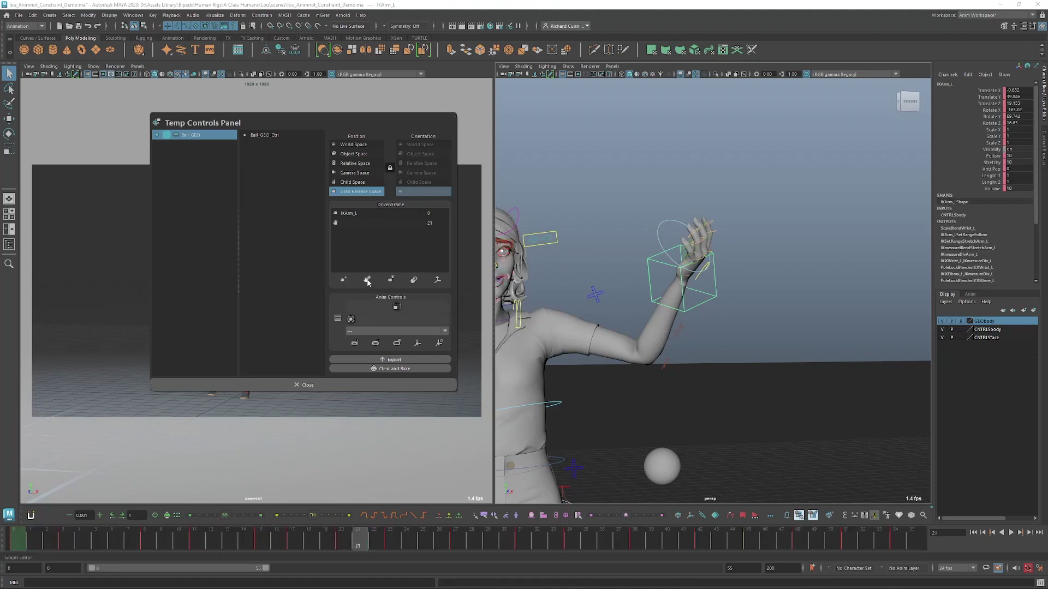
{"action": "right_click_drag", "start_coordinate": [700, 368], "coordinate": [710, 318], "text": "alt"}
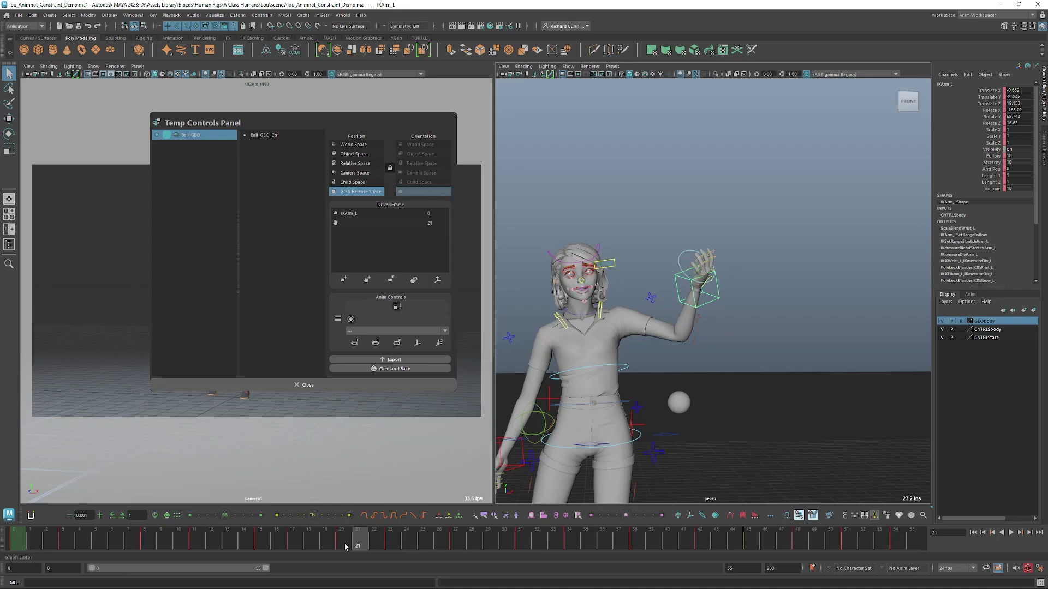
{"action": "left_click_drag", "start_coordinate": [345, 547], "coordinate": [360, 548]}
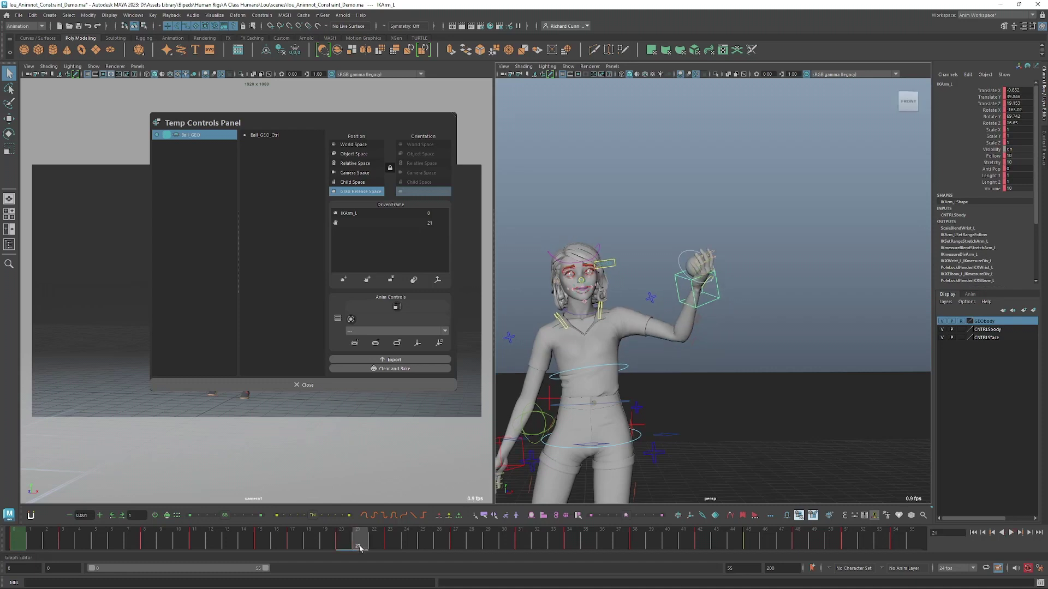
Close the Temp Controls Panel and select the ball's temp control
{"action": "left_click", "coordinate": [680, 255]}
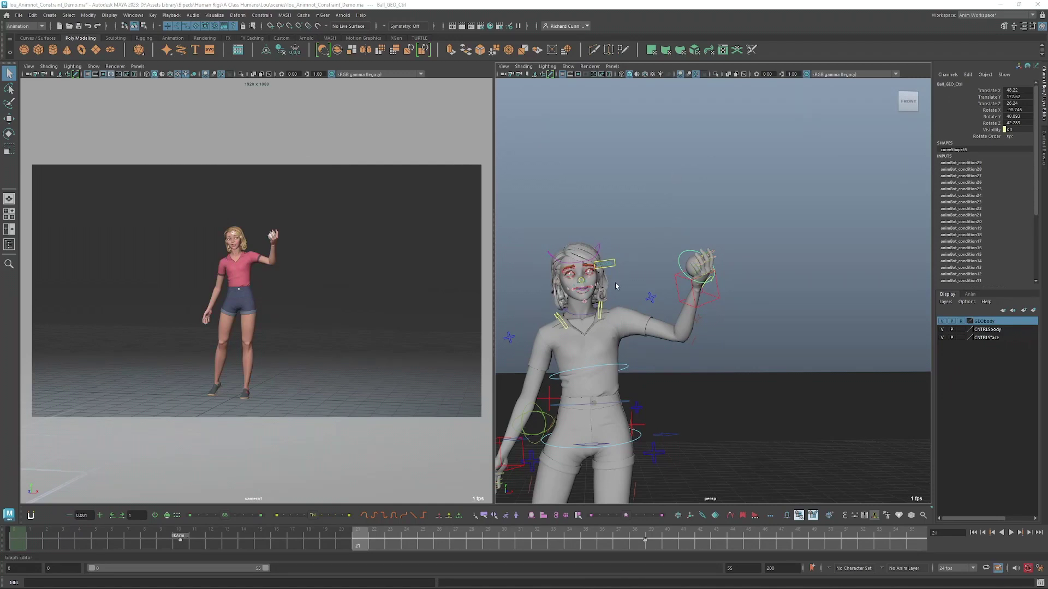
{"action": "right_click_drag", "start_coordinate": [695, 300], "coordinate": [682, 306], "text": "alt"}
{"action": "middle_click_drag", "start_coordinate": [682, 306], "coordinate": [695, 294], "text": "alt"}
{"action": "left_click_drag", "start_coordinate": [695, 294], "coordinate": [699, 289], "text": "alt"}
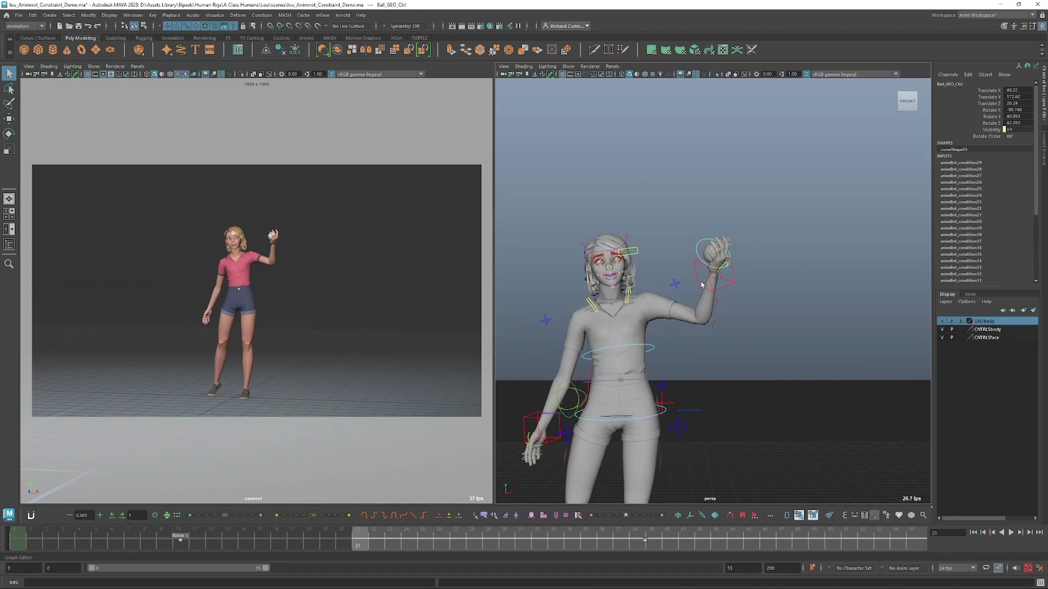
{"action": "left_click_drag", "start_coordinate": [703, 284], "coordinate": [722, 310], "text": "alt"}
{"action": "left_click", "coordinate": [728, 282]}
{"action": "key", "text": "w"}
{"action": "key", "text": "ctrl+z"}
{"action": "key", "text": "q"}
Reselect the ball's temp control, key it at frame 21 and go to frame 31
{"action": "left_click", "coordinate": [710, 250]}
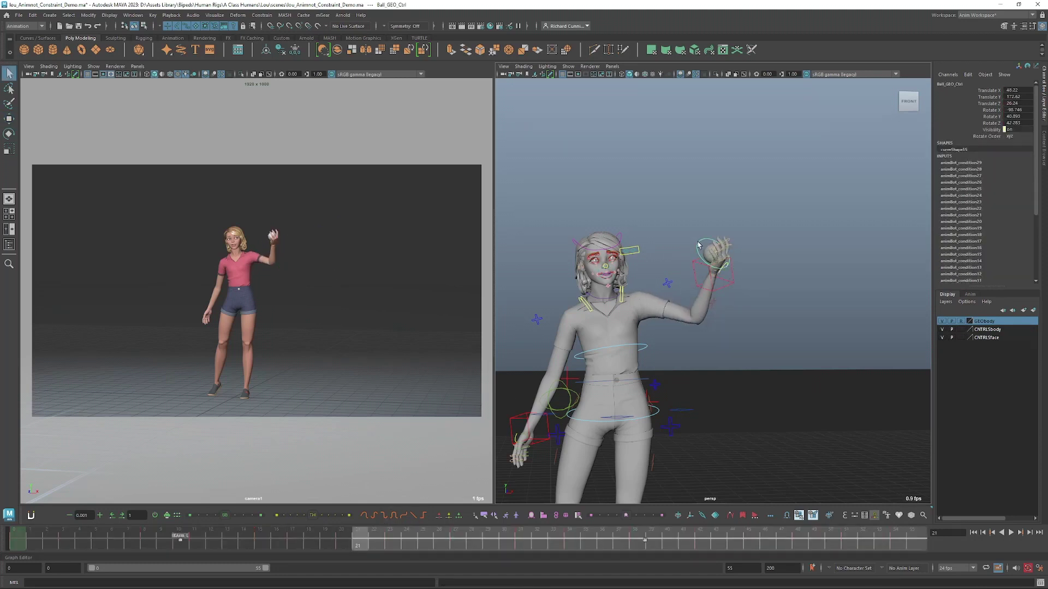
{"action": "key", "text": "s"}
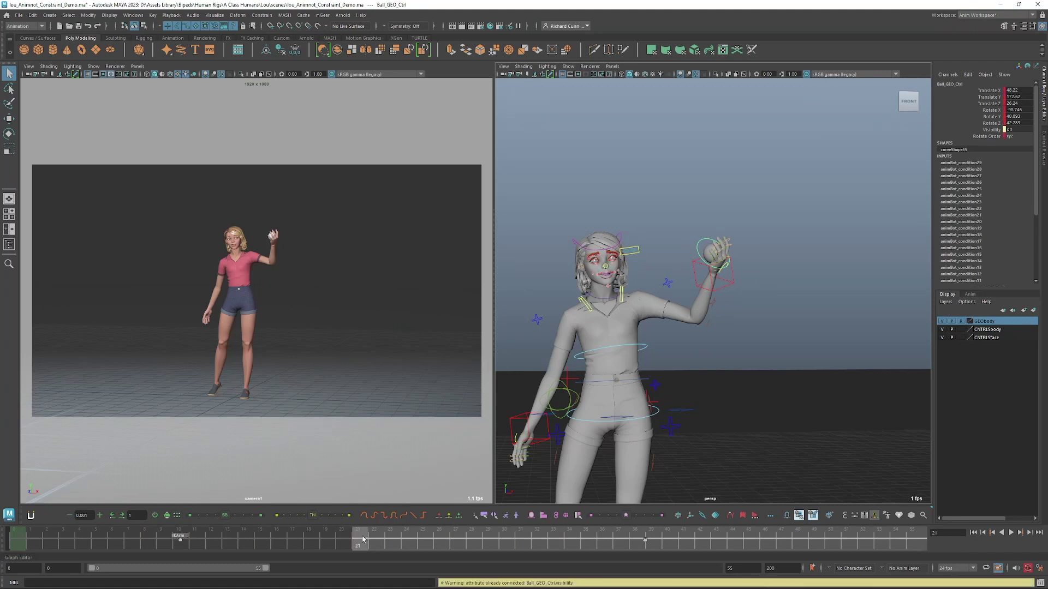
{"action": "left_click_drag", "start_coordinate": [363, 539], "coordinate": [529, 536]}
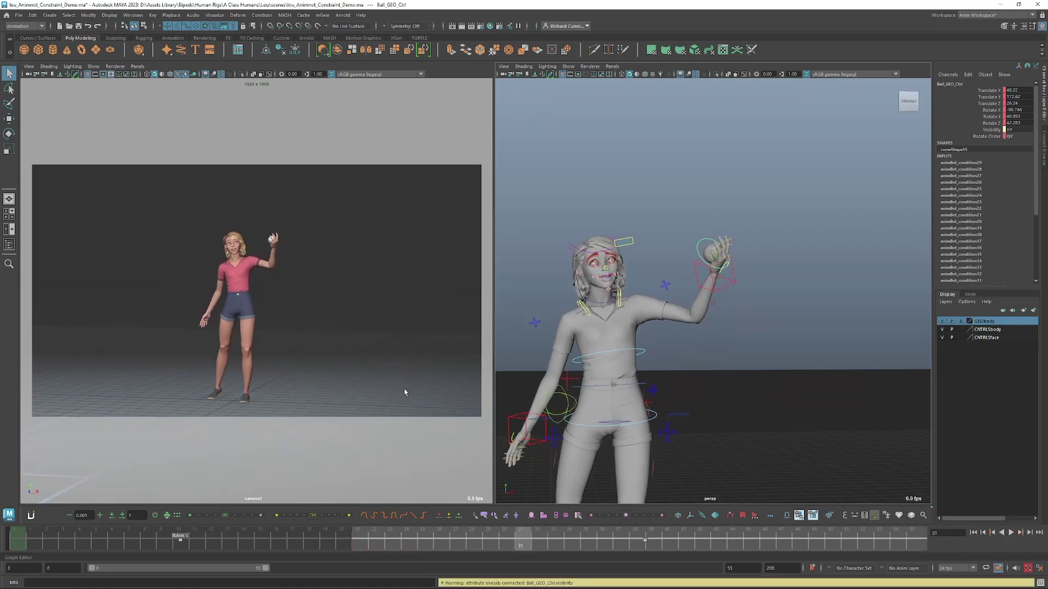
Raise the ball high above the character's left hand at frame 31 and key its position
{"action": "key", "text": "w"}
{"action": "middle_click_drag", "start_coordinate": [404, 393], "coordinate": [363, 301]}
{"action": "key", "text": "shift+w"}
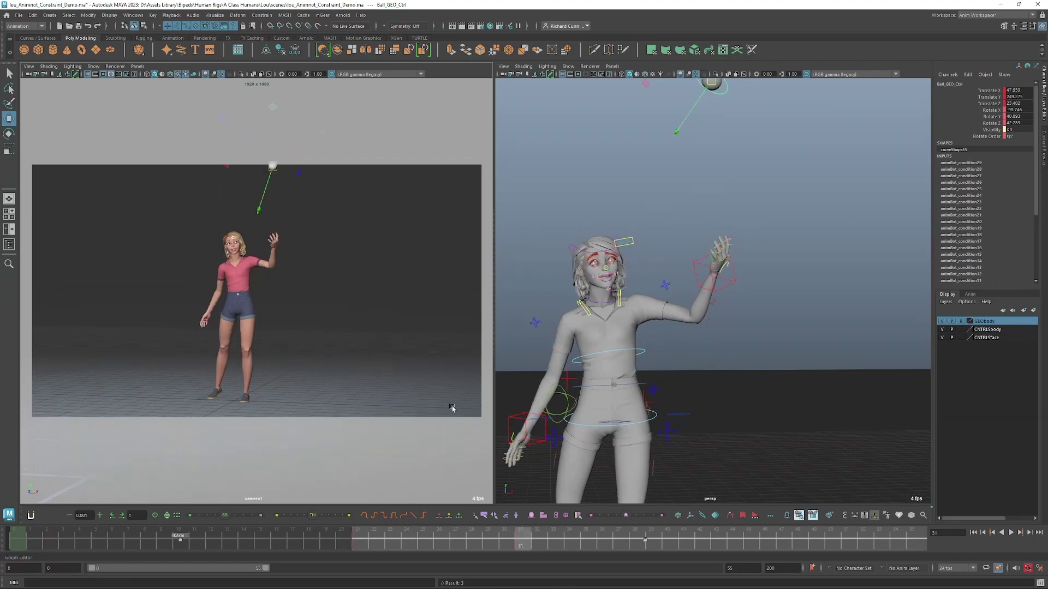
At frame 43, lower the ball towards the left hand and align its position to the left thumb control
{"action": "key", "text": "alt+v"}
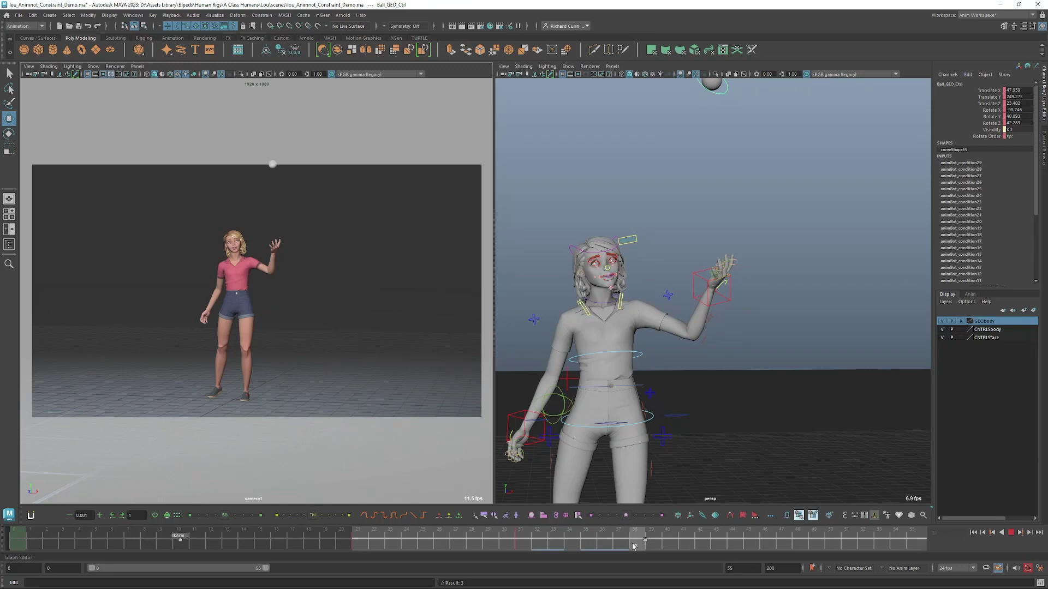
{"action": "left_click_drag", "start_coordinate": [633, 546], "coordinate": [723, 545]}
{"action": "middle_click_drag", "start_coordinate": [755, 203], "coordinate": [764, 325]}
{"action": "key", "text": "q"}
{"action": "scroll", "coordinate": [728, 289], "scroll_direction": "up", "scroll_amount": 6}
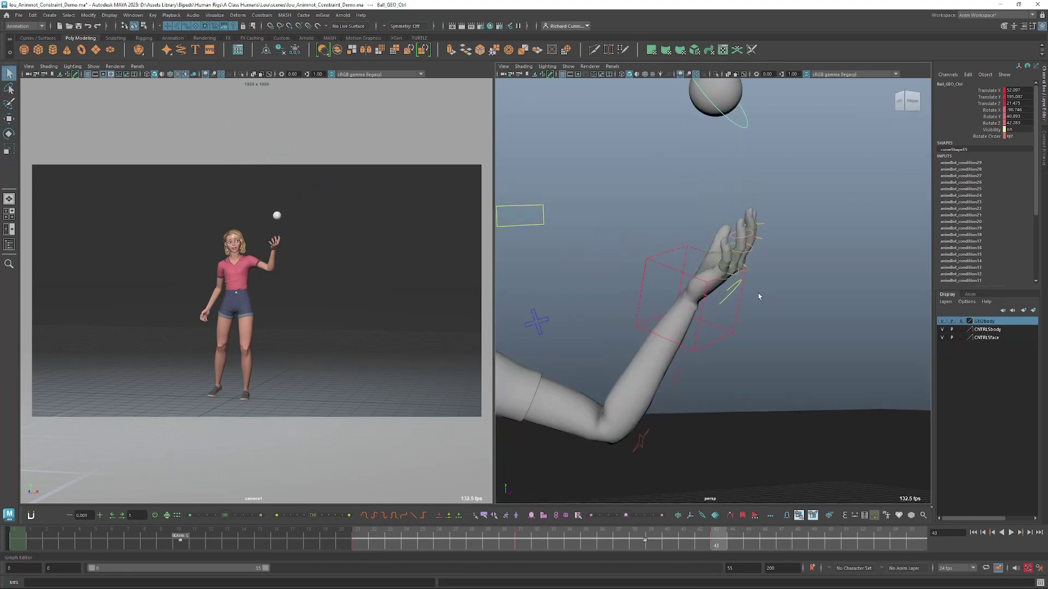
{"action": "left_click", "coordinate": [700, 276]}
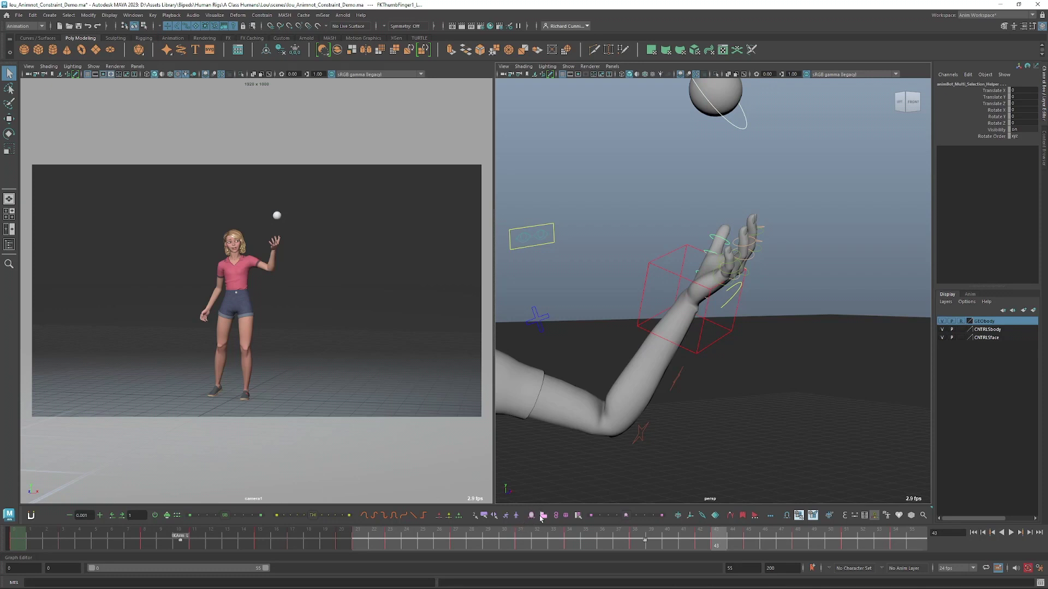
{"action": "right_click", "coordinate": [544, 517]}
{"action": "left_click", "coordinate": [571, 451]}
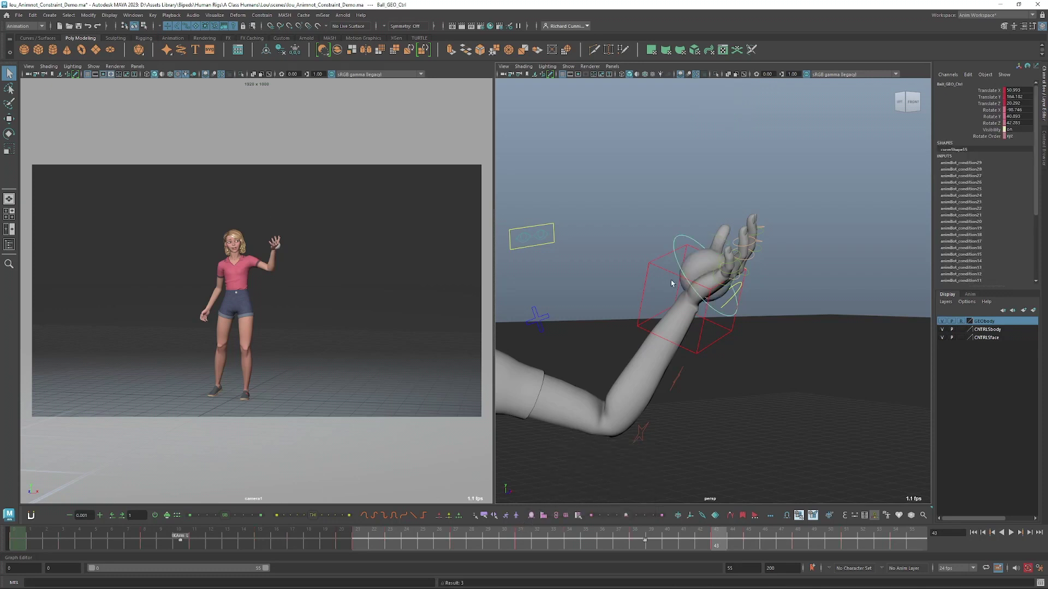
Reposition the ball at frame 43 so it rests in the left palm, checking the fit from several angles
{"action": "left_click", "coordinate": [680, 233]}
{"action": "left_click_drag", "start_coordinate": [668, 342], "coordinate": [753, 334], "text": "alt"}
{"action": "key", "text": "w"}
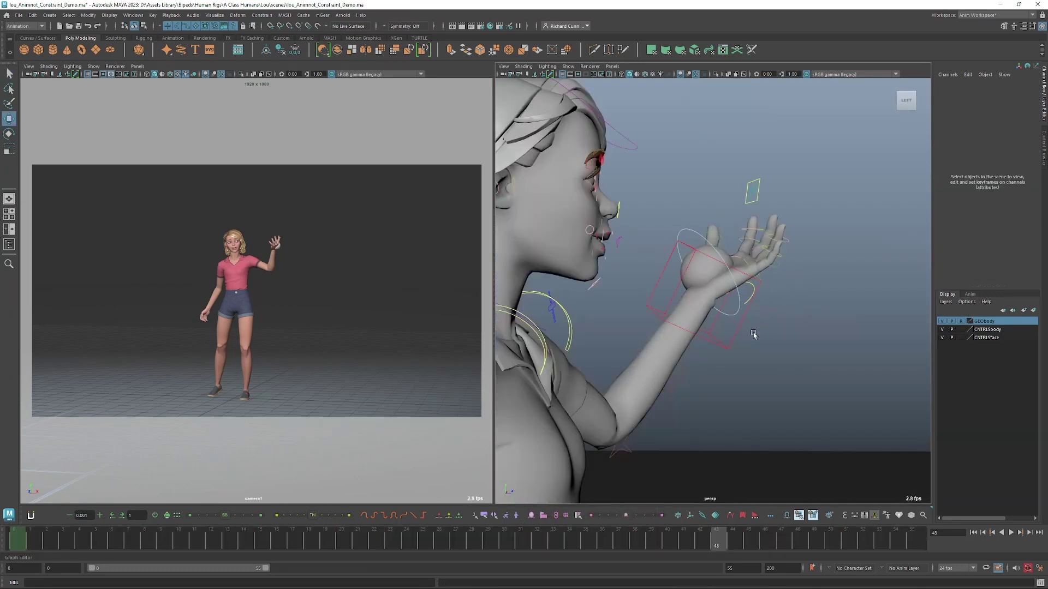
{"action": "left_click", "coordinate": [683, 233]}
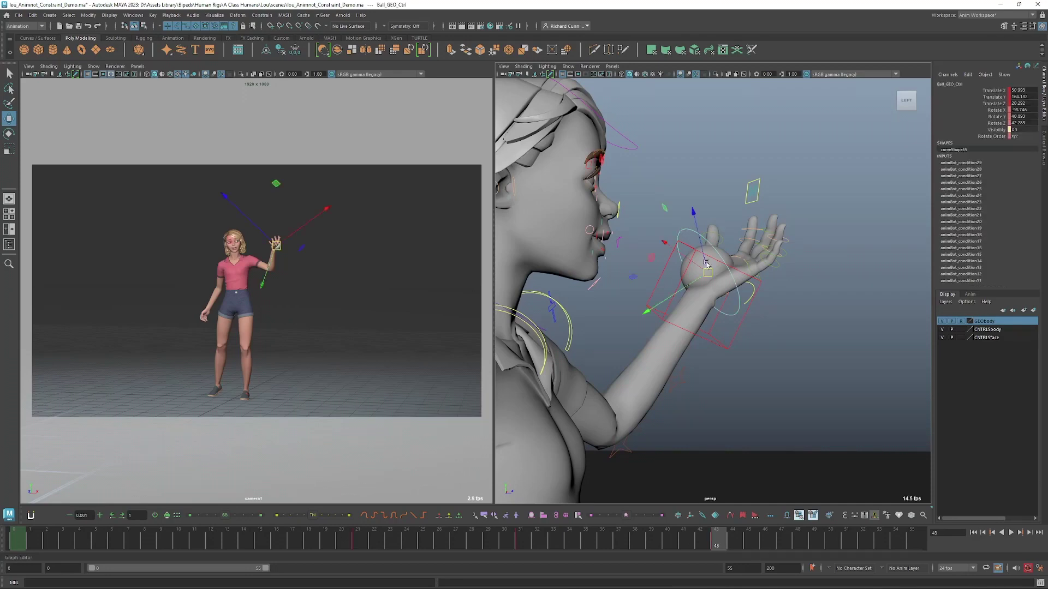
{"action": "left_click_drag", "start_coordinate": [682, 240], "coordinate": [679, 355], "text": "alt"}
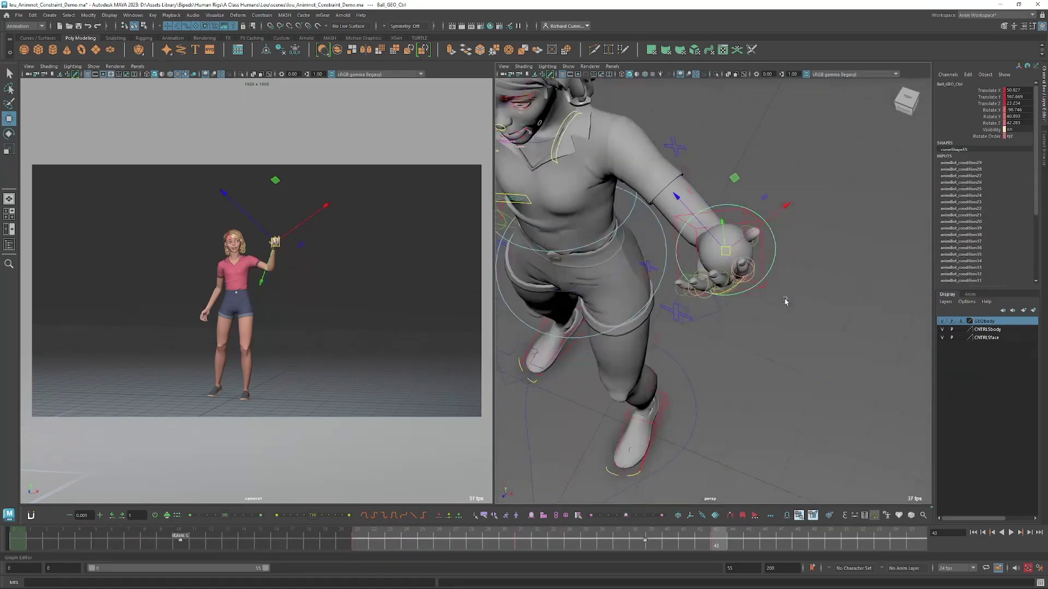
{"action": "middle_click_drag", "start_coordinate": [785, 299], "coordinate": [774, 302]}
{"action": "left_click_drag", "start_coordinate": [774, 302], "coordinate": [796, 297], "text": "alt"}
{"action": "middle_click_drag", "start_coordinate": [781, 313], "coordinate": [779, 304]}
{"action": "left_click_drag", "start_coordinate": [778, 304], "coordinate": [723, 312], "text": "alt"}
{"action": "scroll", "coordinate": [723, 312], "scroll_direction": "down", "scroll_amount": 3}
{"action": "mouse_move", "coordinate": [723, 312]}
{"action": "middle_mouse_down", "text": "alt"}
{"action": "mouse_move", "coordinate": [750, 313]}
{"action": "mouse_move", "coordinate": [730, 313]}
{"action": "middle_mouse_up", "text": "alt"}
{"action": "right_click_drag", "start_coordinate": [729, 312], "coordinate": [784, 309], "text": "alt"}
{"action": "key", "text": "q"}
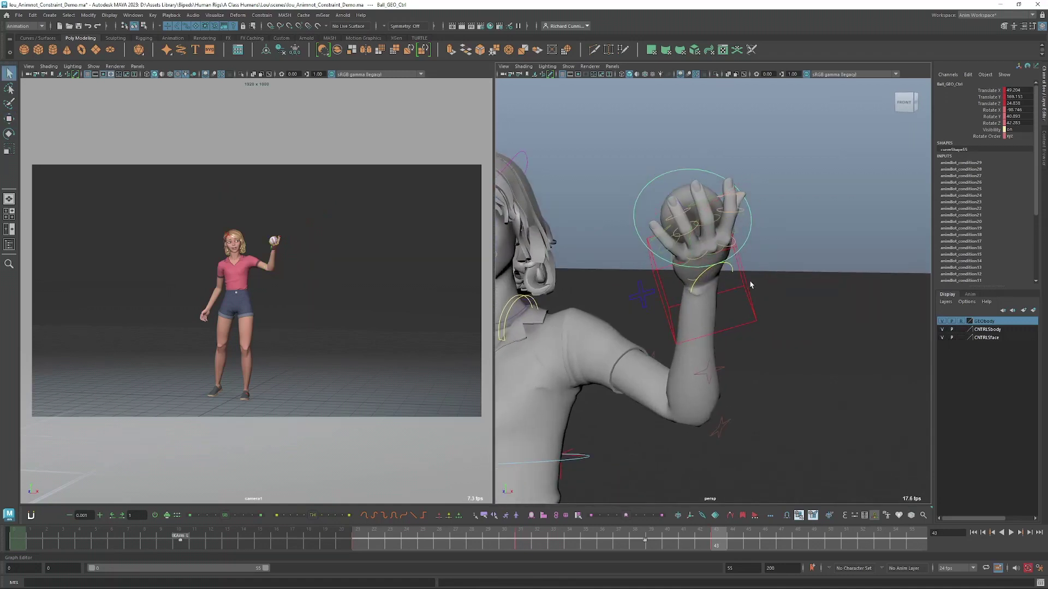
Add a grab of the ball by the left arm's IK control at frame 43 and play the animation to check it
{"action": "left_click", "coordinate": [746, 286]}
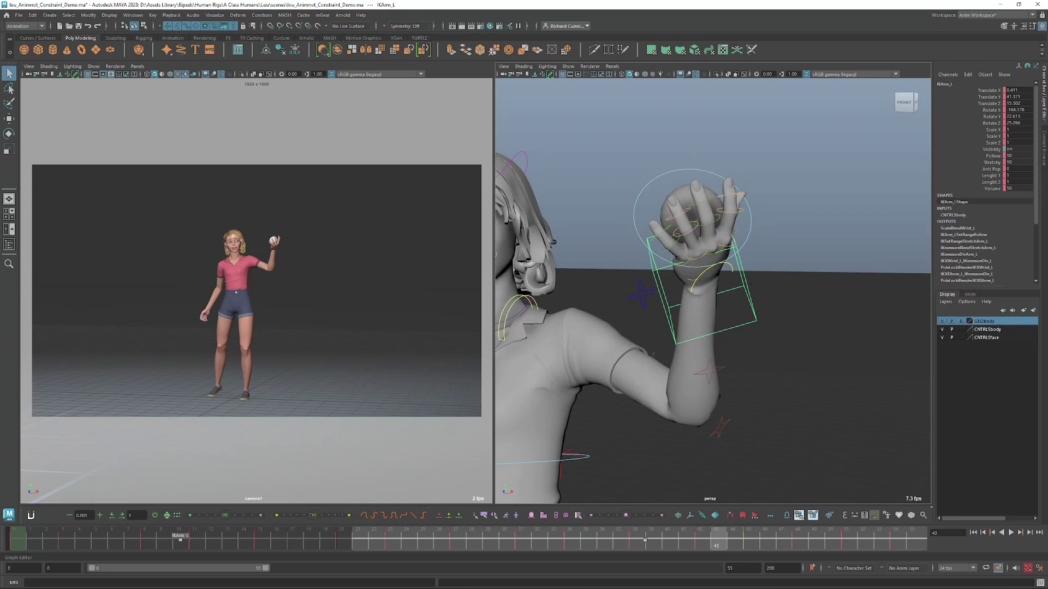
{"action": "left_click_drag", "start_coordinate": [898, 98], "coordinate": [1047, 98]}
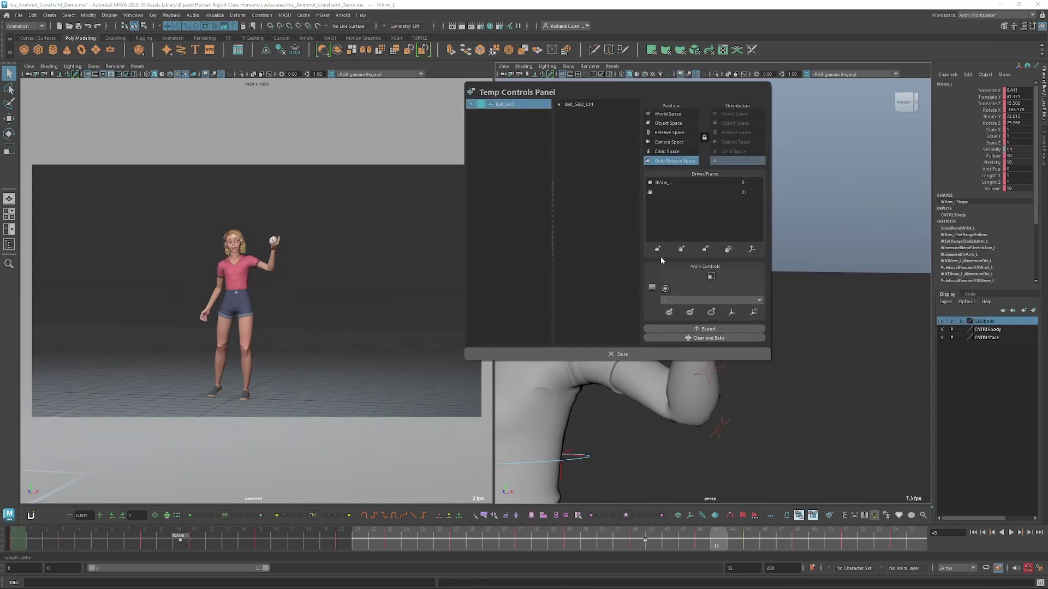
{"action": "left_click", "coordinate": [657, 249]}
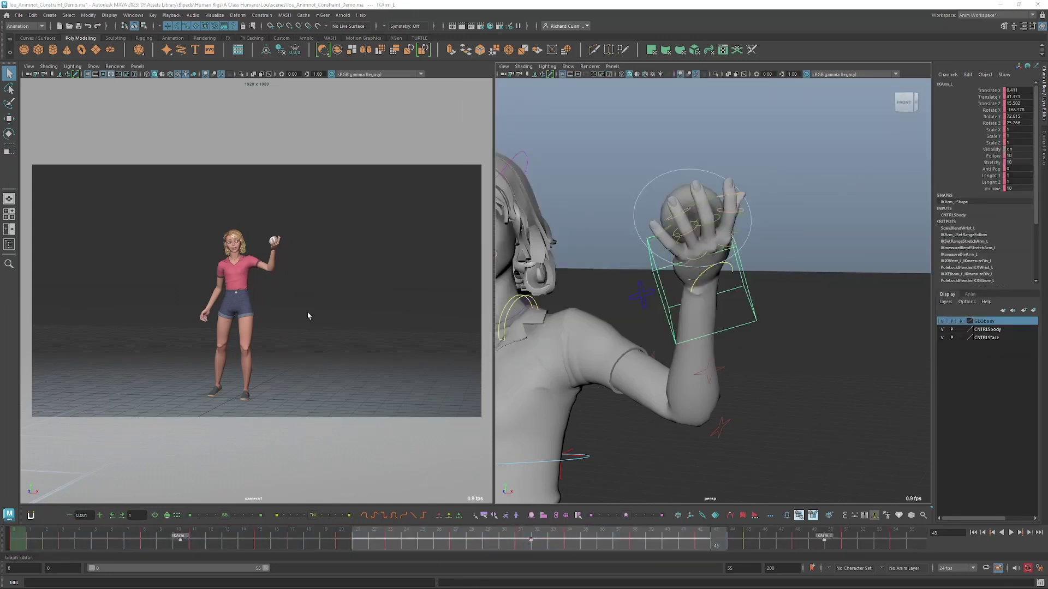
{"action": "key", "text": "alt+v"}
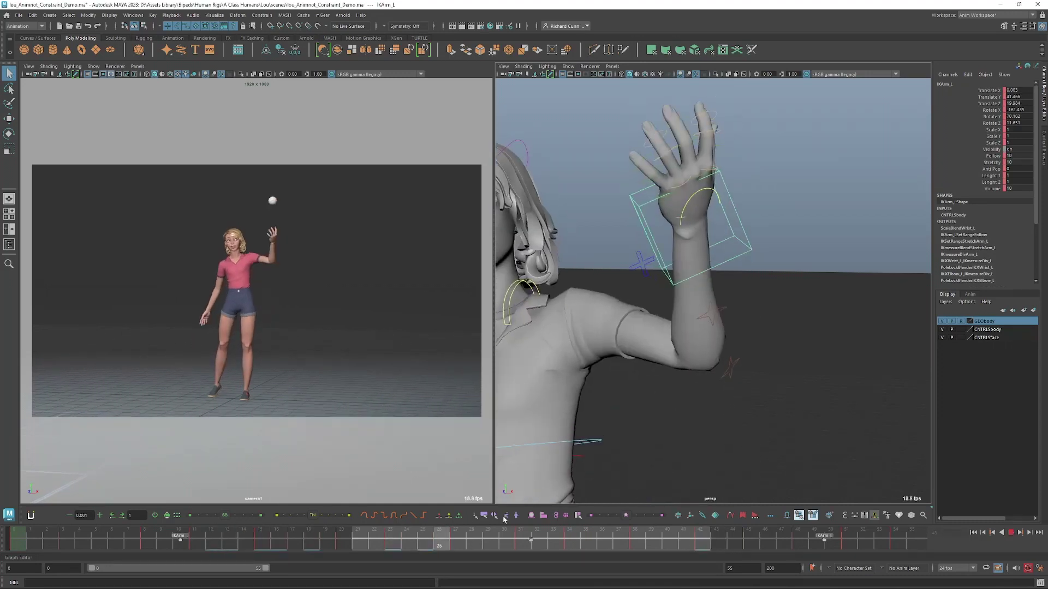
{"action": "key", "text": "alt+v"}
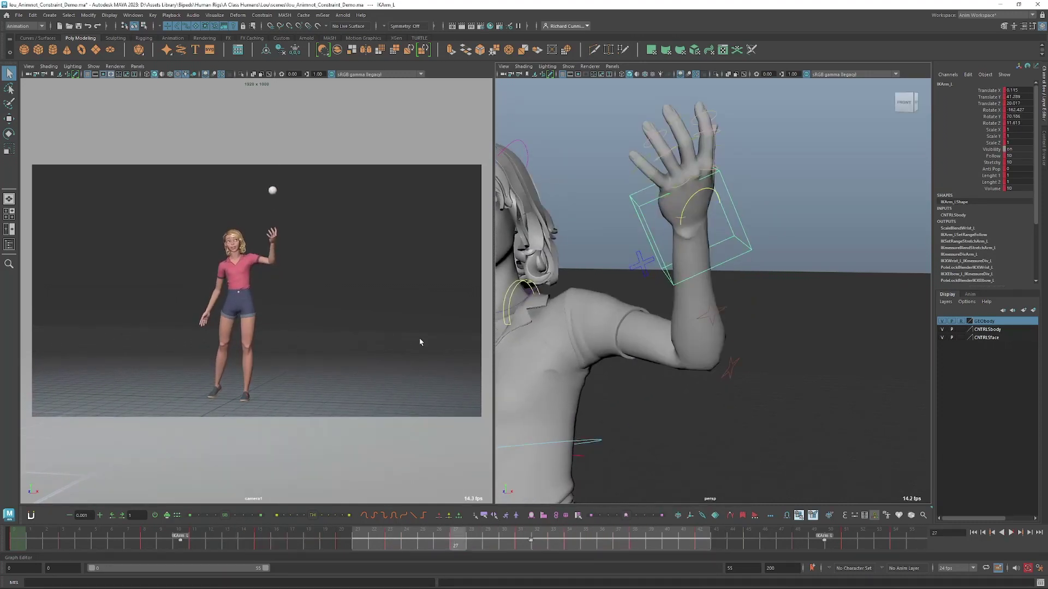
Select the ball's temp control, move the ball up just above the raised hand at frame 23 and key it
{"action": "scroll", "coordinate": [689, 132], "scroll_direction": "down", "scroll_amount": 5}
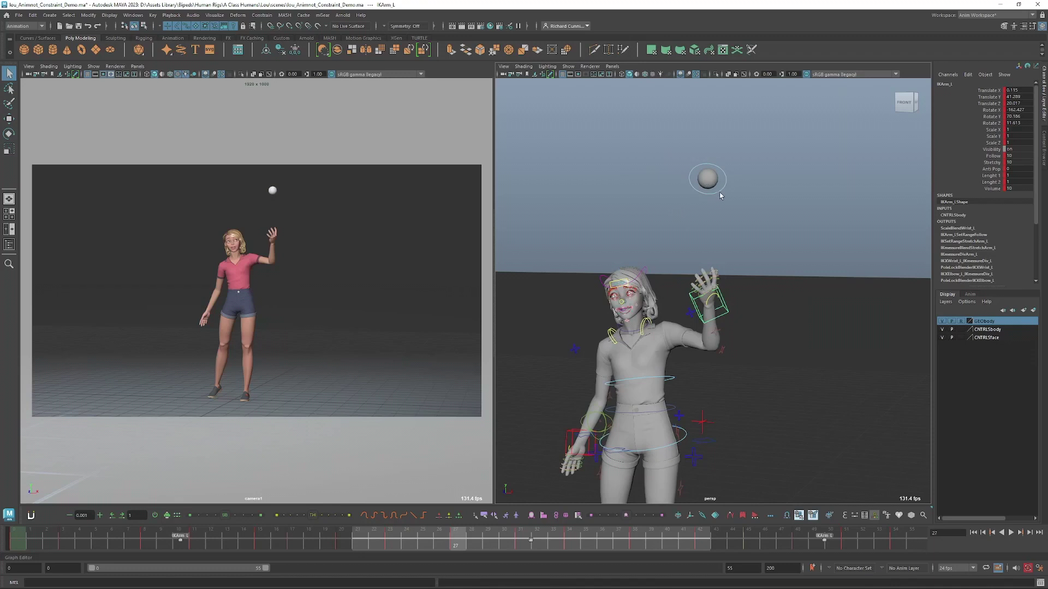
{"action": "left_click", "coordinate": [720, 195]}
{"action": "mouse_move", "coordinate": [394, 539]}
{"action": "left_mouse_down"}
{"action": "mouse_move", "coordinate": [376, 544]}
{"action": "mouse_move", "coordinate": [390, 544]}
{"action": "left_mouse_up"}
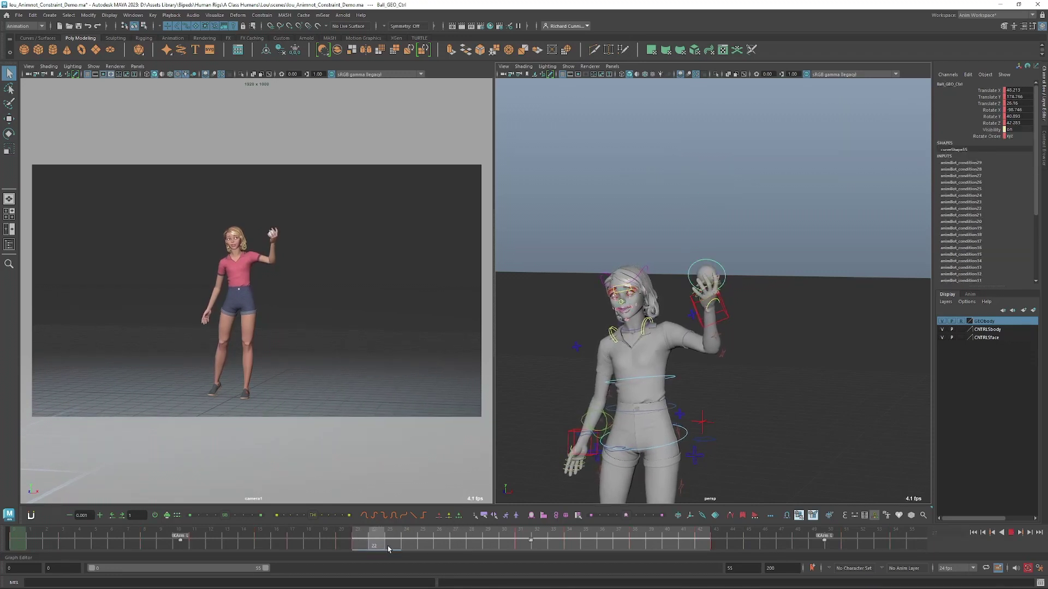
{"action": "key", "text": "w"}
{"action": "middle_click_drag", "start_coordinate": [314, 336], "coordinate": [316, 327]}
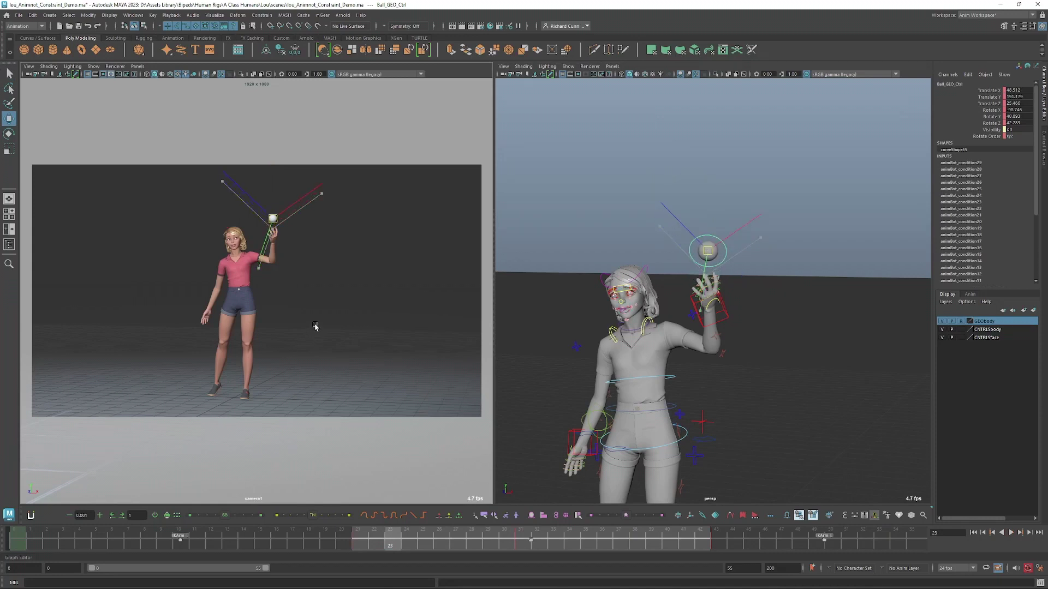
{"action": "key", "text": "s"}
Key the ball's position at frame 28
{"action": "left_click_drag", "start_coordinate": [384, 543], "coordinate": [473, 544]}
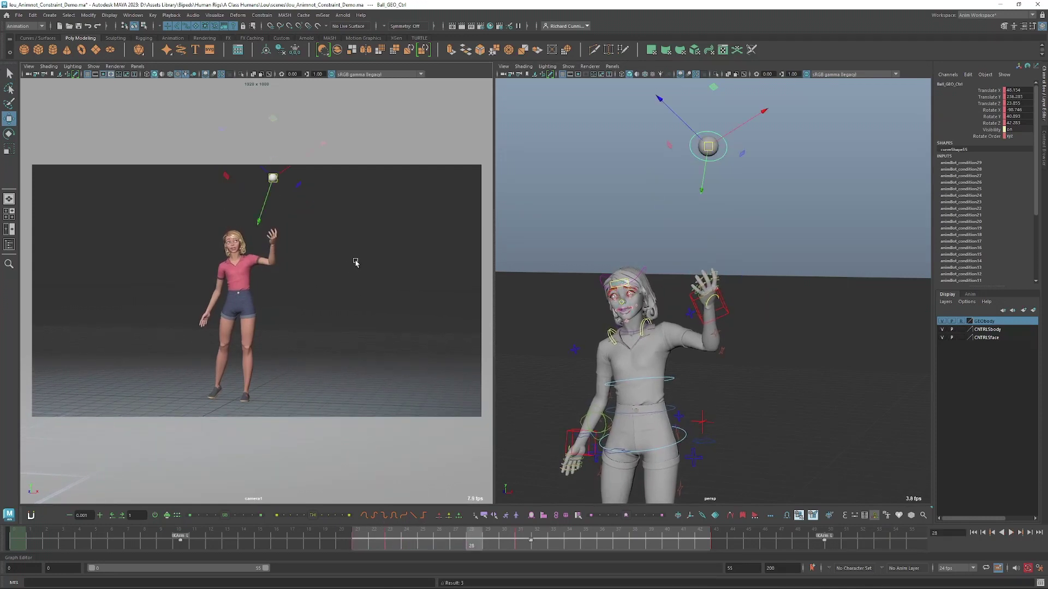
{"action": "key", "text": "s"}
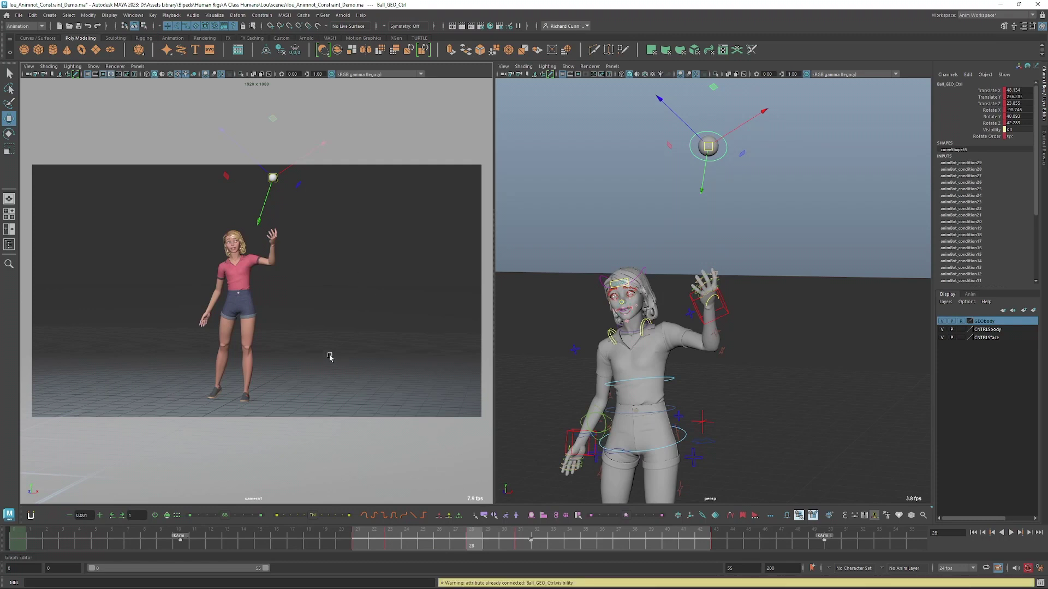
{"action": "middle_click_drag", "start_coordinate": [320, 305], "coordinate": [319, 295]}
{"action": "key", "text": "shift+w"}
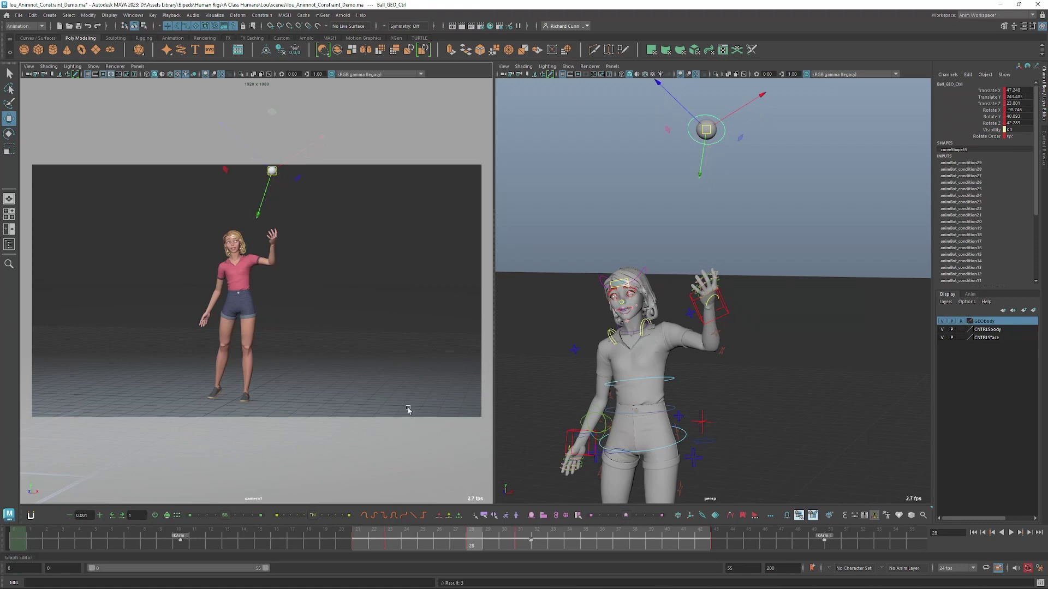
{"action": "key", "text": "ctrl+z"}
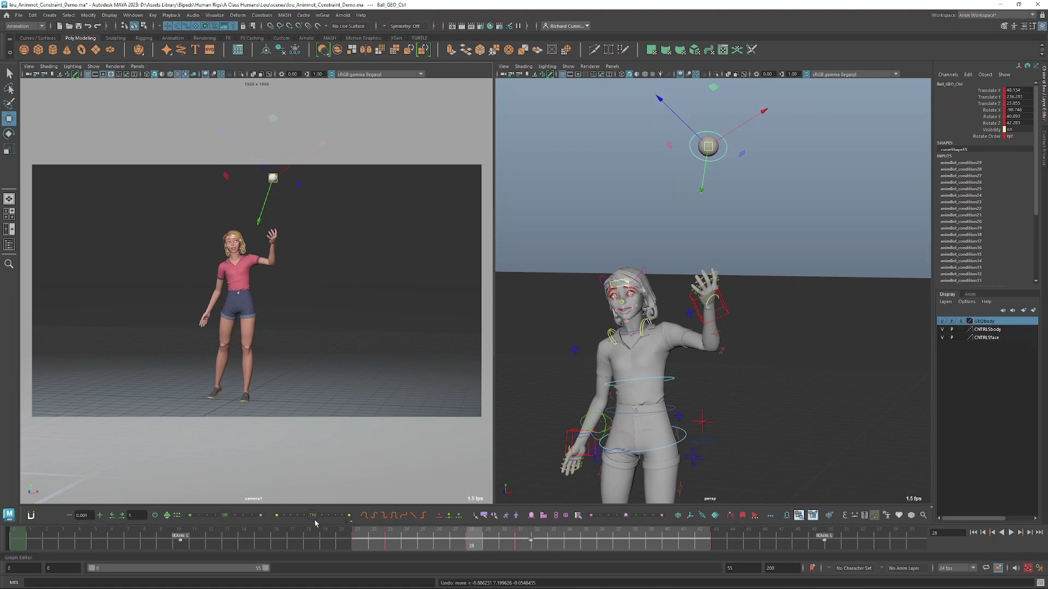
Blend the ball's key at frame 28 upward, closer to its peak at frame 31, with an animBot slider
{"action": "left_click", "coordinate": [334, 512]}
{"action": "left_click", "coordinate": [334, 513]}
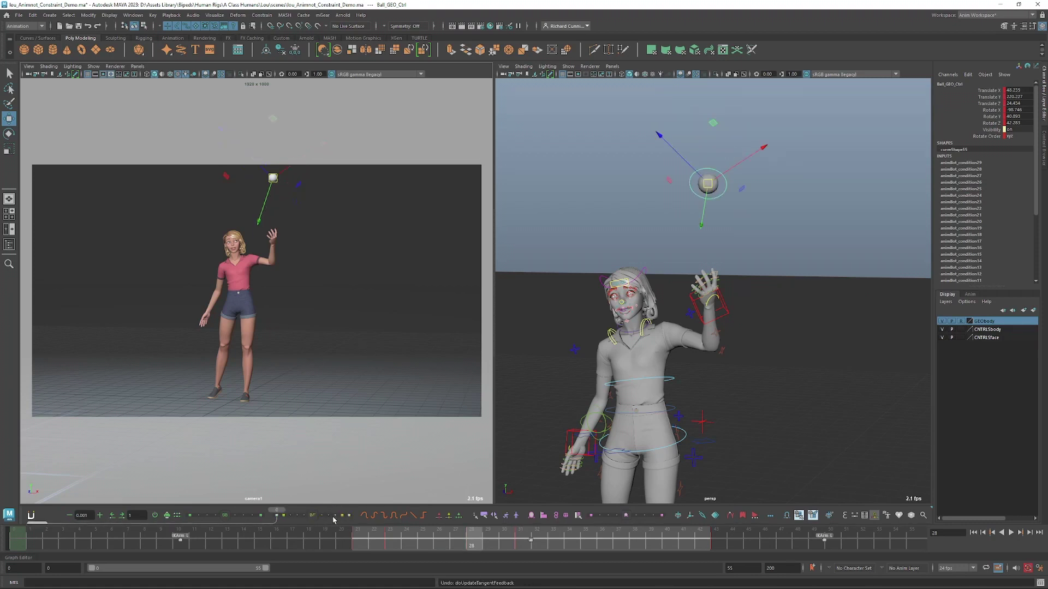
{"action": "left_click", "coordinate": [336, 516]}
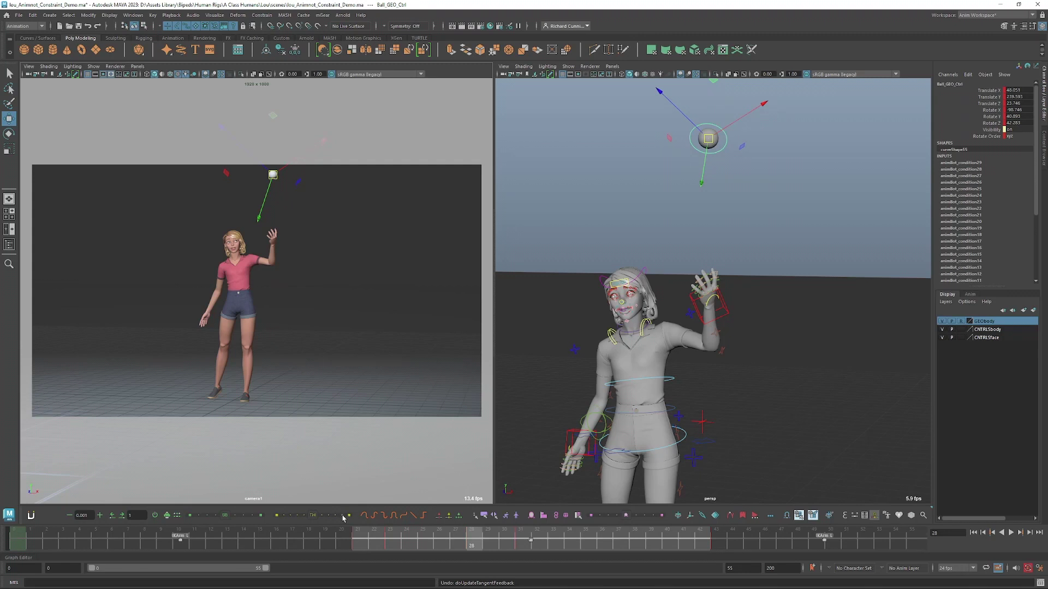
{"action": "left_click", "coordinate": [344, 517]}
Key the ball at frame 35 and blend its position upward towards the frame 31 peak with an animBot slider
{"action": "key", "text": "period"}
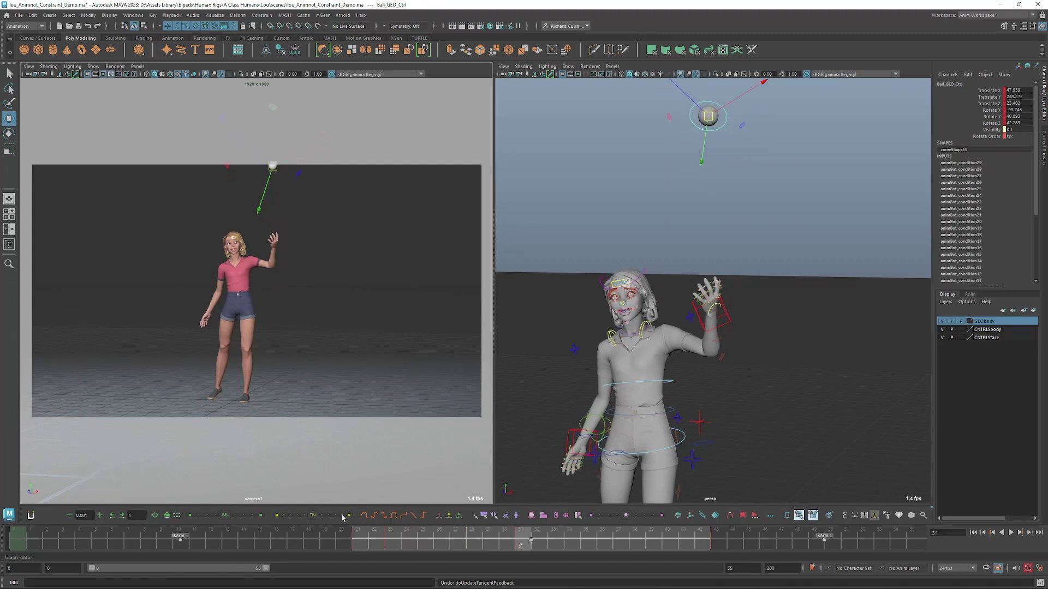
{"action": "key", "text": "alt+v"}
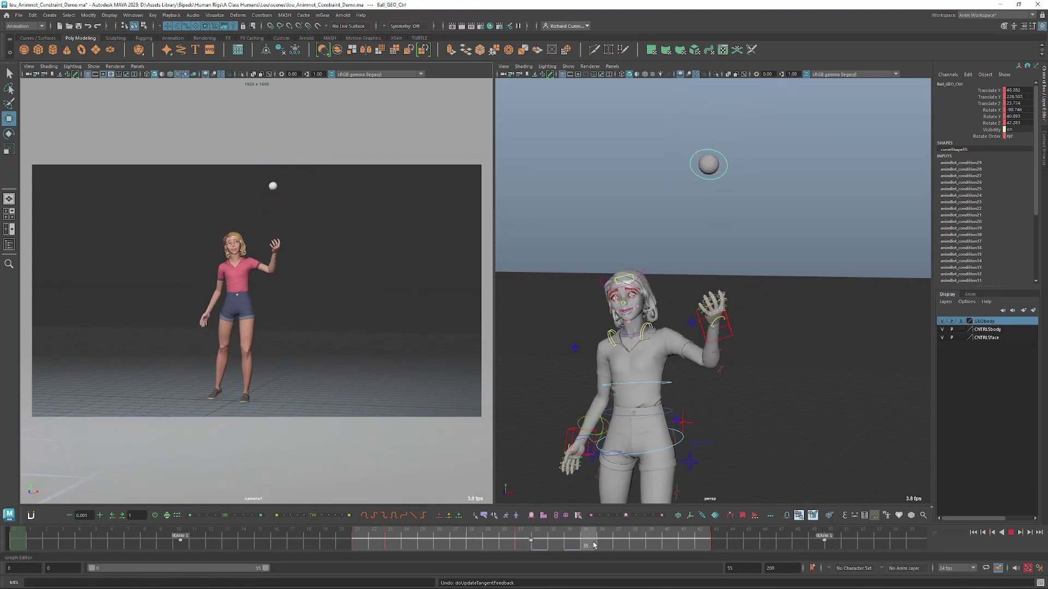
{"action": "key", "text": "alt+v"}
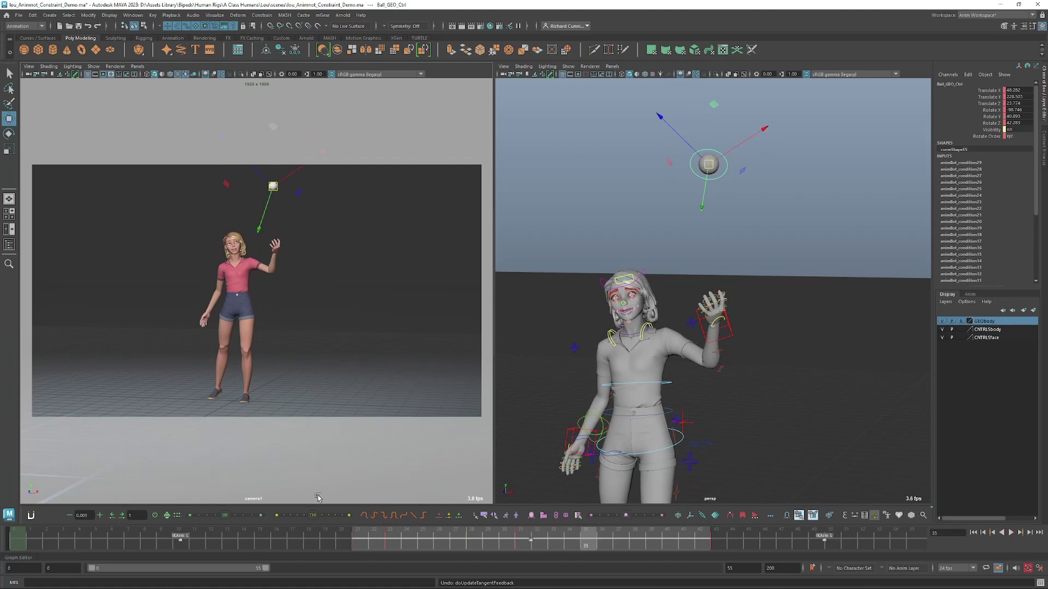
{"action": "key", "text": "s"}
{"action": "left_click", "coordinate": [284, 515]}
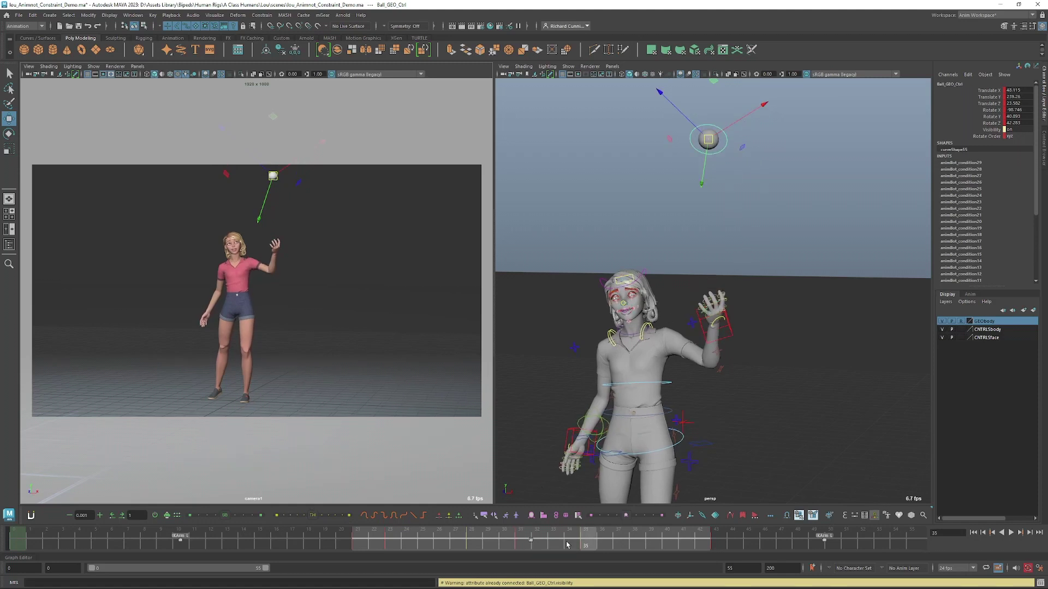
Go to frame 39 and blend the ball's position upward, closer to its frame 35 key, with an animBot slider
{"action": "key", "text": "alt+v"}
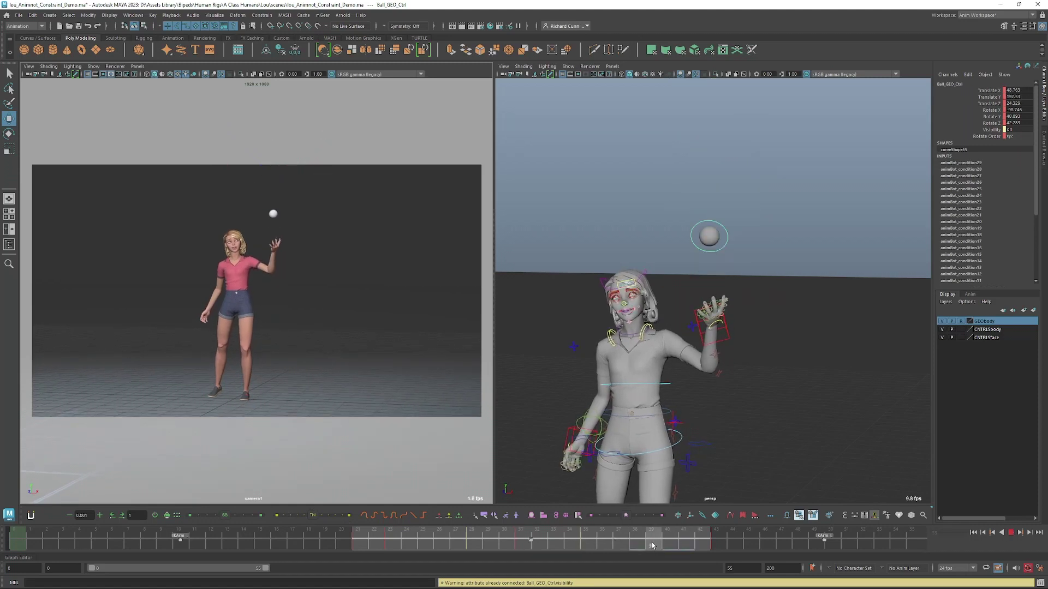
{"action": "left_click", "coordinate": [652, 545]}
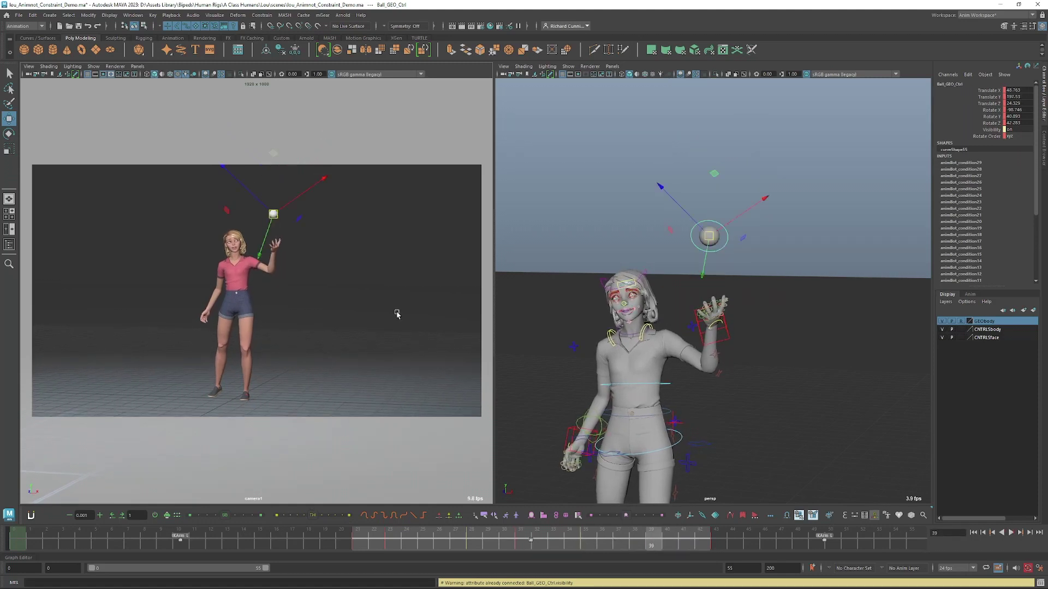
{"action": "left_click", "coordinate": [296, 515]}
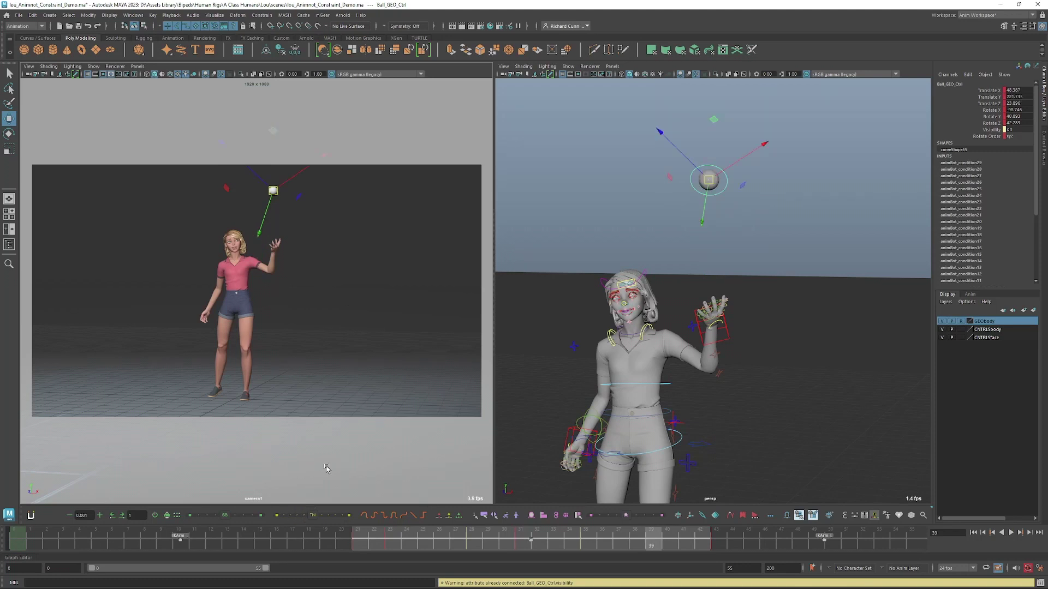
Play the throw and catch, enlarge the camera view to review the motion, and stop playback
{"action": "key", "text": "alt+v"}
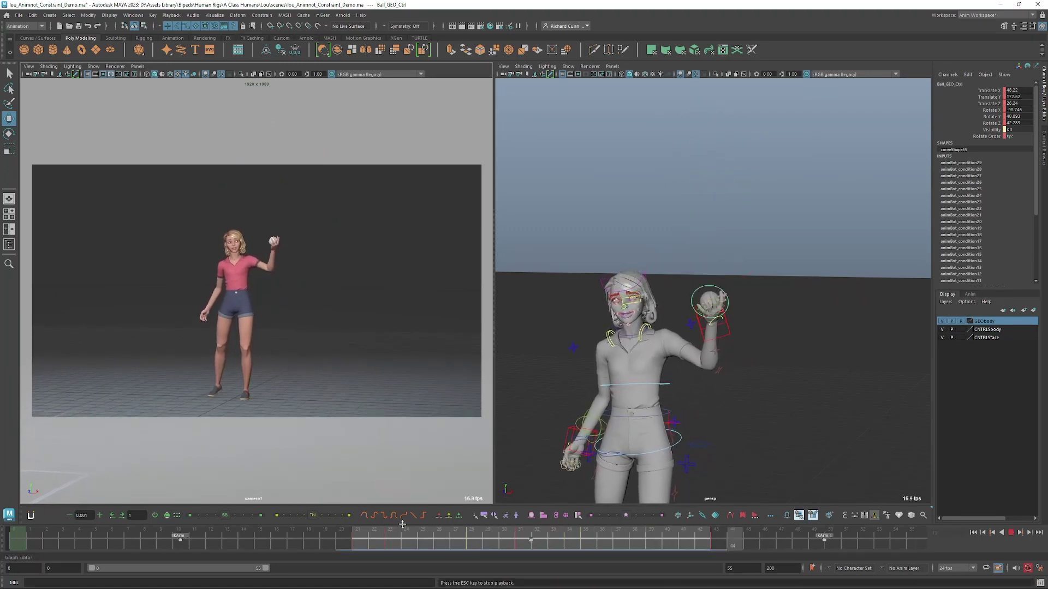
{"action": "key", "text": "Escape"}
{"action": "key", "text": "space"}
{"action": "key", "text": "alt+v"}
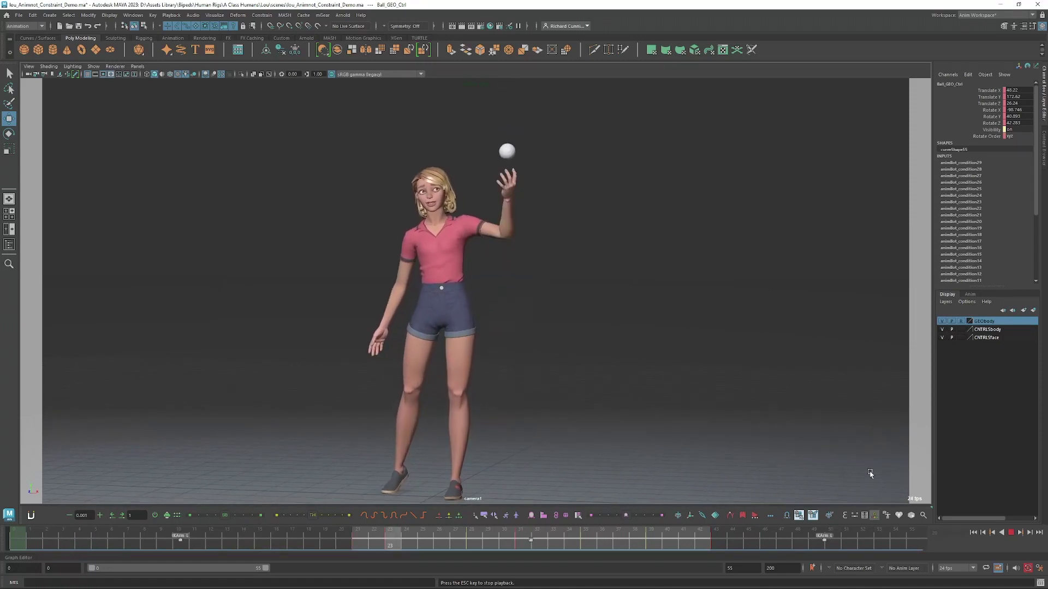
{"action": "key", "text": "Escape"}
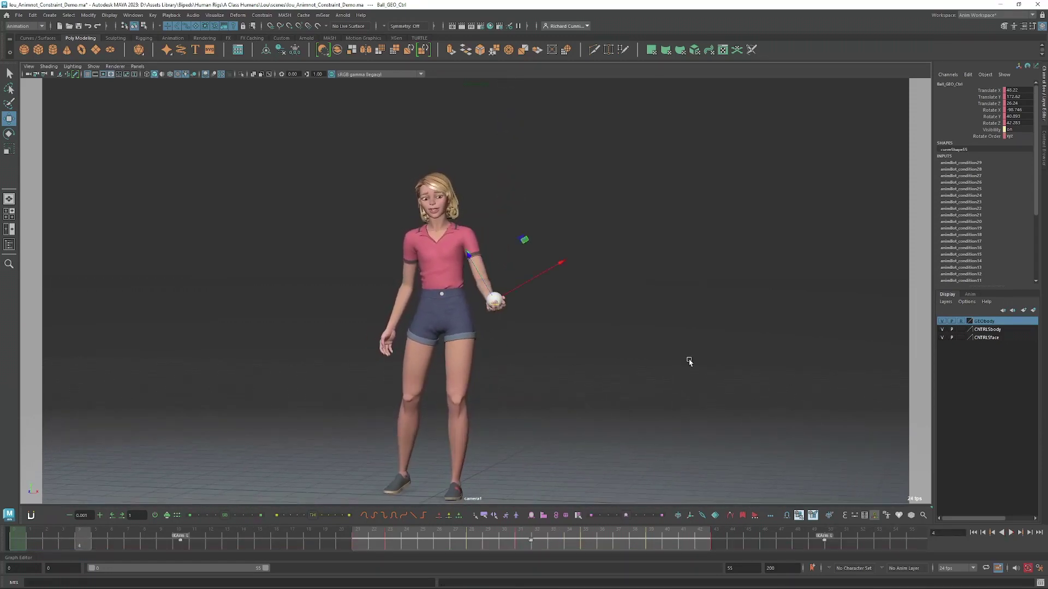
Select the left arm's IK control at frame 4 in the perspective view, activate the Move tool and restore the two-view layout
{"action": "key", "text": "space"}
{"action": "key", "text": "space"}
{"action": "right_click_drag", "start_coordinate": [748, 367], "coordinate": [535, 363], "text": "alt"}
{"action": "mouse_move", "coordinate": [535, 363]}
{"action": "middle_mouse_down", "text": "alt"}
{"action": "mouse_move", "coordinate": [678, 225]}
{"action": "mouse_move", "coordinate": [641, 370]}
{"action": "middle_mouse_up", "text": "alt"}
{"action": "left_click_drag", "start_coordinate": [654, 369], "coordinate": [641, 414], "text": "alt"}
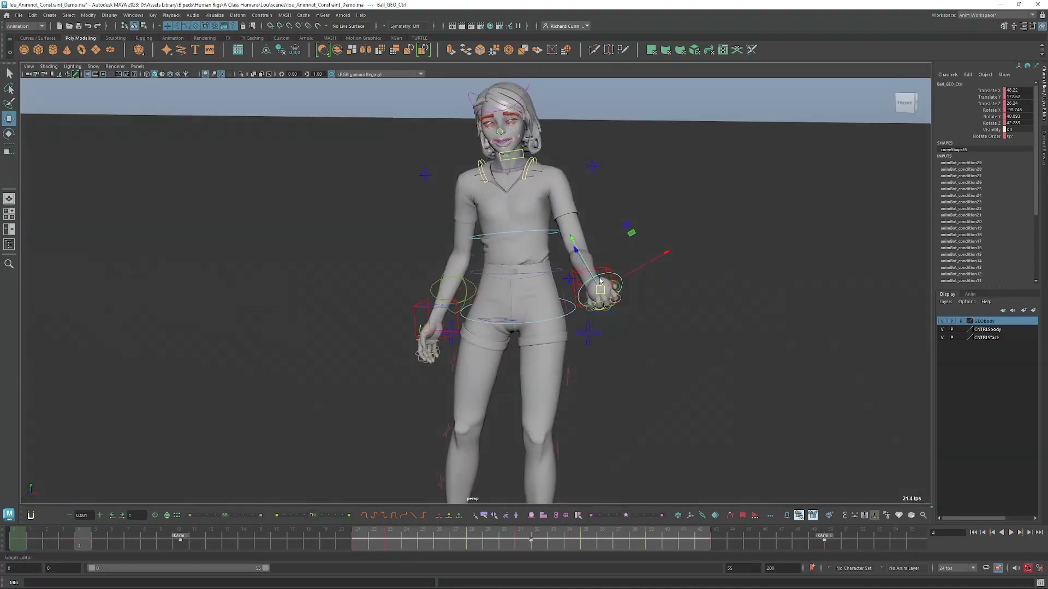
{"action": "key", "text": "q"}
{"action": "left_click", "coordinate": [617, 309]}
{"action": "left_click_drag", "start_coordinate": [618, 310], "coordinate": [593, 352], "text": "alt"}
{"action": "key", "text": "w"}
{"action": "scroll", "coordinate": [542, 480], "scroll_direction": "down", "scroll_amount": 2}
{"action": "key", "text": "space"}
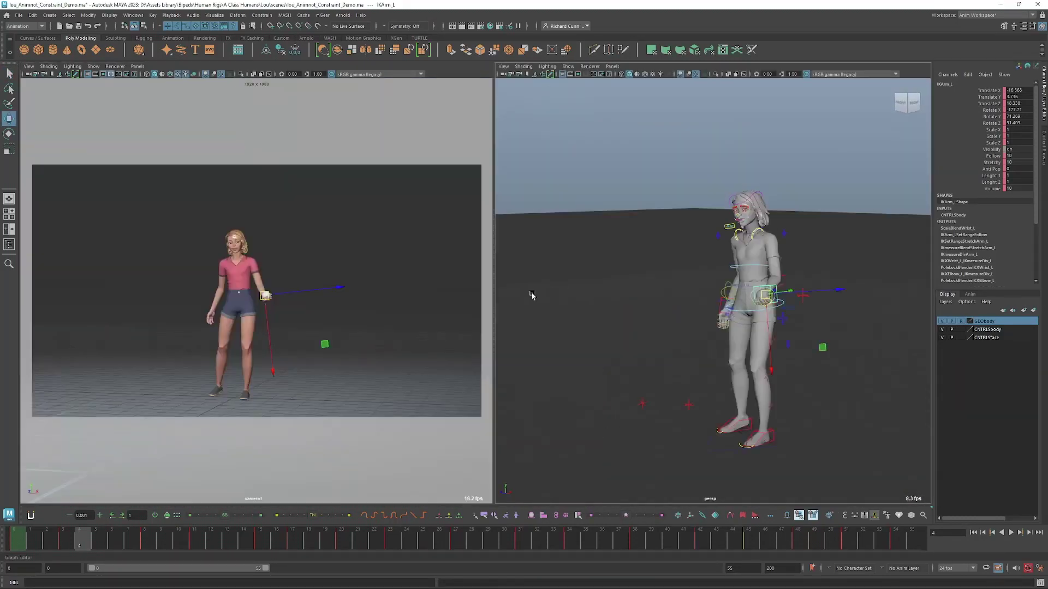
At frame 45, zoom the perspective view in on the raised left arm and try shifting its IK control toward the head
{"action": "left_click_drag", "start_coordinate": [476, 538], "coordinate": [749, 548]}
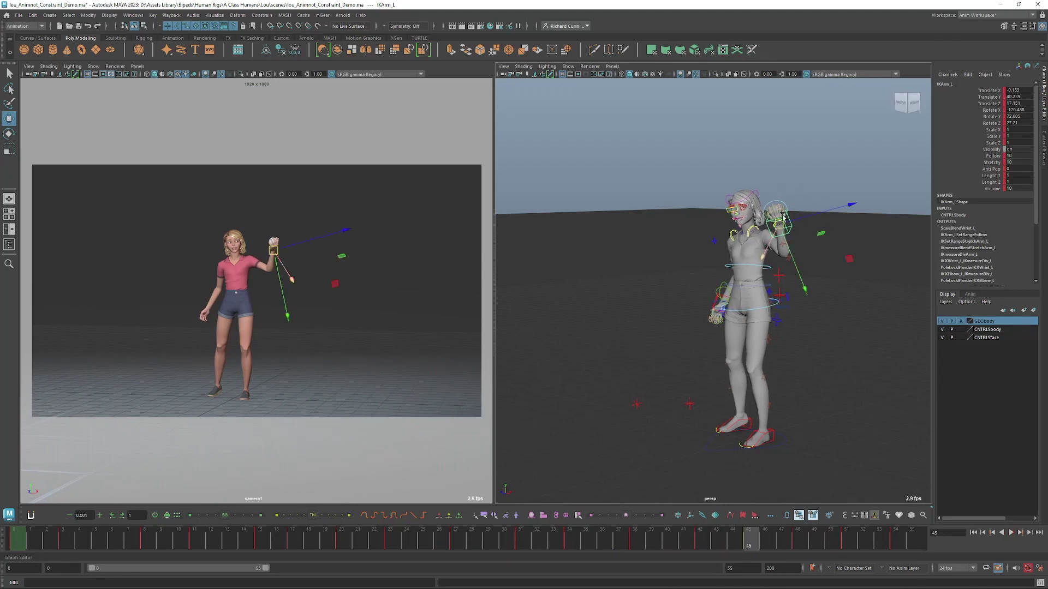
{"action": "left_click_drag", "start_coordinate": [732, 297], "coordinate": [786, 297], "text": "alt"}
{"action": "middle_click_drag", "start_coordinate": [786, 298], "coordinate": [694, 308], "text": "alt"}
{"action": "left_click_drag", "start_coordinate": [695, 309], "coordinate": [711, 292], "text": "alt"}
{"action": "right_click_drag", "start_coordinate": [711, 303], "coordinate": [775, 322], "text": "alt"}
{"action": "middle_click_drag", "start_coordinate": [723, 292], "coordinate": [696, 346], "text": "alt"}
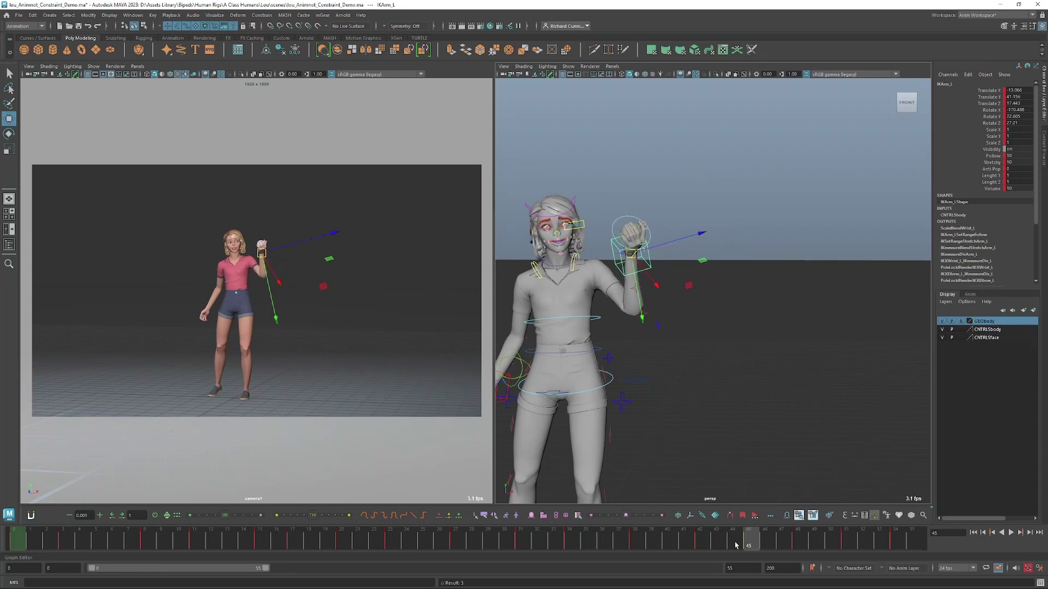
Check the ball control against the open hand at frame 42 and undo the left arm's last move
{"action": "left_click_drag", "start_coordinate": [735, 545], "coordinate": [688, 547]}
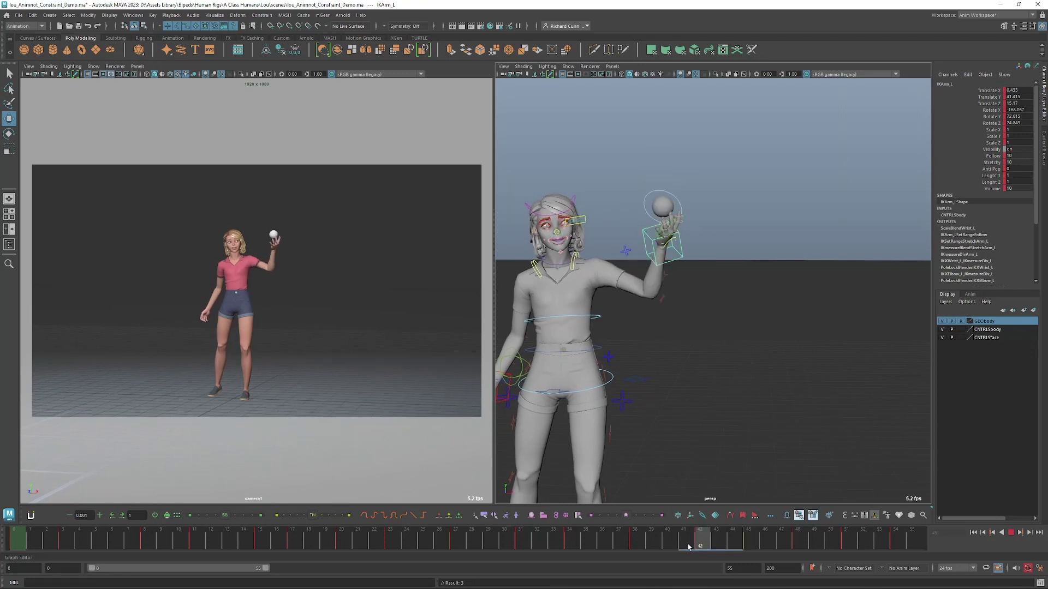
{"action": "key", "text": "q"}
{"action": "left_click", "coordinate": [653, 191]}
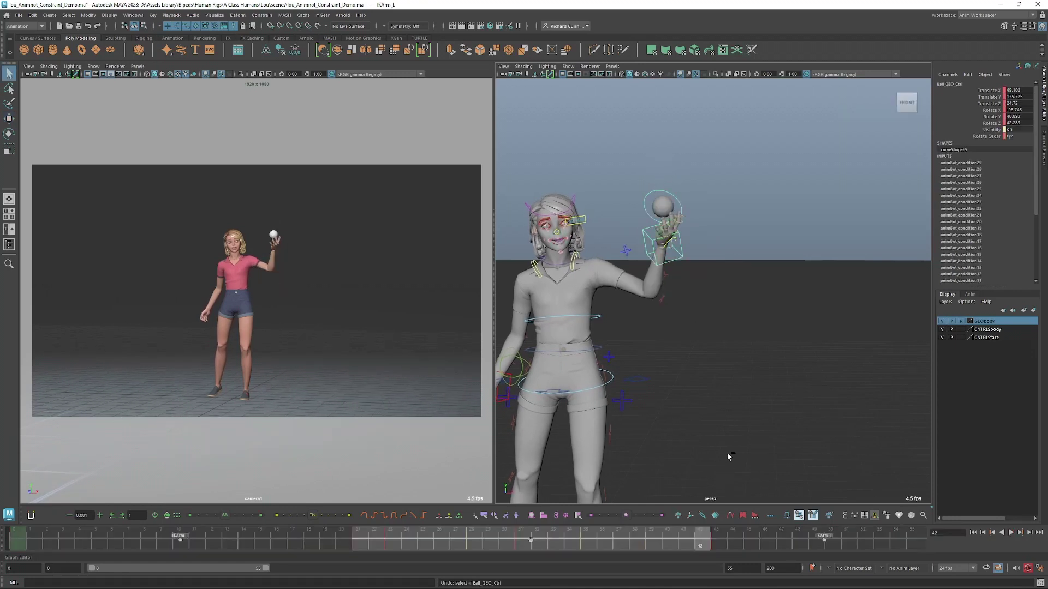
{"action": "key", "text": "ctrl+z"}
{"action": "key", "text": "ctrl+z"}
{"action": "key", "text": "ctrl+z"}
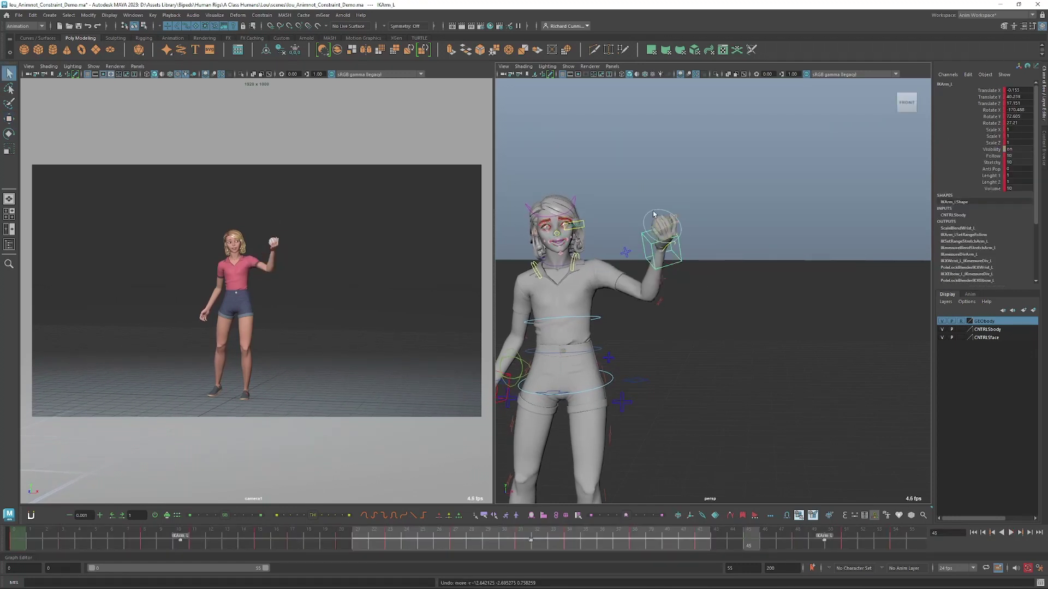
Check the ball's keys around the catch and select the left arm's IK control at frame 43 with the Move tool
{"action": "left_click", "coordinate": [653, 213]}
{"action": "key", "text": "alt+v"}
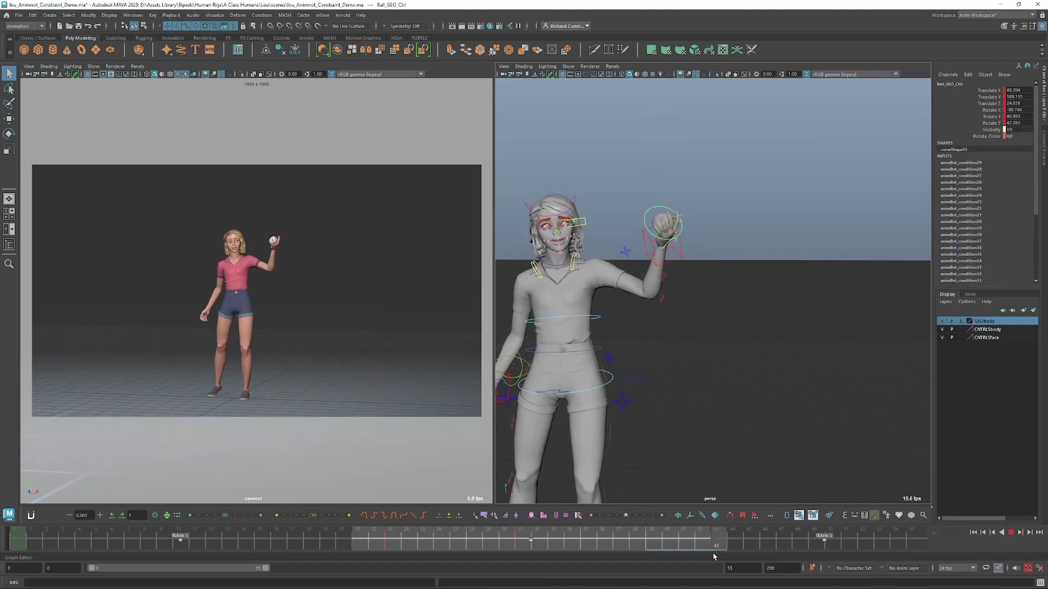
{"action": "key", "text": "alt+v"}
{"action": "left_click", "coordinate": [649, 240]}
{"action": "key", "text": "w"}
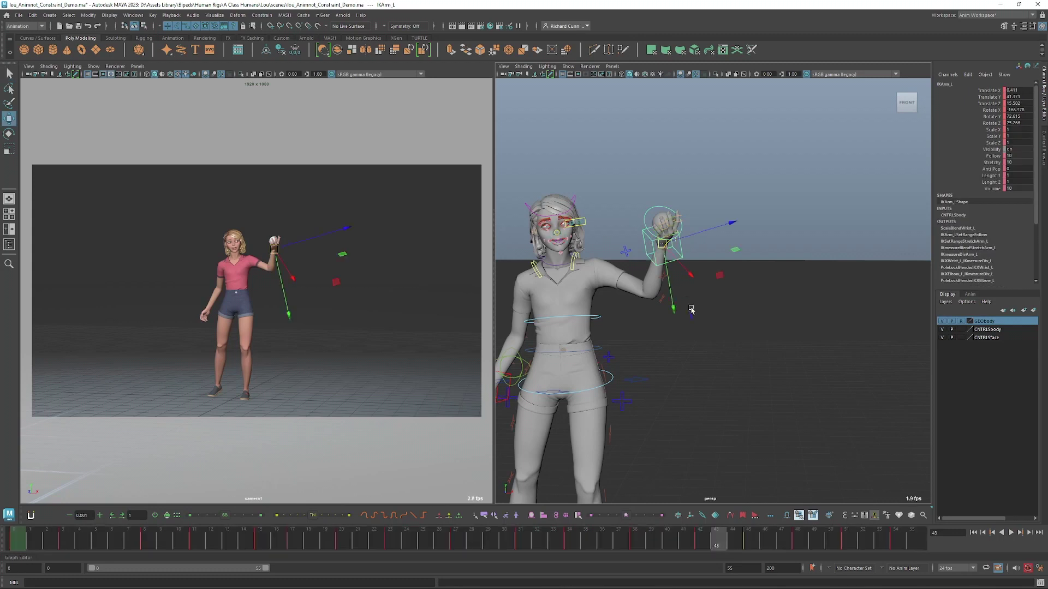
Shift the left arm's catch key to frame 43 and move its IK control inward toward the head there
{"action": "middle_click_drag", "start_coordinate": [708, 303], "coordinate": [688, 313]}
{"action": "key", "text": "ctrl+z"}
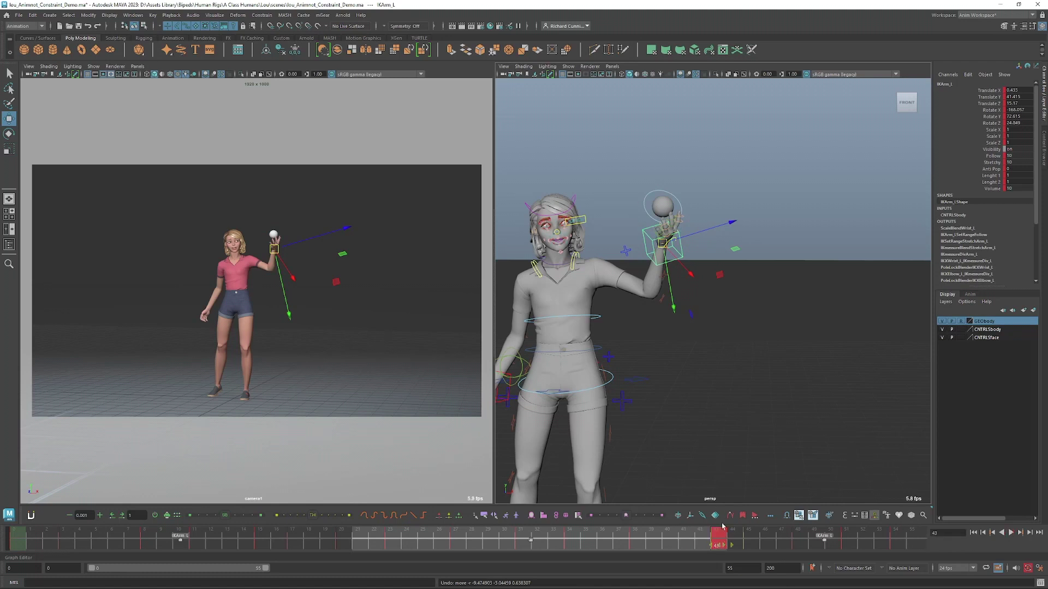
{"action": "left_click", "coordinate": [762, 541]}
{"action": "left_click", "coordinate": [715, 541]}
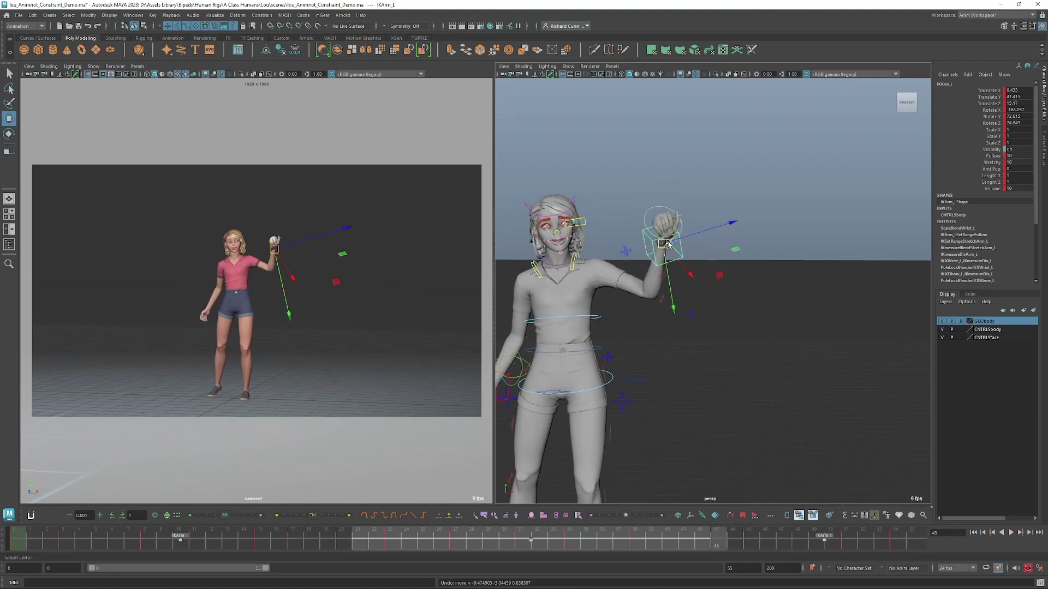
{"action": "middle_click_drag", "start_coordinate": [669, 244], "coordinate": [642, 256]}
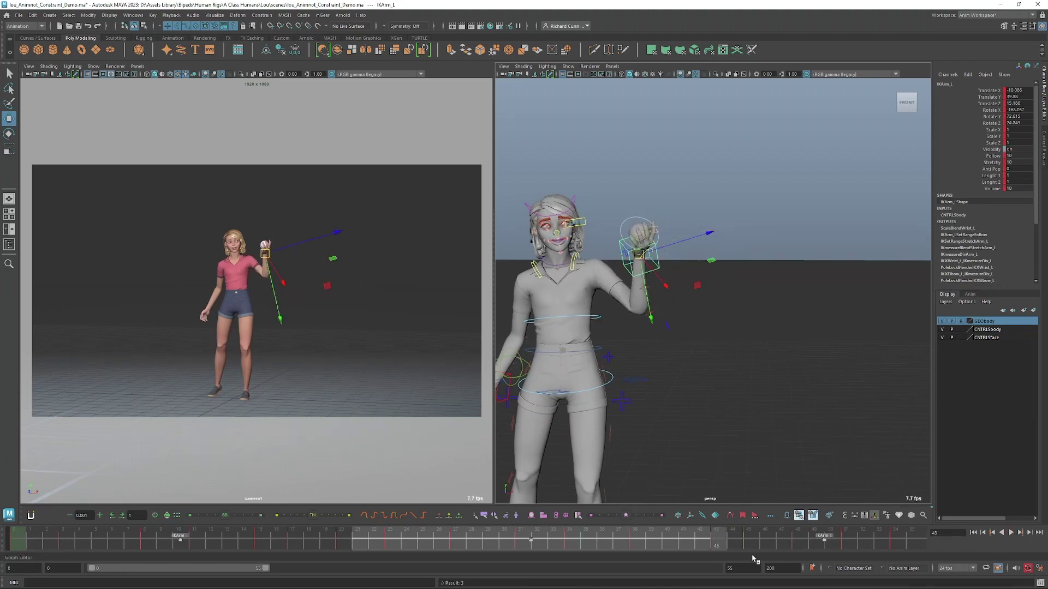
{"action": "left_click_drag", "start_coordinate": [673, 546], "coordinate": [717, 552]}
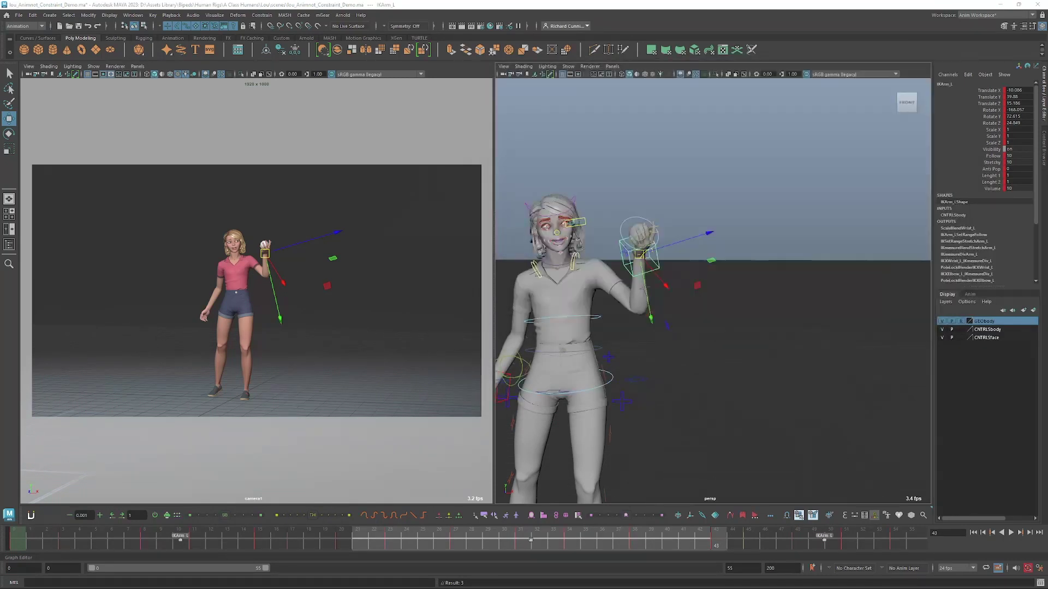
In the Temp Controls Panel, realign the ball's pose at frame 42 with the hand's grab and let animBot set the required keys
{"action": "left_click_drag", "start_coordinate": [1037, 137], "coordinate": [844, 23]}
{"action": "key", "text": "alt+v"}
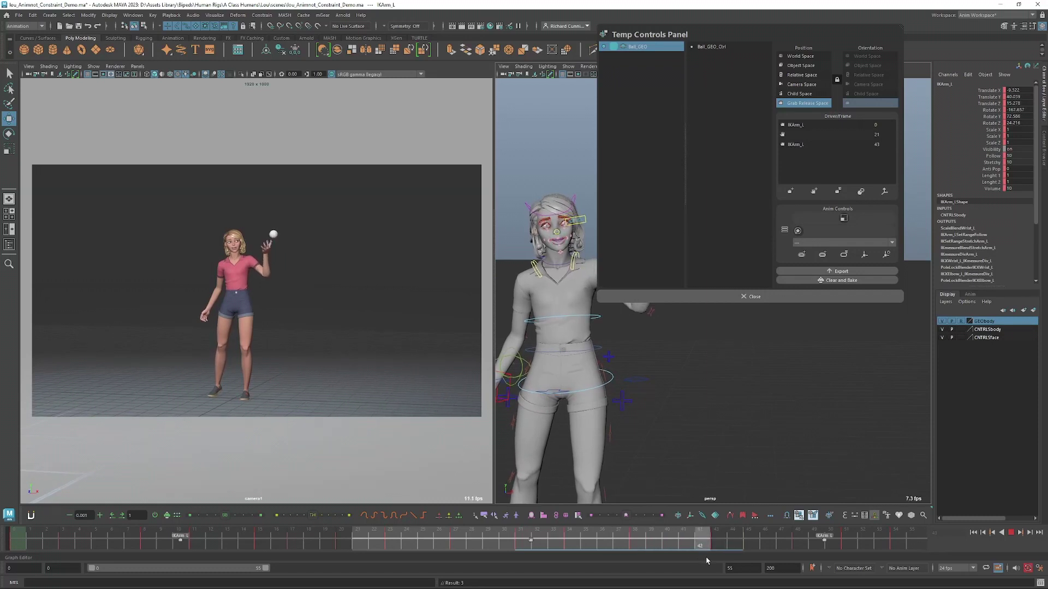
{"action": "key", "text": "Escape"}
{"action": "left_click", "coordinate": [861, 193]}
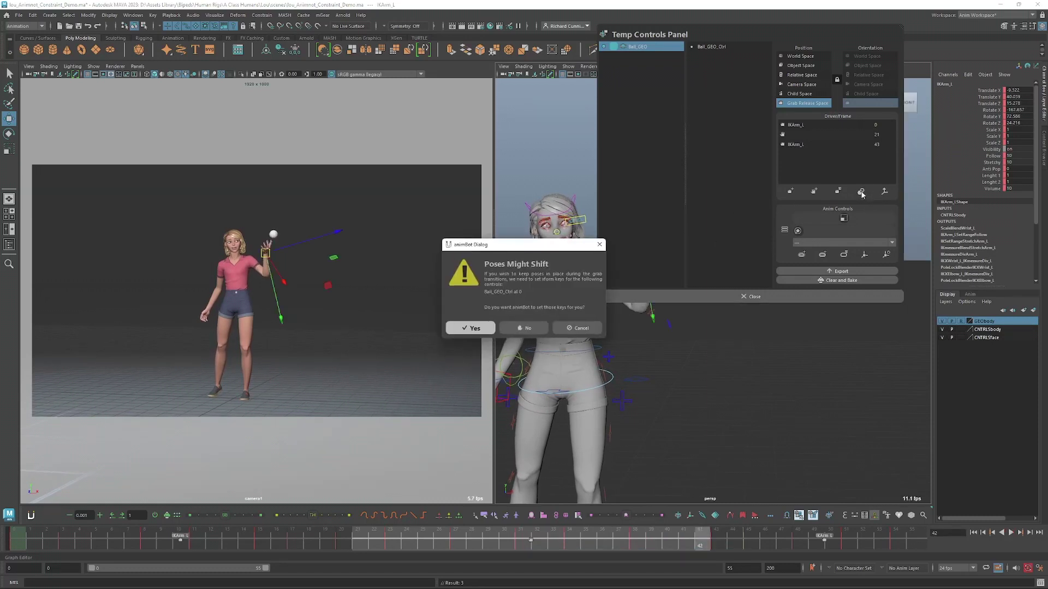
{"action": "left_click", "coordinate": [472, 328]}
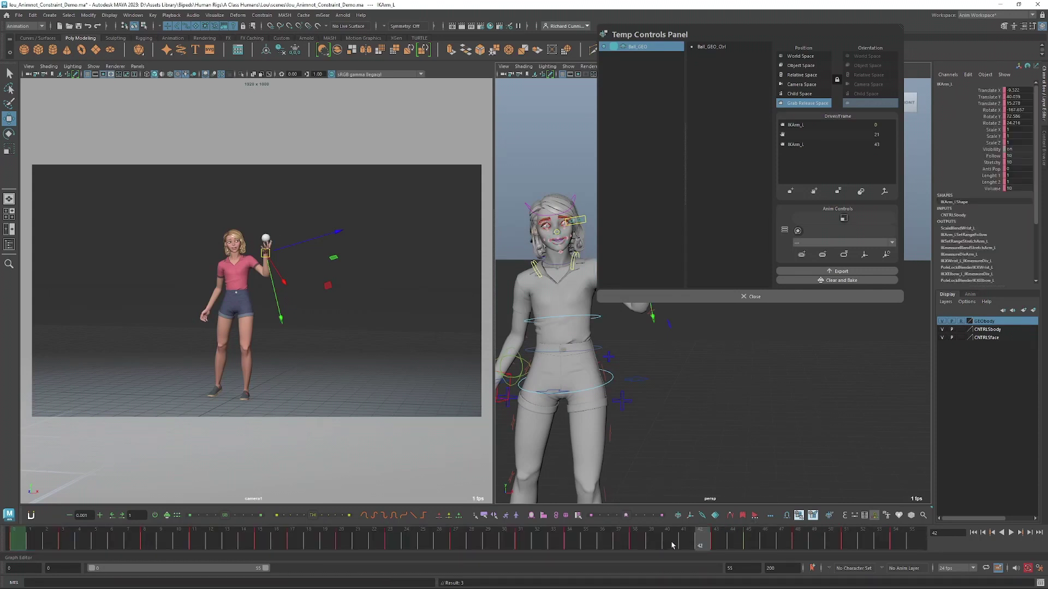
Review the catch around frames 42 to 44 and reframe the perspective view so the raised hand is clear of the panel
{"action": "key", "text": "alt+v"}
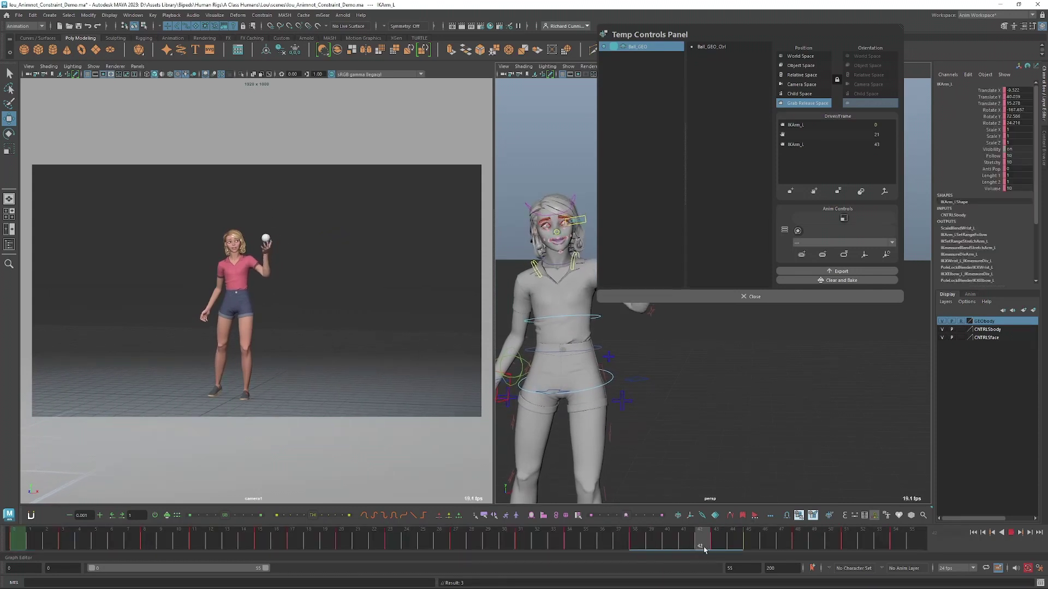
{"action": "left_click_drag", "start_coordinate": [704, 548], "coordinate": [732, 550]}
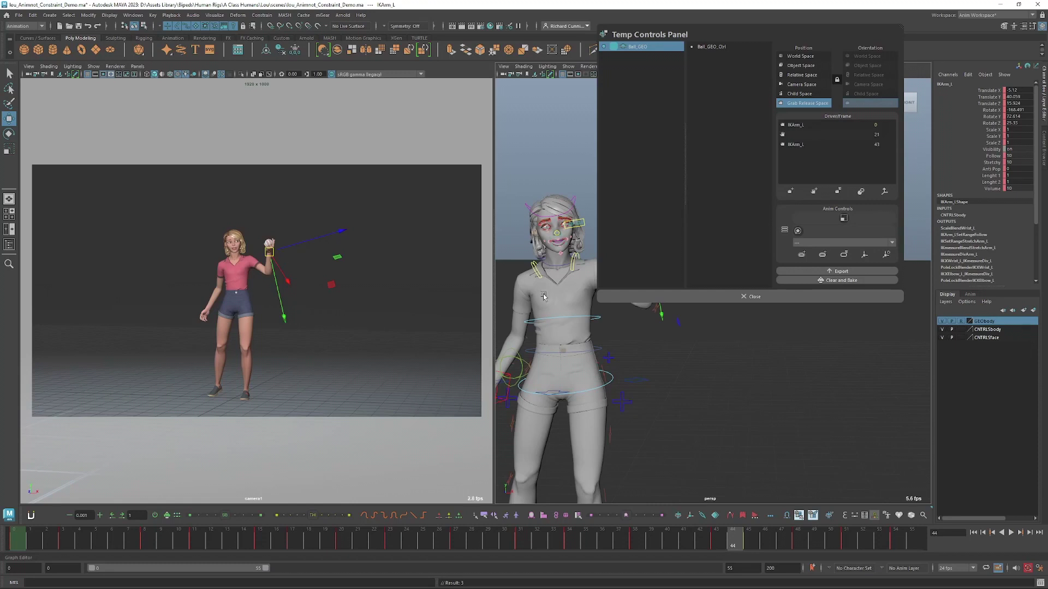
{"action": "middle_click_drag", "start_coordinate": [621, 371], "coordinate": [616, 431], "text": "alt"}
{"action": "key", "text": "q"}
{"action": "key", "text": "w"}
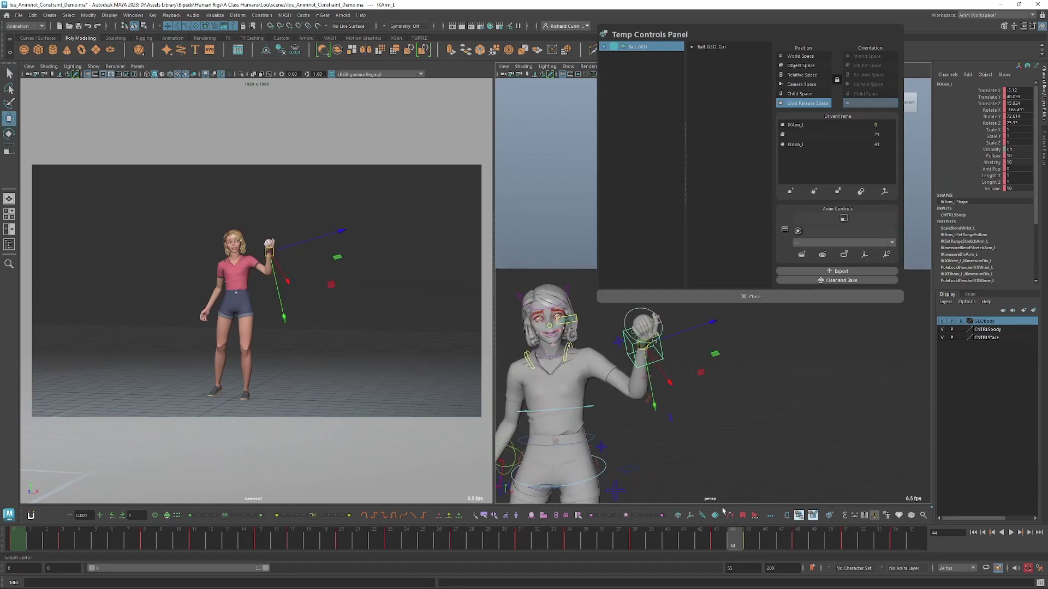
Cut the left arm's key at frame 45 and play back the catch to check it
{"action": "left_click", "coordinate": [749, 546]}
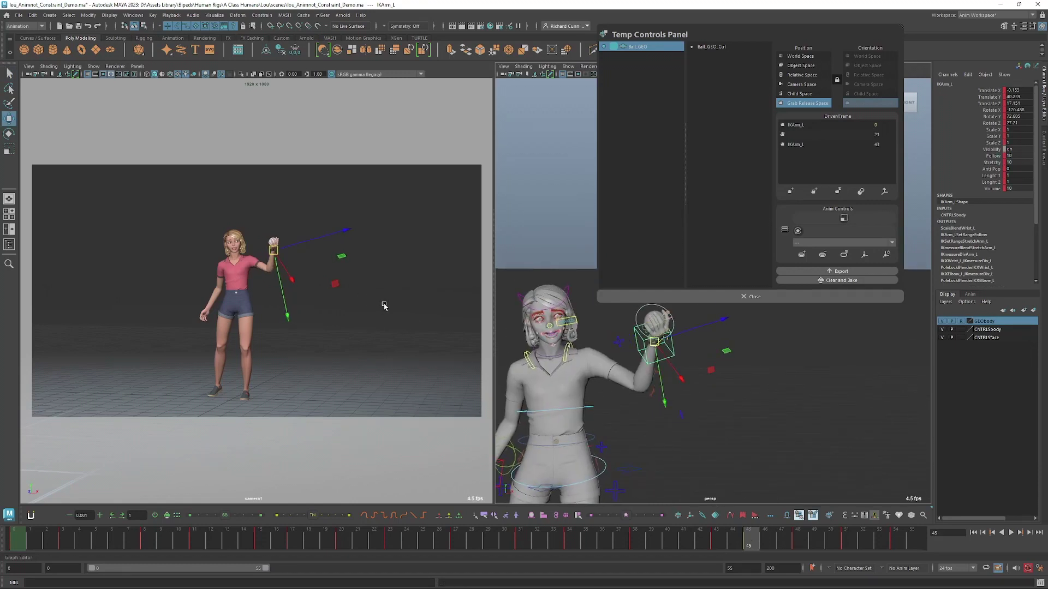
{"action": "right_click", "coordinate": [746, 545]}
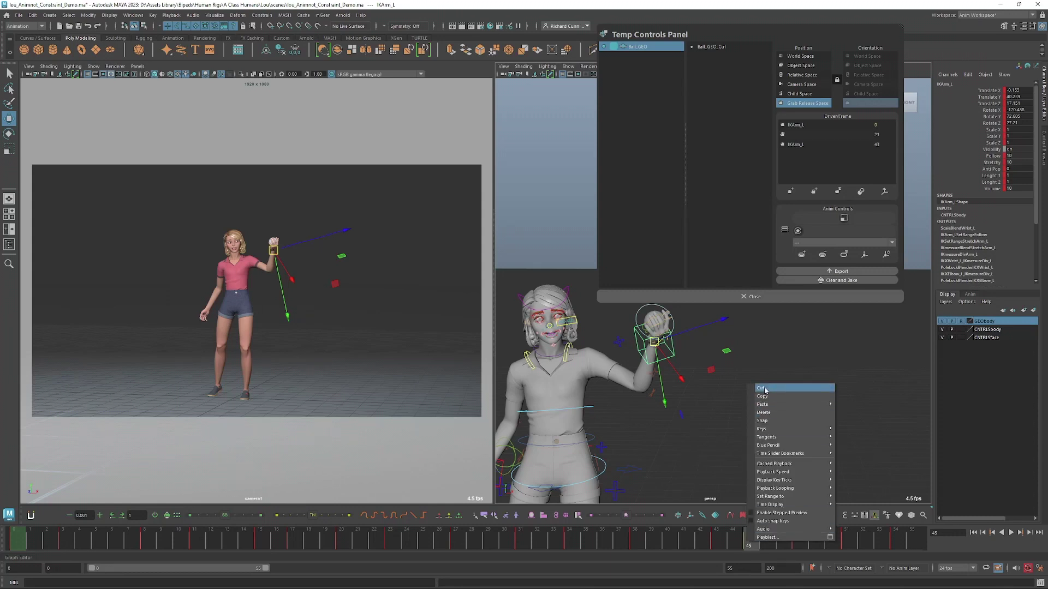
{"action": "left_click", "coordinate": [786, 396]}
{"action": "key", "text": "alt+v"}
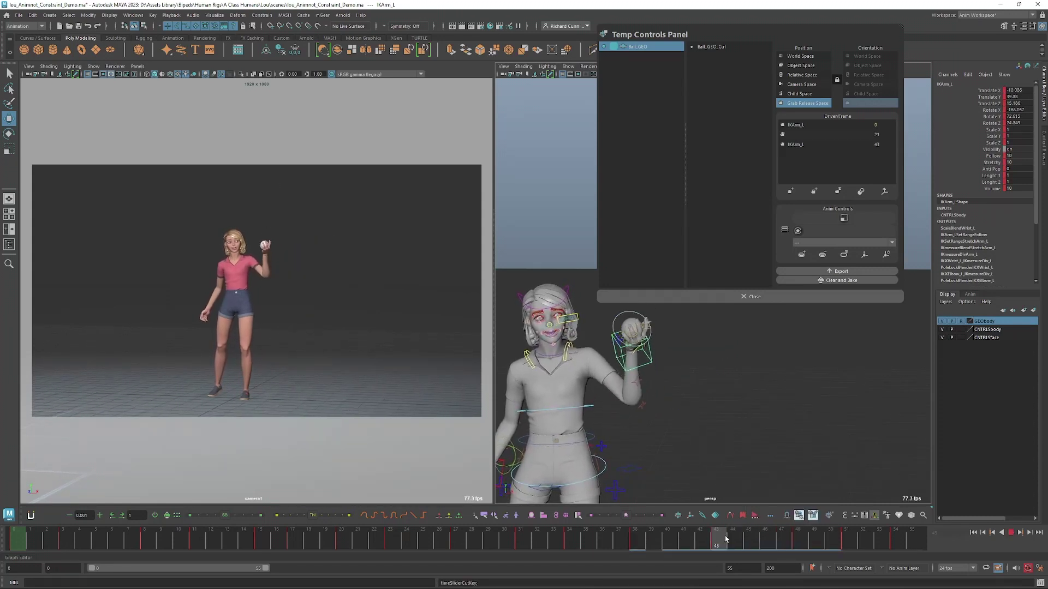
{"action": "key", "text": "alt+v"}
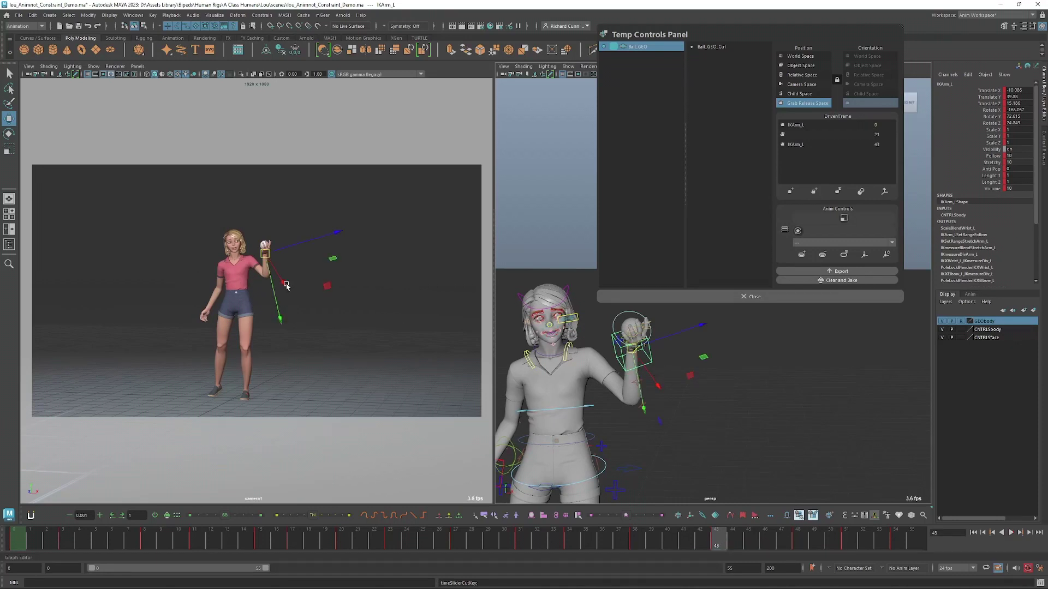
Move the left arm's IK control outward at frame 43 and realign the ball's frame 42 pose with the new grab
{"action": "left_click_drag", "start_coordinate": [285, 283], "coordinate": [279, 258]}
{"action": "key", "text": "ctrl+z"}
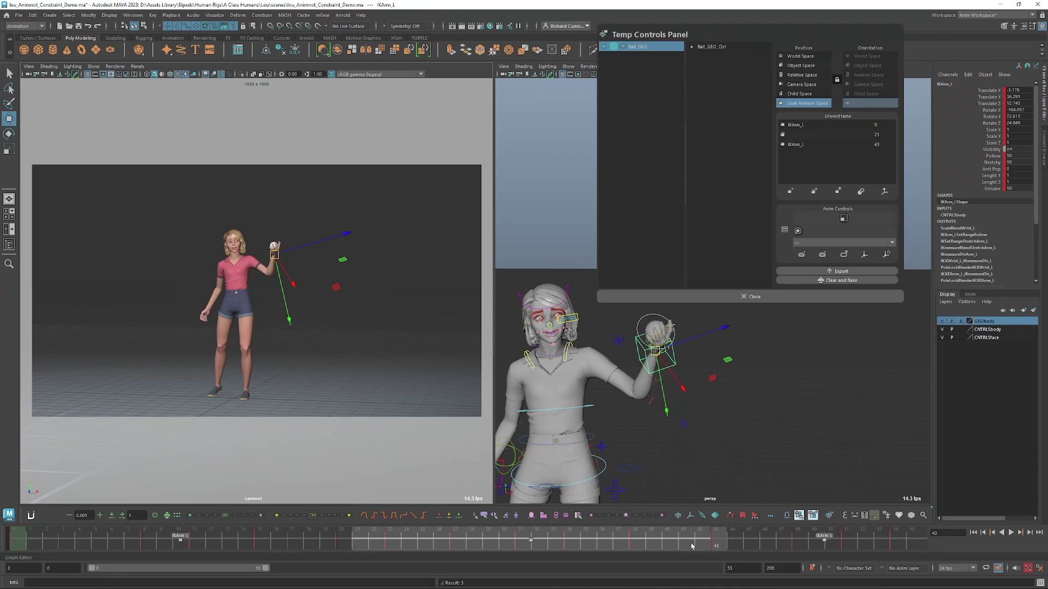
{"action": "left_click_drag", "start_coordinate": [692, 547], "coordinate": [709, 548]}
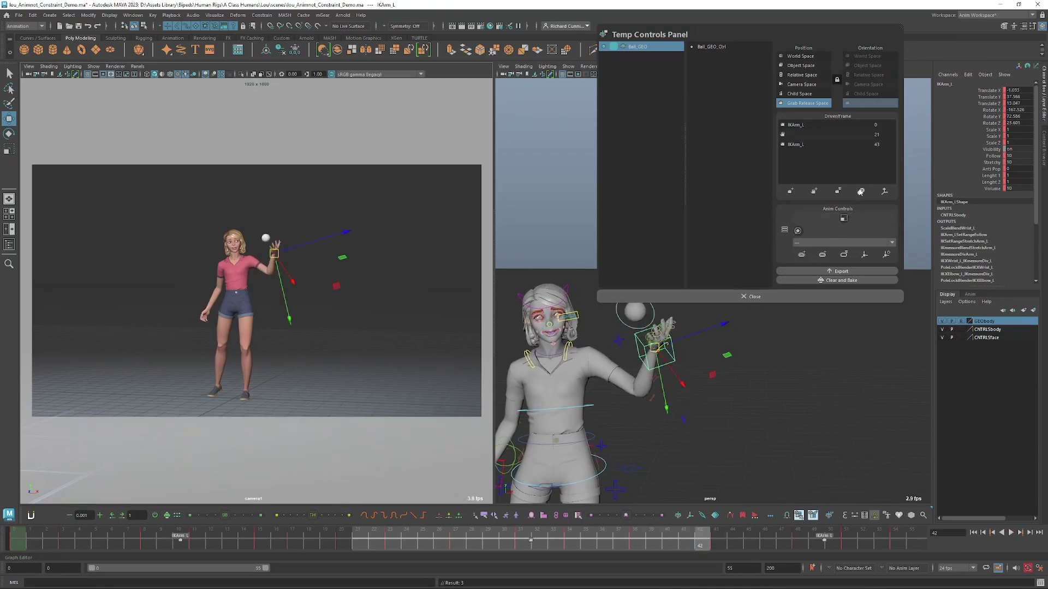
{"action": "left_click", "coordinate": [645, 328]}
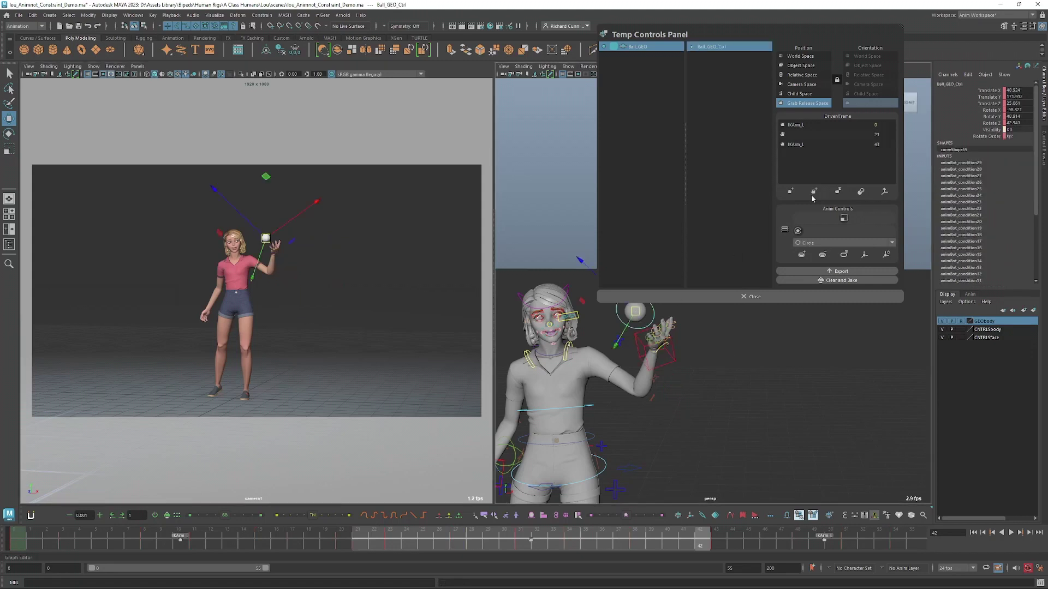
{"action": "left_click", "coordinate": [860, 193]}
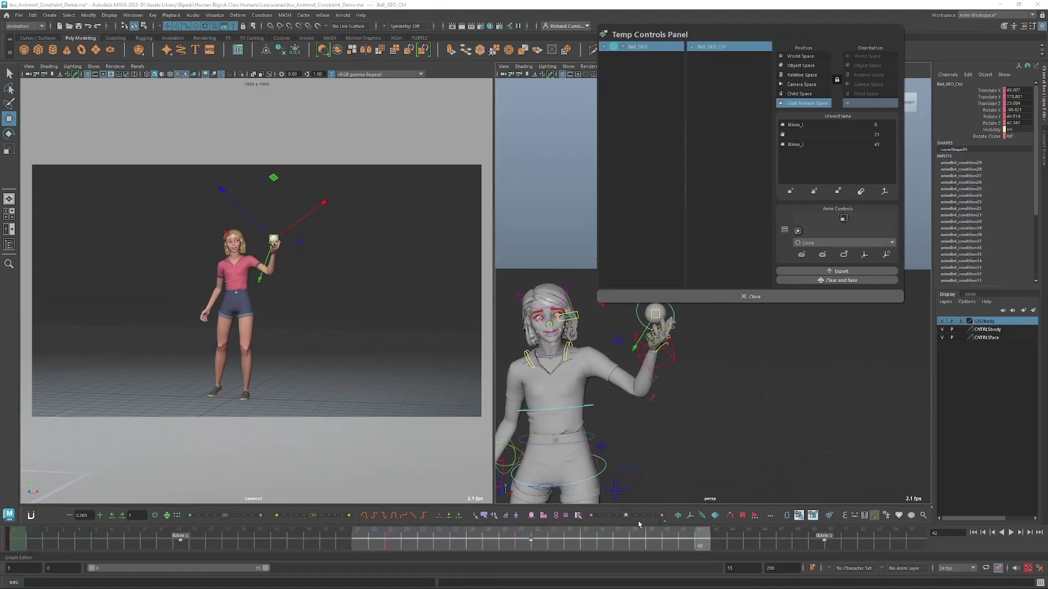
Play and scrub the throw from the frame 21 release to the catch to review the ball's motion
{"action": "left_click_drag", "start_coordinate": [703, 548], "coordinate": [586, 546]}
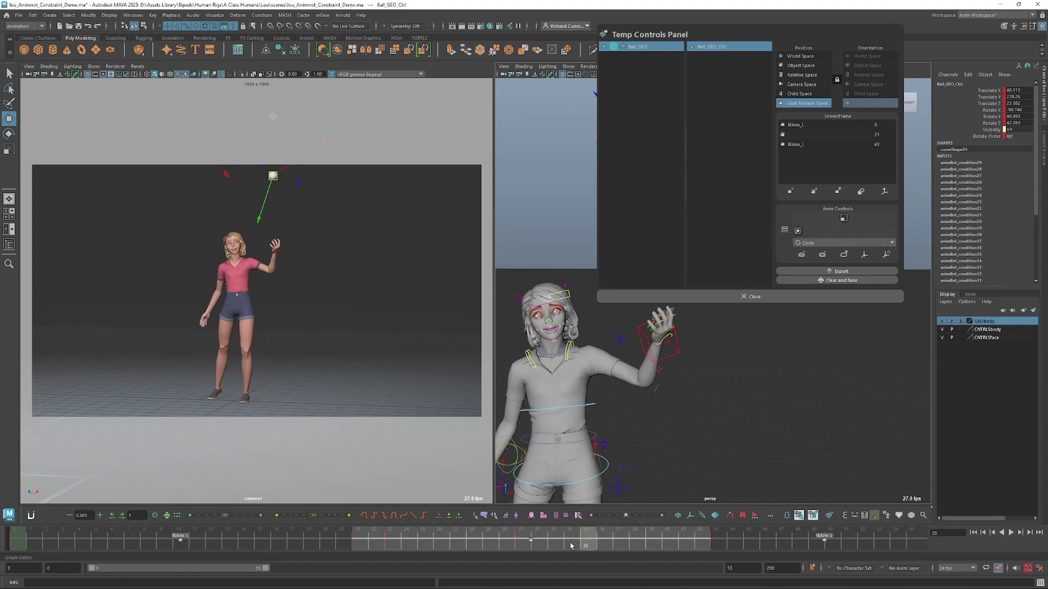
{"action": "key", "text": "alt+v"}
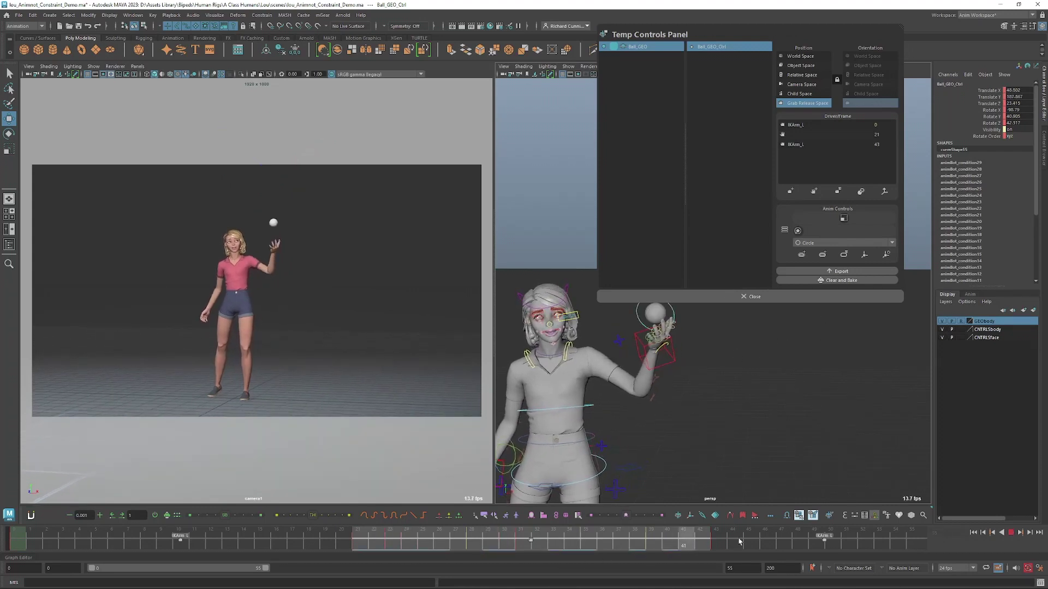
{"action": "left_click", "coordinate": [361, 542]}
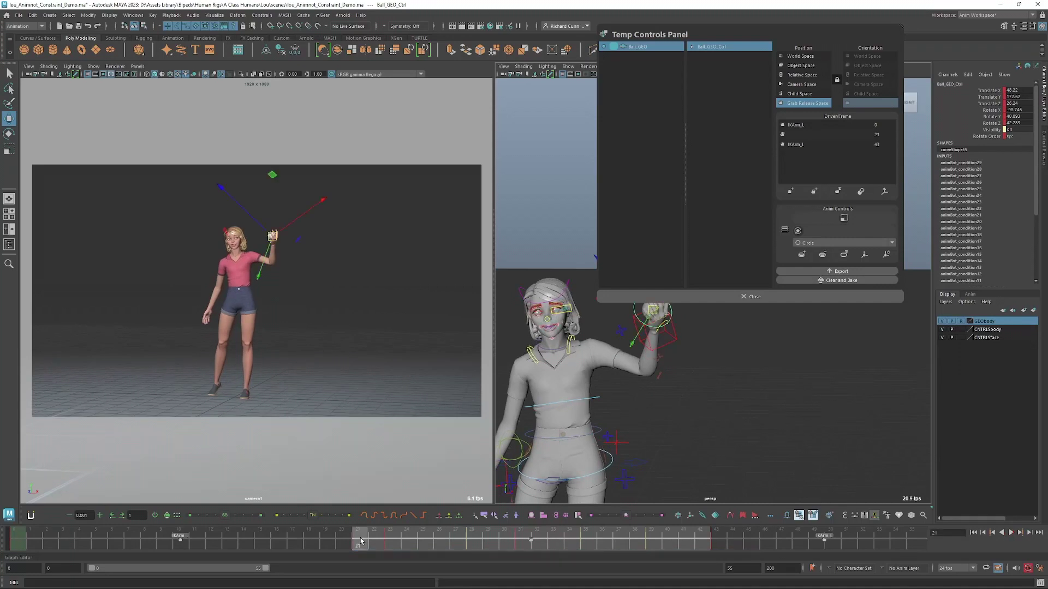
{"action": "left_click_drag", "start_coordinate": [362, 546], "coordinate": [595, 549]}
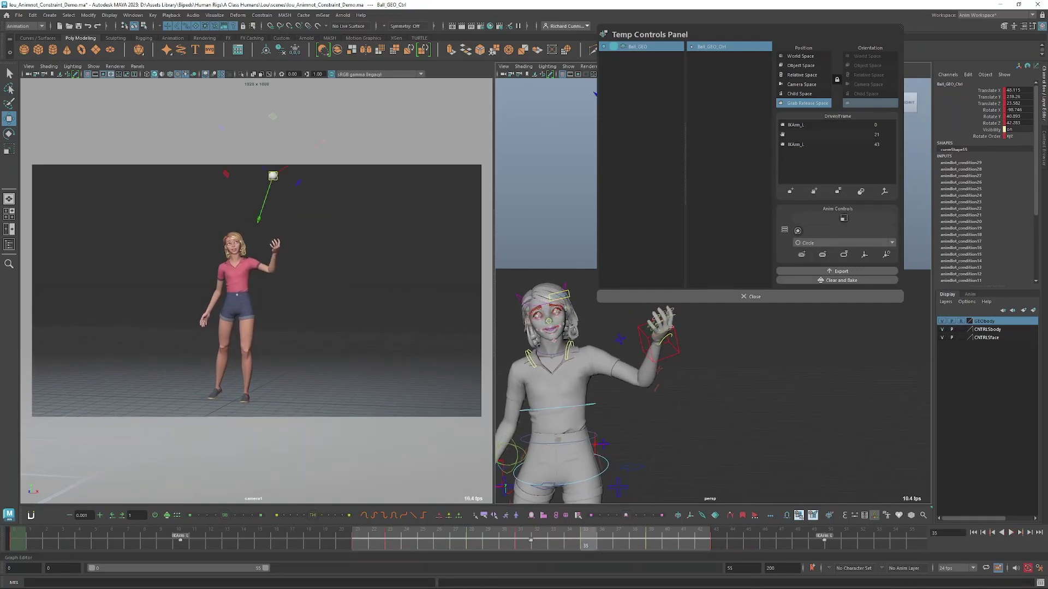